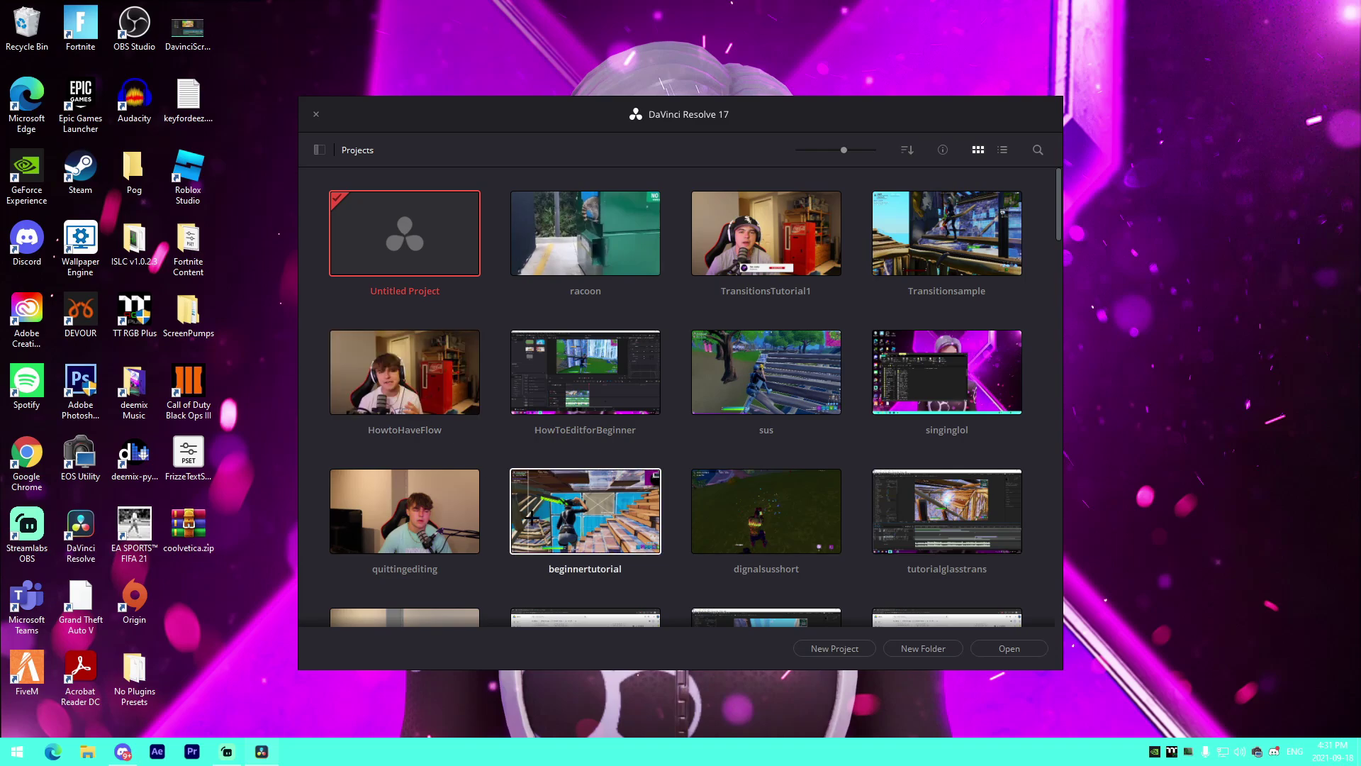
- Create a new project named bestbuildups
click(815, 649)
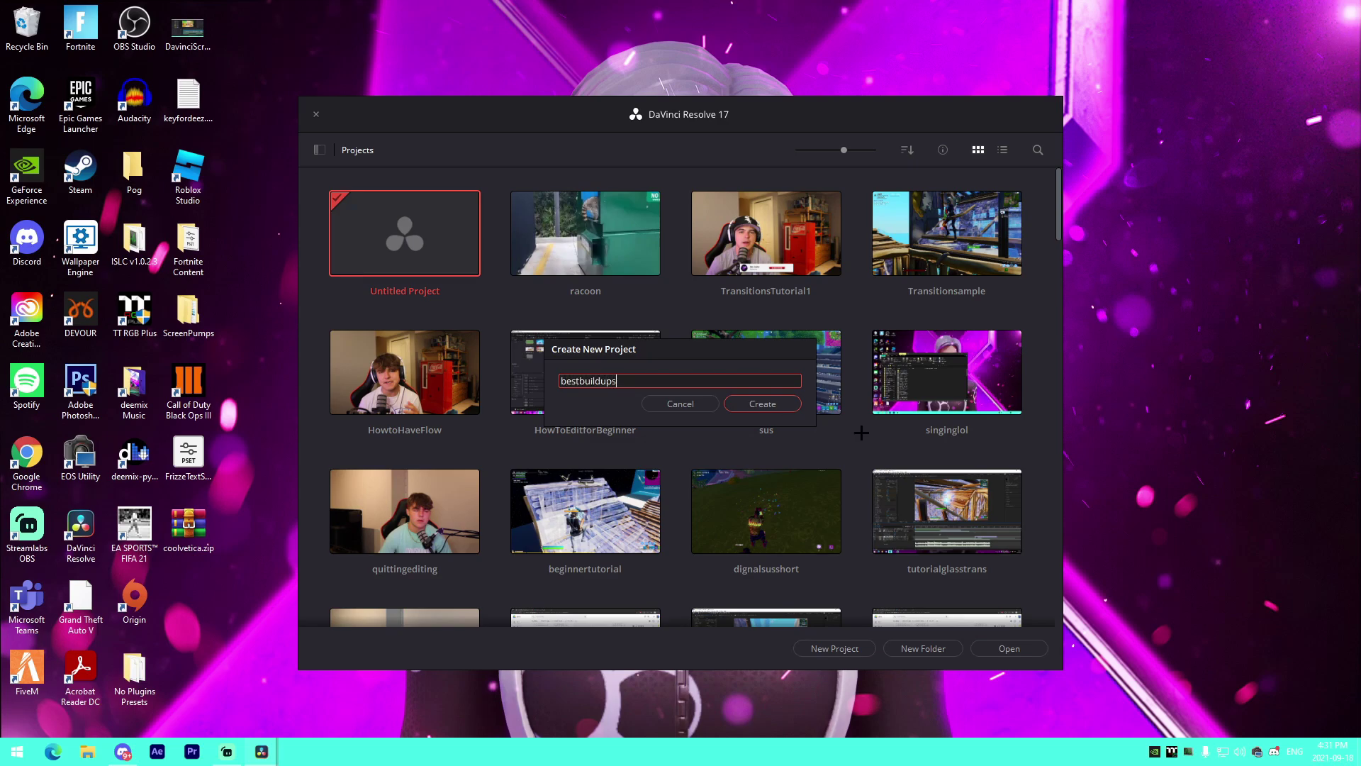
click(762, 404)
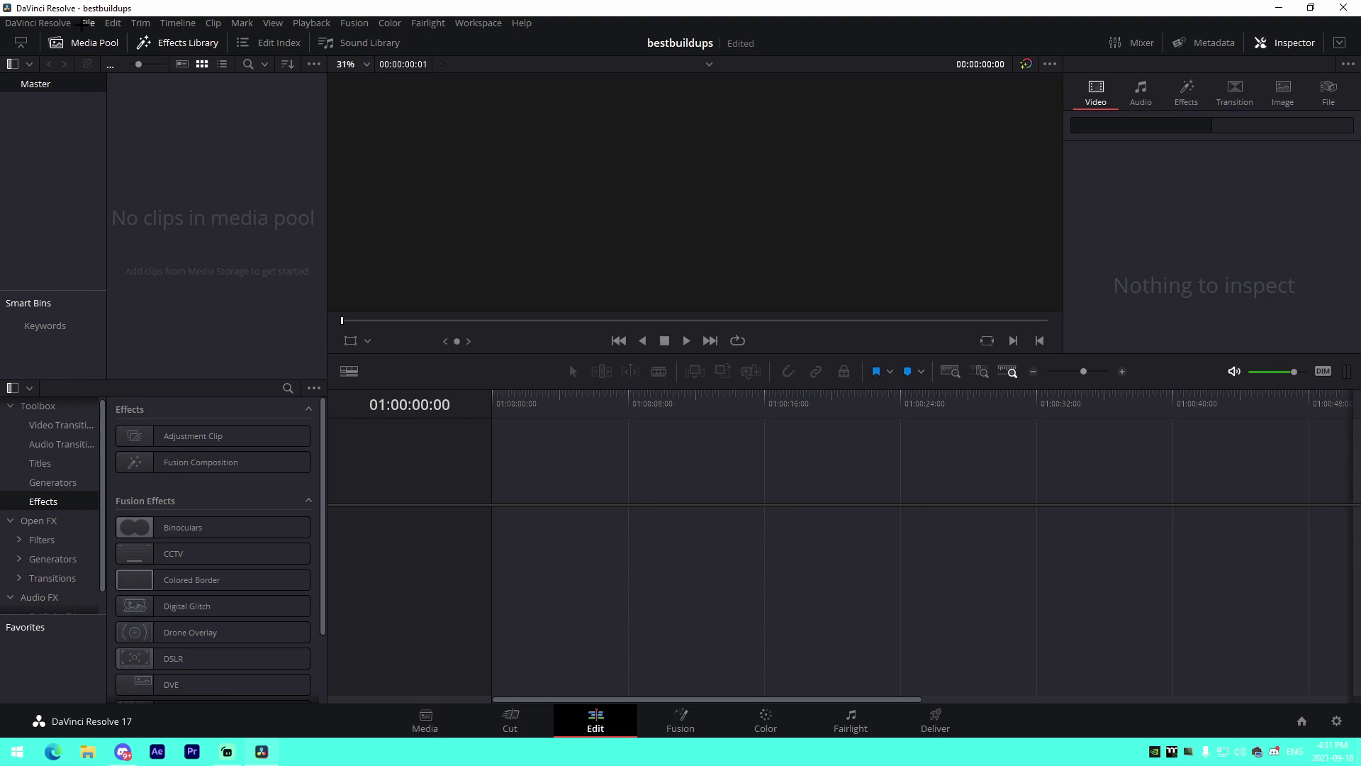
- Set the project's timeline frame rate to 60 frames per second and save the project settings
click(83, 23)
click(141, 296)
click(680, 258)
click(648, 417)
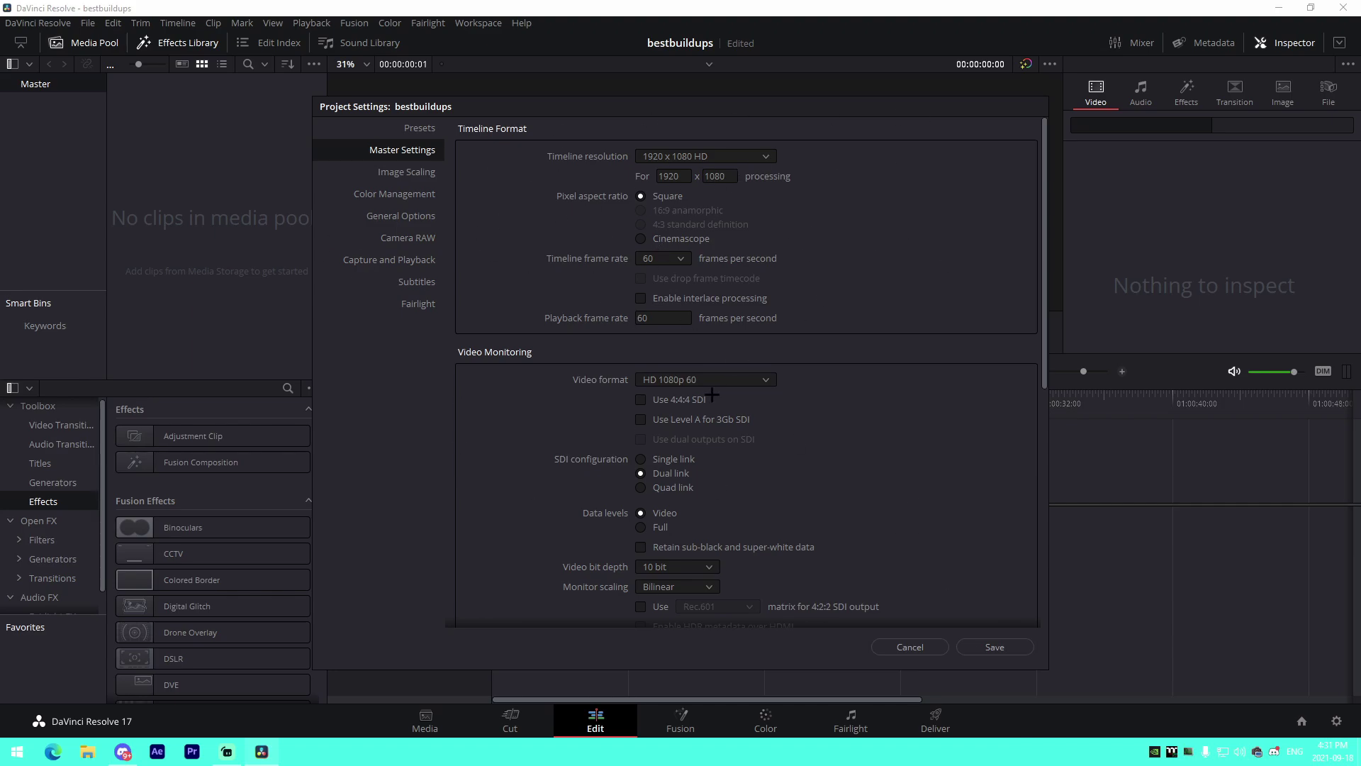
click(1004, 642)
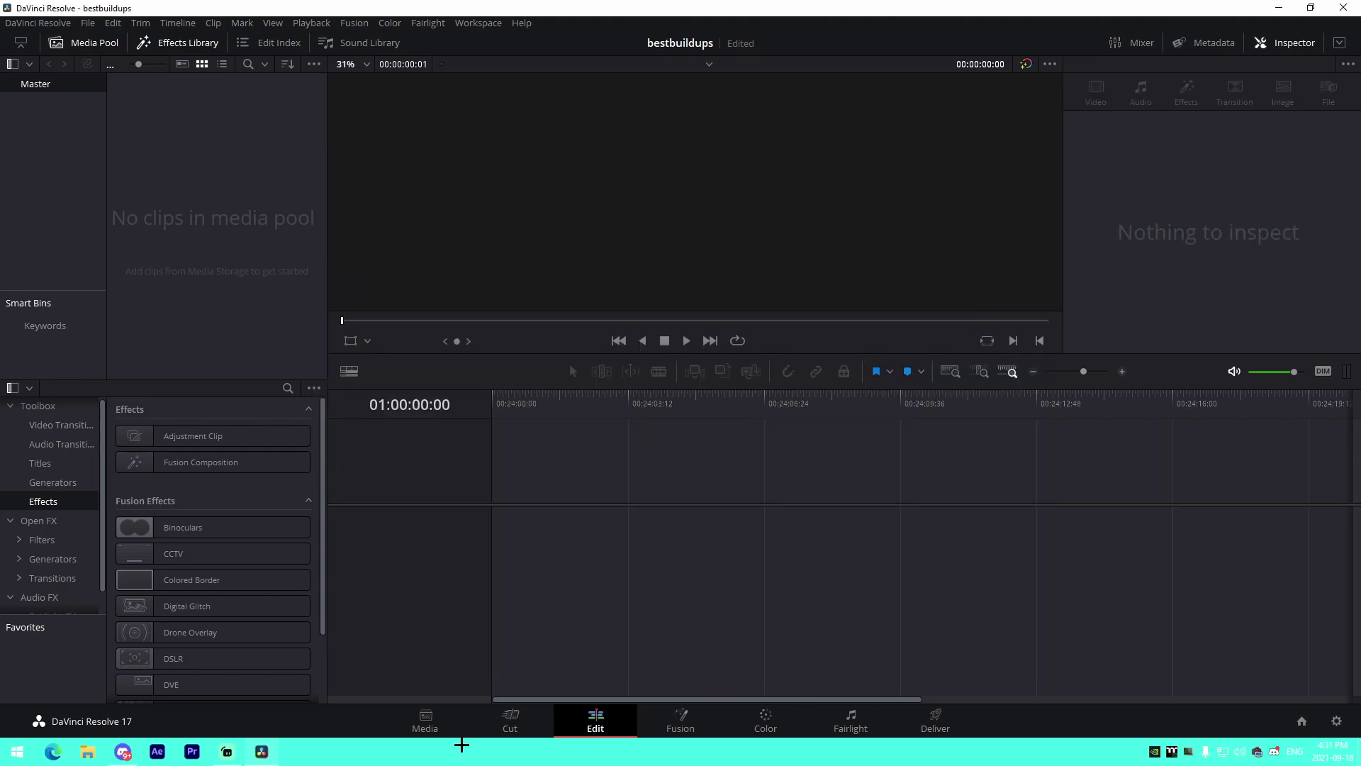
- Switch to File Explorer and browse drive E: to the Season 7 (Recent Clips) folder inside Plux GOD Cips
click(88, 752)
scroll(581, 439, down, 2)
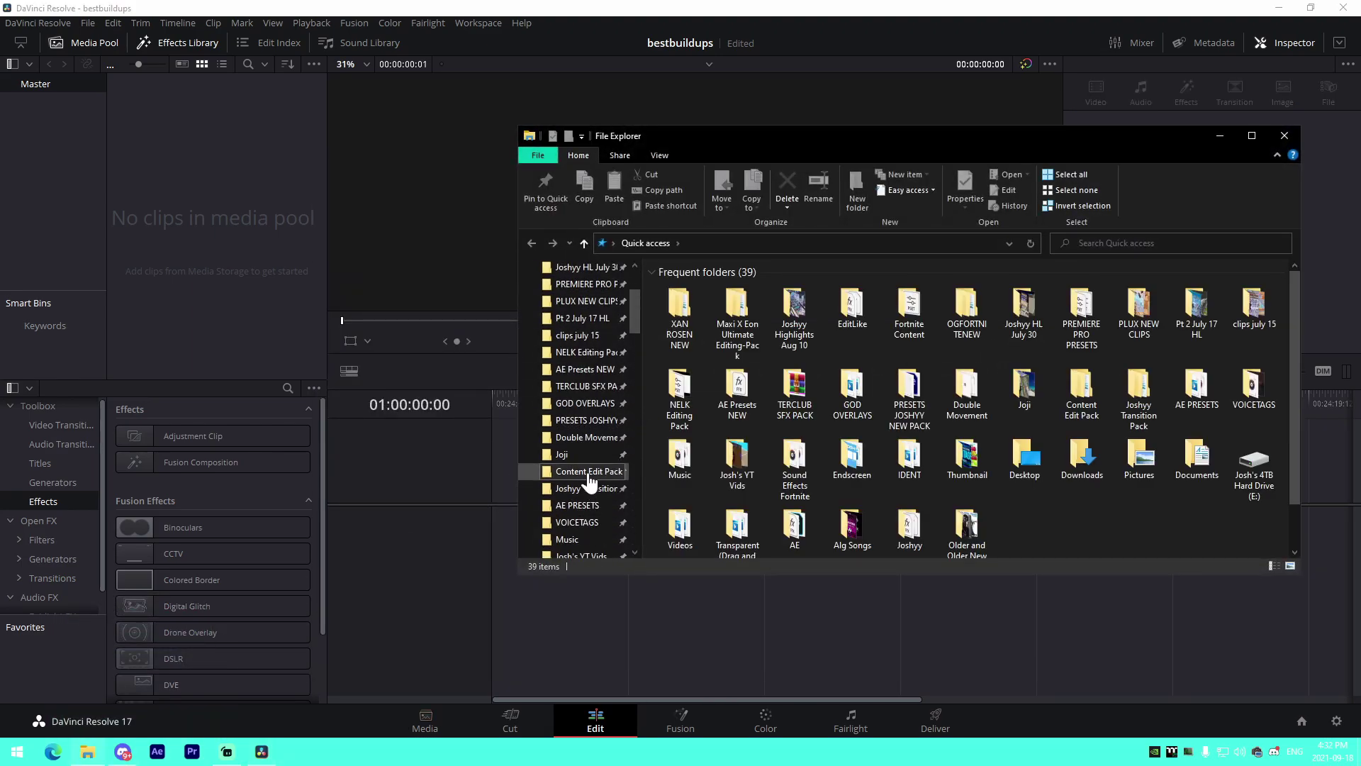
click(567, 454)
scroll(574, 433, up, 2)
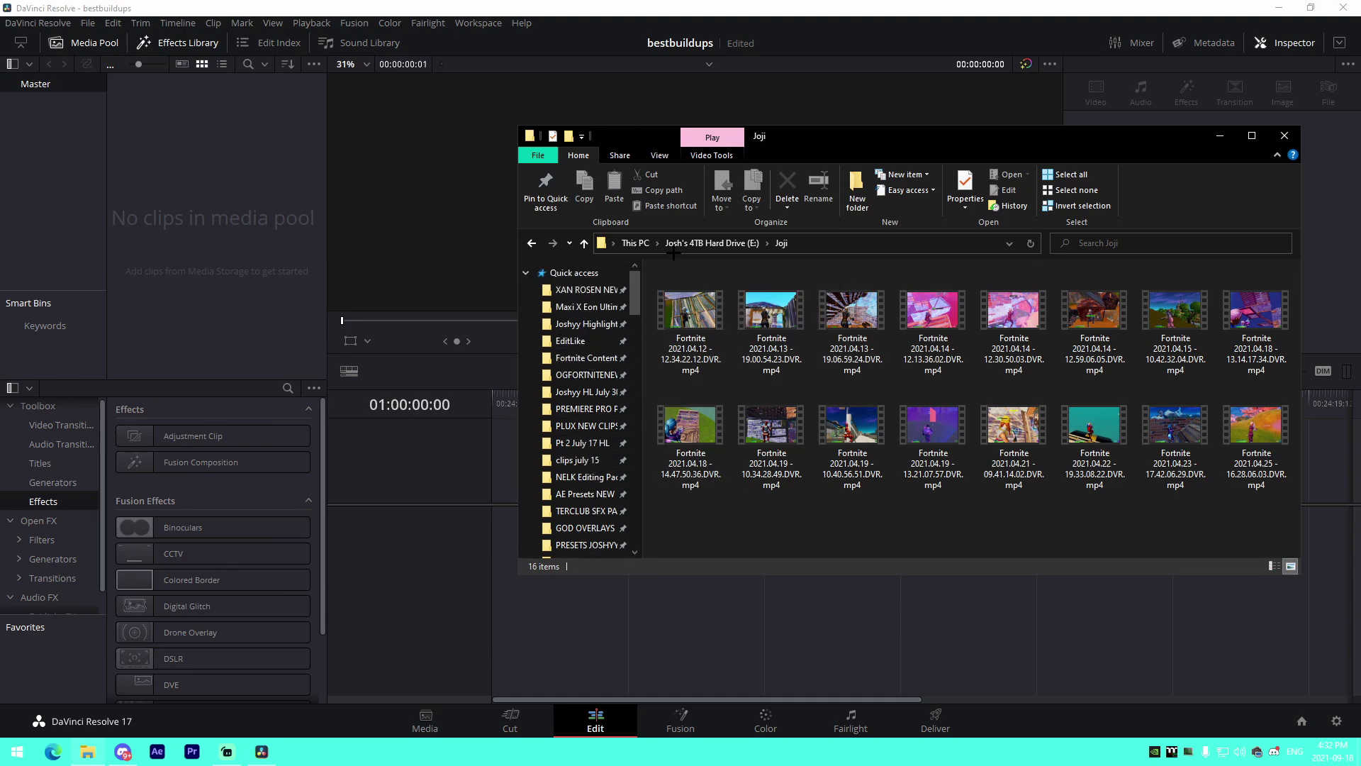
click(636, 243)
double_click(1065, 444)
scroll(790, 444, down, 20)
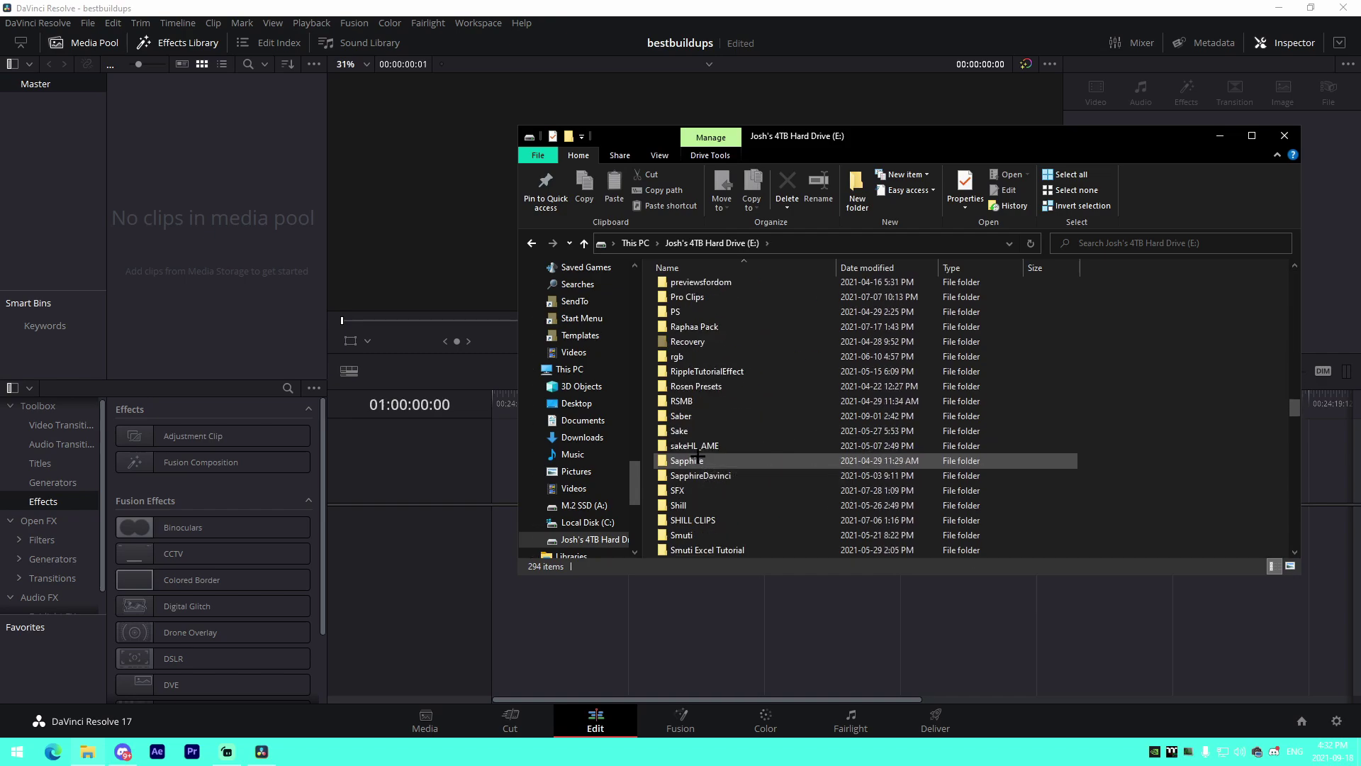
scroll(712, 447, down, 2)
scroll(713, 390, up, 1)
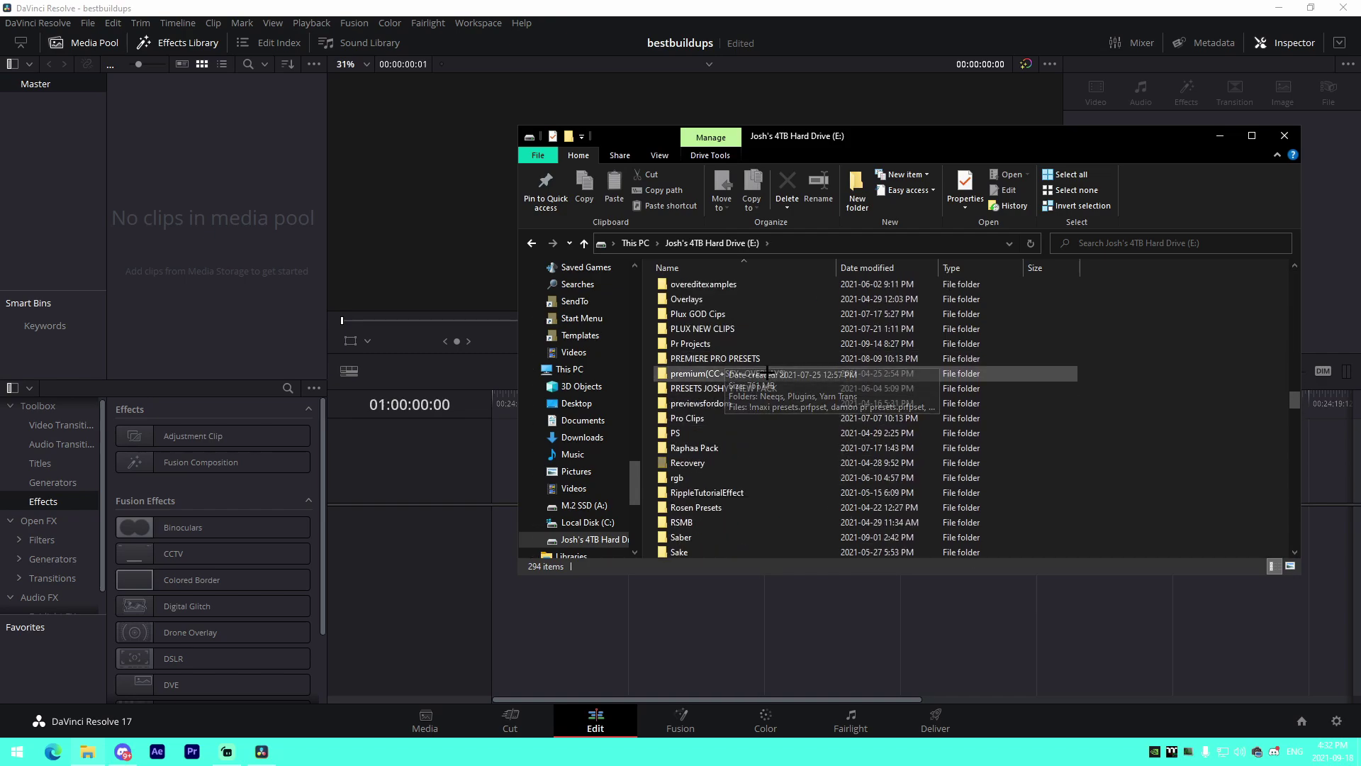
double_click(709, 314)
double_click(691, 284)
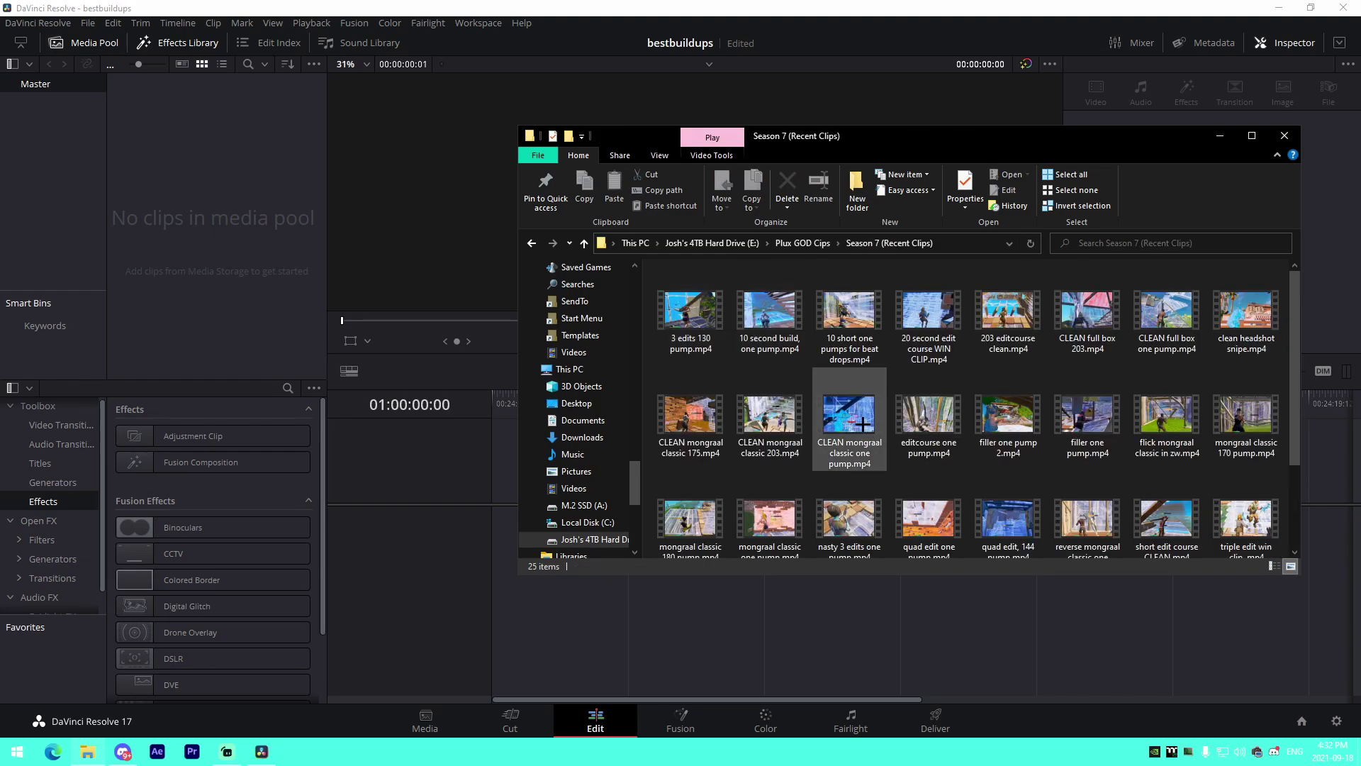
- Place CLEAN mongraal classic 175.mp4 on the empty timeline and play it to find the shot moment
click(862, 423)
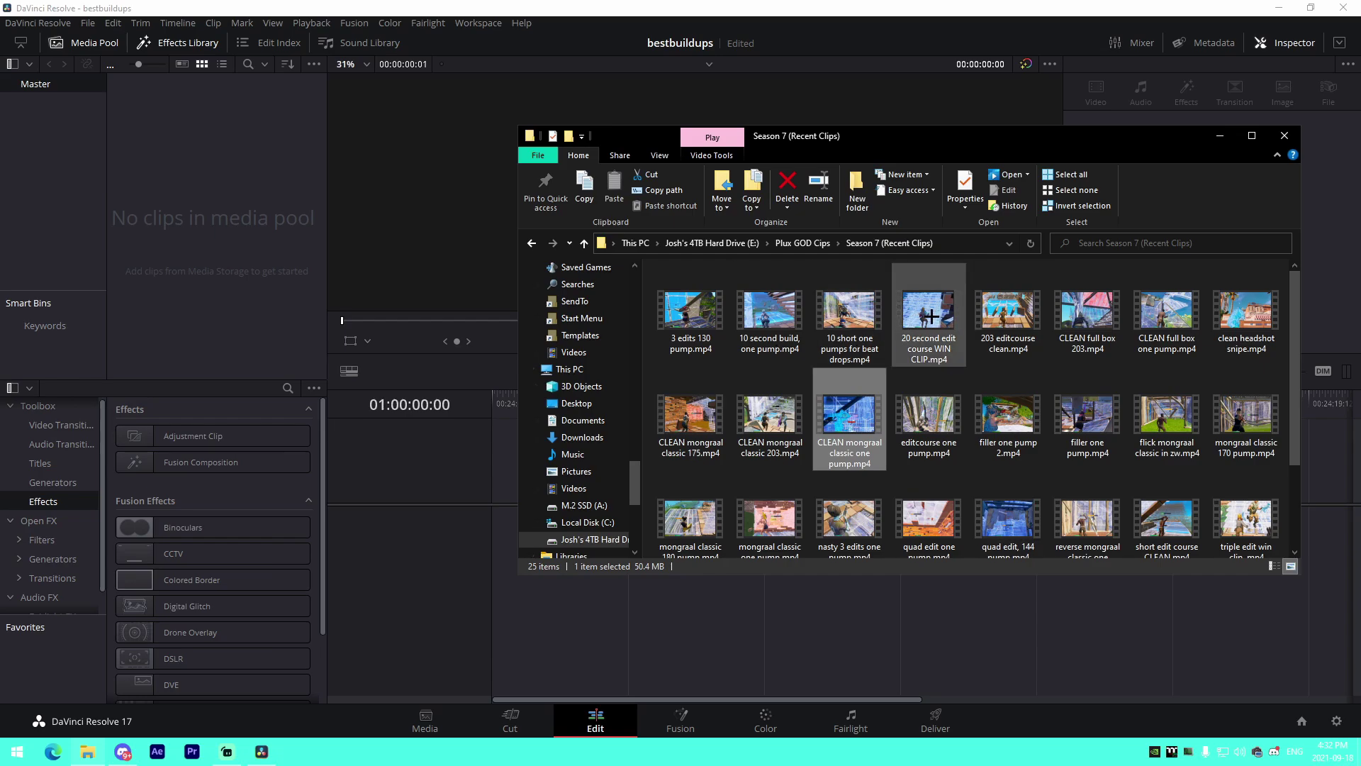
drag(692, 412, 505, 524)
key(space)
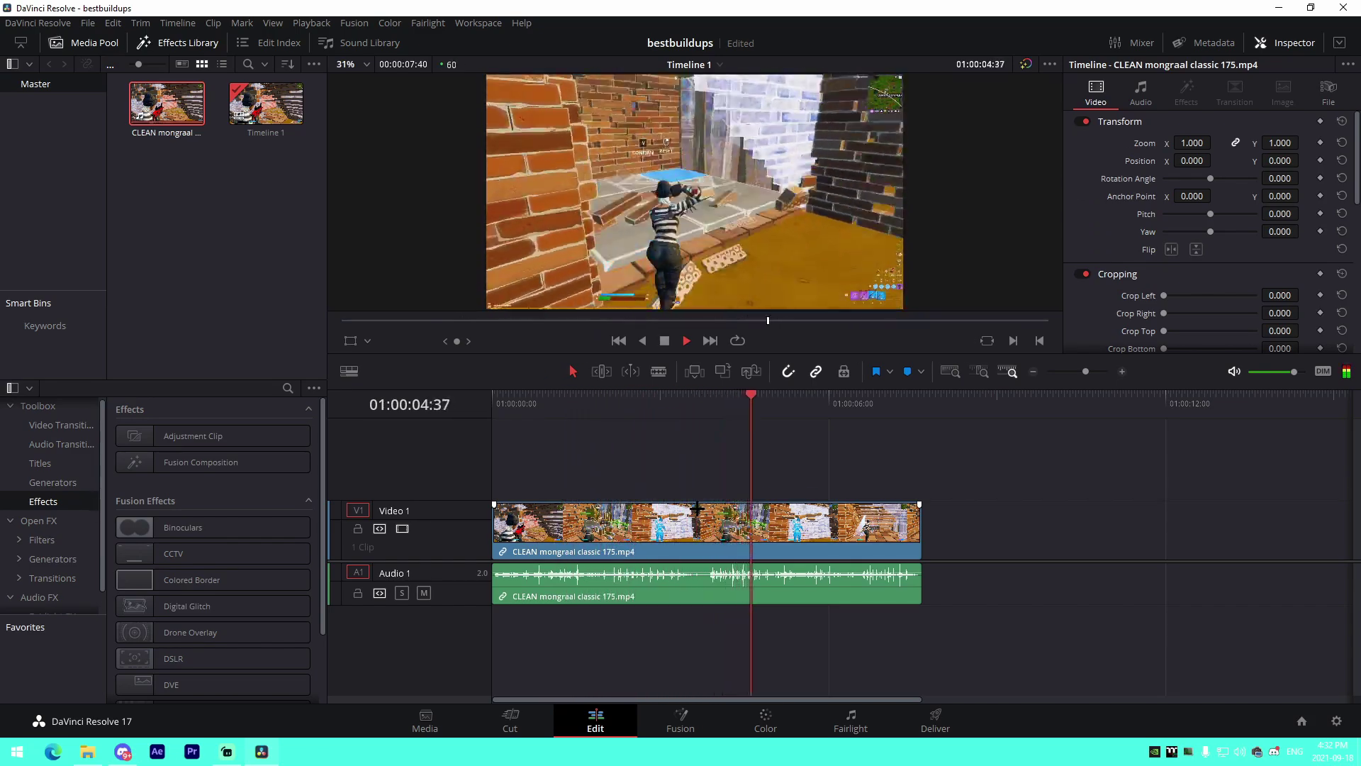
key(space)
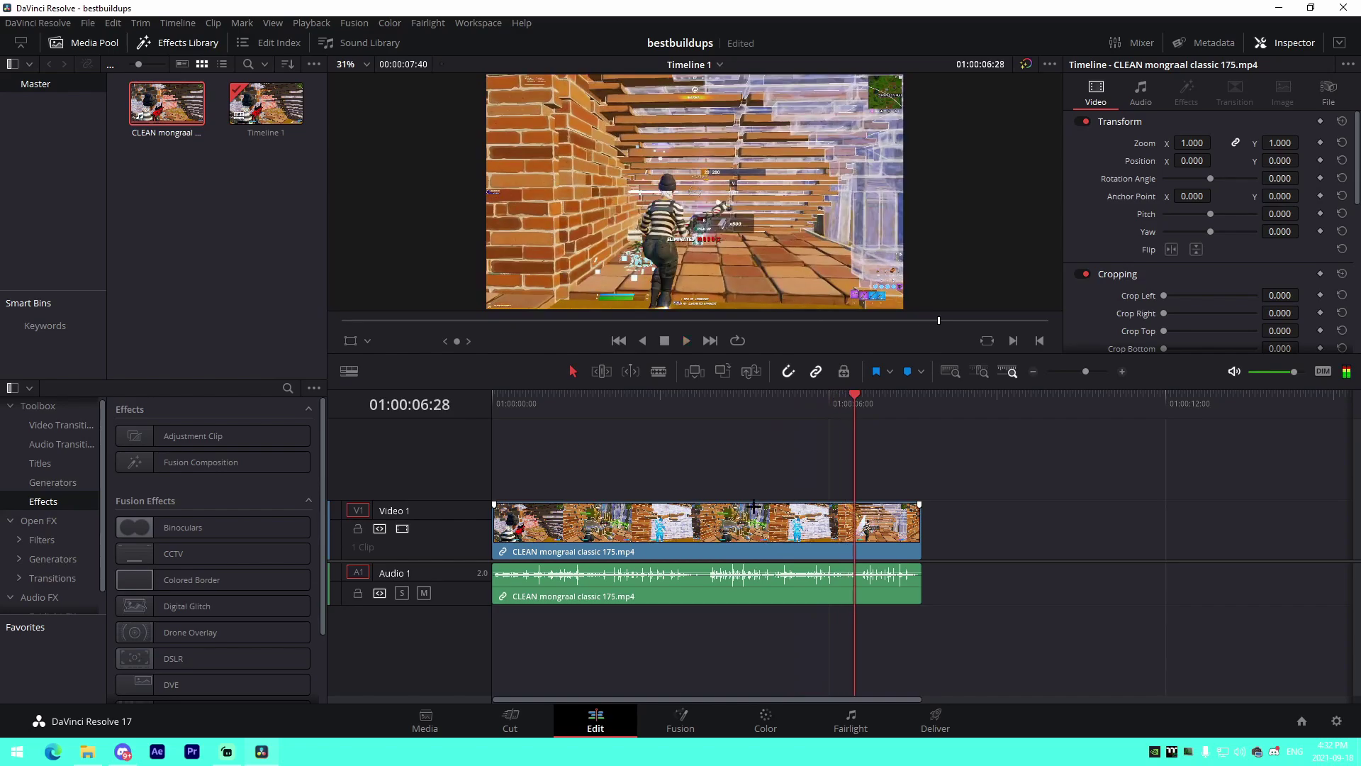
- Add a marker to the gameplay clip at the shot, at timecode 01:00:05:13
drag(808, 421, 785, 411)
click(802, 554)
key(Right)
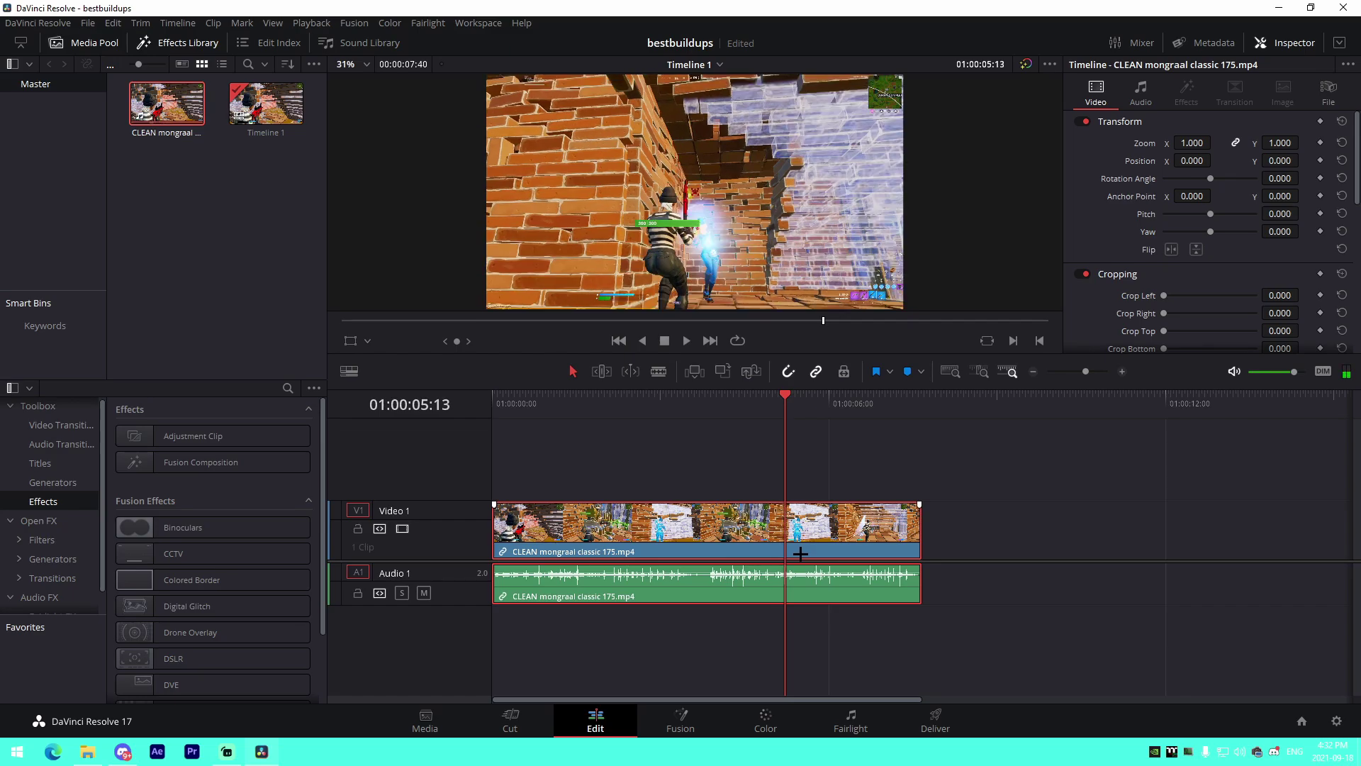
key(m)
- Trim the gameplay clip's start and end to about three seconds around the marker, beginning at the timeline start
scroll(745, 214, up, 5)
scroll(745, 214, down, 6)
drag(496, 521, 531, 551)
drag(732, 537, 654, 537)
- Put the playhead on the clip's marker and unlink the video from its audio
drag(785, 398, 604, 400)
right_click(627, 525)
click(666, 515)
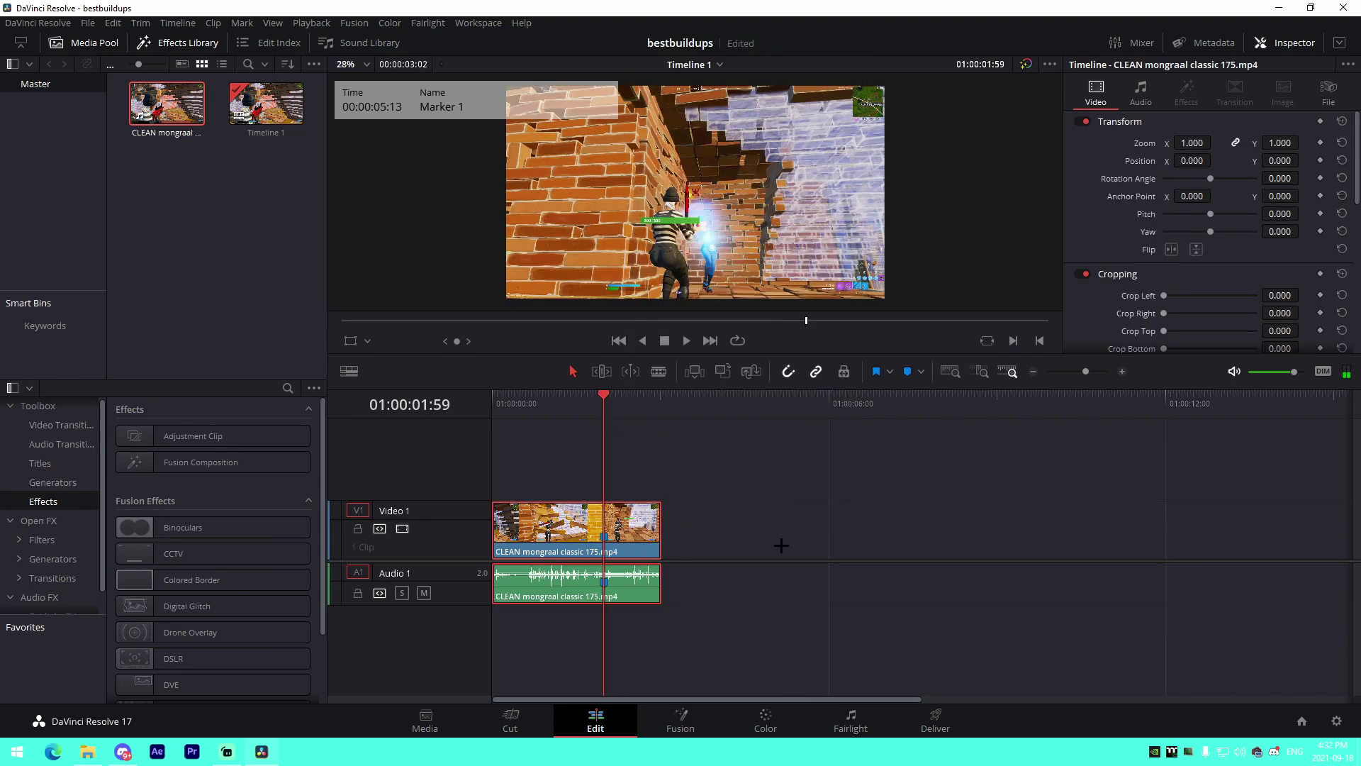
- Show the video clip's retime curve and make it display Retime Speed instead of Retime Frame
right_click(602, 539)
click(649, 356)
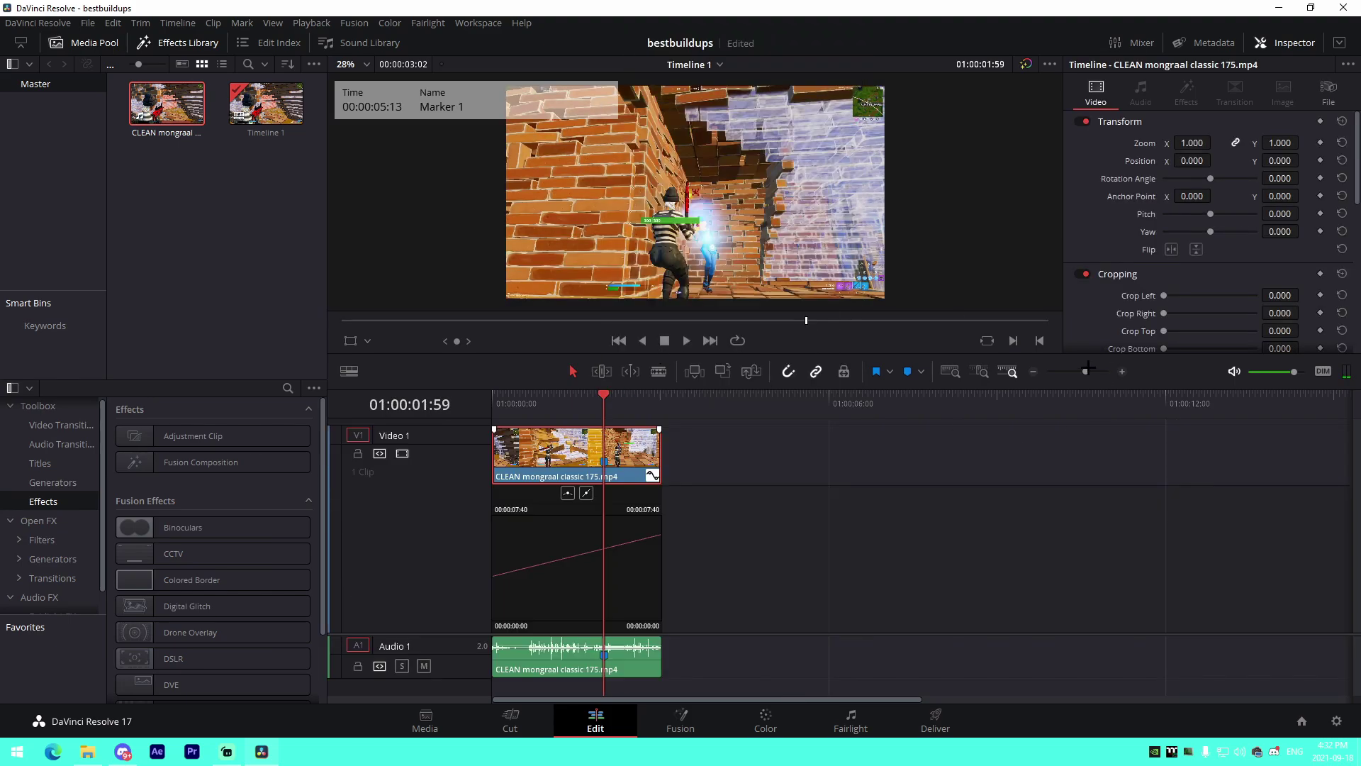
drag(1087, 371, 1095, 371)
click(499, 494)
click(503, 733)
click(501, 499)
click(500, 499)
click(504, 753)
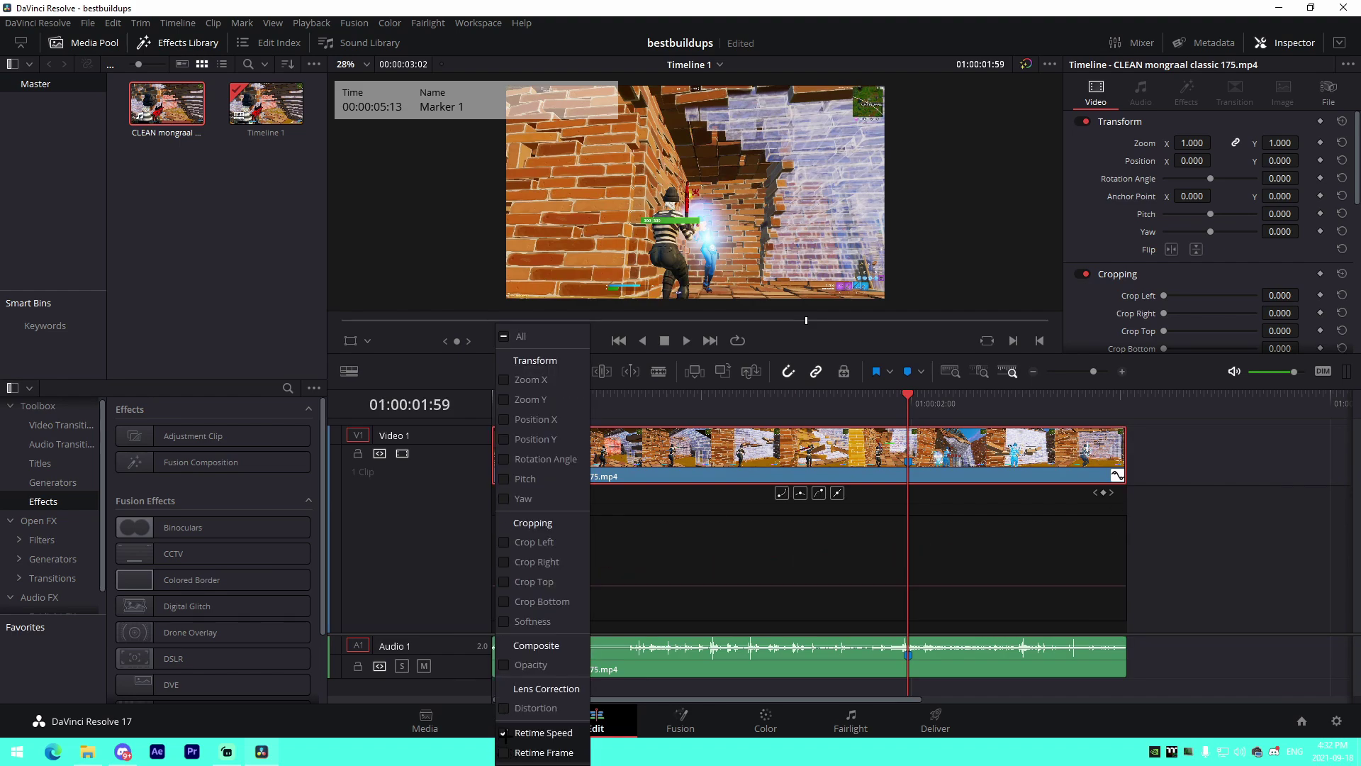
- Add speed keyframes at 01:00:01:59 and 01:00:01:52 and raise the retime speed between them to about 296%
click(1104, 493)
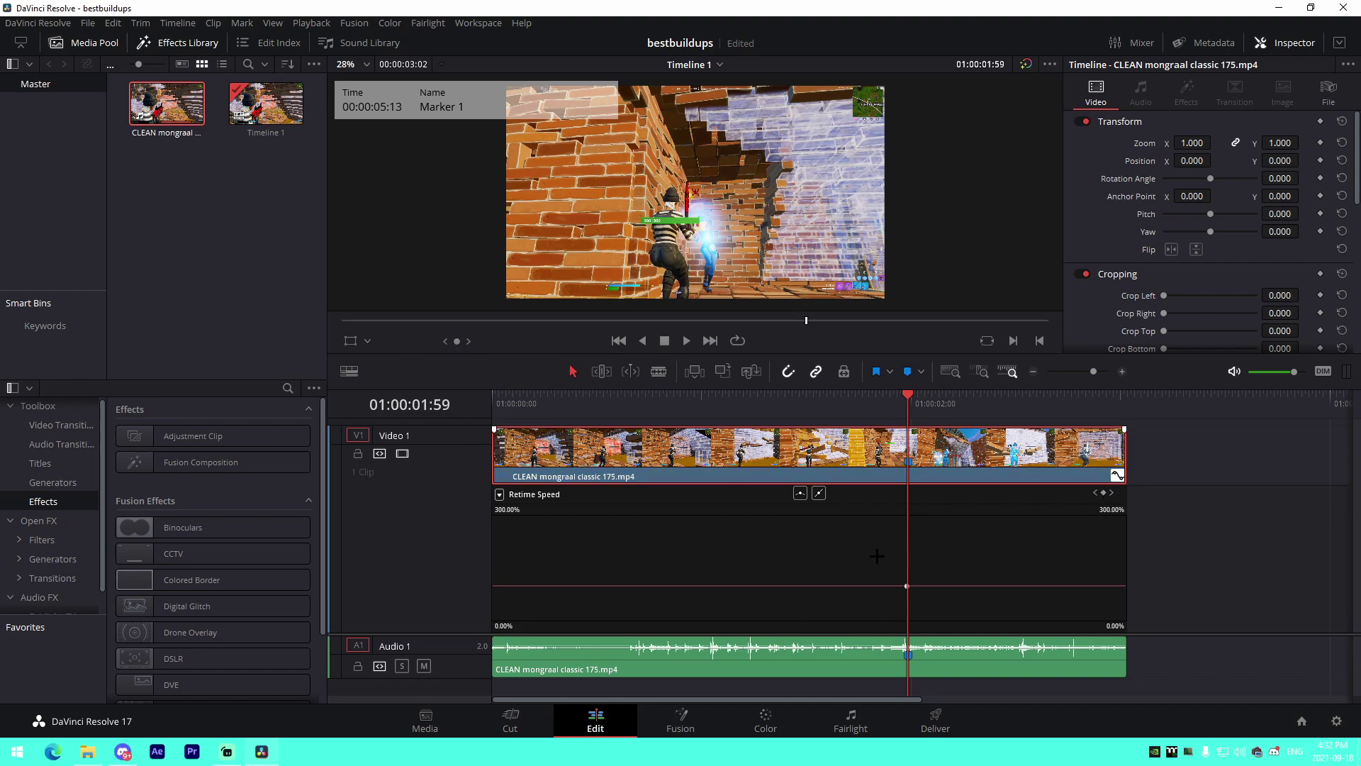
key(Left)
key(Left)
key(Left)
key(Left)
key(Left)
key(Left)
key(Left)
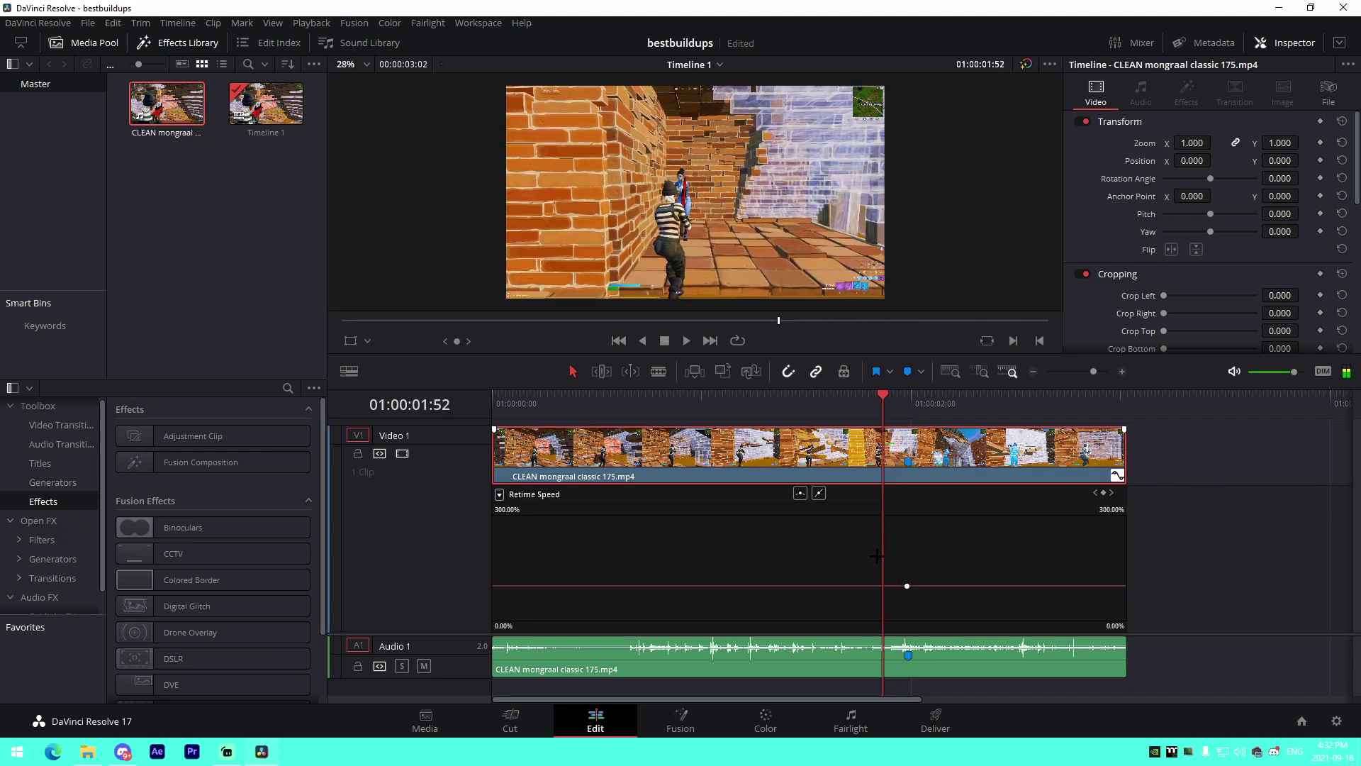
click(1103, 492)
drag(897, 582, 896, 512)
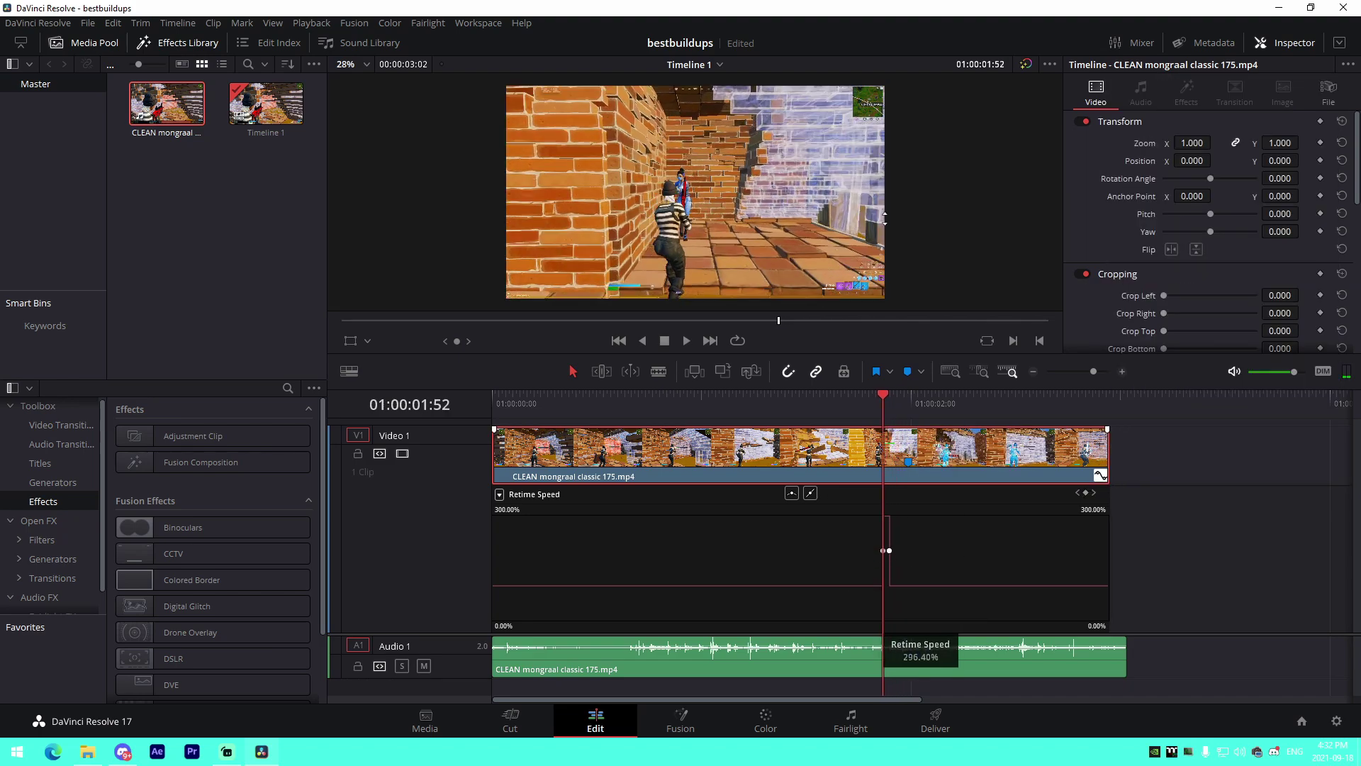
- Lower the retime speed of the section after the second keyframe to slow motion and smooth both speed keyframes into curves
key(Right)
key(Right)
key(Right)
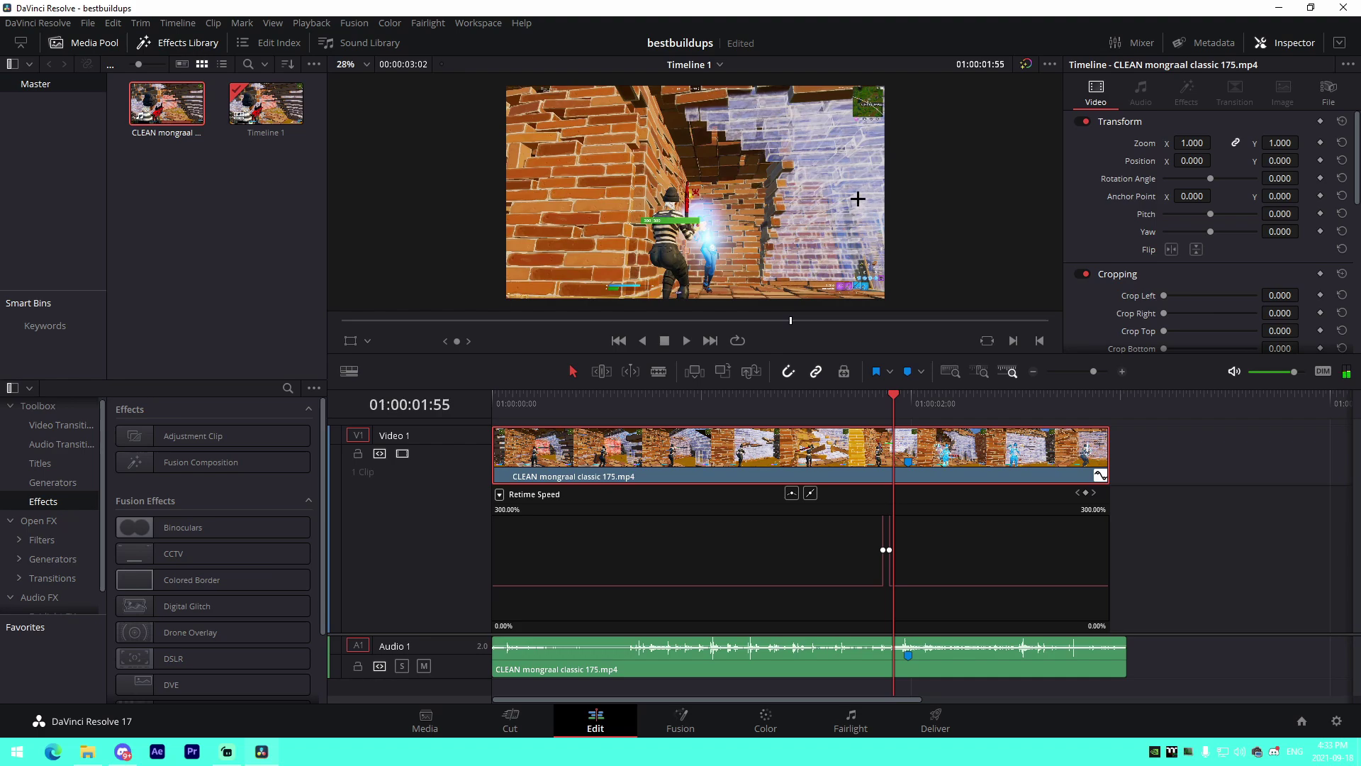
drag(1090, 373, 1101, 374)
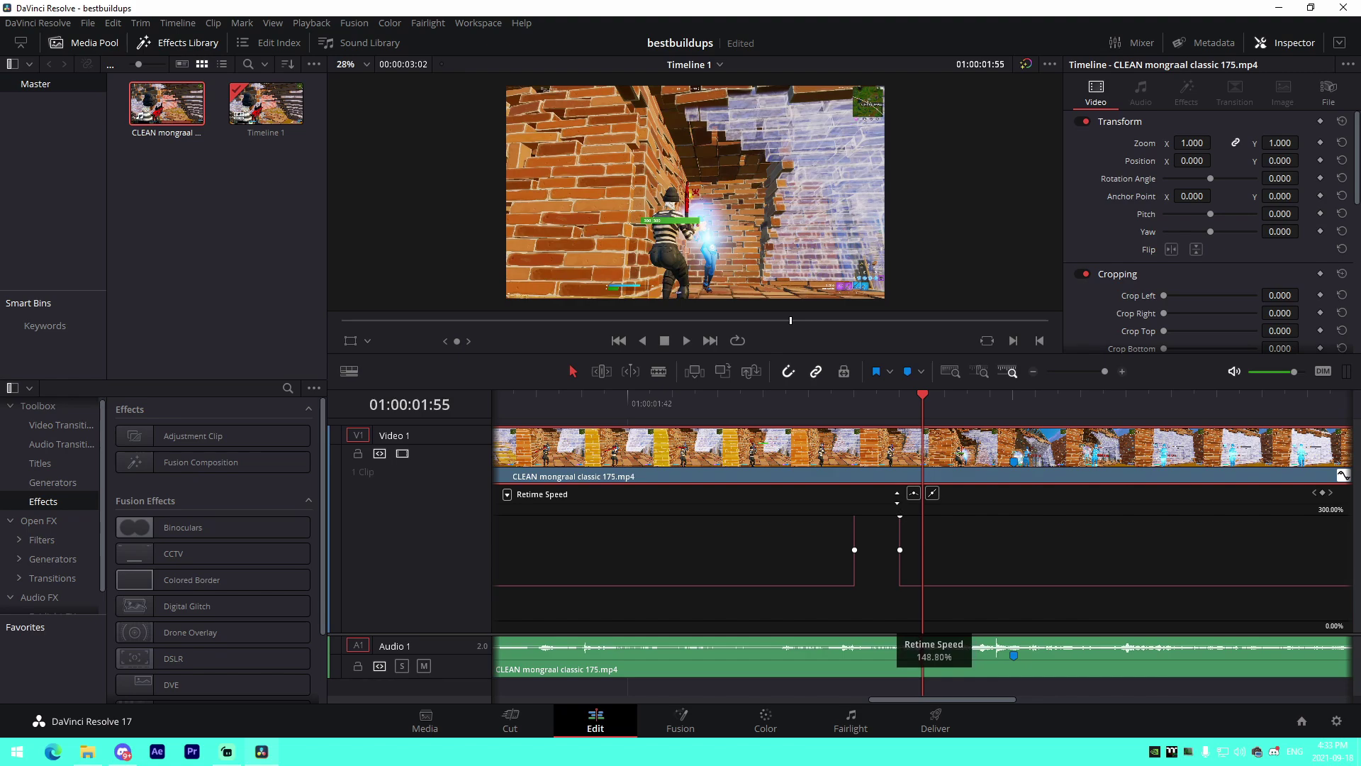
drag(977, 586, 993, 653)
click(855, 550)
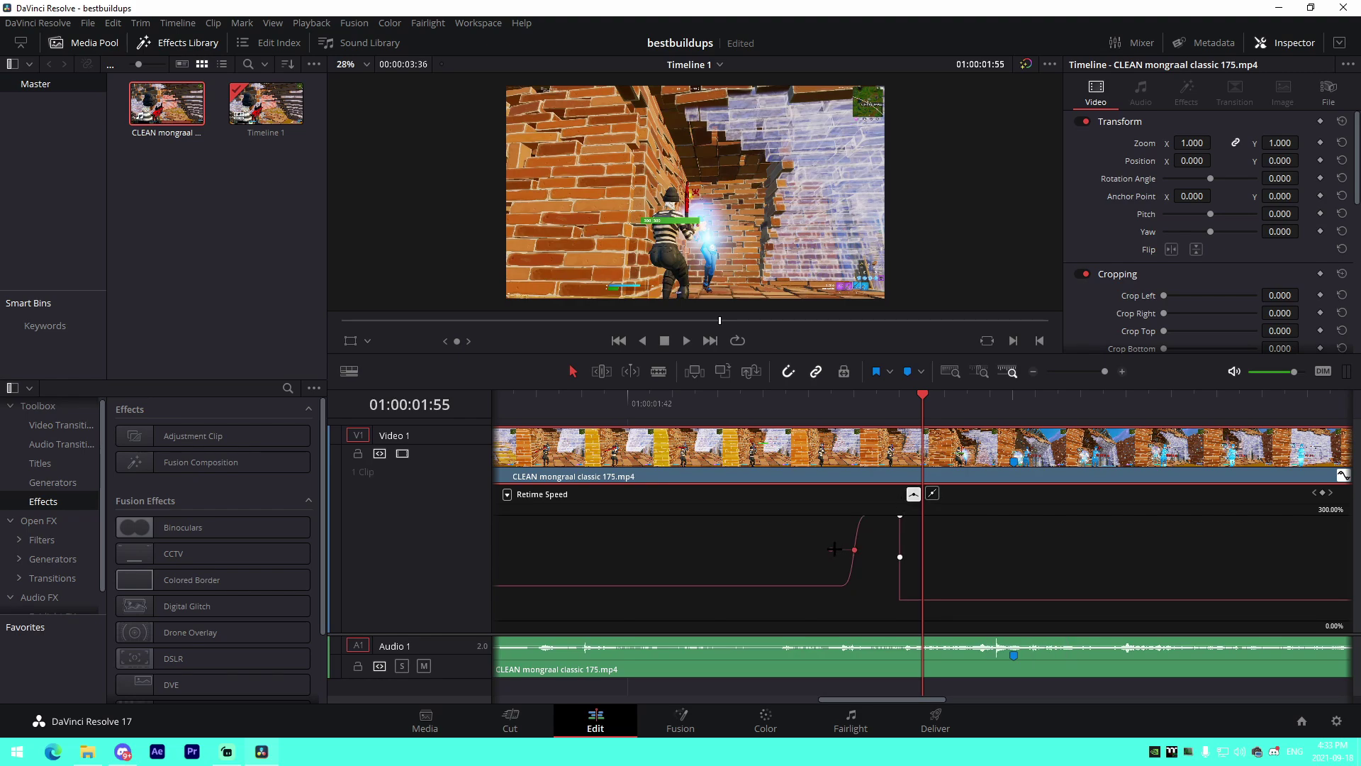
click(900, 558)
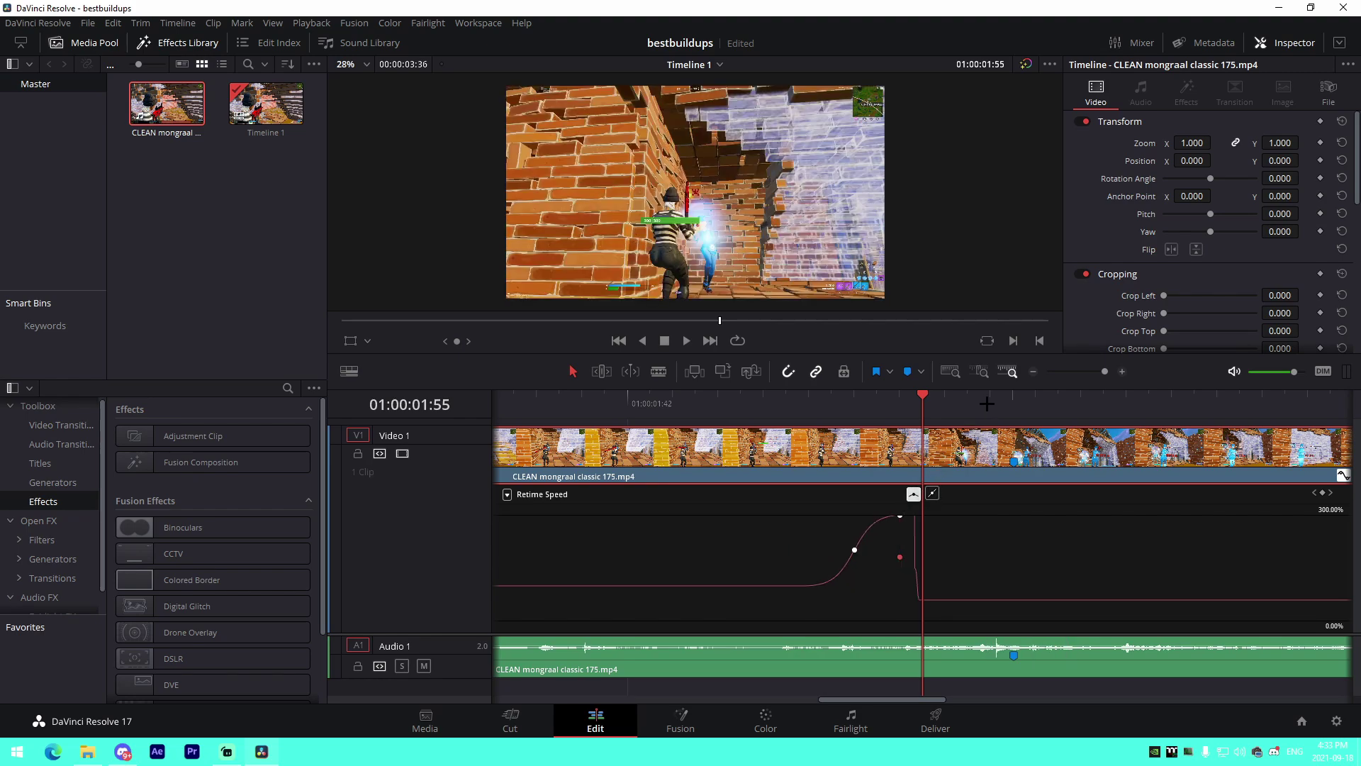
- Trim the retimed video clip to match the length of its audio and hide the retime curve
drag(1105, 372, 1086, 371)
drag(503, 452, 496, 451)
right_click(571, 456)
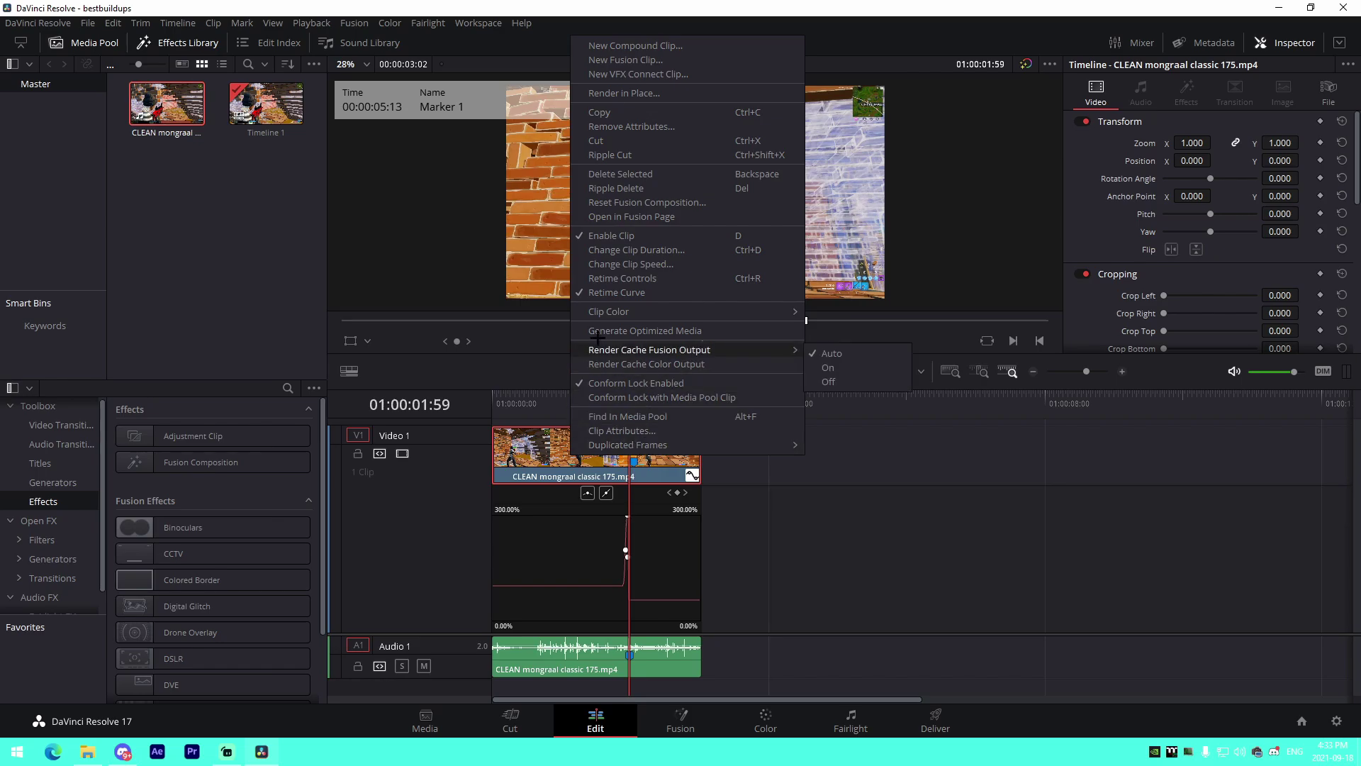
click(620, 292)
- Play back the retimed clip around the marker to check the speed ramp
key(space)
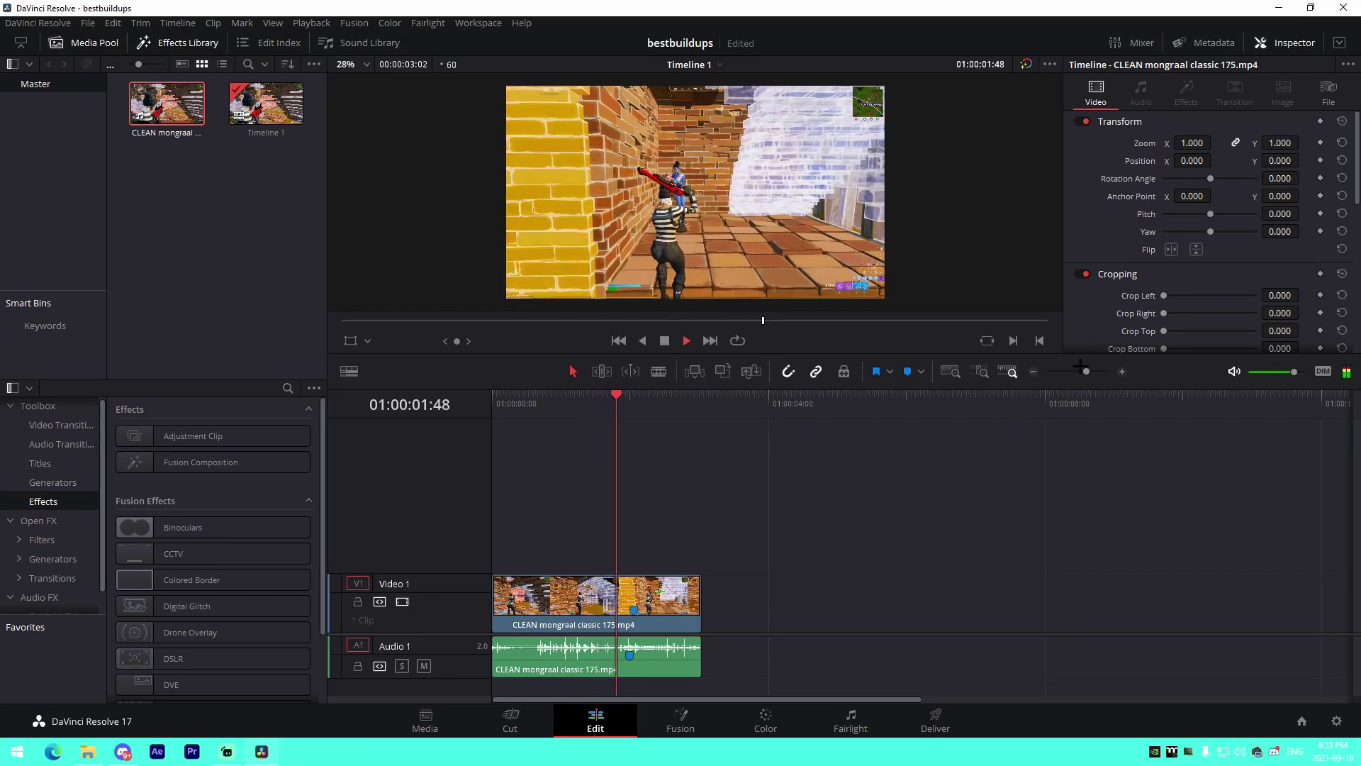
click(1085, 370)
click(586, 396)
key(space)
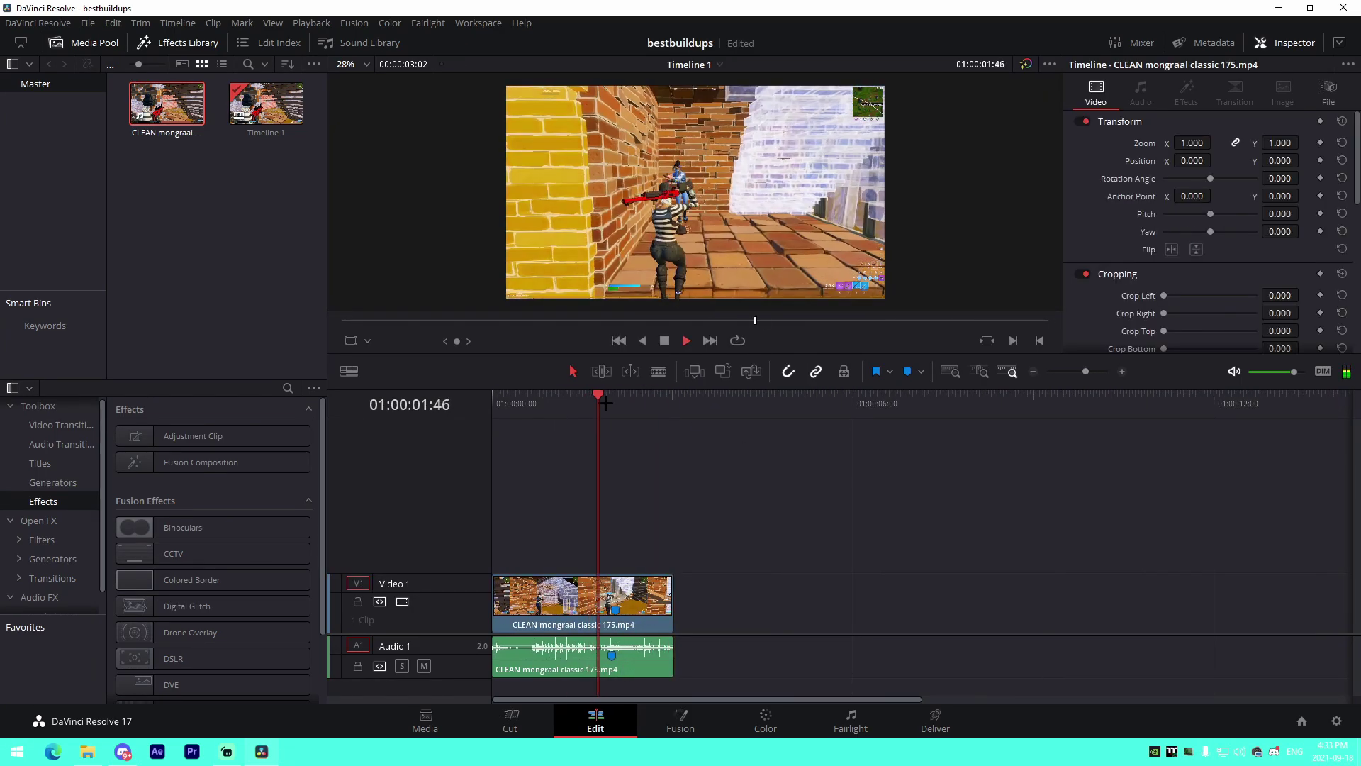
click(611, 403)
key(space)
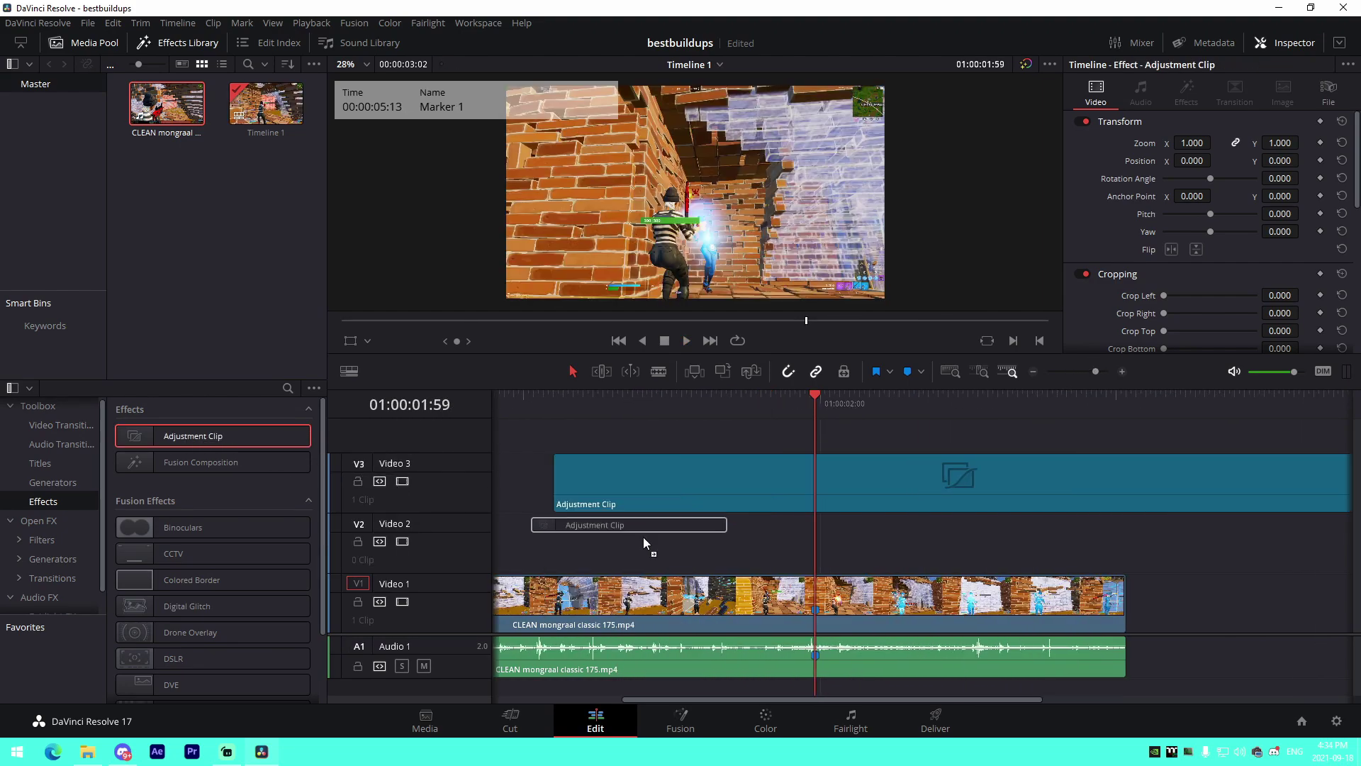
mouse_move(644, 537)
mouse_down()
mouse_move(534, 529)
mouse_move(794, 540)
mouse_move(307, 446)
mouse_move(705, 543)
mouse_move(651, 543)
mouse_up()
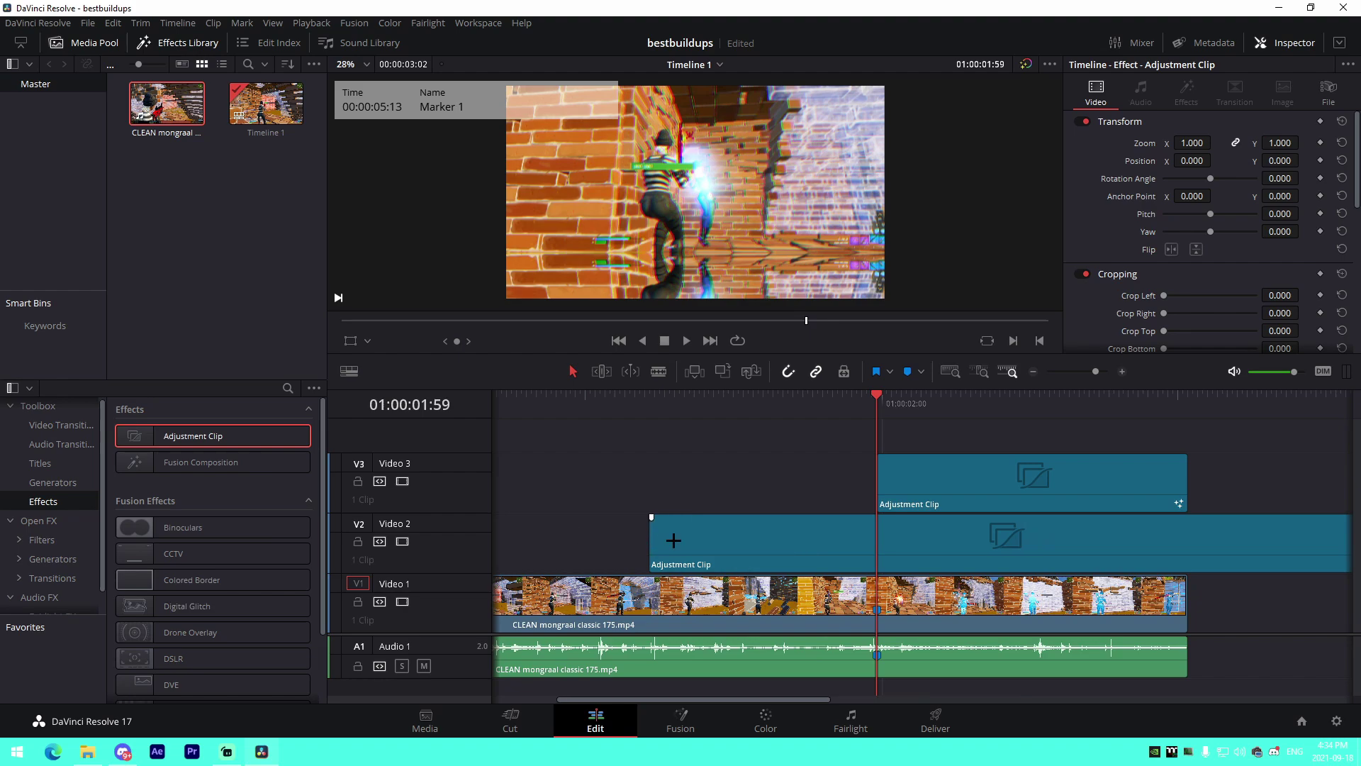
click(915, 604)
click(827, 546)
key(Delete)
- Add a second marker to the gameplay clip on Video 1 at timecode 01:00:01:19, before the shot
click(914, 608)
key(Left)
key(Left)
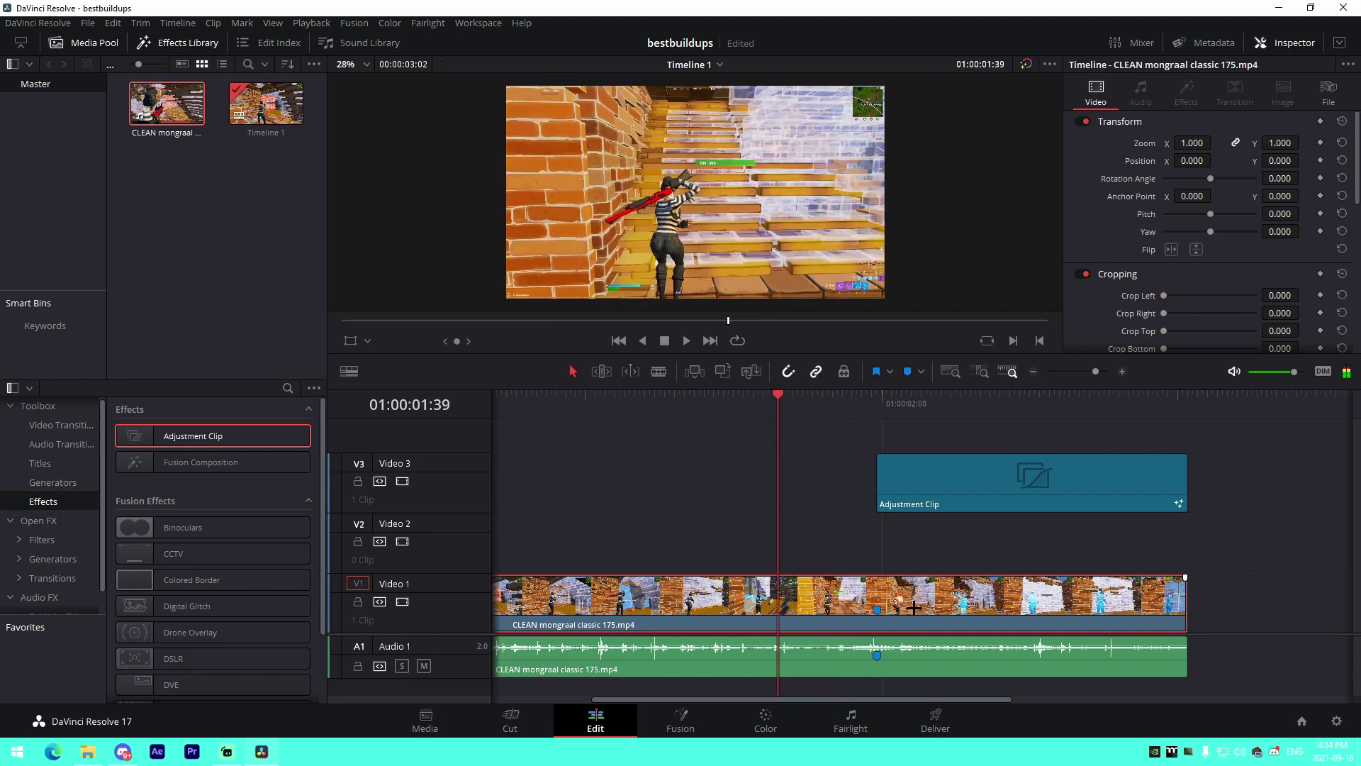
key(Left)
key(Left)
key(Left)
key(Left)
key(Left)
key(Left)
key(Left)
key(Left)
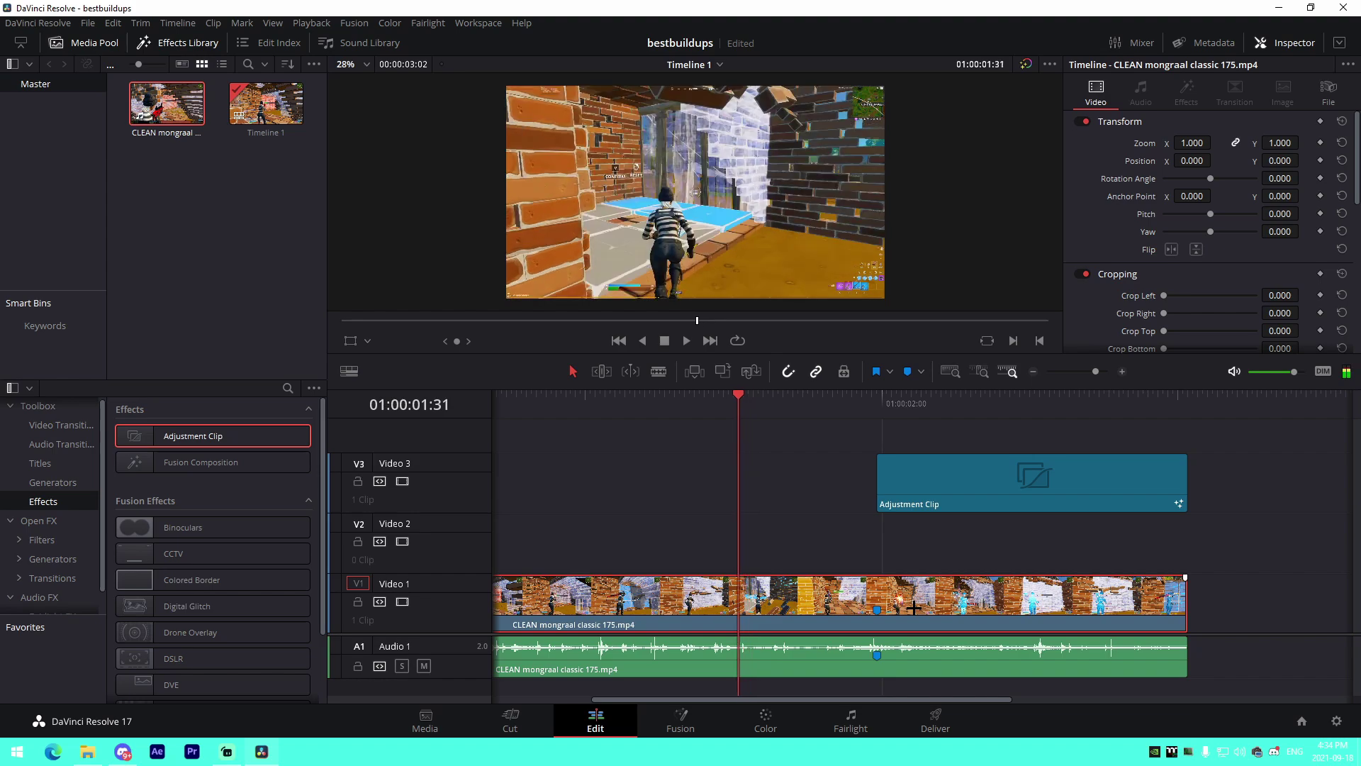
key(Left)
key(Left)
key(Left)
key(Left)
key(Left)
key(Left)
key(Left)
key(Left)
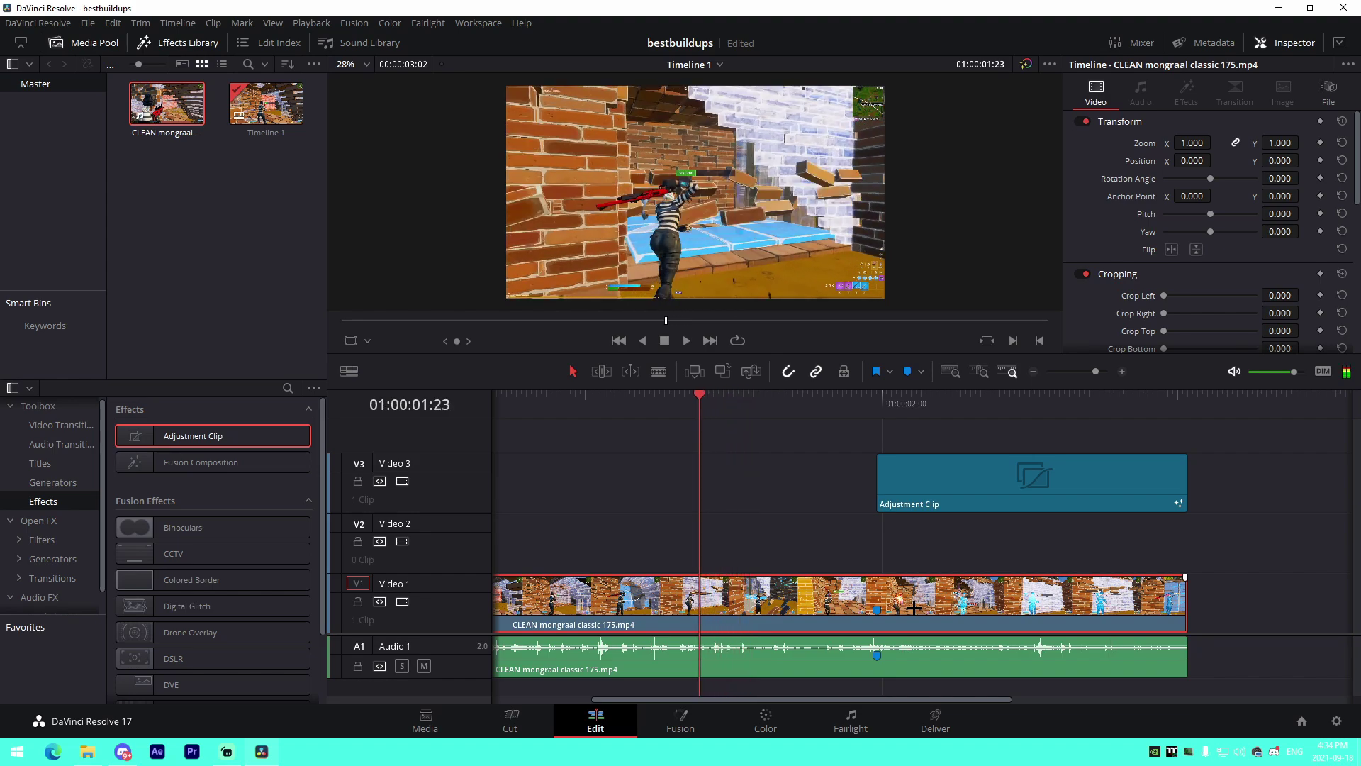
key(Left)
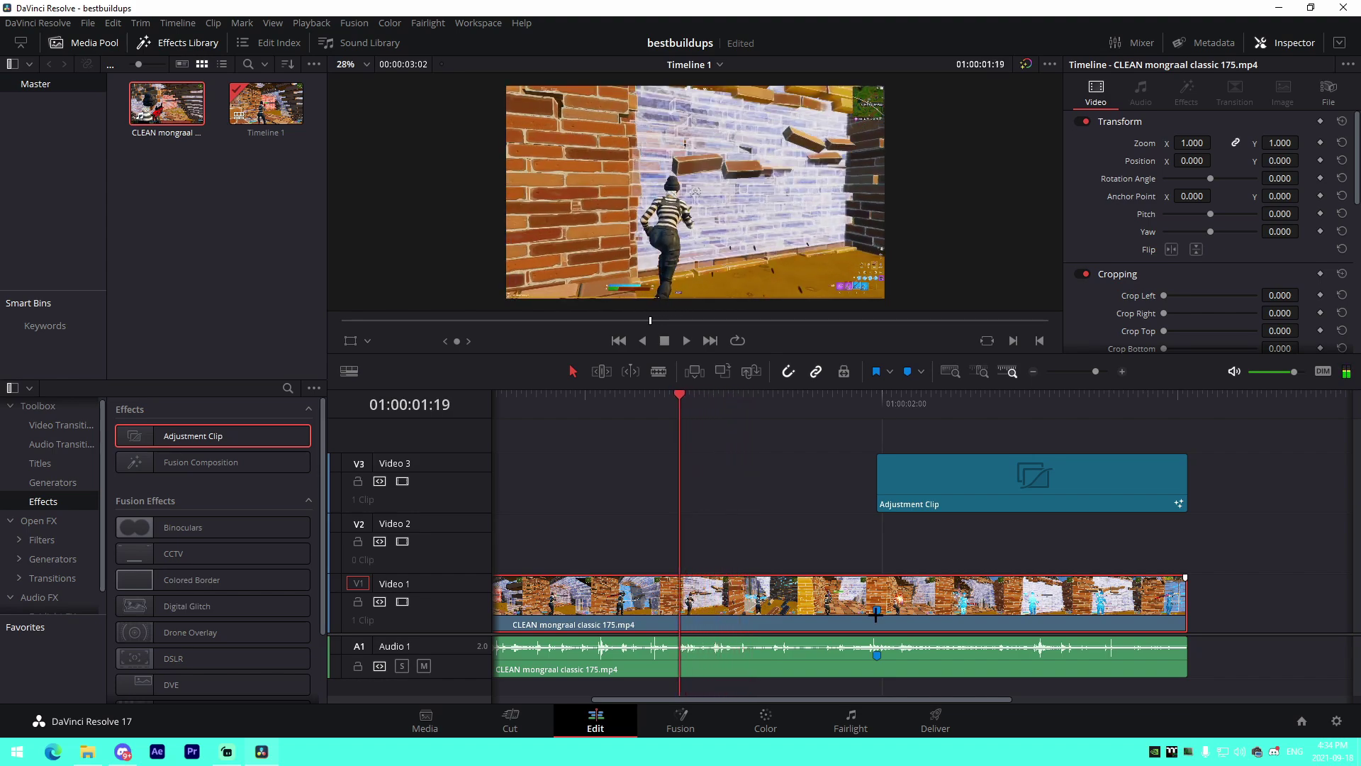
key(m)
click(751, 550)
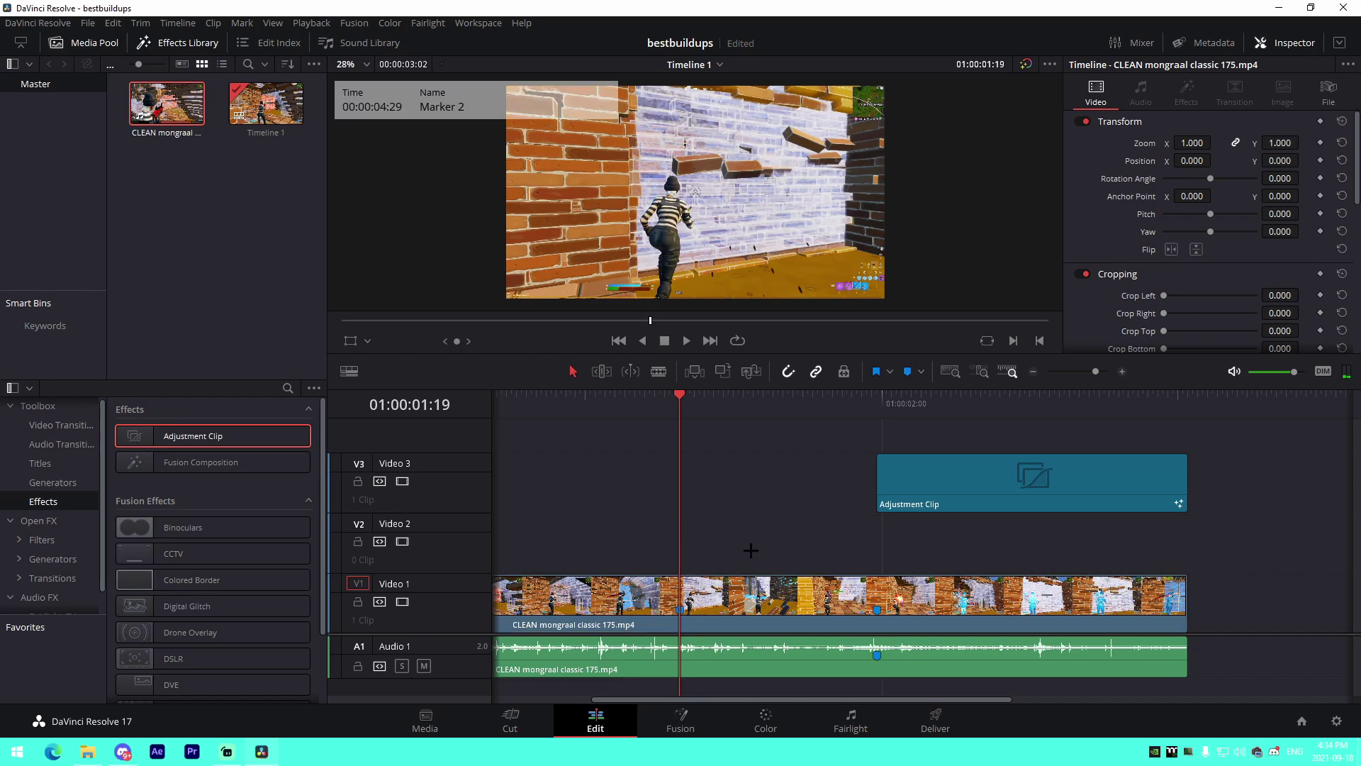
- Play the clip from the second marker to the shot and return the playhead to 01:00:01:22
key(space)
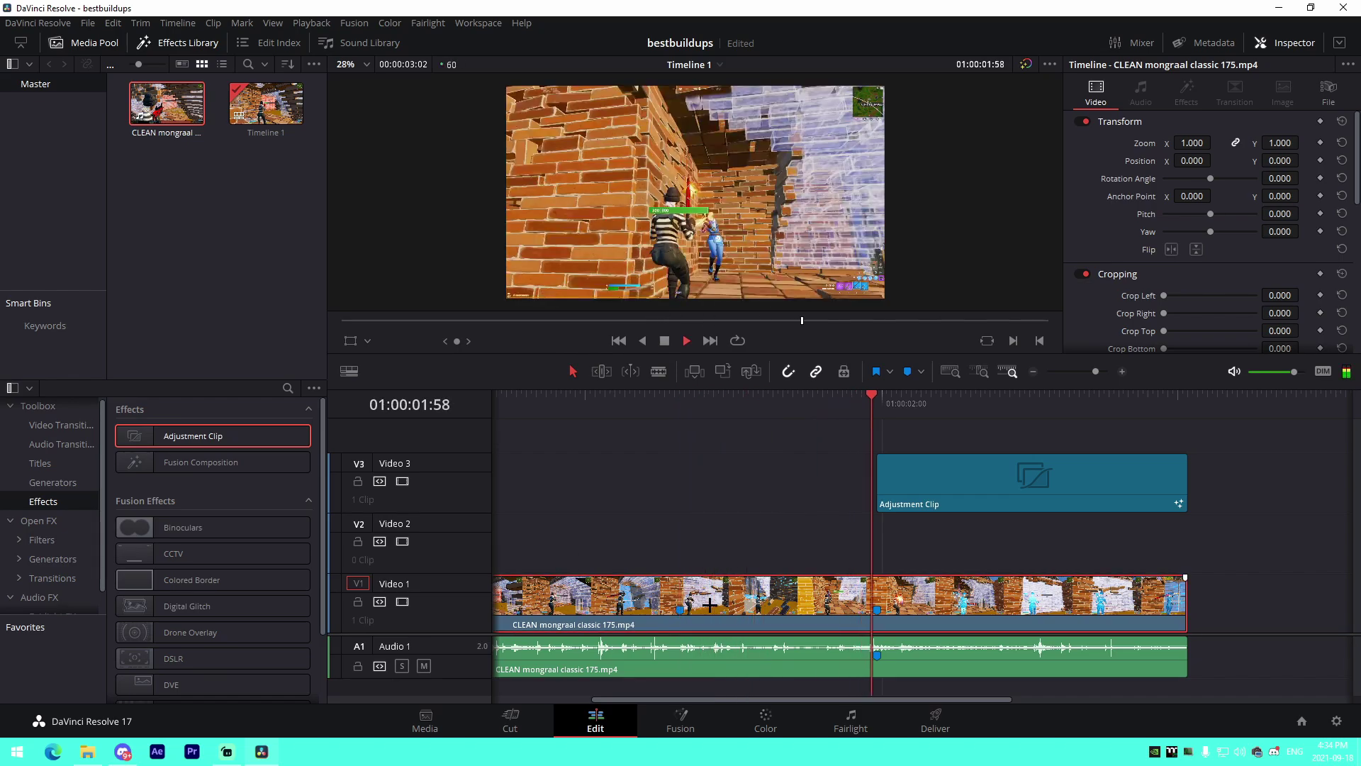
click(692, 400)
click(693, 399)
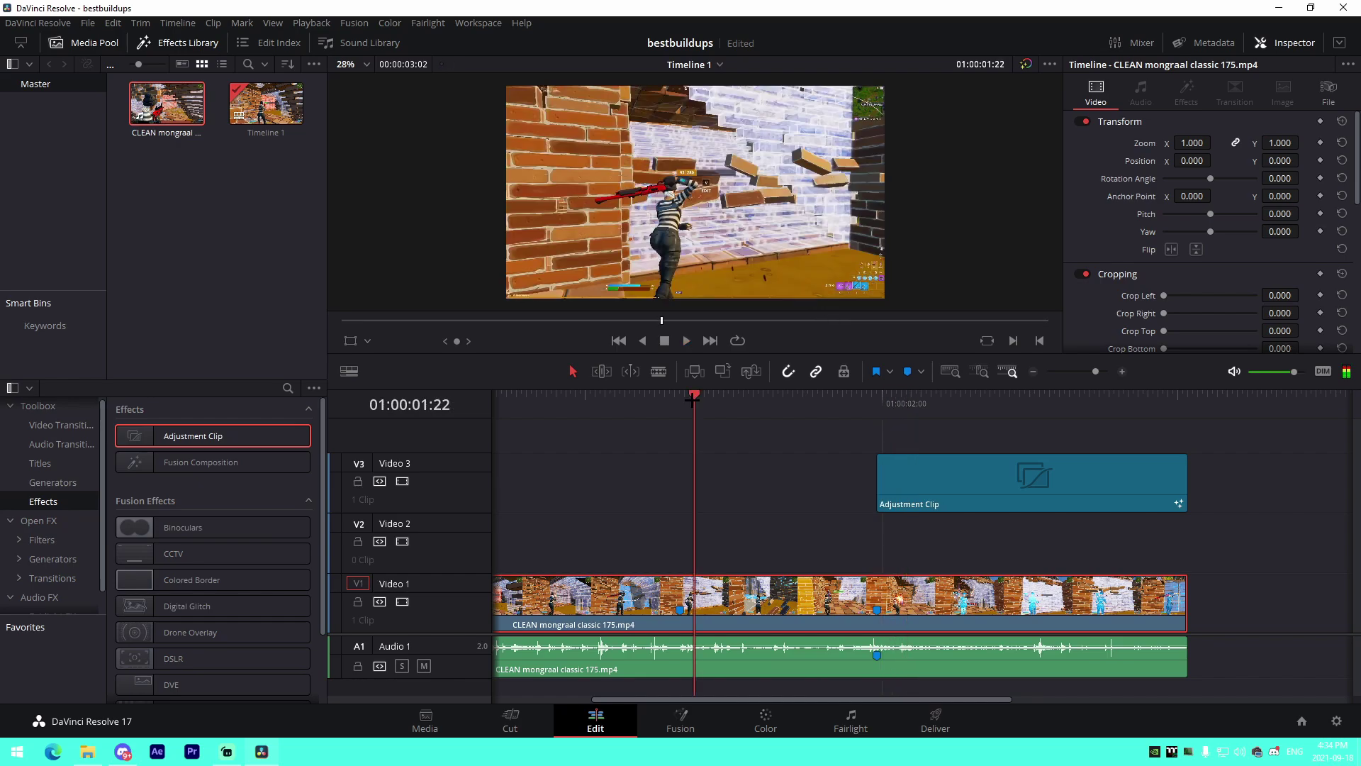
- Place an adjustment clip on Video 2 starting at Marker 2, timecode 01:00:01:19
click(692, 399)
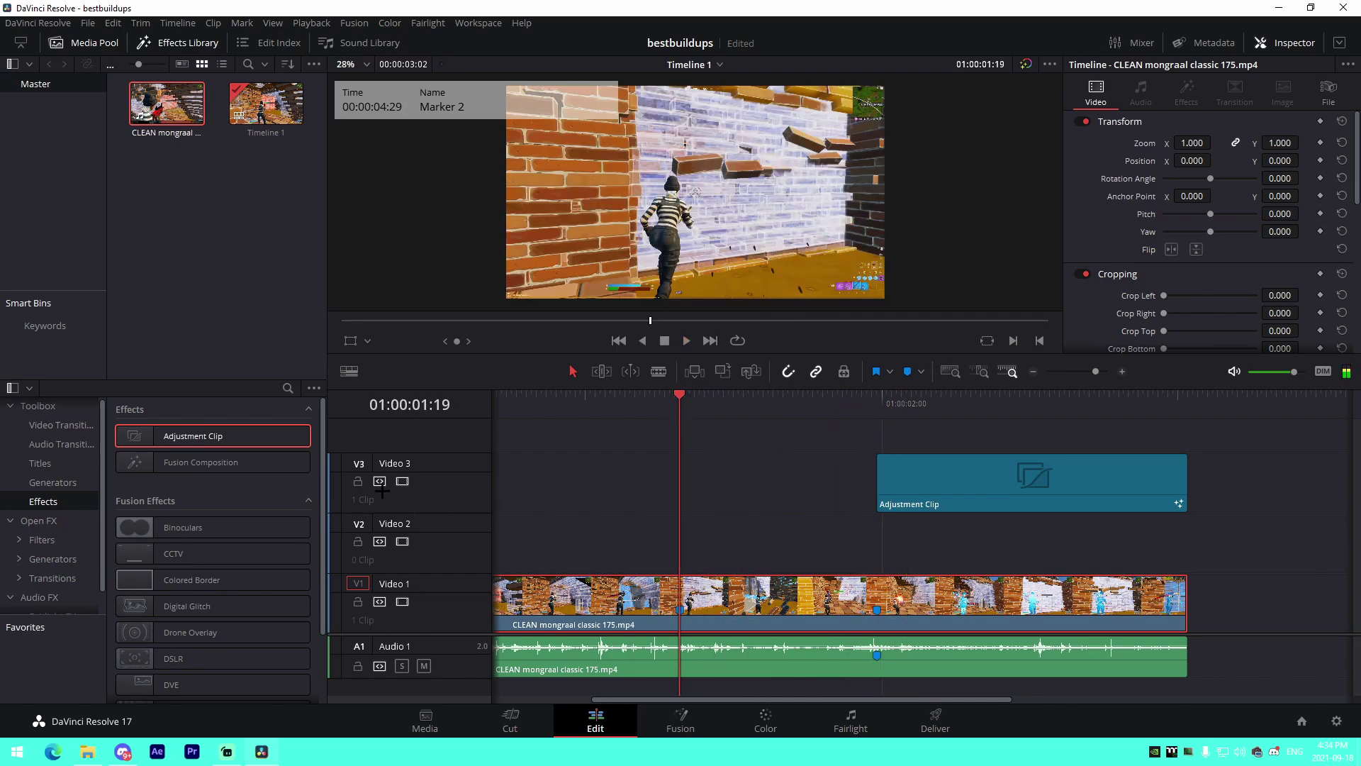
drag(276, 450, 775, 561)
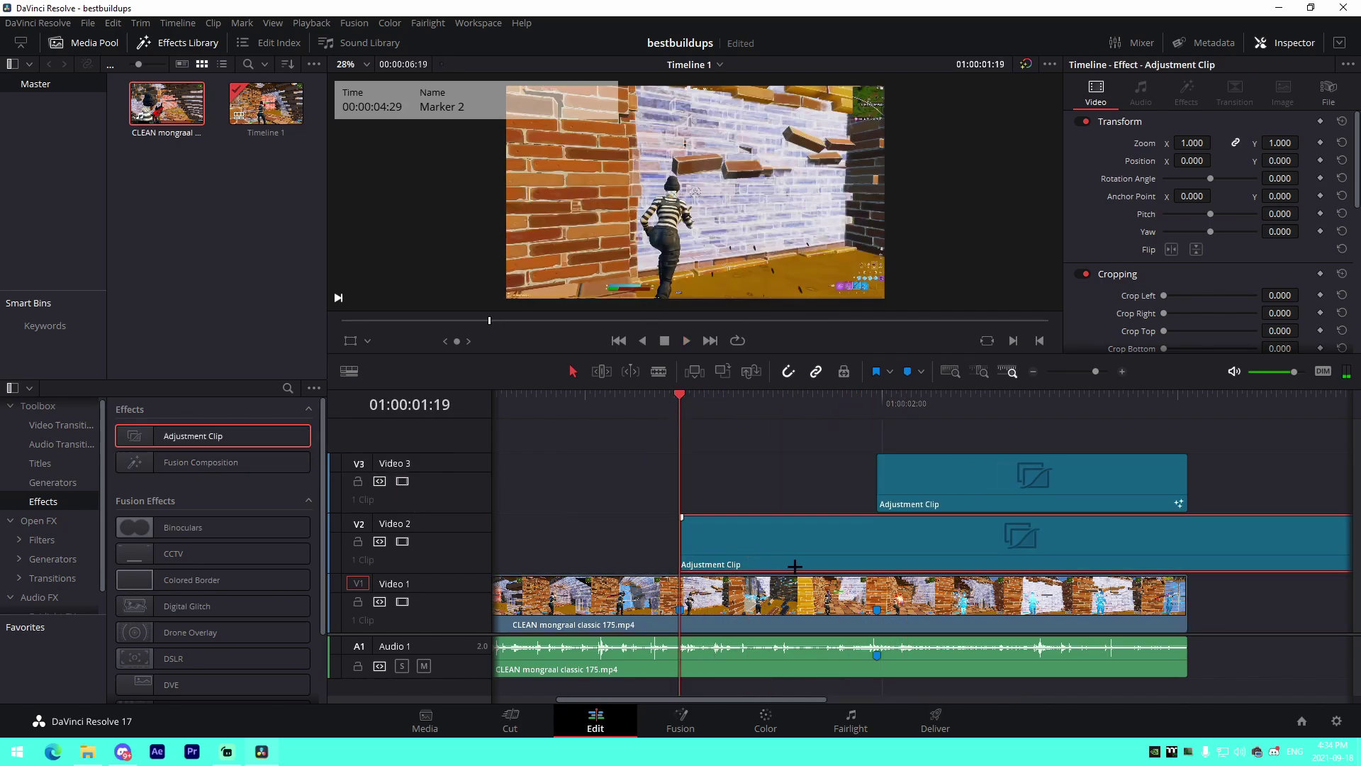
- Try to split the Video 2 adjustment clip where the Video 3 adjustment clip starts and delete the excess part
key(b)
click(878, 544)
key(a)
click(908, 546)
key(BackSpace)
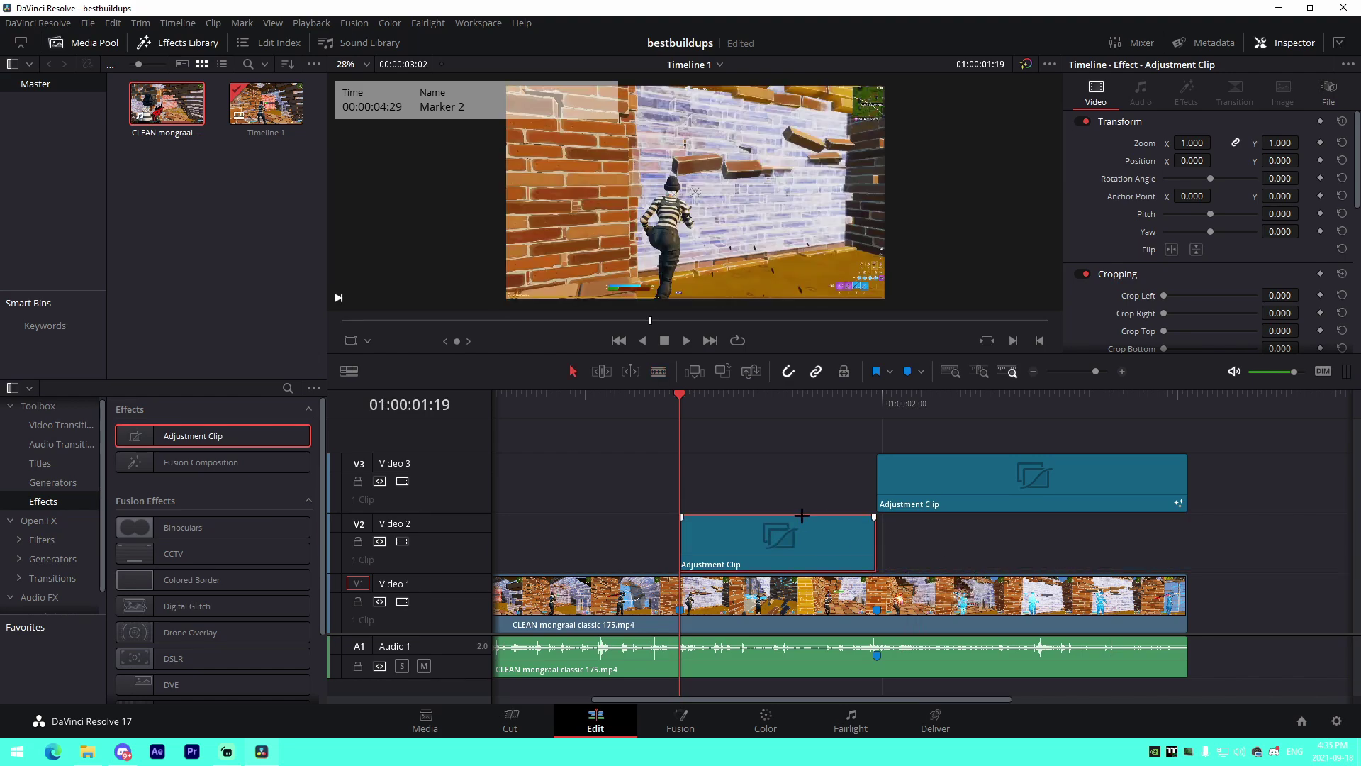
- Undo the split, try trimming the Video 2 adjustment clip's end to the start of the Video 3 clip, and undo that trim
key(ctrl+z)
drag(1095, 371, 1091, 370)
key(ctrl+z)
drag(1305, 539, 748, 543)
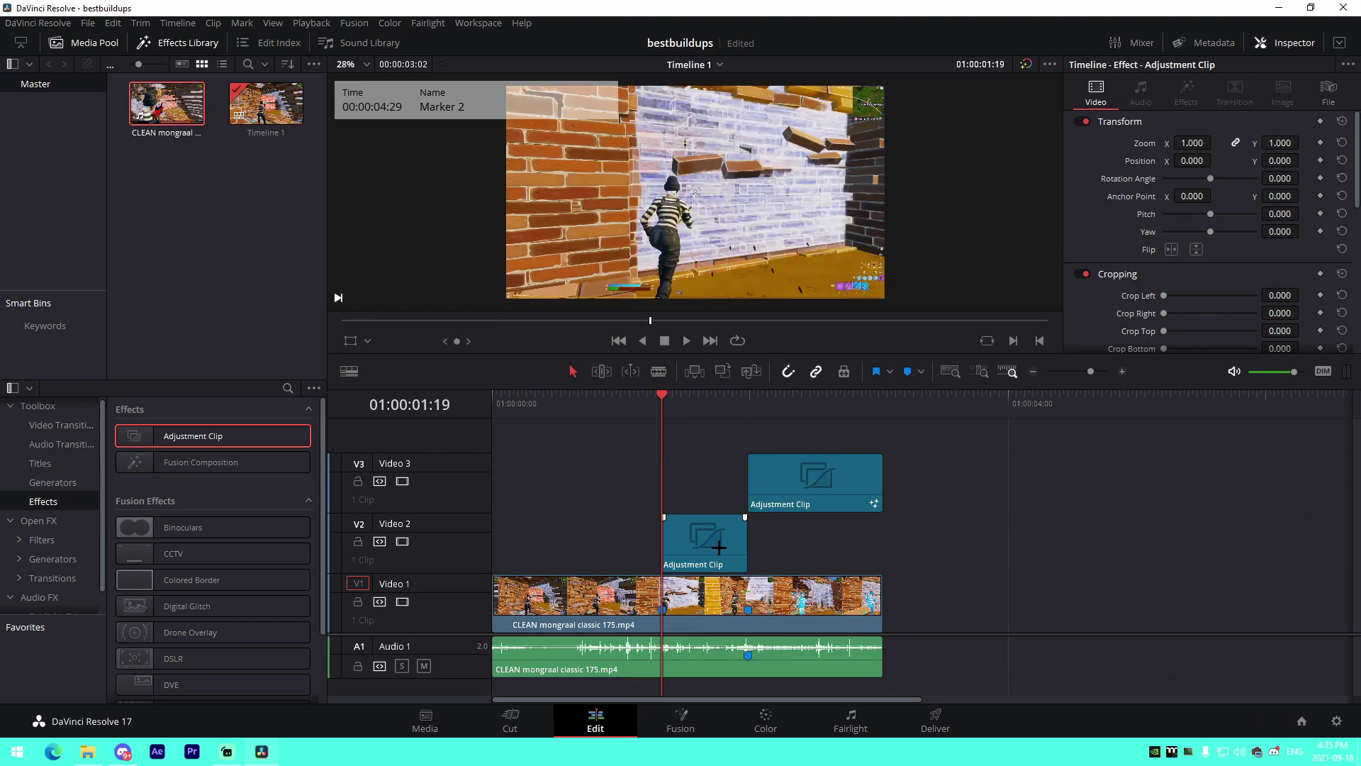
key(ctrl+z)
- Split the Video 2 adjustment clip at Marker 1, timecode 01:00:01:59, and delete the part after it
click(787, 527)
click(748, 401)
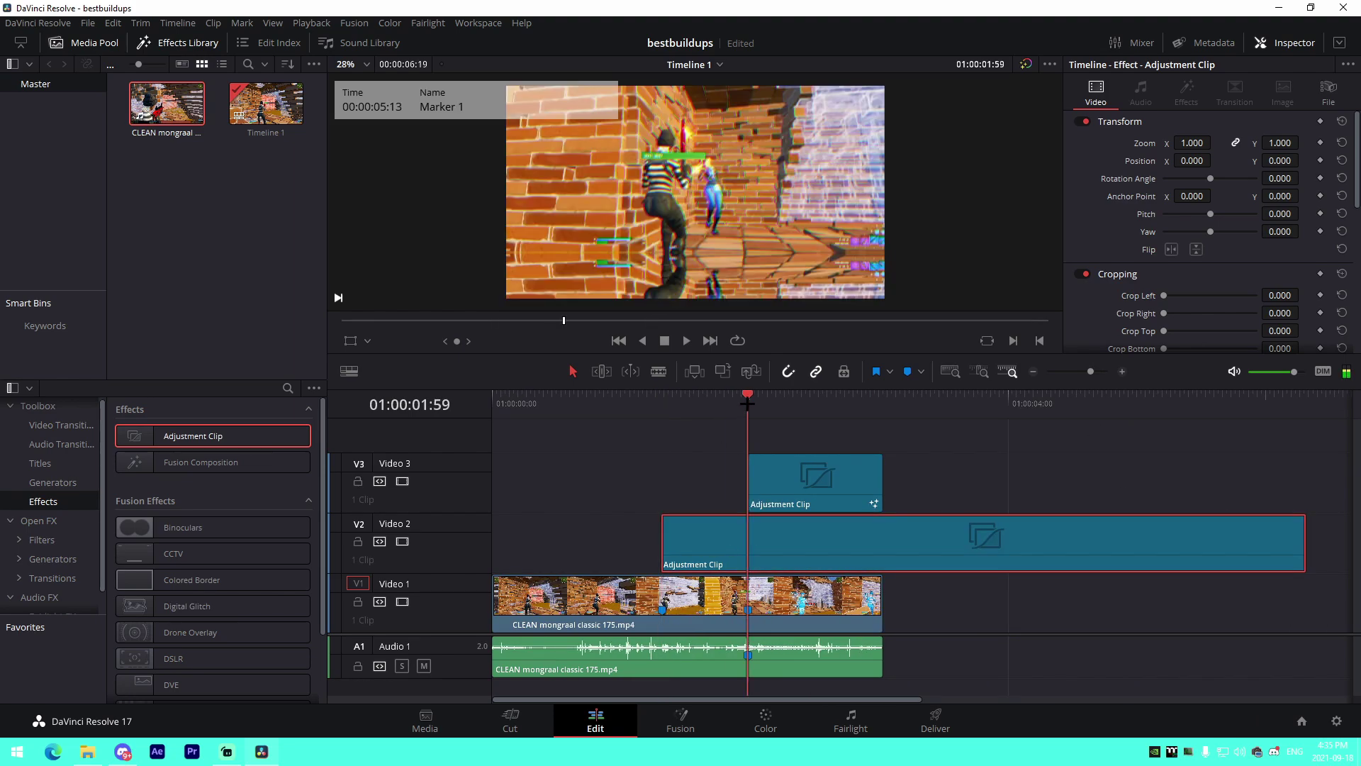
key(b)
click(756, 542)
key(a)
click(791, 545)
key(Delete)
key(ctrl+z)
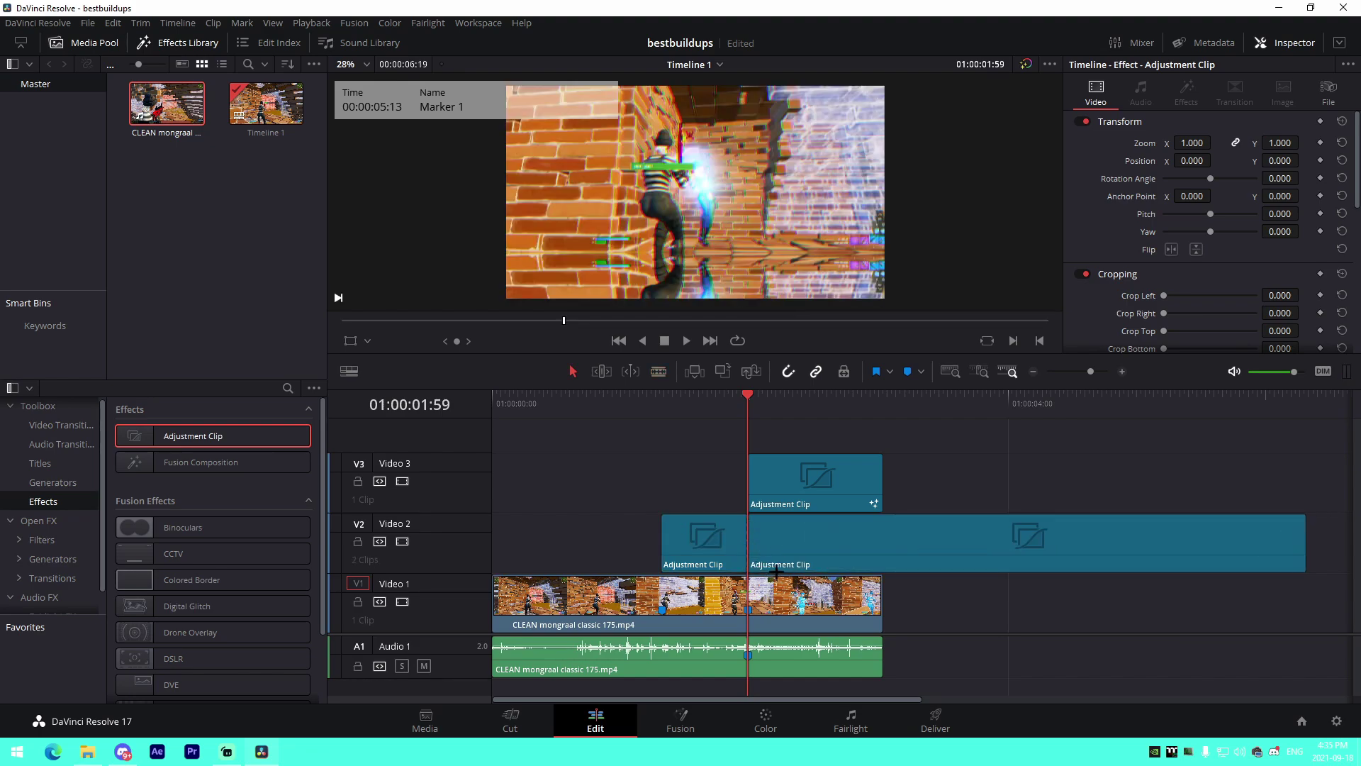
click(765, 551)
key(Delete)
- Open the trimmed Video 2 adjustment clip in Fusion and space the MediaIn1 and MediaOut1 nodes farther apart
click(664, 406)
drag(1091, 371, 1100, 371)
click(680, 718)
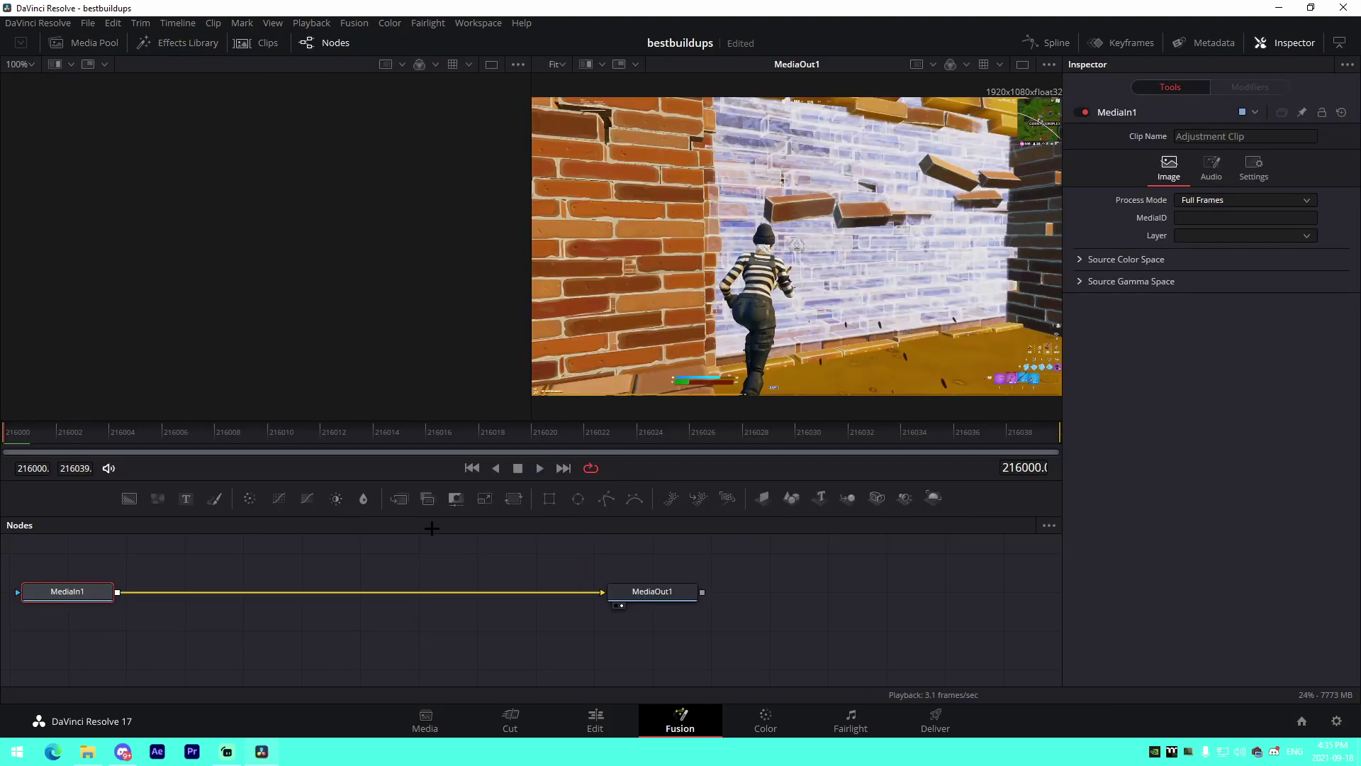
click(304, 644)
drag(312, 642, 479, 649)
drag(840, 606, 1018, 604)
drag(820, 628, 678, 619)
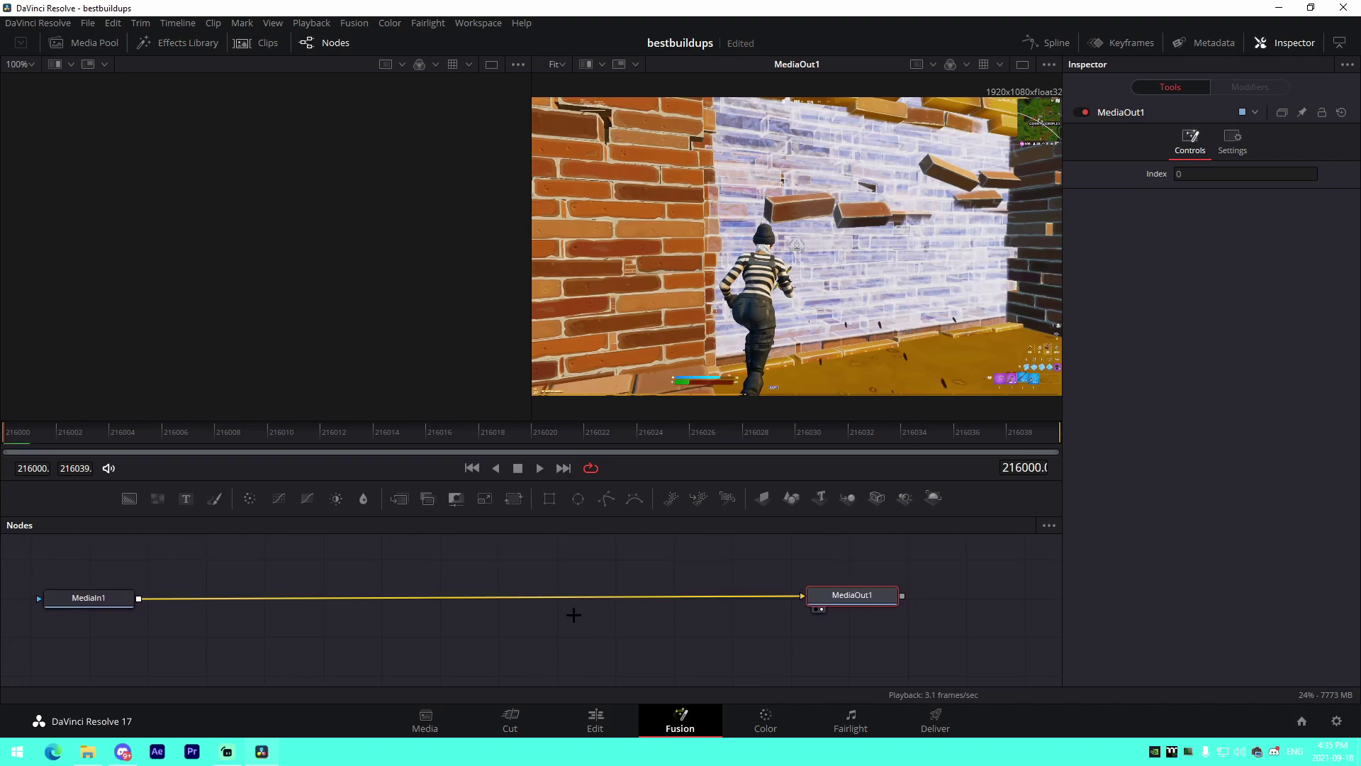
click(215, 631)
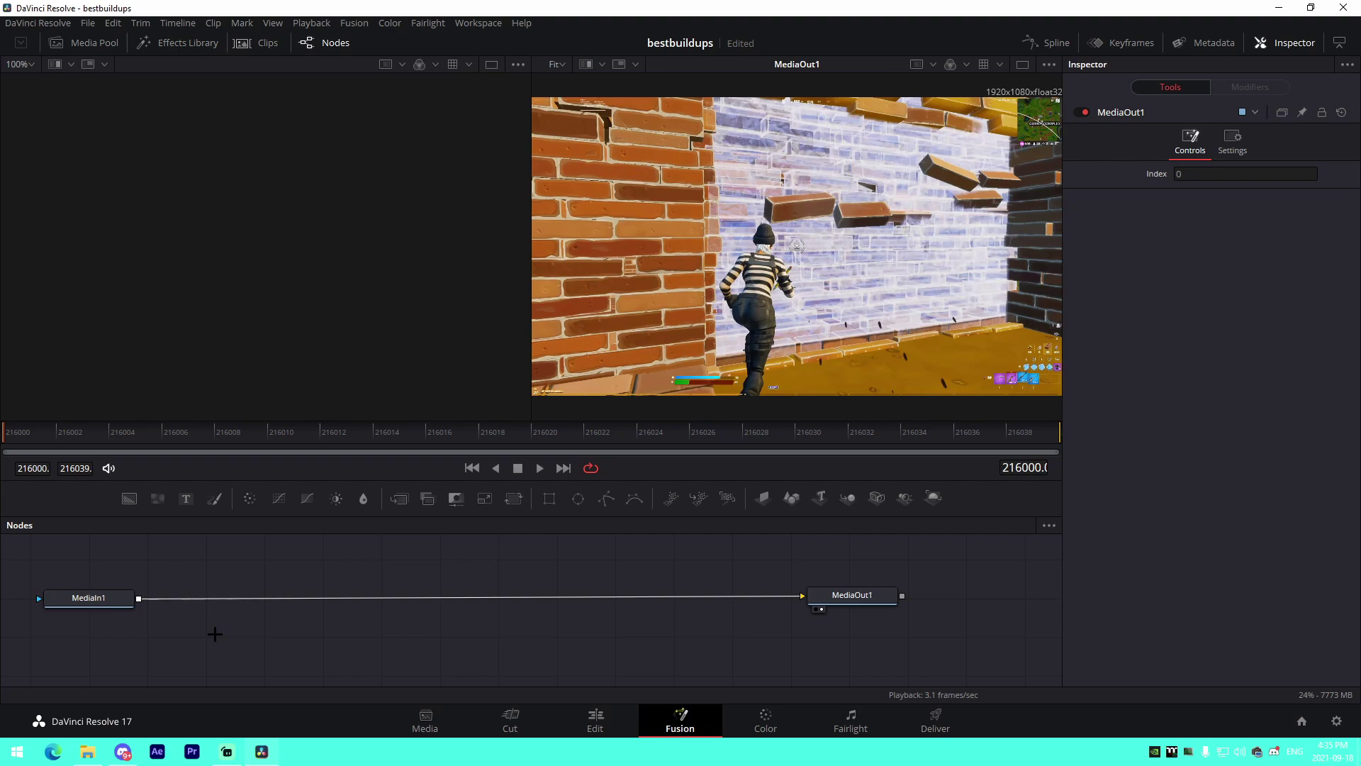
key(shift+space)
text(mno)
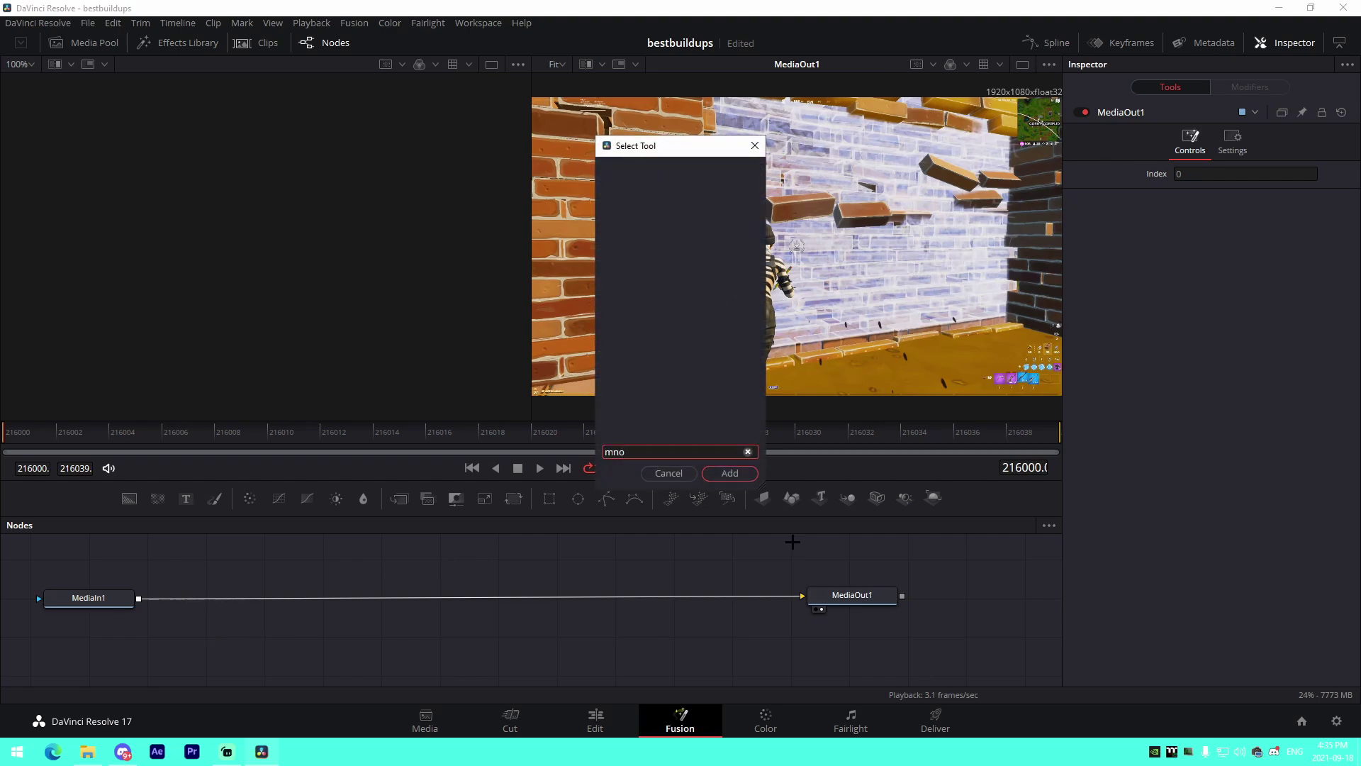
click(671, 472)
key(shift+space)
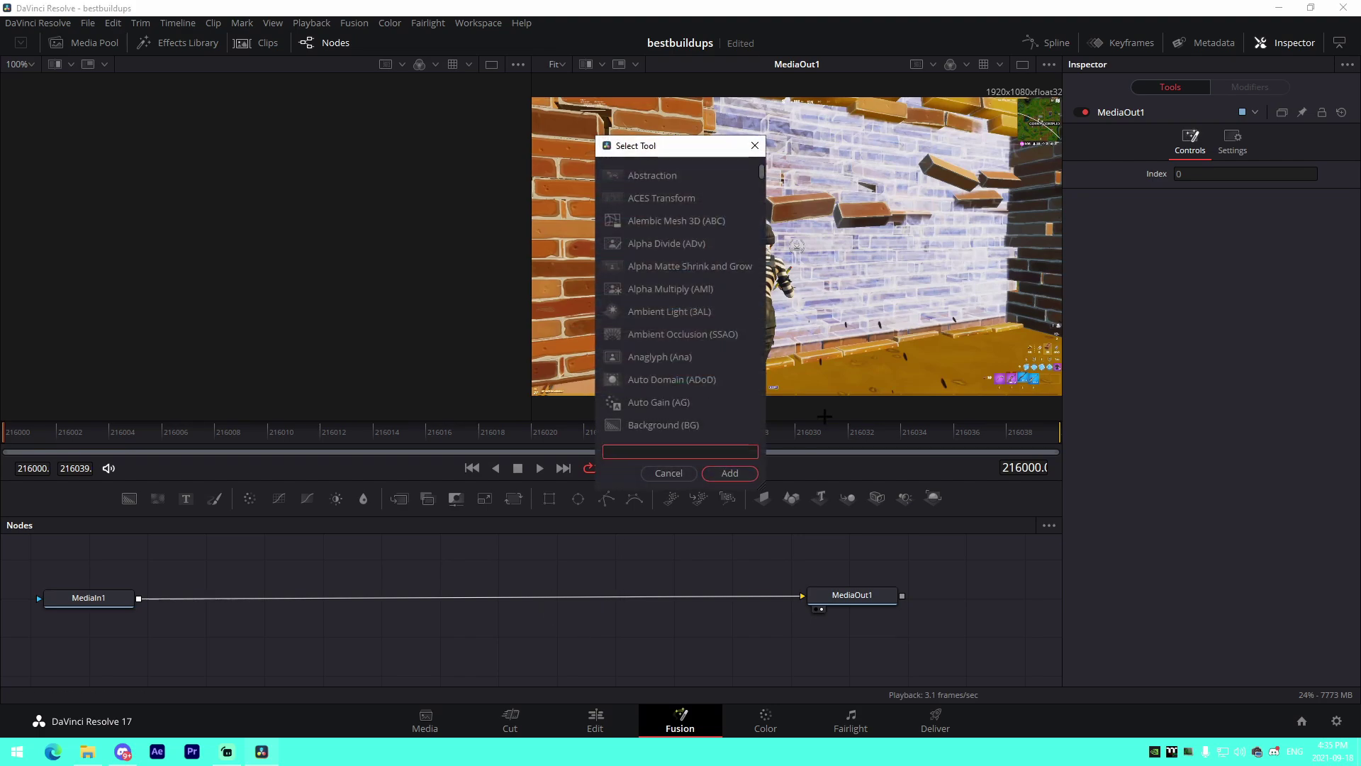
click(672, 473)
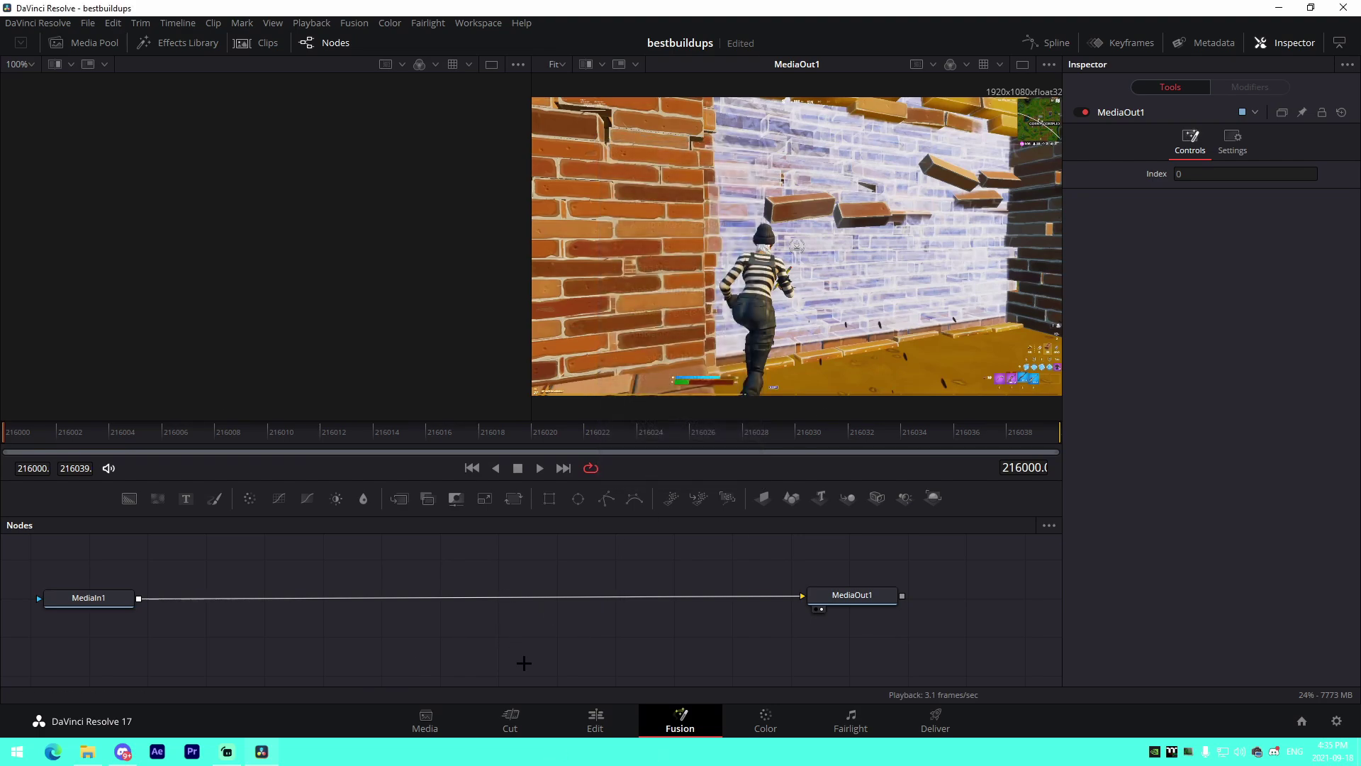
- Add unconnected S_Monochrome and S_Vignette nodes side by side below the line between MediaIn1 and MediaOut1
key(shift+space)
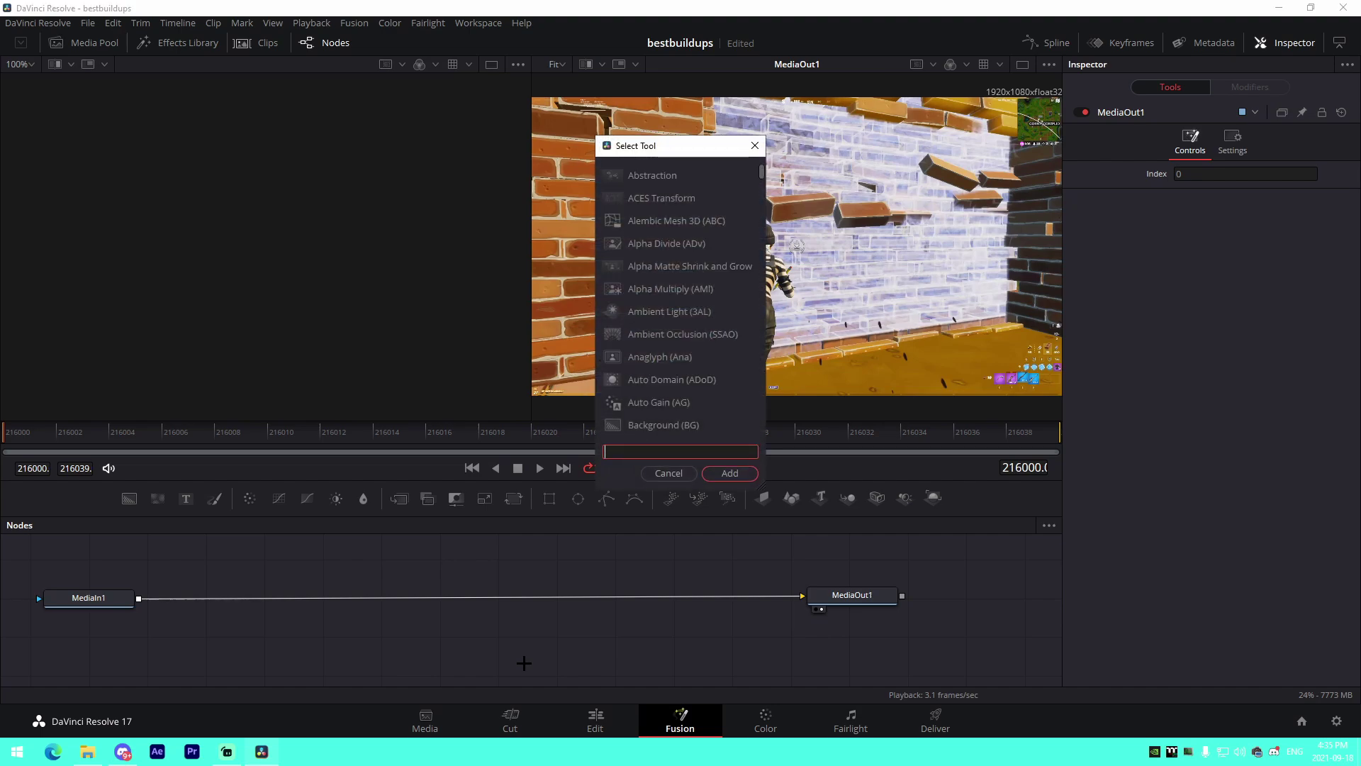
text(mono)
click(730, 473)
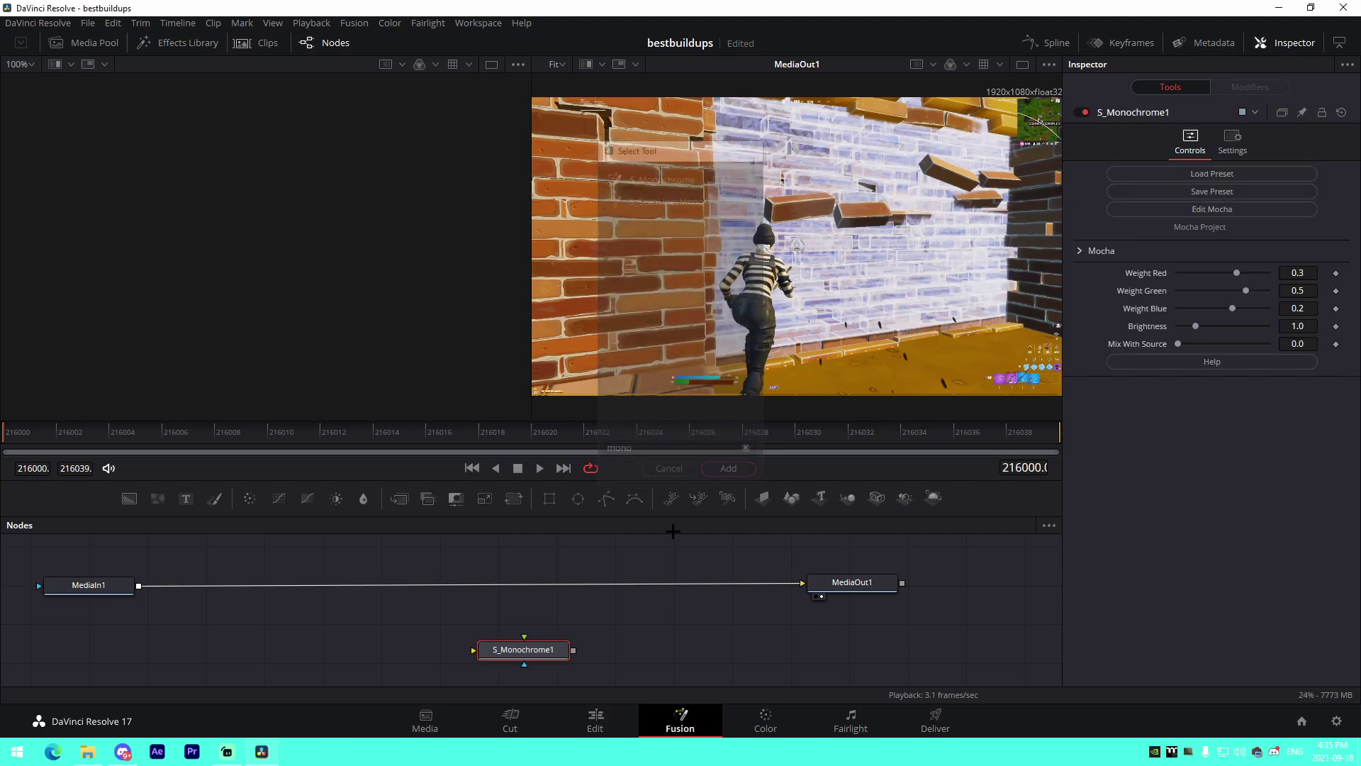
key(shift+space)
text(vignette)
click(651, 243)
click(734, 474)
drag(483, 622, 464, 623)
- Add an unconnected S_Flicker node beside the S_Vignette node
click(625, 623)
key(shift+space)
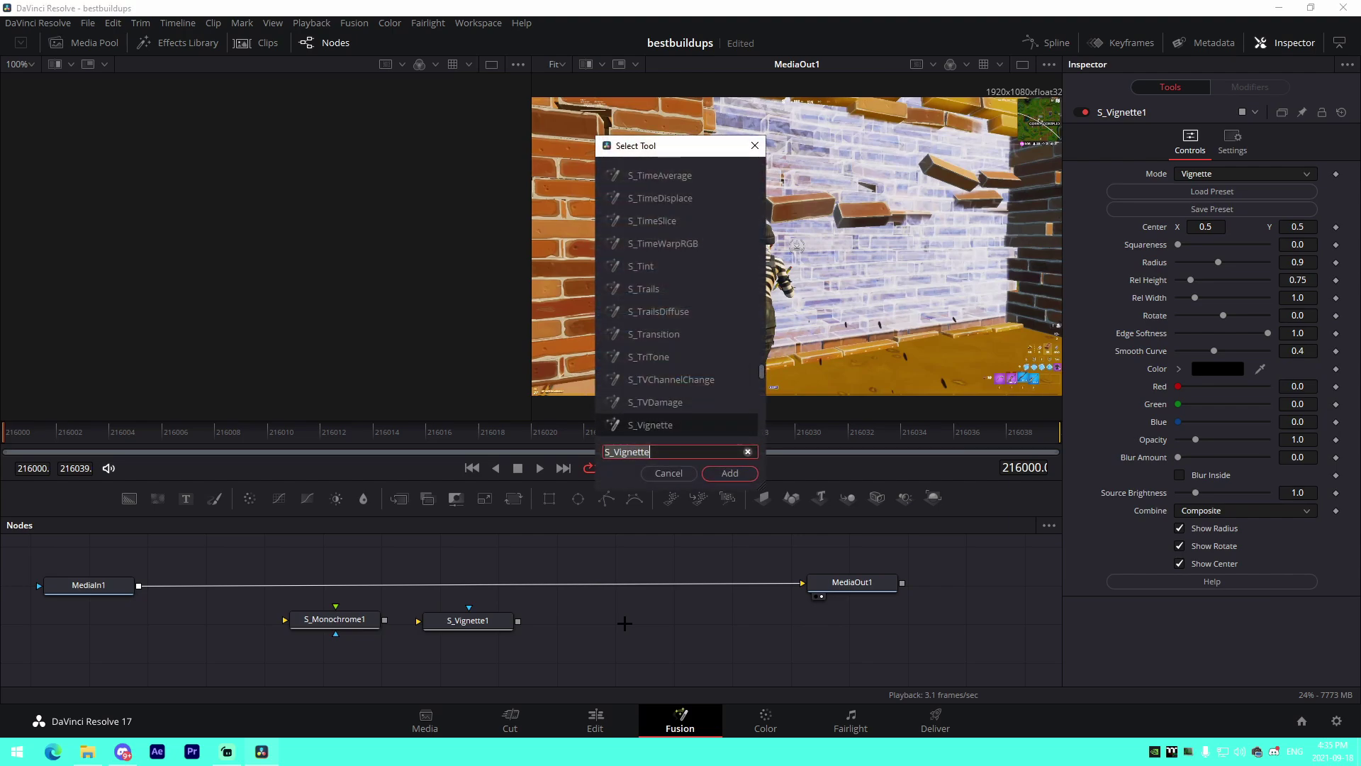
text(flicker)
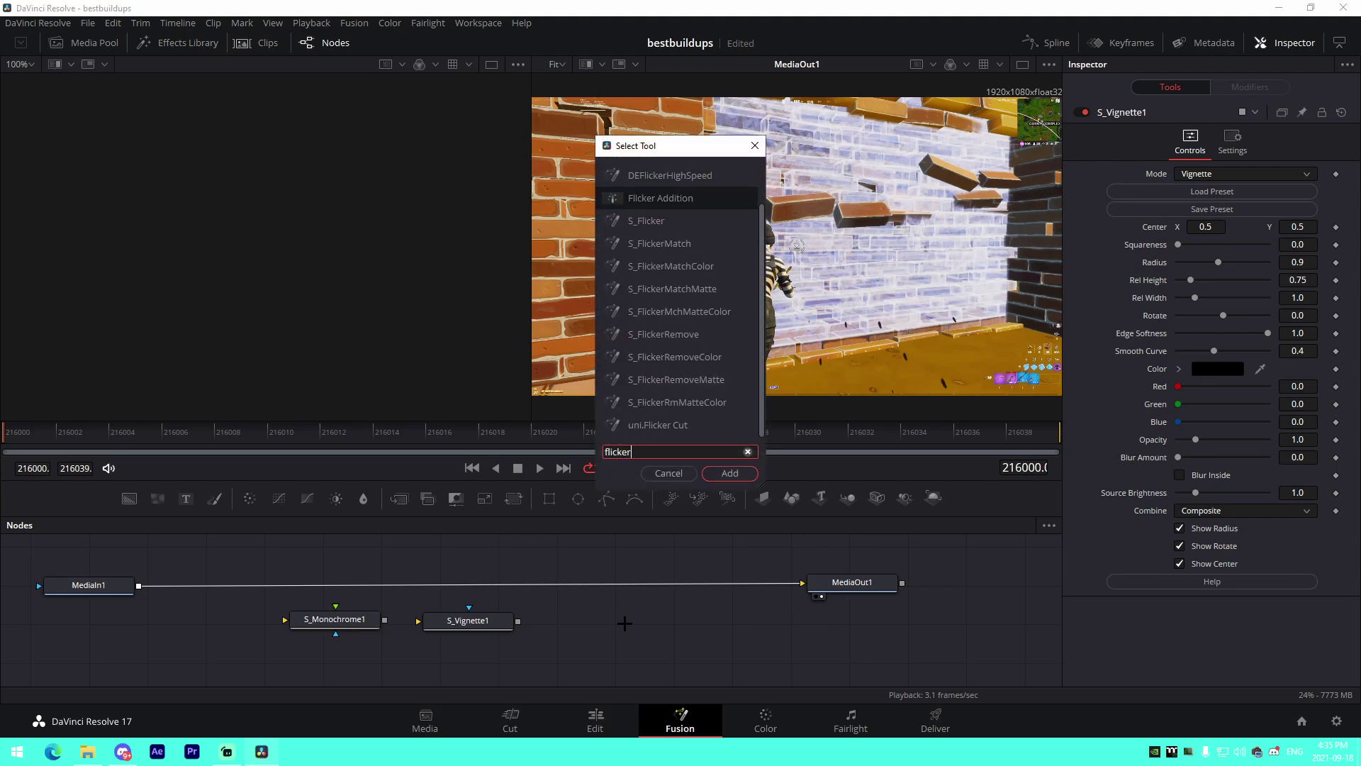
click(667, 222)
click(729, 473)
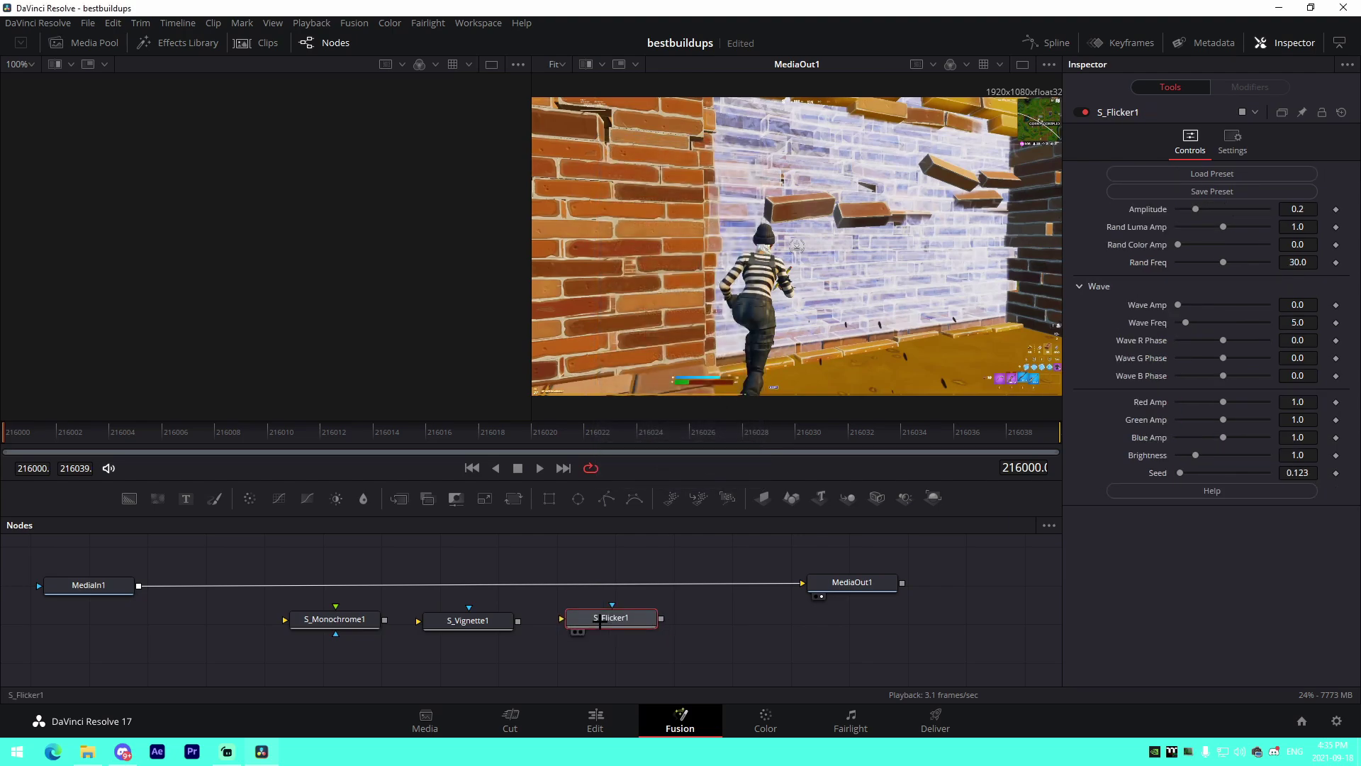
- Insert S_Monochrome, S_Vignette and S_Flicker in that order between MediaIn1 and MediaOut1 and preview the composition
drag(336, 619, 315, 584)
drag(454, 621, 424, 589)
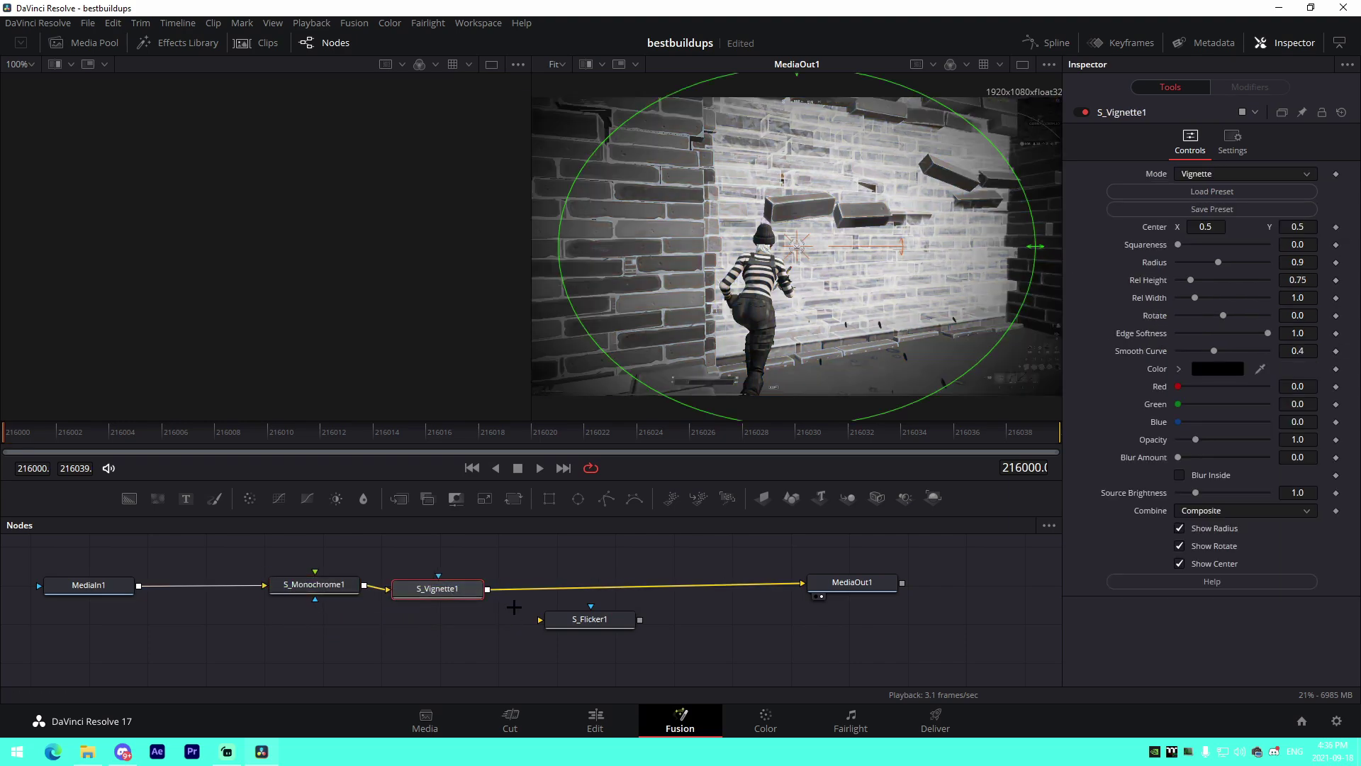
drag(589, 619, 577, 588)
click(590, 644)
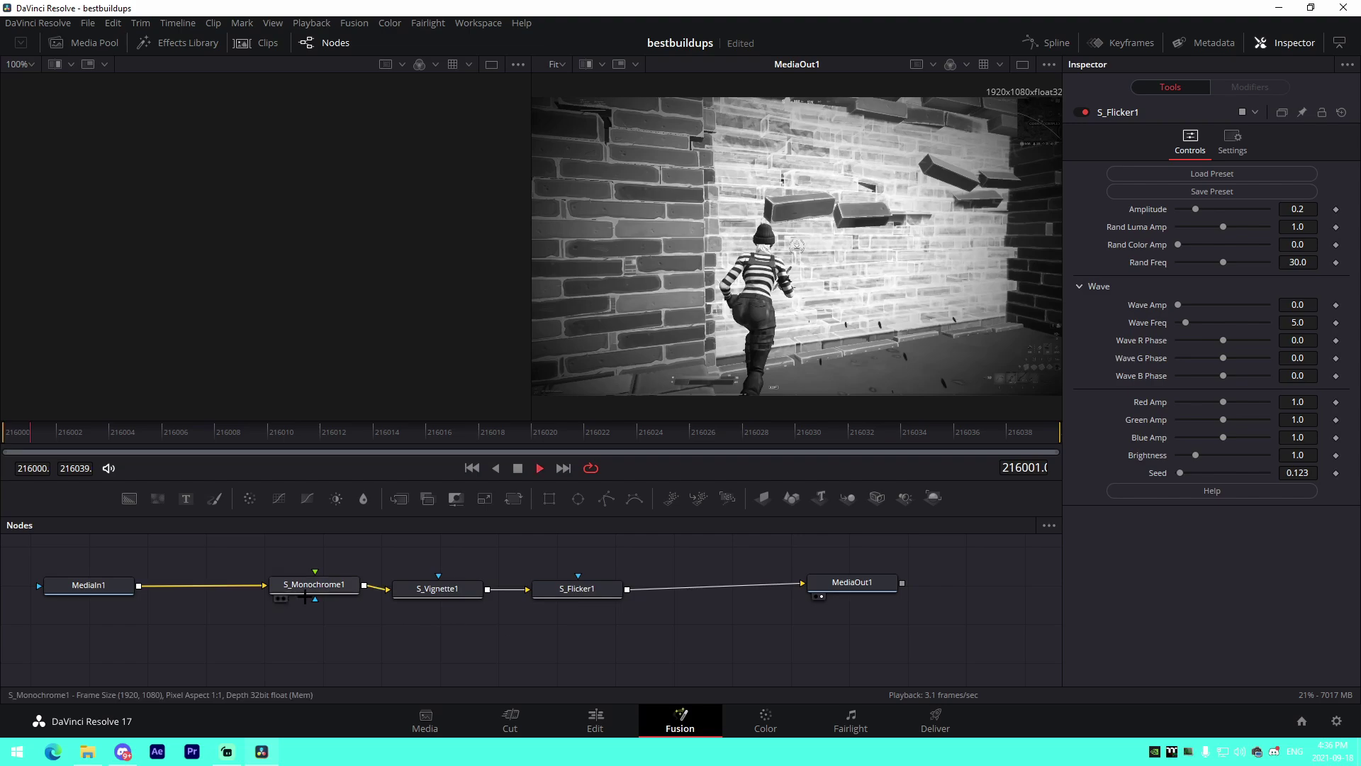
key(space)
click(171, 439)
drag(171, 439, 4, 439)
- Keyframe the S_Monochrome Mix With Source at 1.0 on frame 216000 and at 0.4 on frame 216015
click(316, 585)
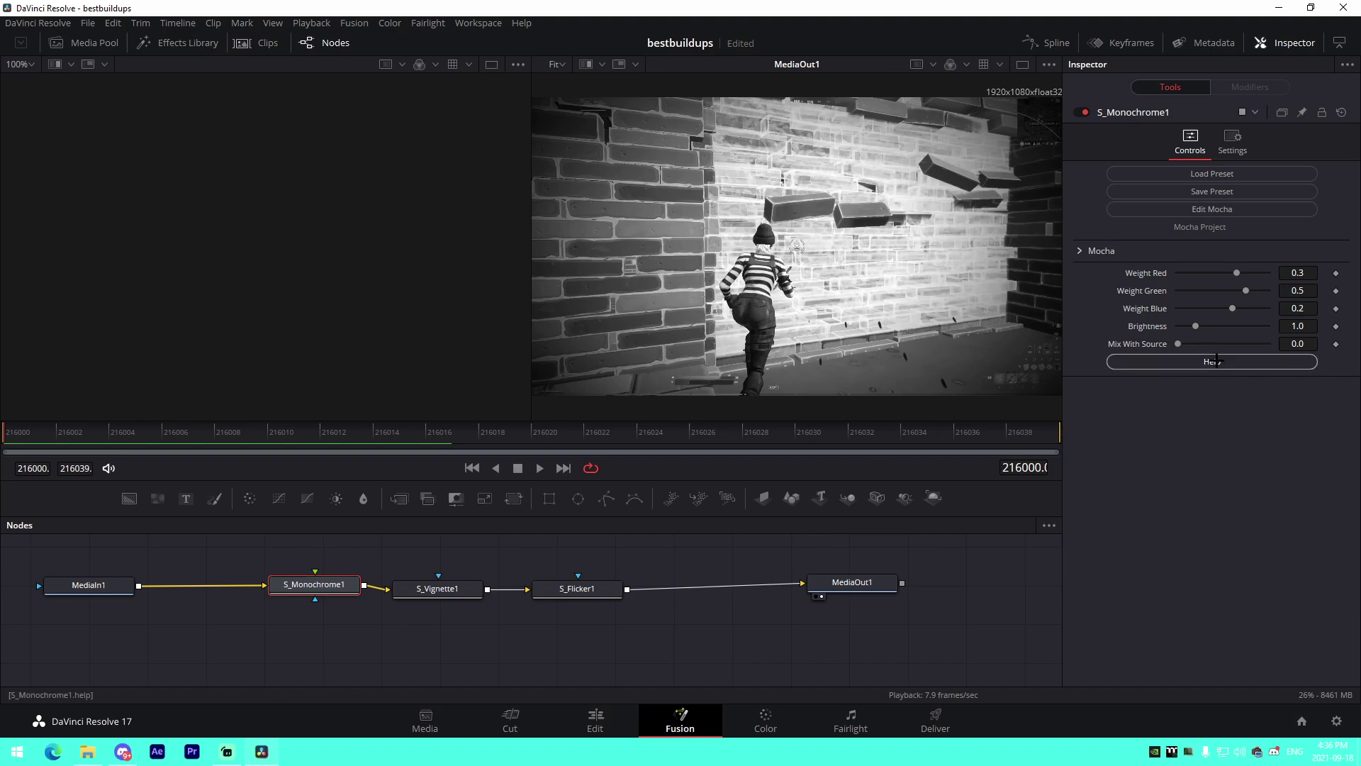
click(1336, 344)
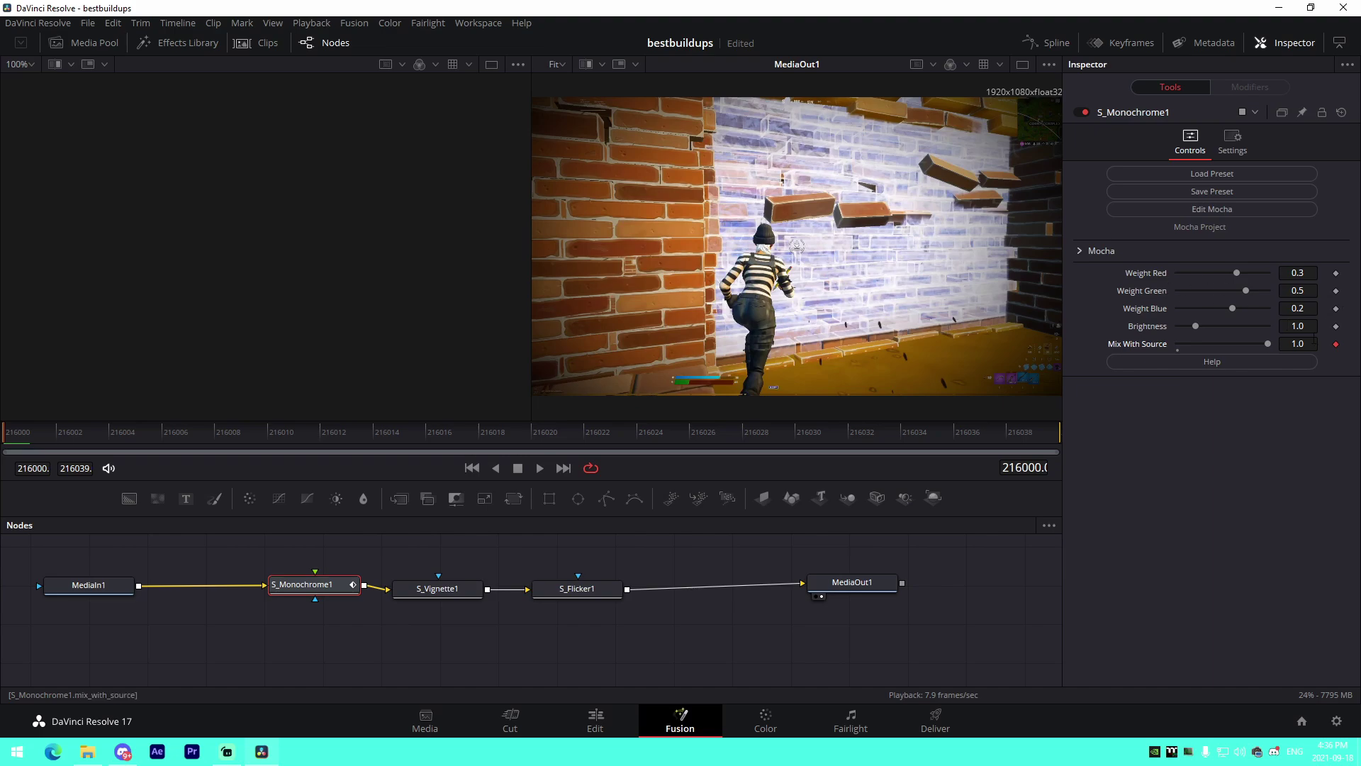
drag(32, 435, 415, 451)
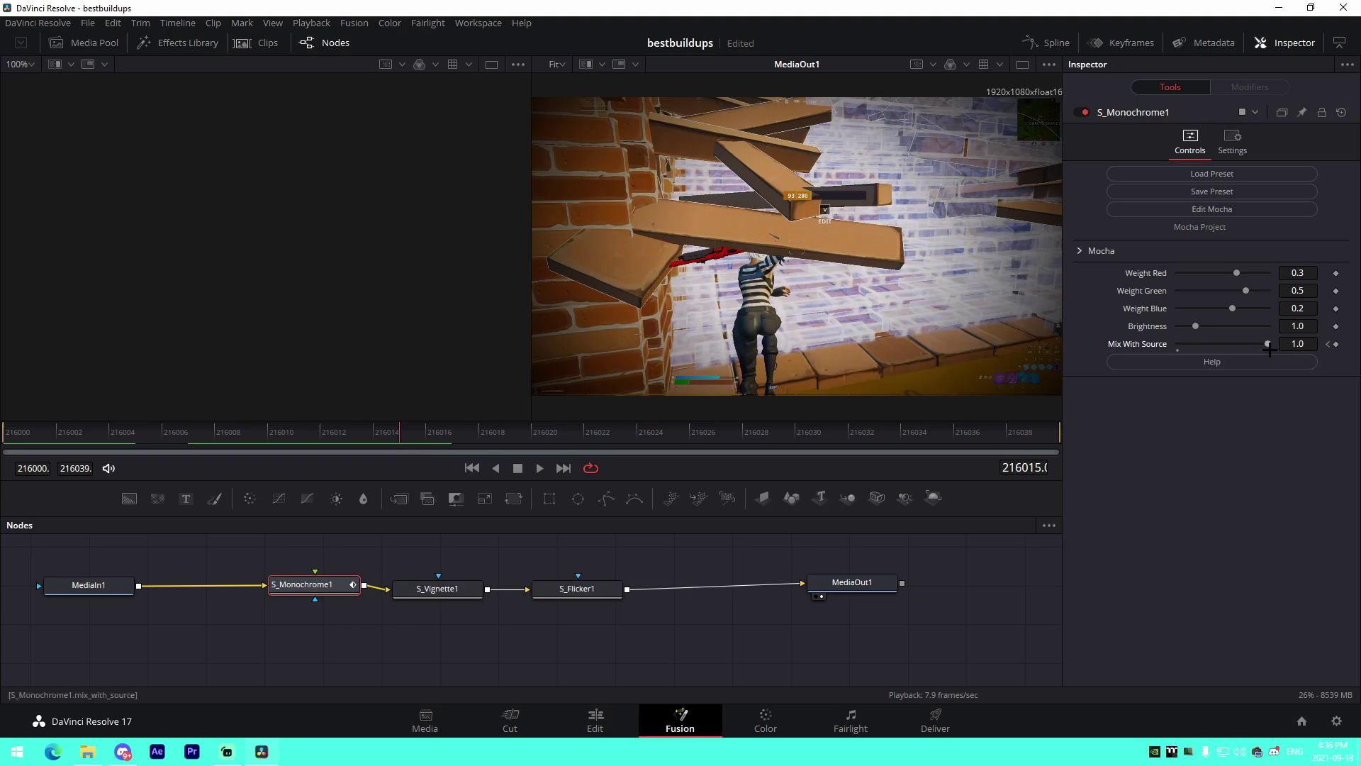
drag(1243, 344, 1205, 345)
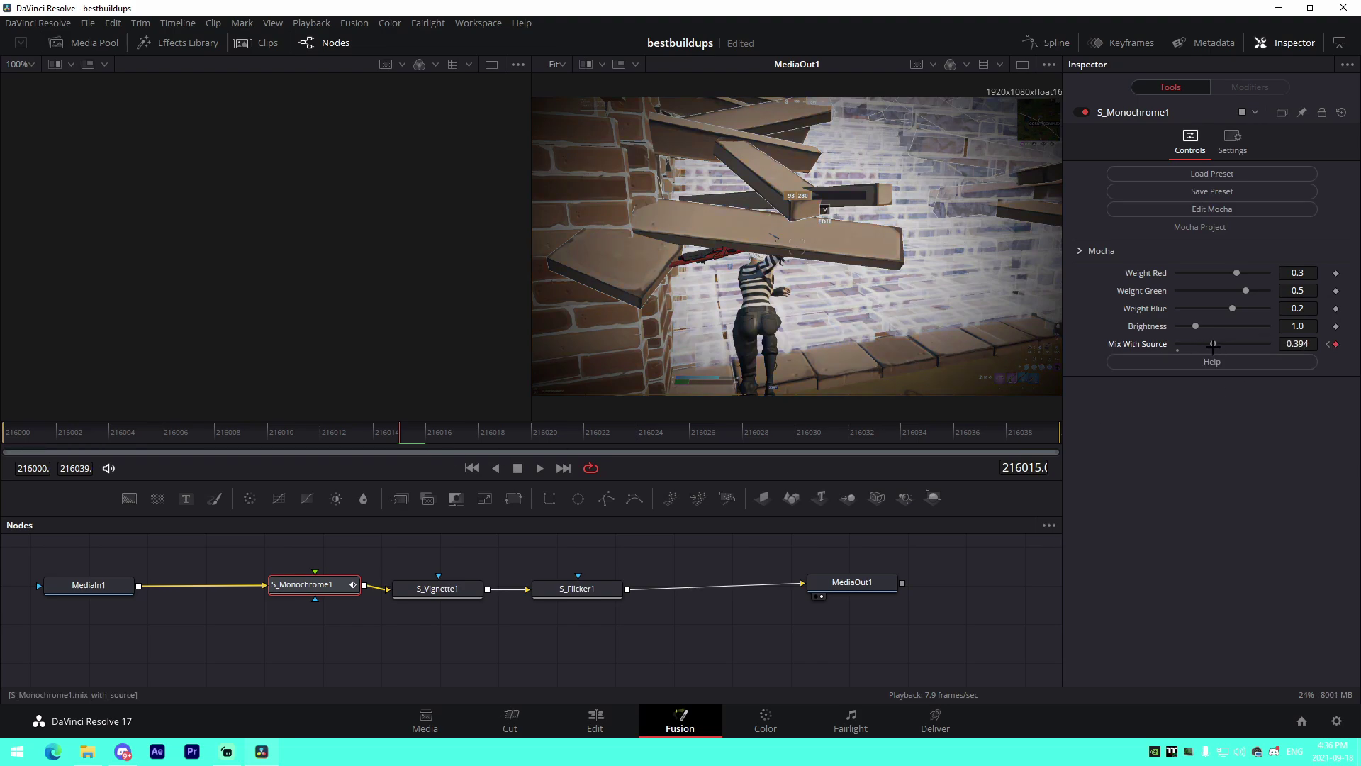
click(1305, 343)
text(0.4)
key(Tab)
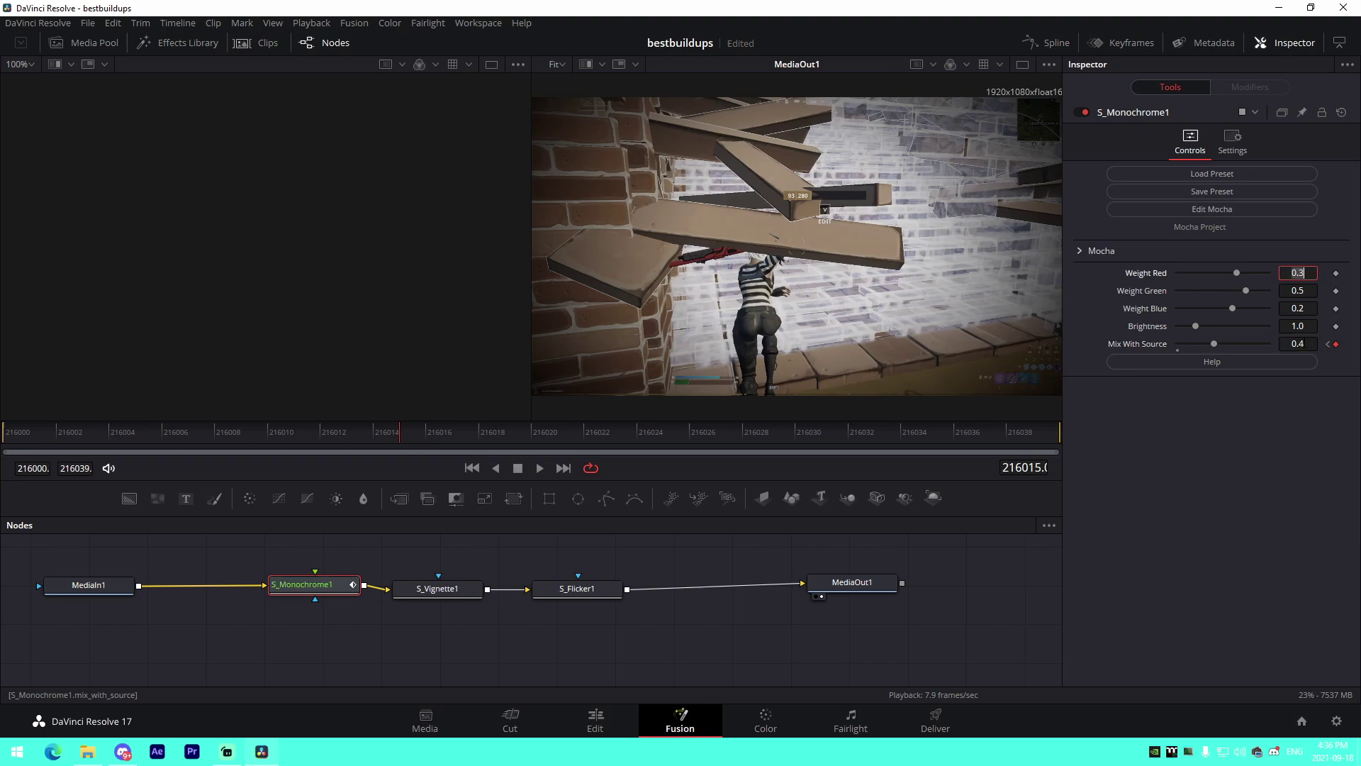
- Set the S_Vignette radius to 0.95 and its opacity to 1.2
click(438, 589)
click(27, 435)
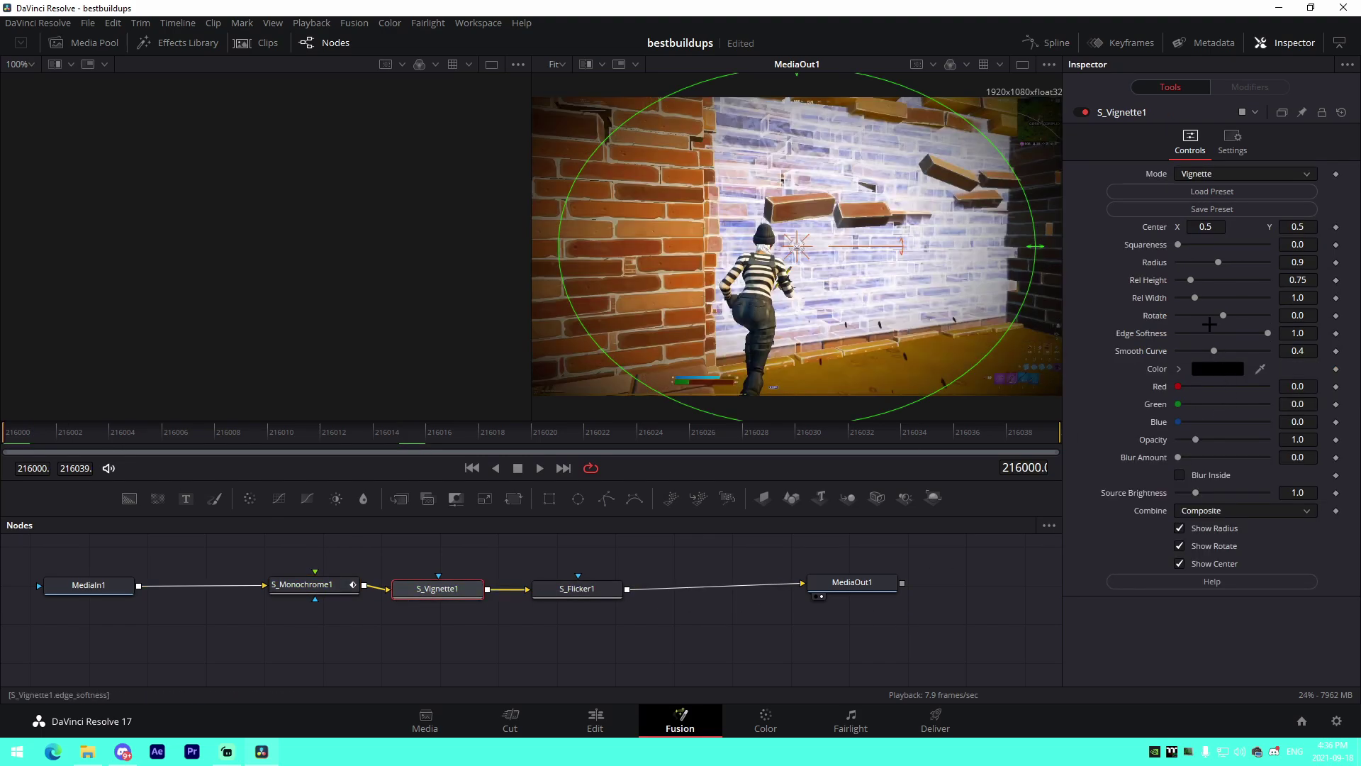
mouse_move(1226, 263)
mouse_down()
mouse_move(1240, 263)
mouse_move(1220, 262)
mouse_up()
click(1289, 262)
text(.95)
key(Tab)
click(1099, 296)
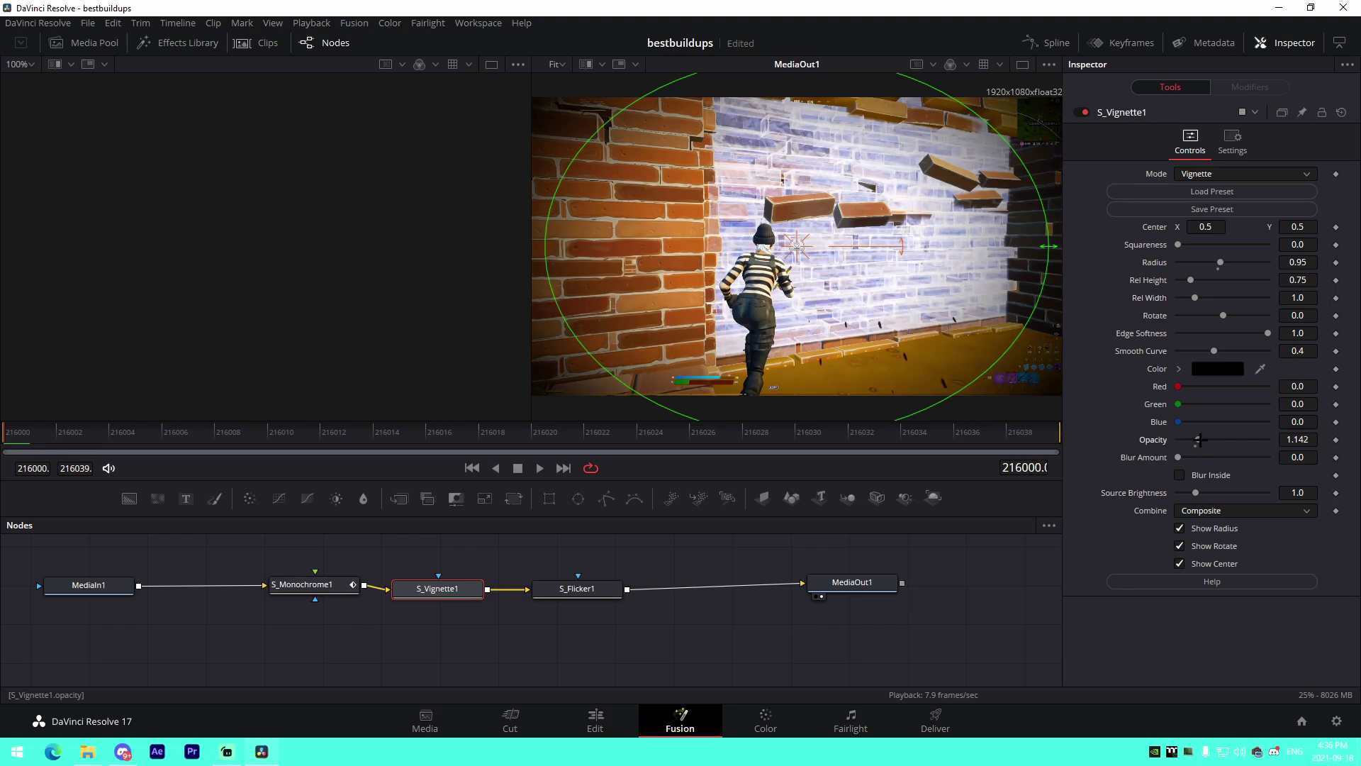
click(1298, 440)
text(1.2)
key(Tab)
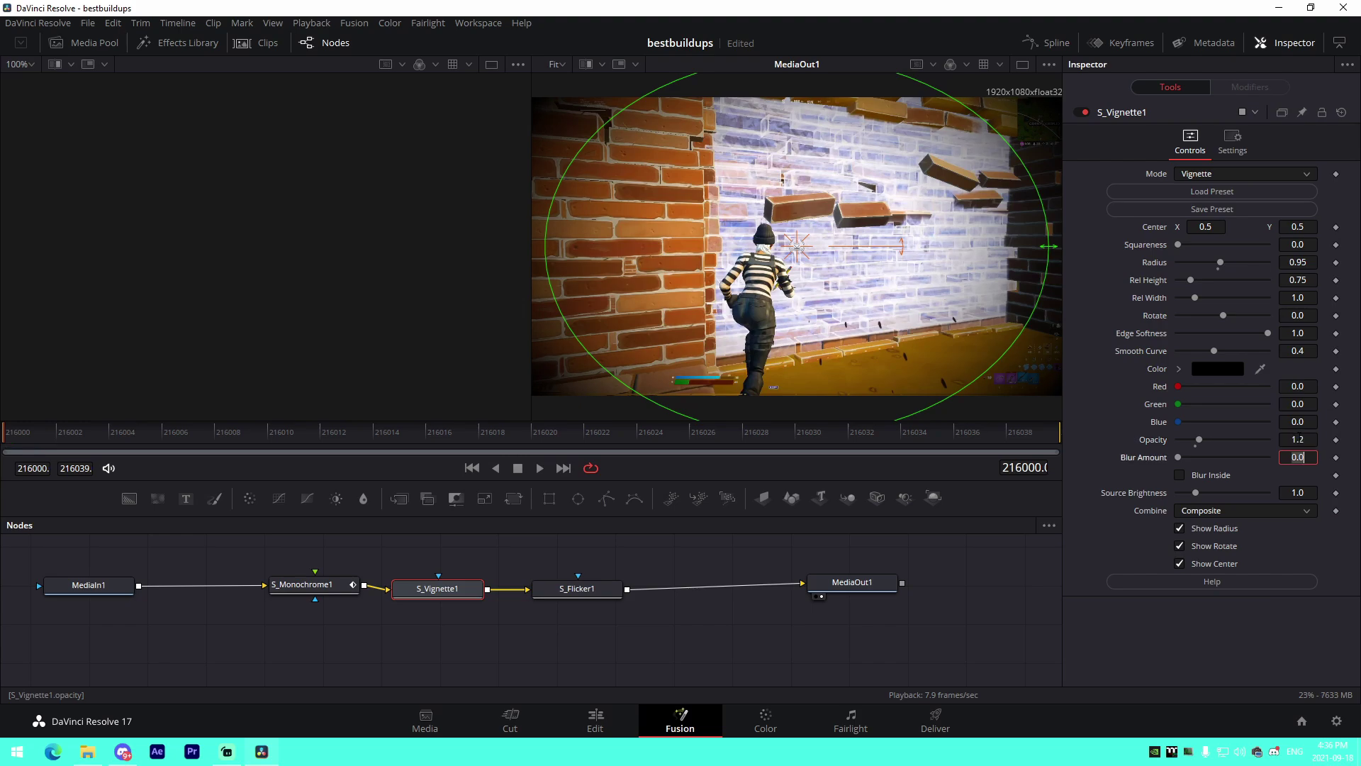
- Keyframe the S_Vignette opacity at 1.2 on frame 216015 and at its minimum on frame 216000, and play back the fade
drag(139, 434, 409, 448)
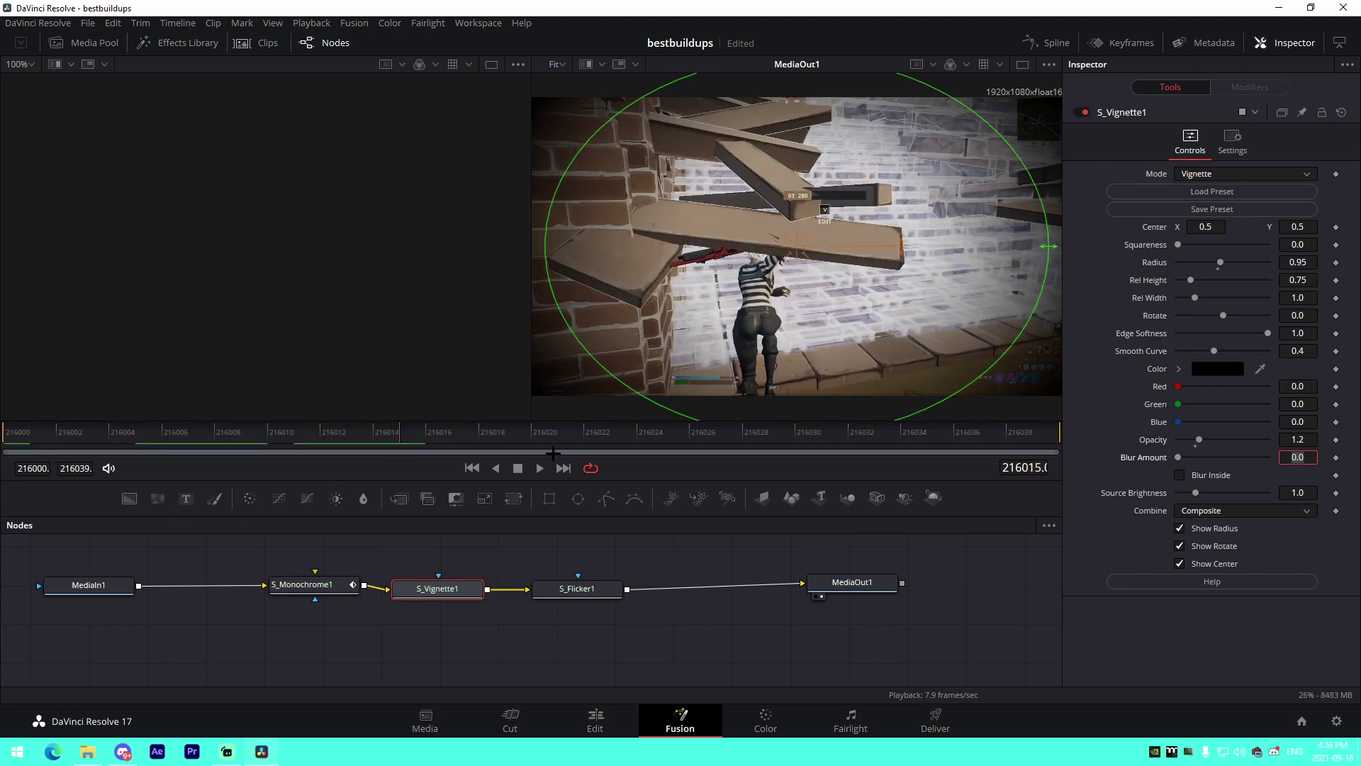
click(1336, 440)
click(8, 440)
click(5, 440)
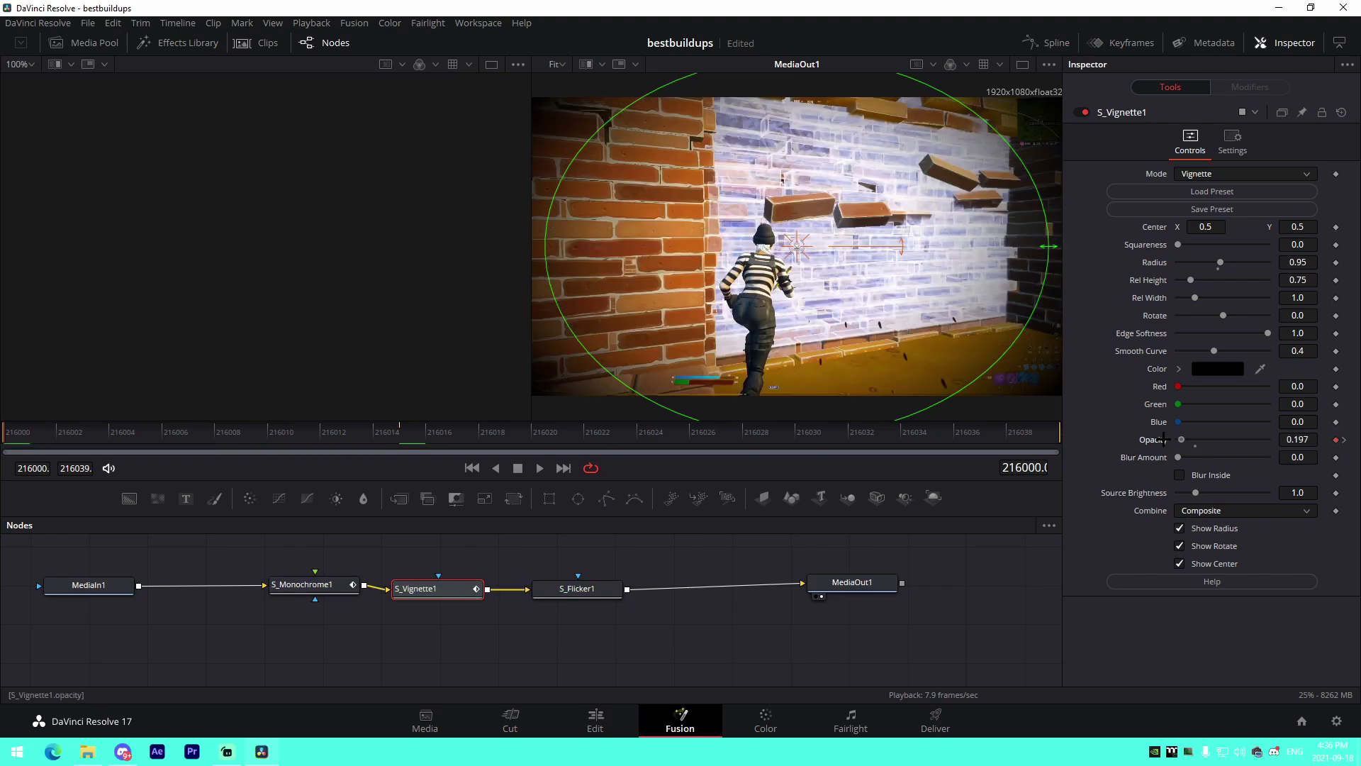
drag(1195, 440, 832, 454)
key(space)
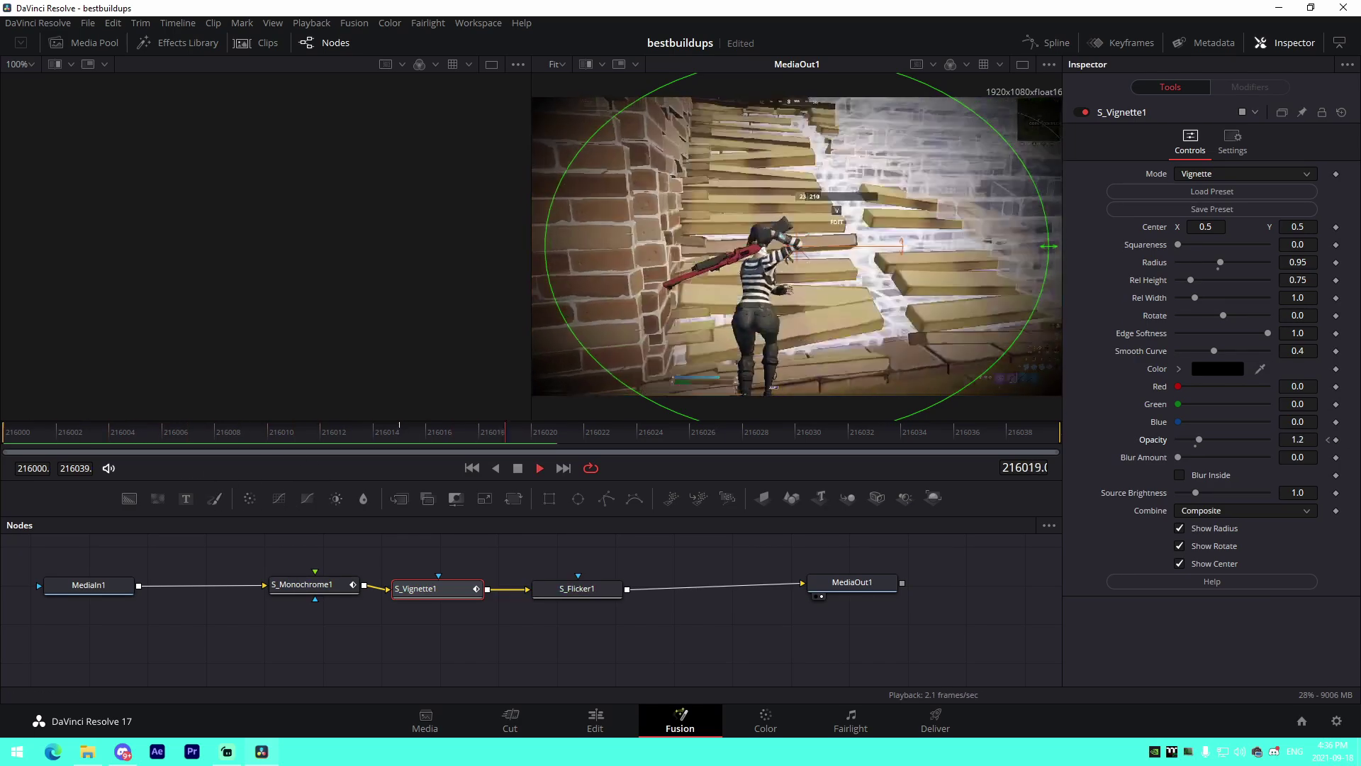
key(space)
drag(189, 443, 4, 434)
key(space)
key(space)
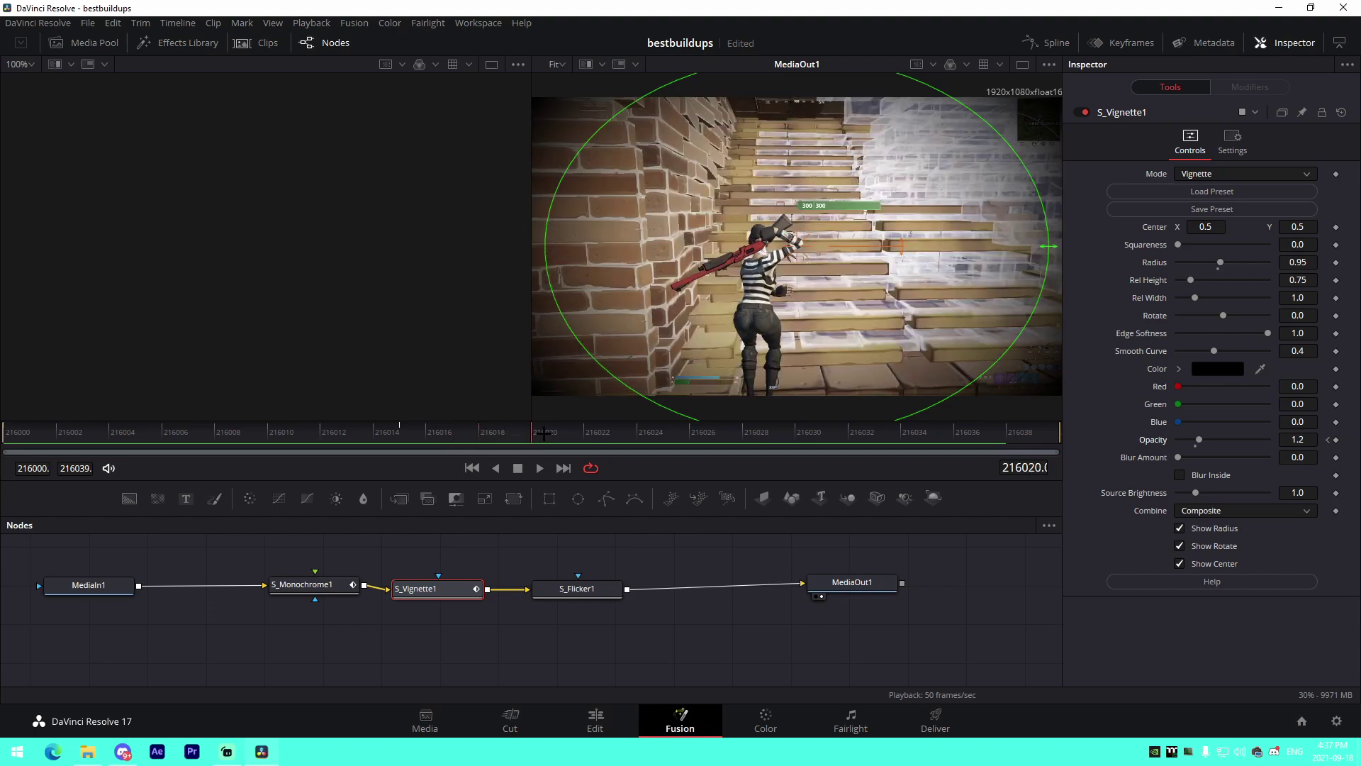
- Keyframe the S_Flicker amplitude at 0.0 on frame 216000
drag(741, 424, 939, 422)
click(615, 588)
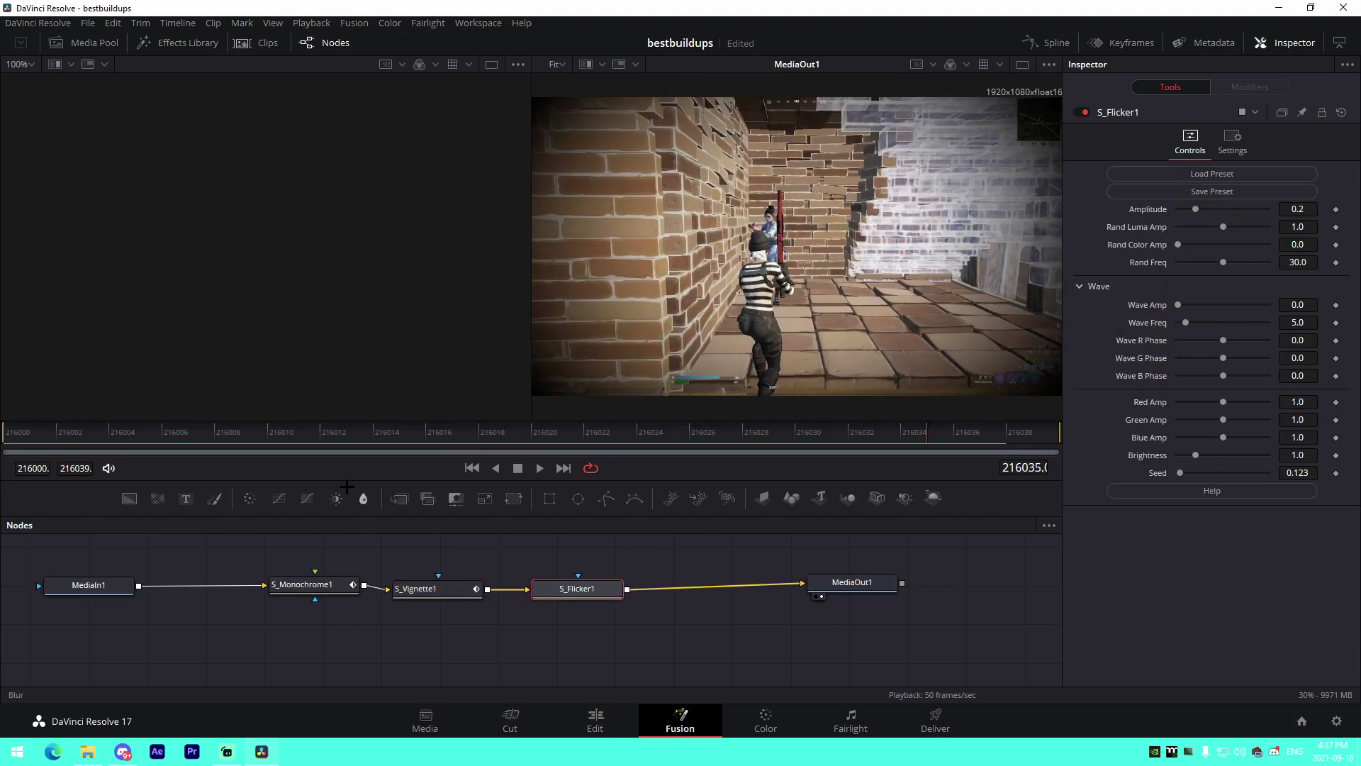
key(Home)
click(1336, 209)
drag(1195, 210, 1048, 228)
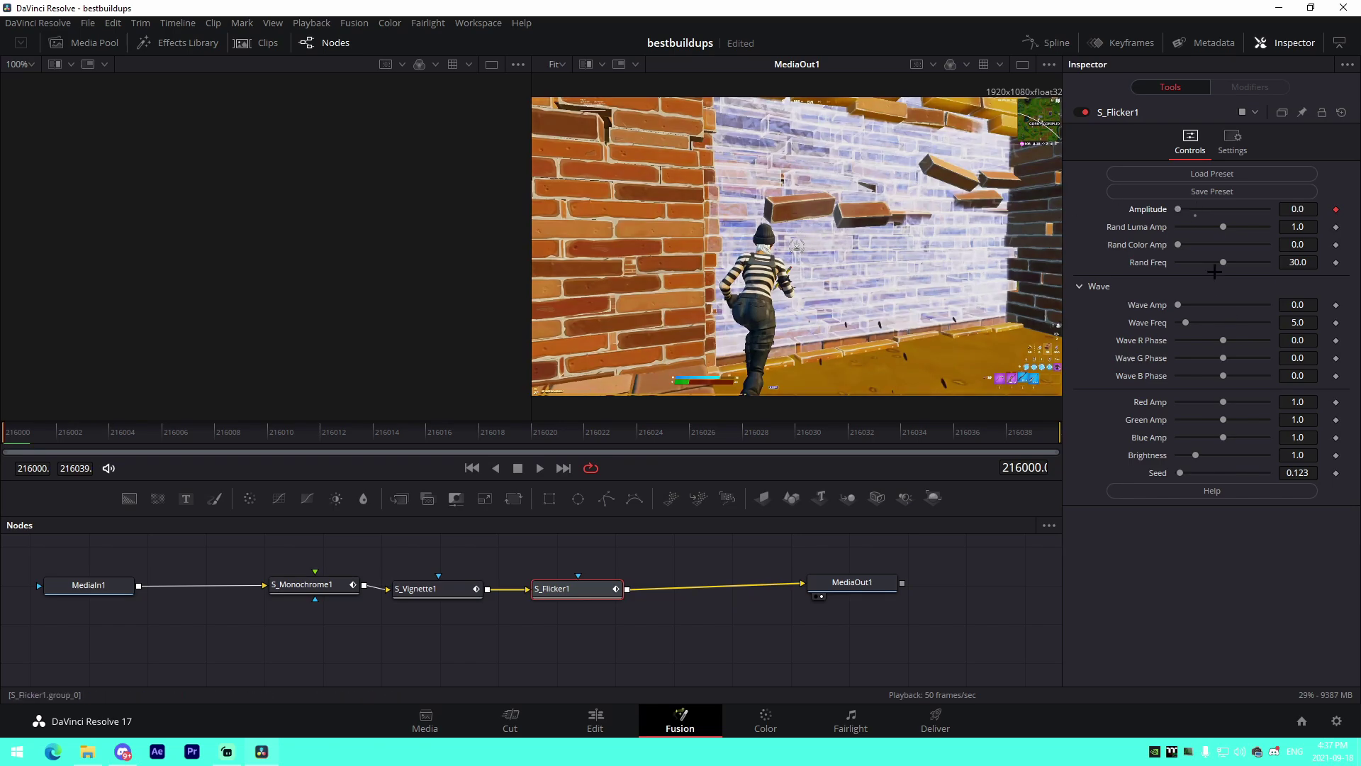
- Set the S_Flicker amplitude to 0.7 at frame 216025
drag(47, 444, 664, 465)
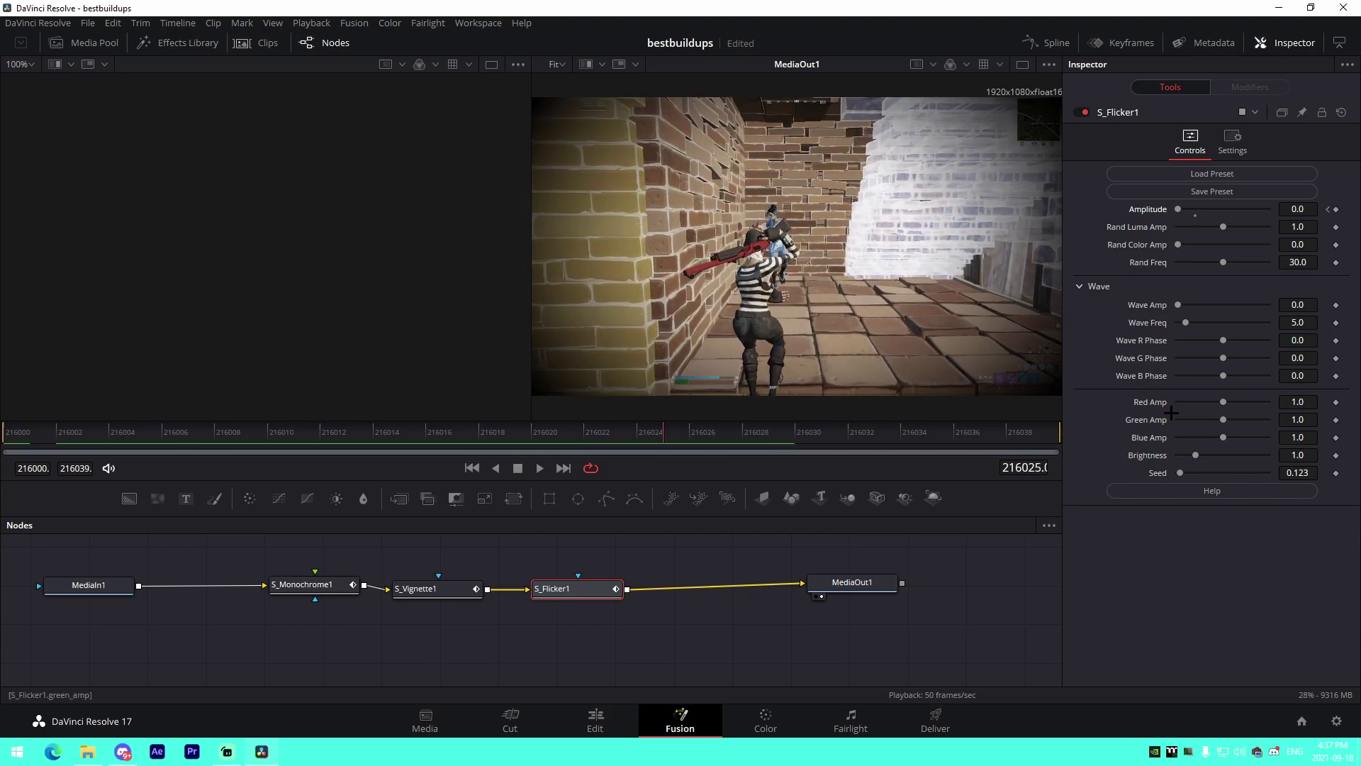
click(1304, 209)
text(.7)
key(Tab)
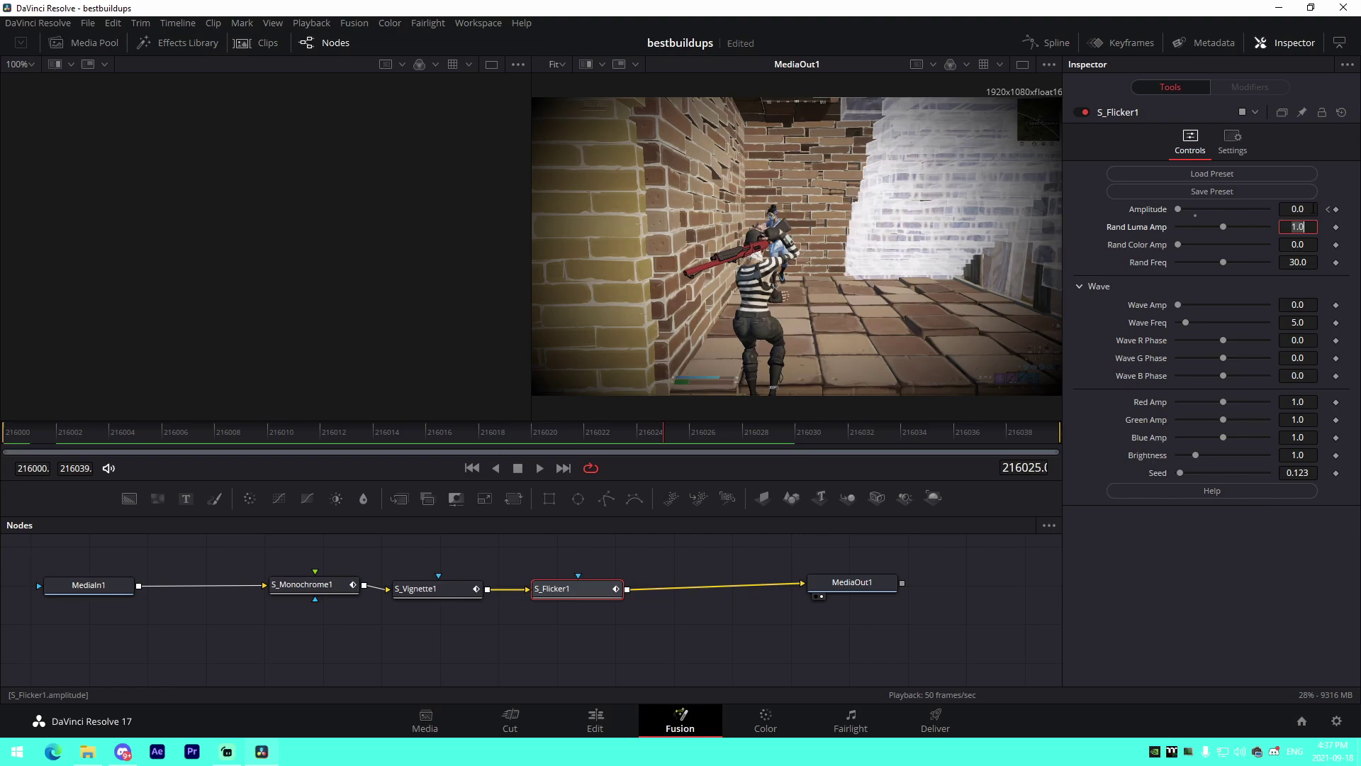
- Set the S_Flicker amplitude to 0.74 at frame 216025 and play back the flicker
key(Return)
click(1303, 209)
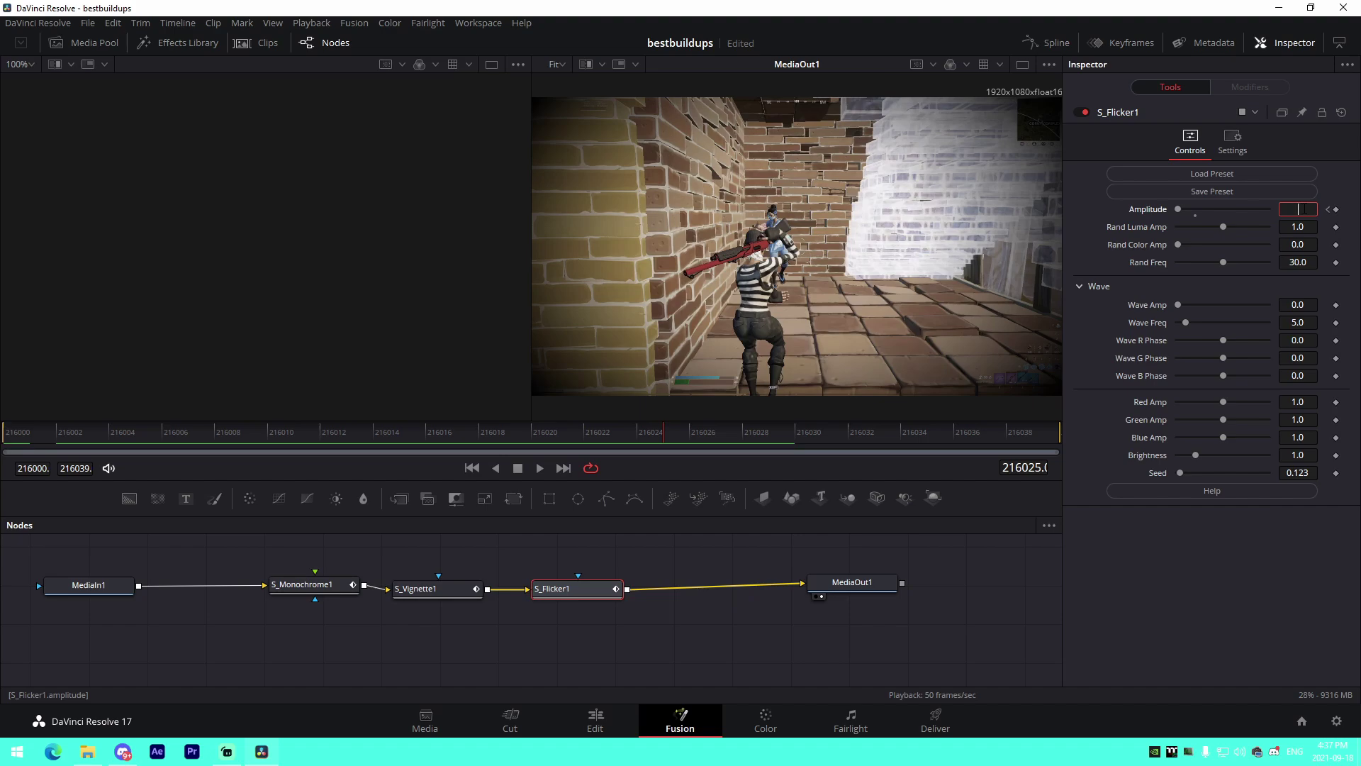
text(.74)
key(Tab)
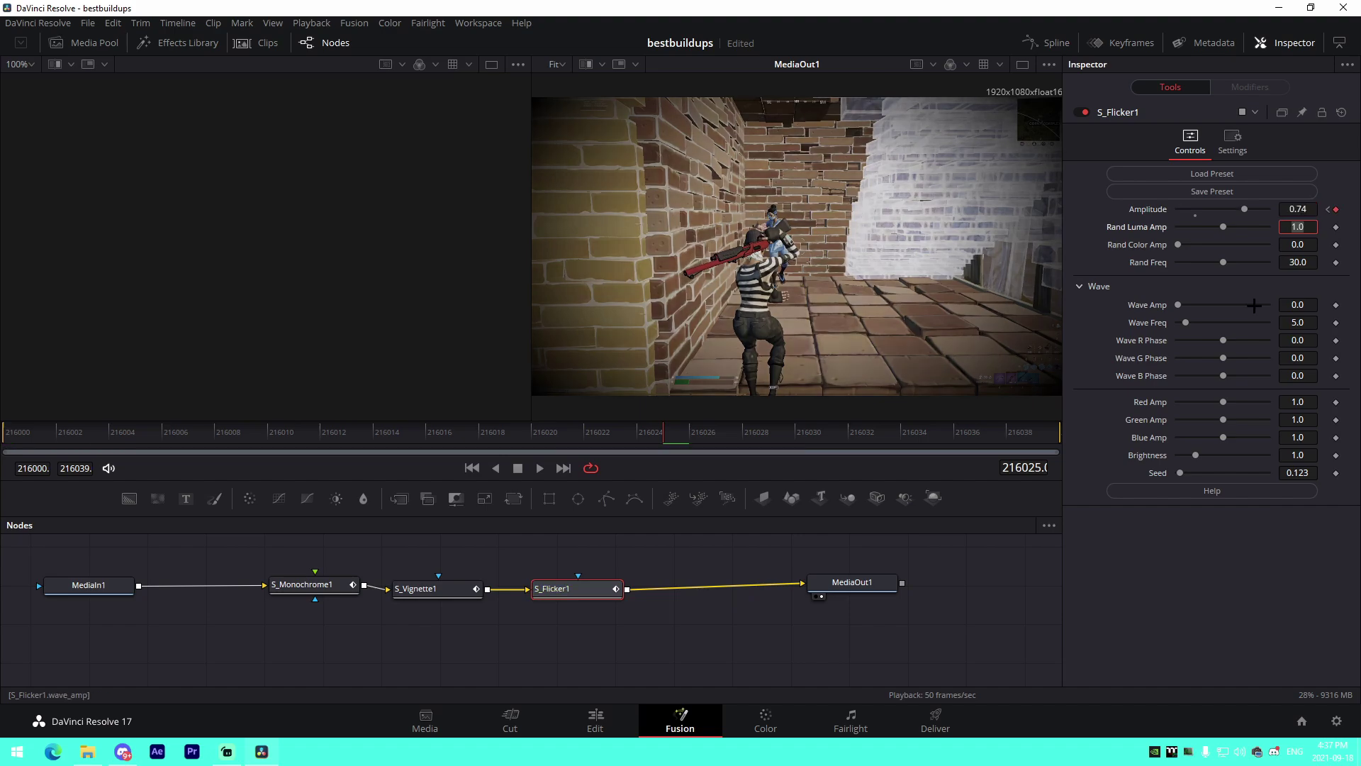
key(space)
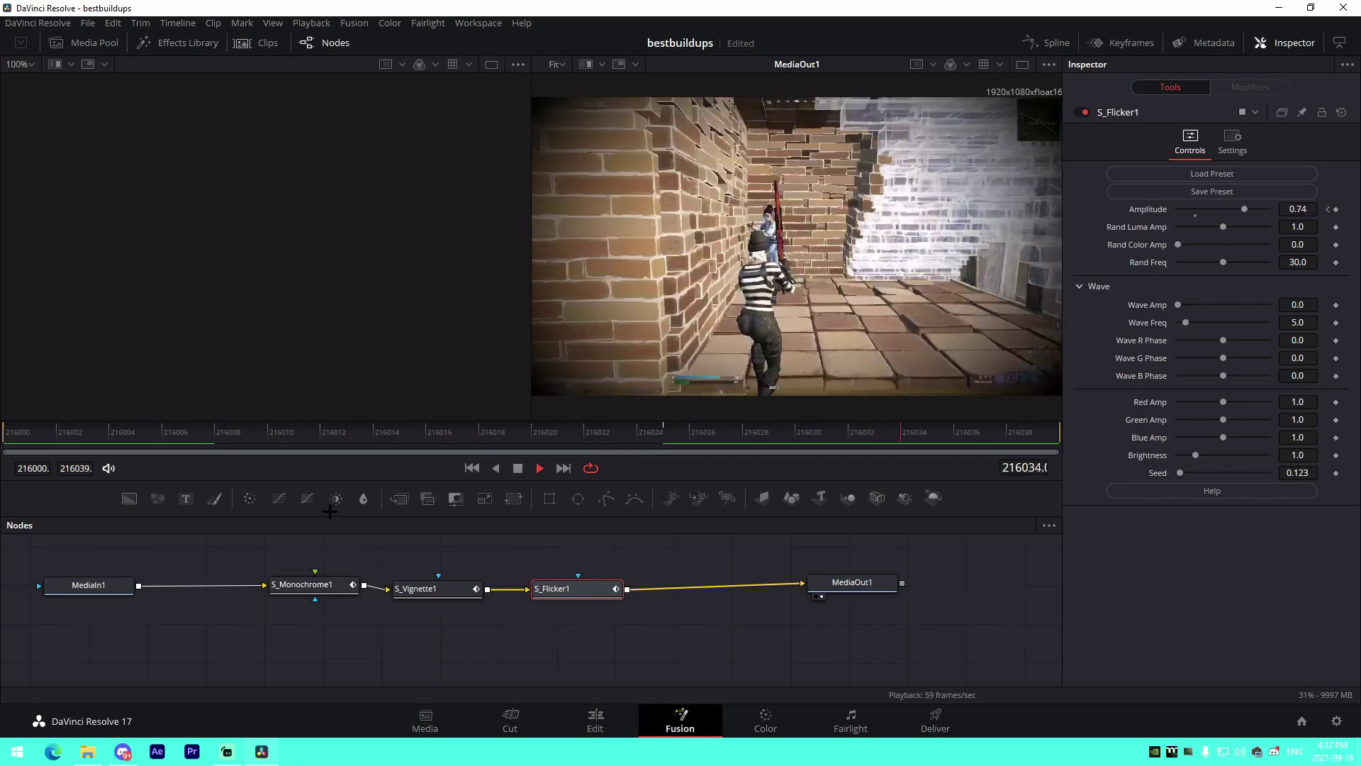
key(space)
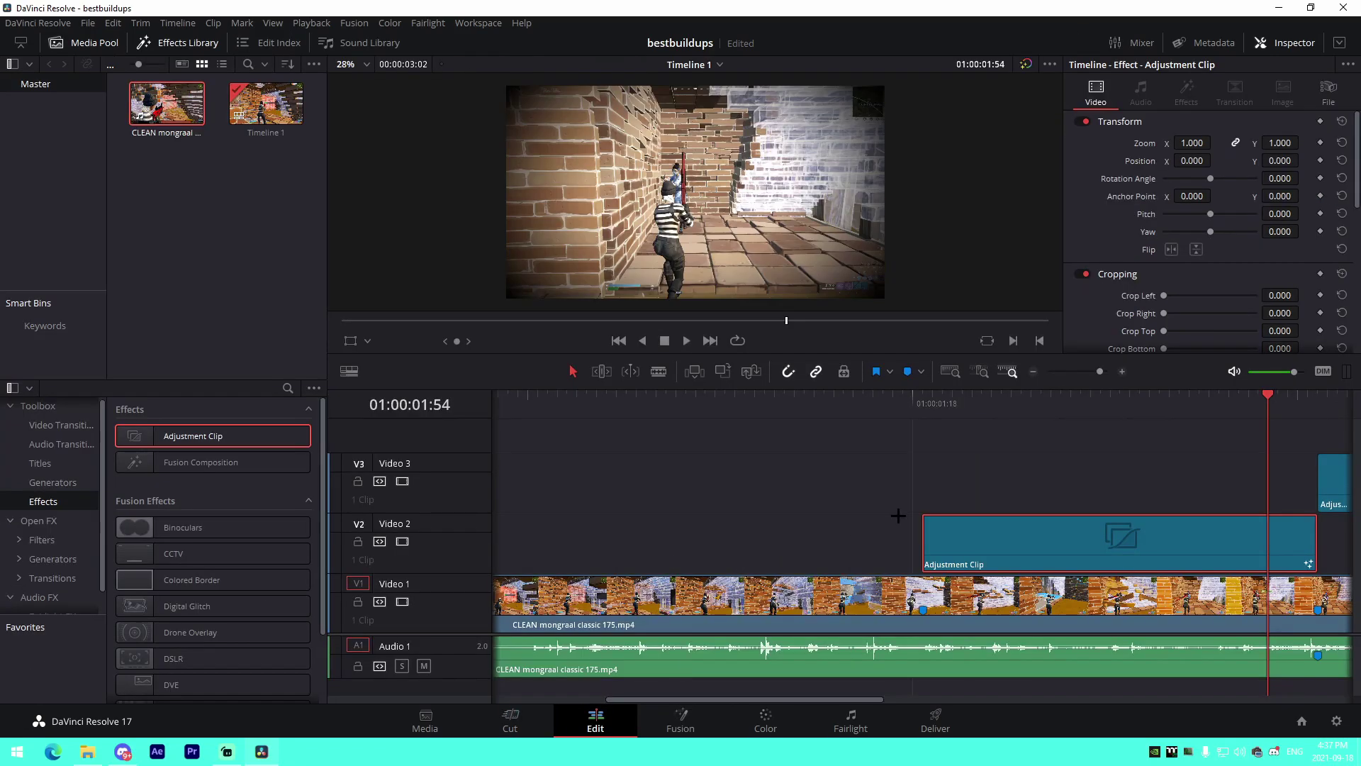
- Bring the saved S_Shake effect from File Explorer into the Fusion node chain between S_Flicker1 and MediaOut1
click(679, 720)
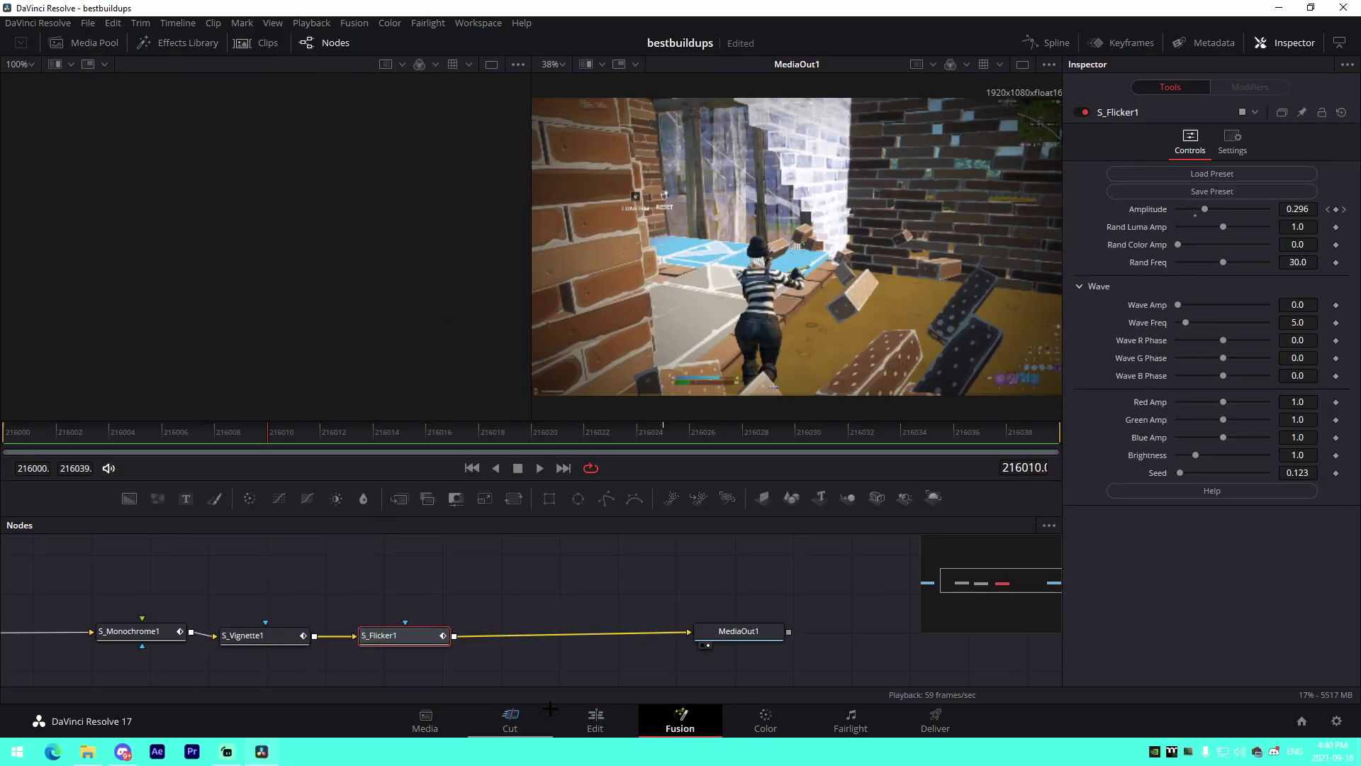
click(595, 720)
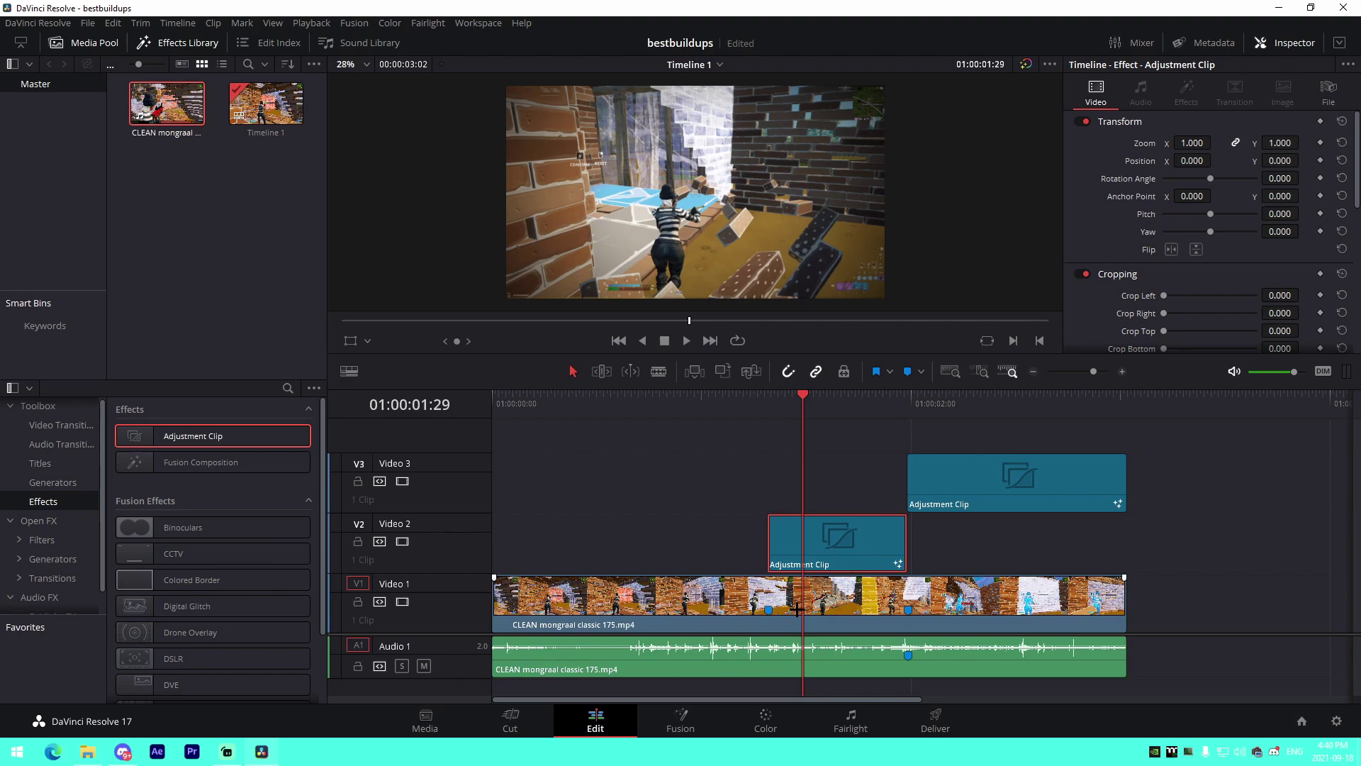
click(679, 718)
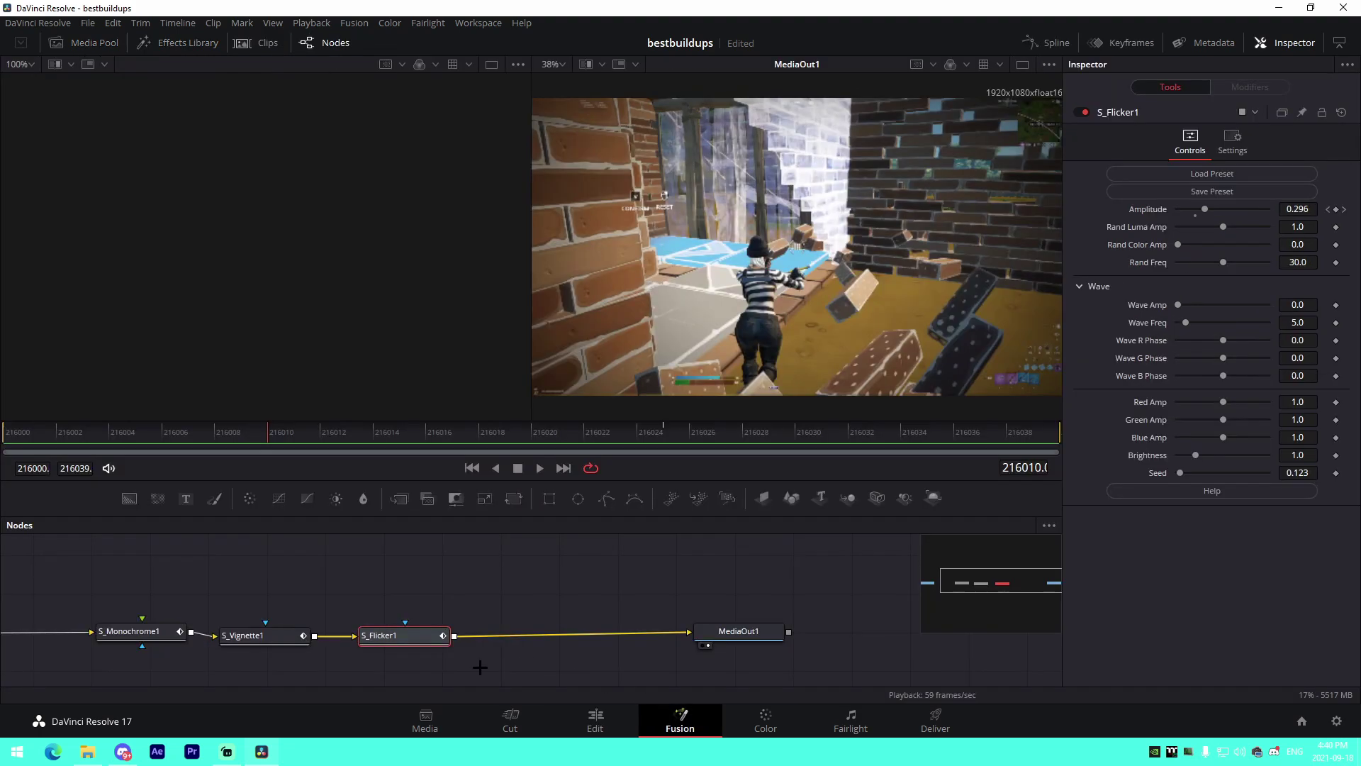
click(88, 752)
click(777, 363)
drag(777, 363, 546, 634)
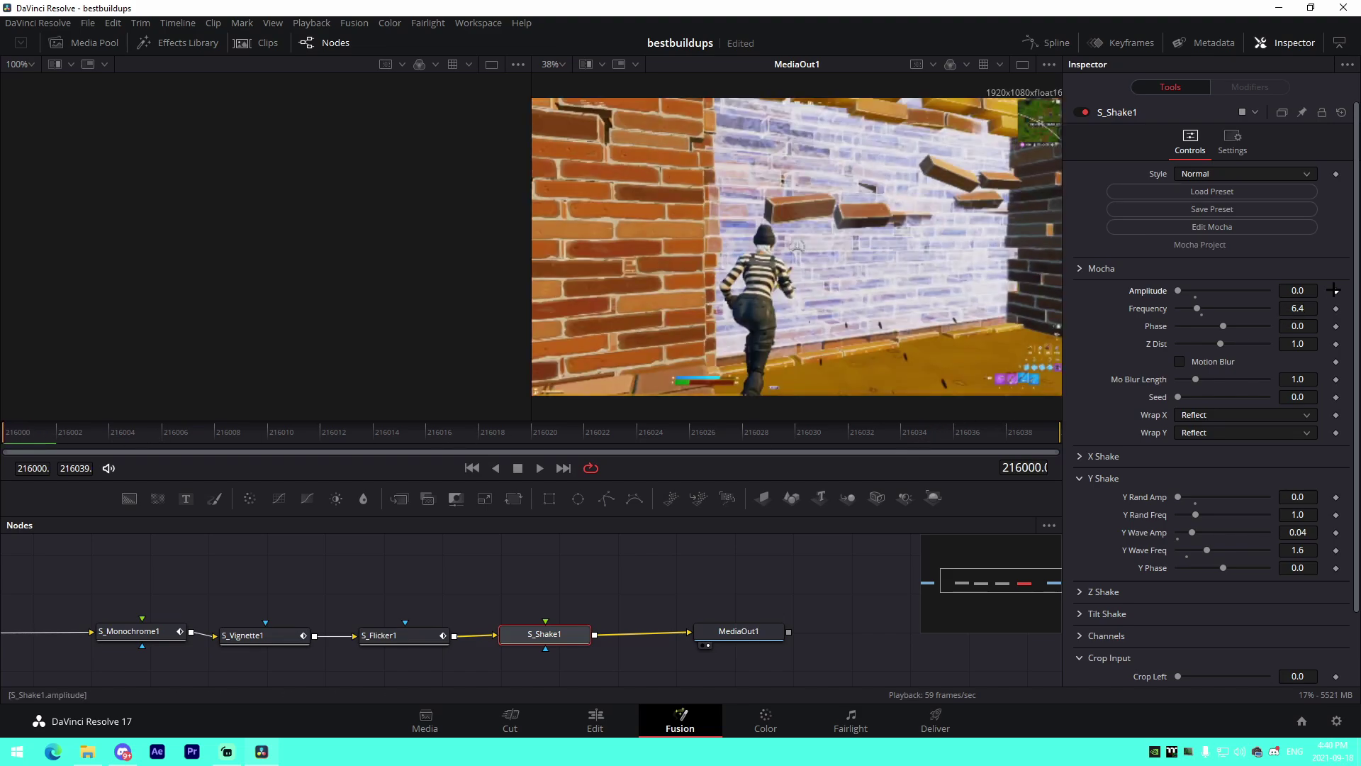
- Keyframe the S_Shake amplitude from 0.0 on frame 216000 to 0.26 on frame 216039, and play back the shake
click(1308, 291)
text(.26)
key(Tab)
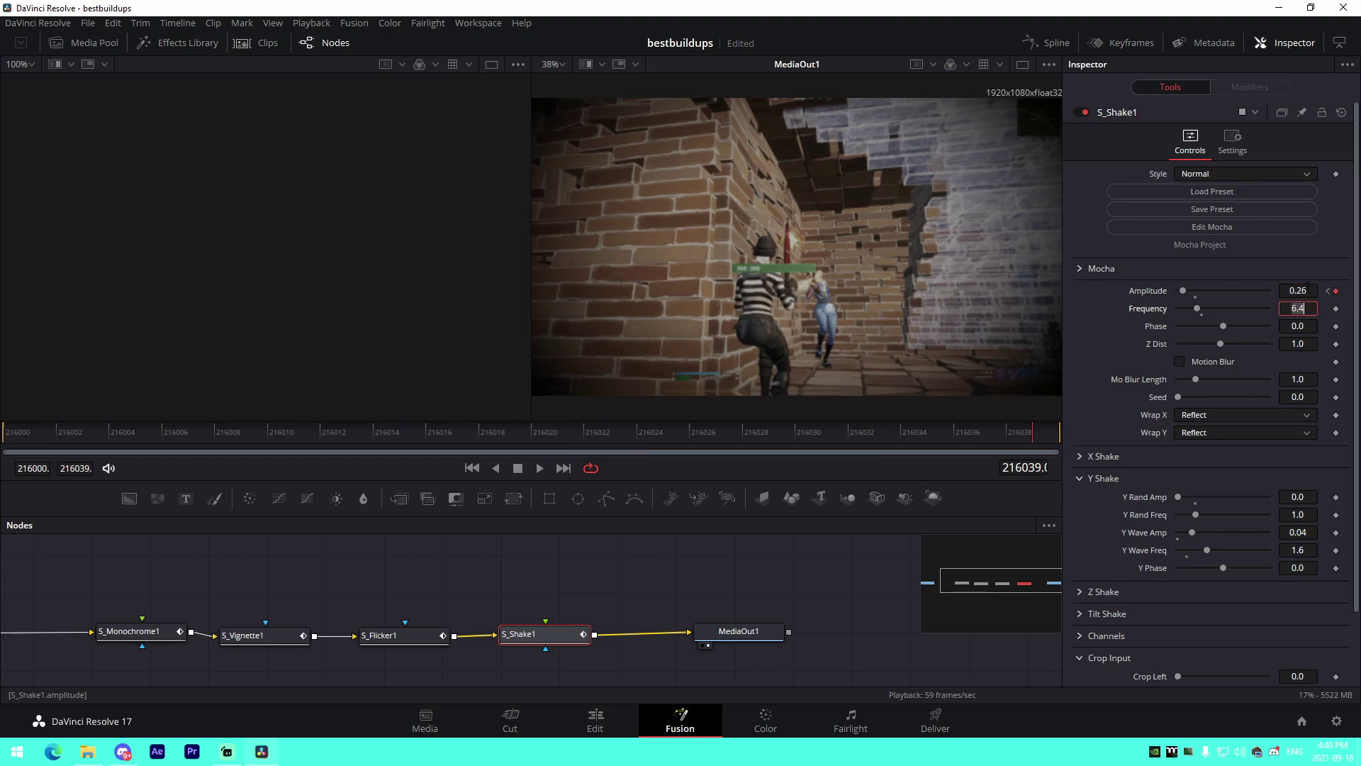
drag(19, 437, 736, 436)
key(space)
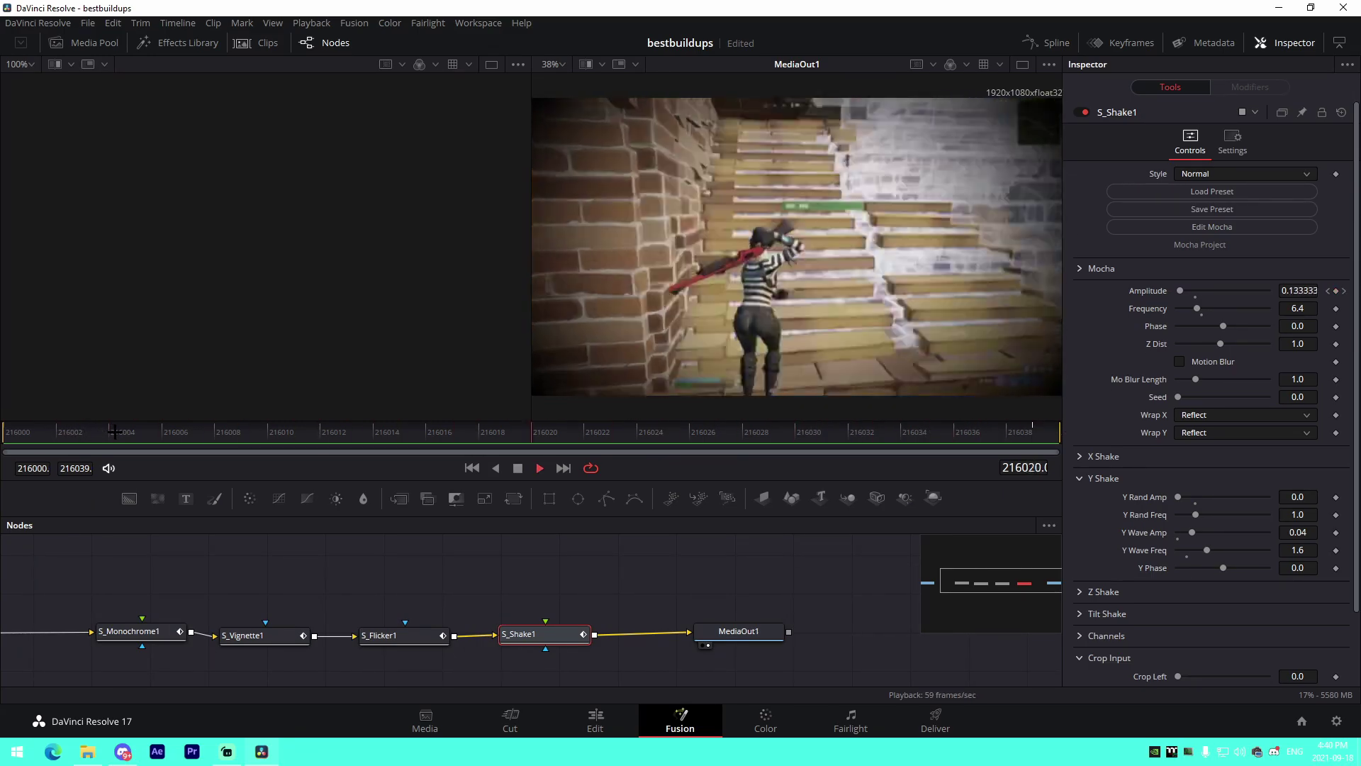
- Play back the edit timeline across both adjustment clips to review the build-up and the shot
click(621, 712)
click(766, 407)
key(space)
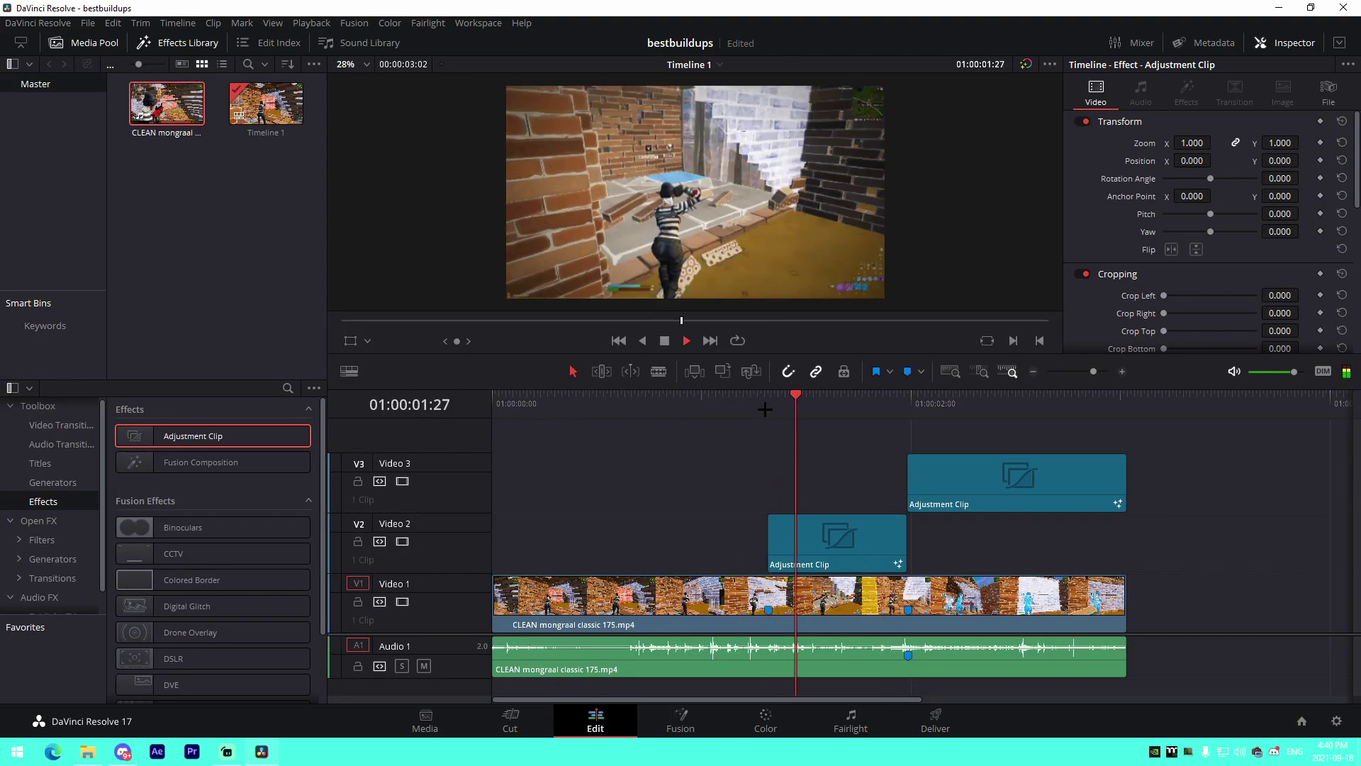
click(780, 407)
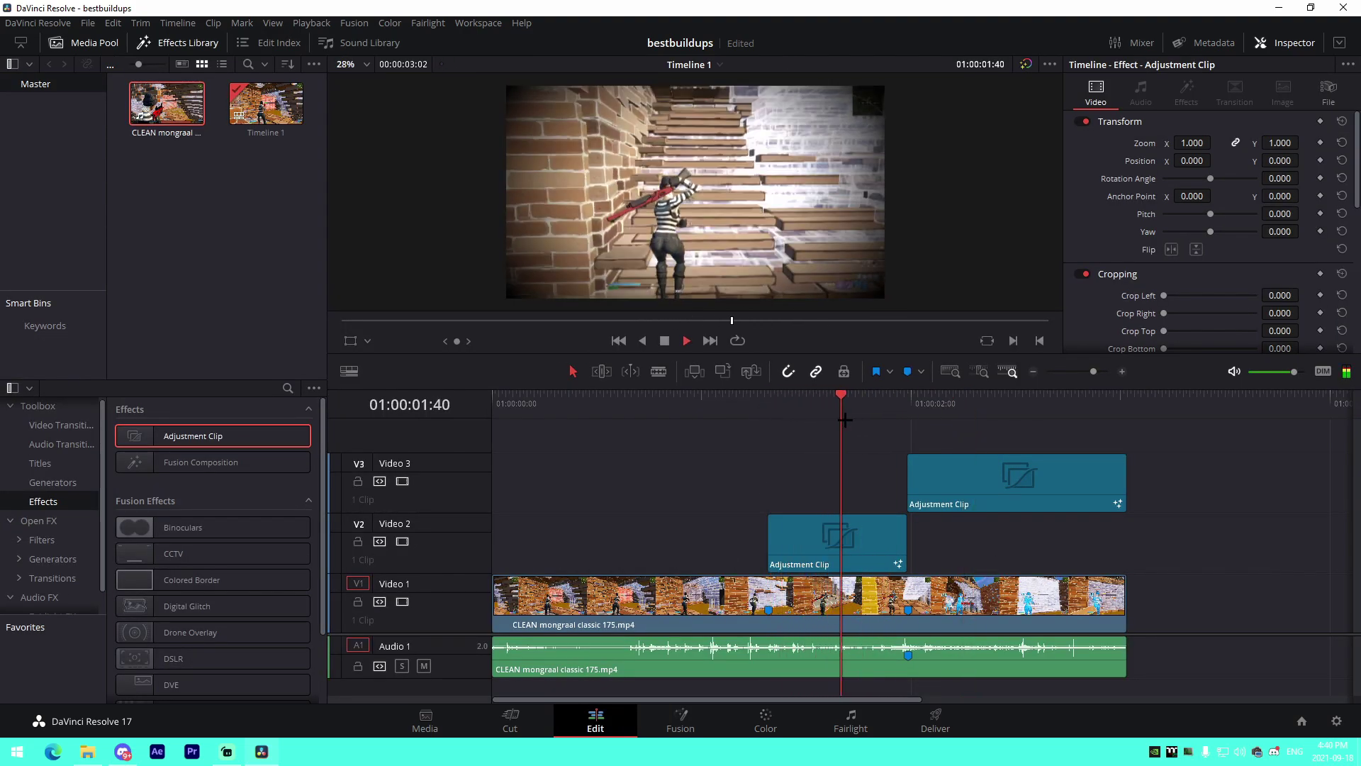
key(space)
key(space)
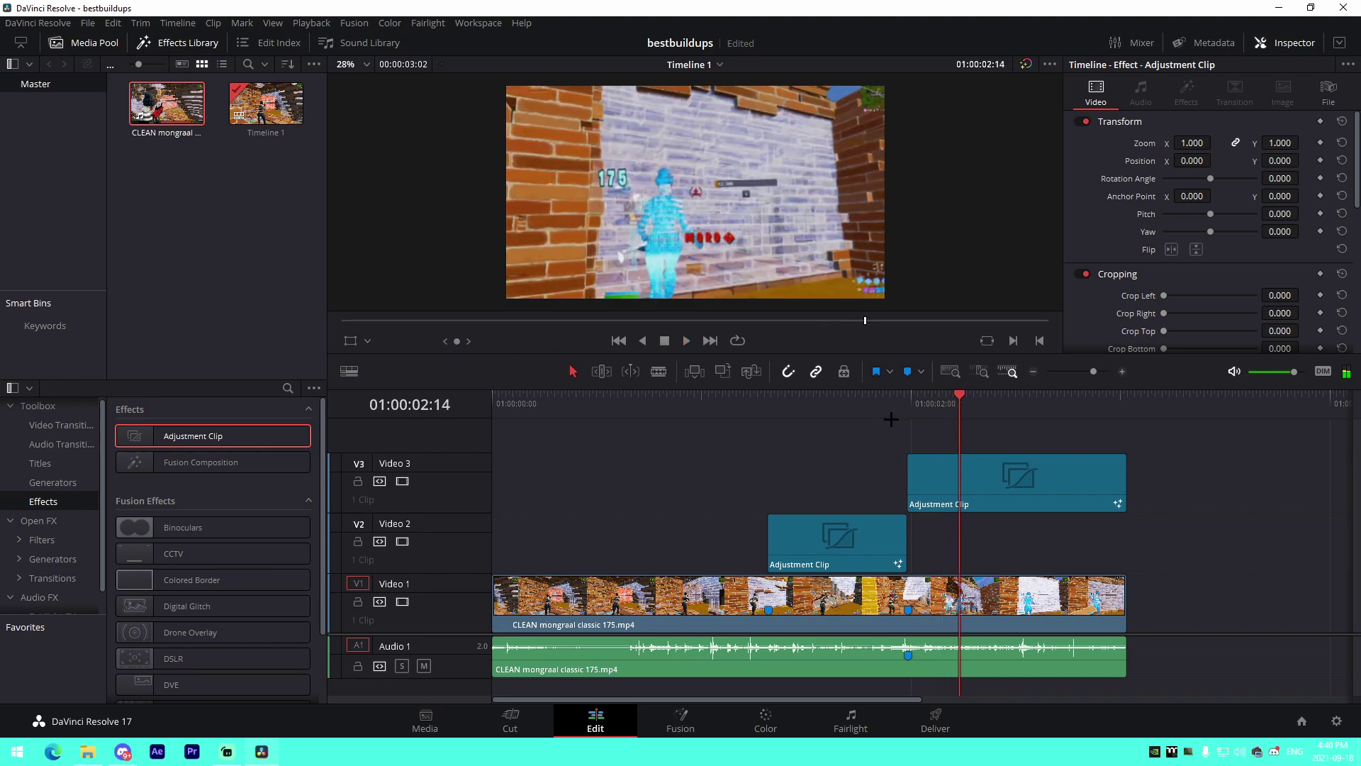
click(918, 405)
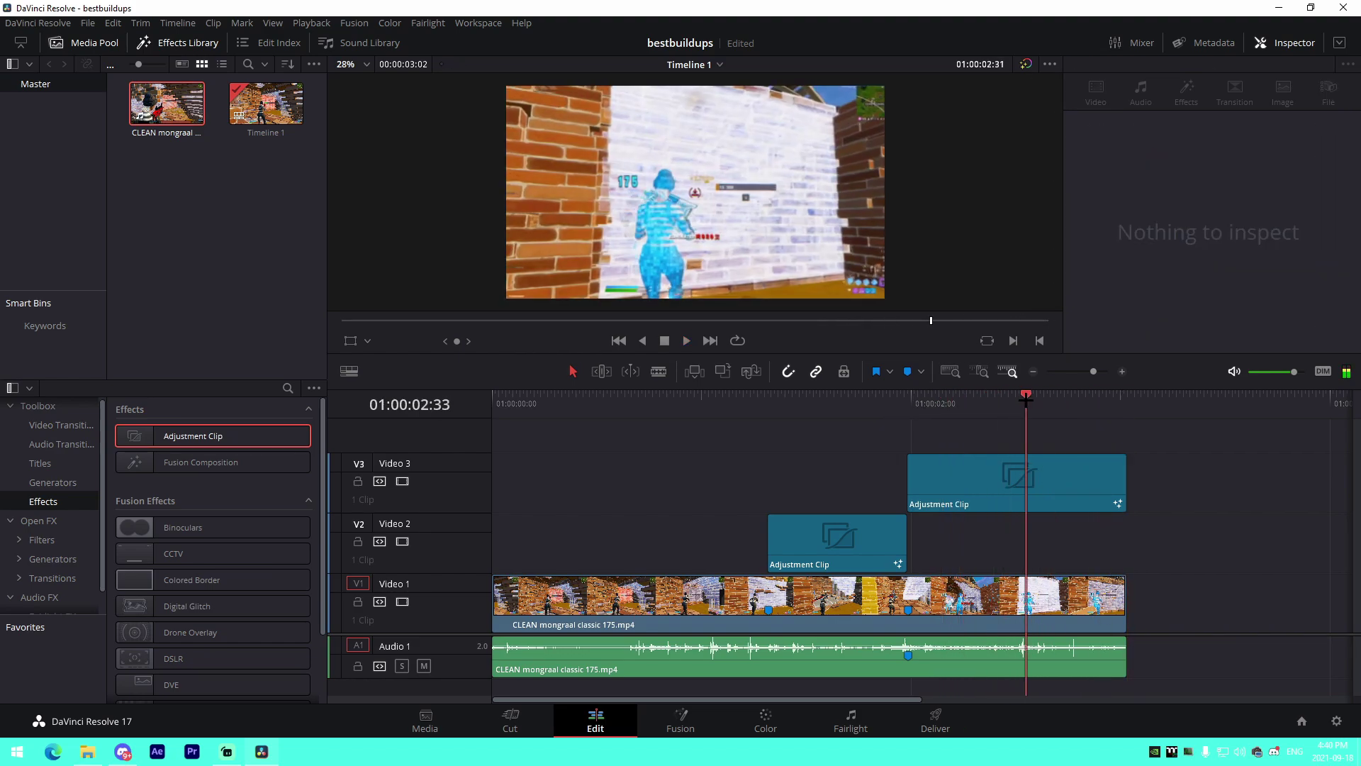
click(920, 404)
click(921, 401)
key(space)
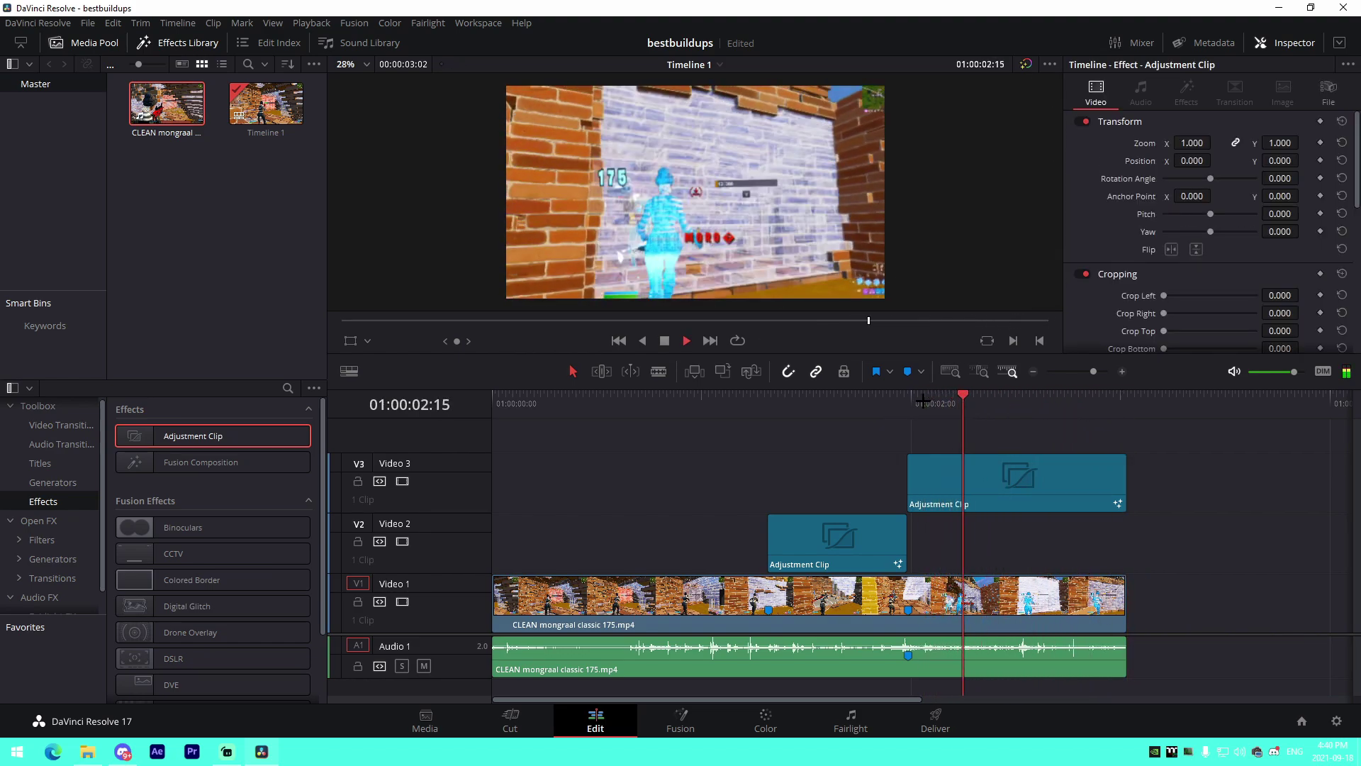
click(653, 402)
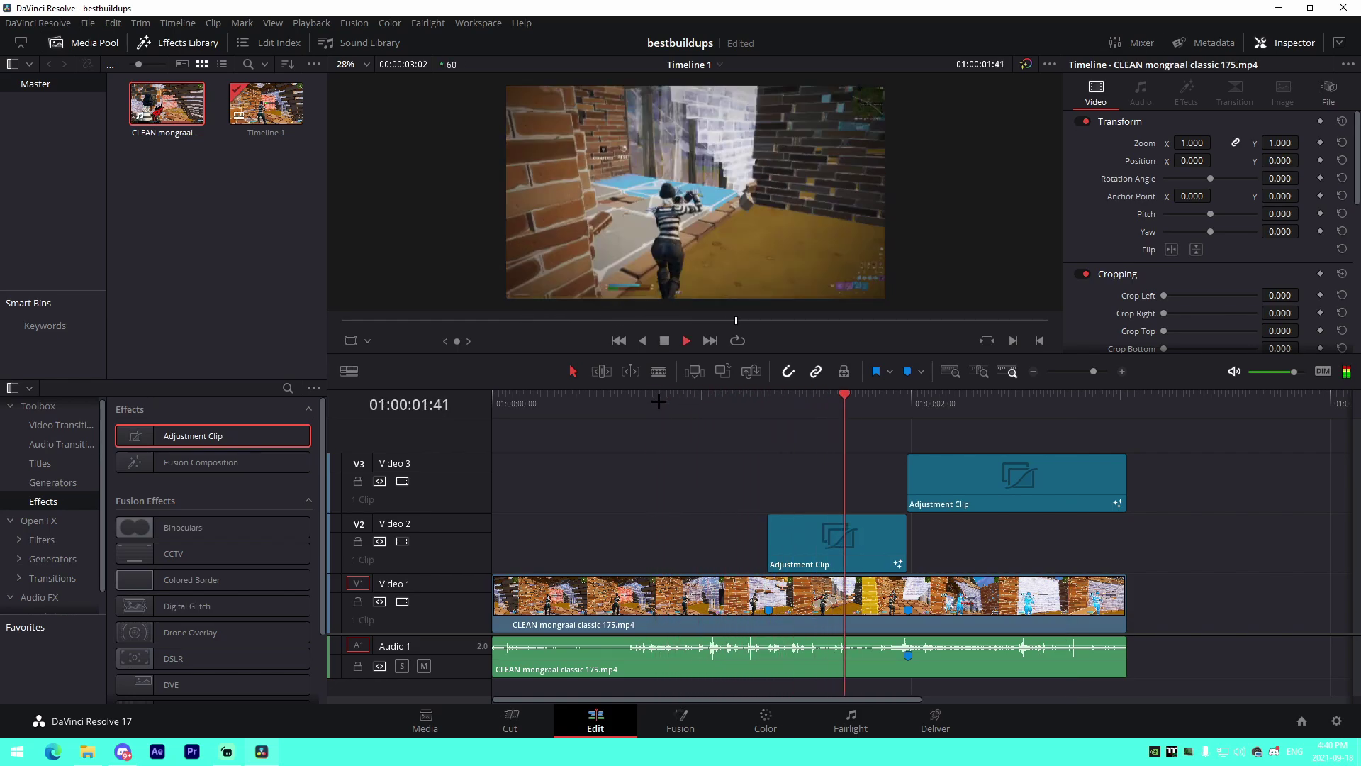
click(778, 406)
- Open the Video 2 adjustment clip in Fusion again and examine its node chain from S_Monochrome1
click(838, 541)
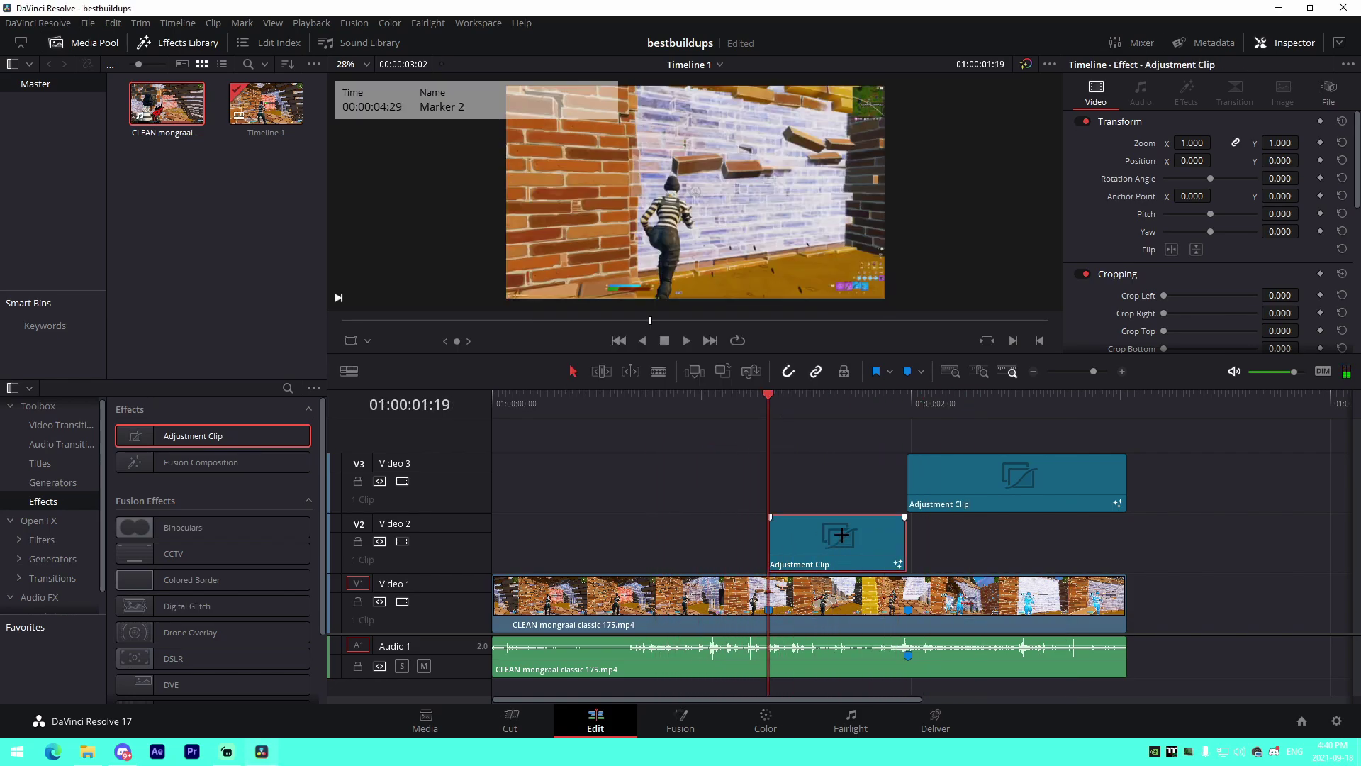
key(space)
key(space)
click(680, 720)
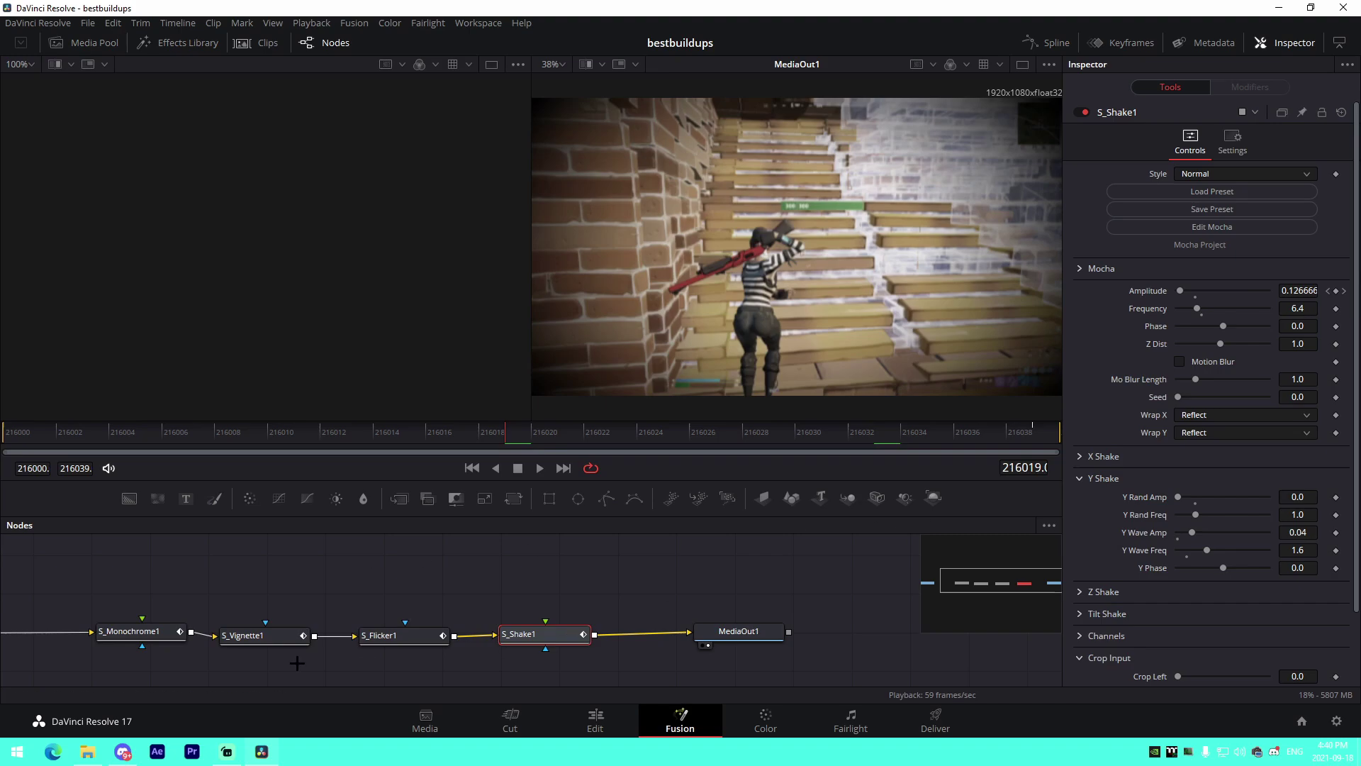
click(296, 613)
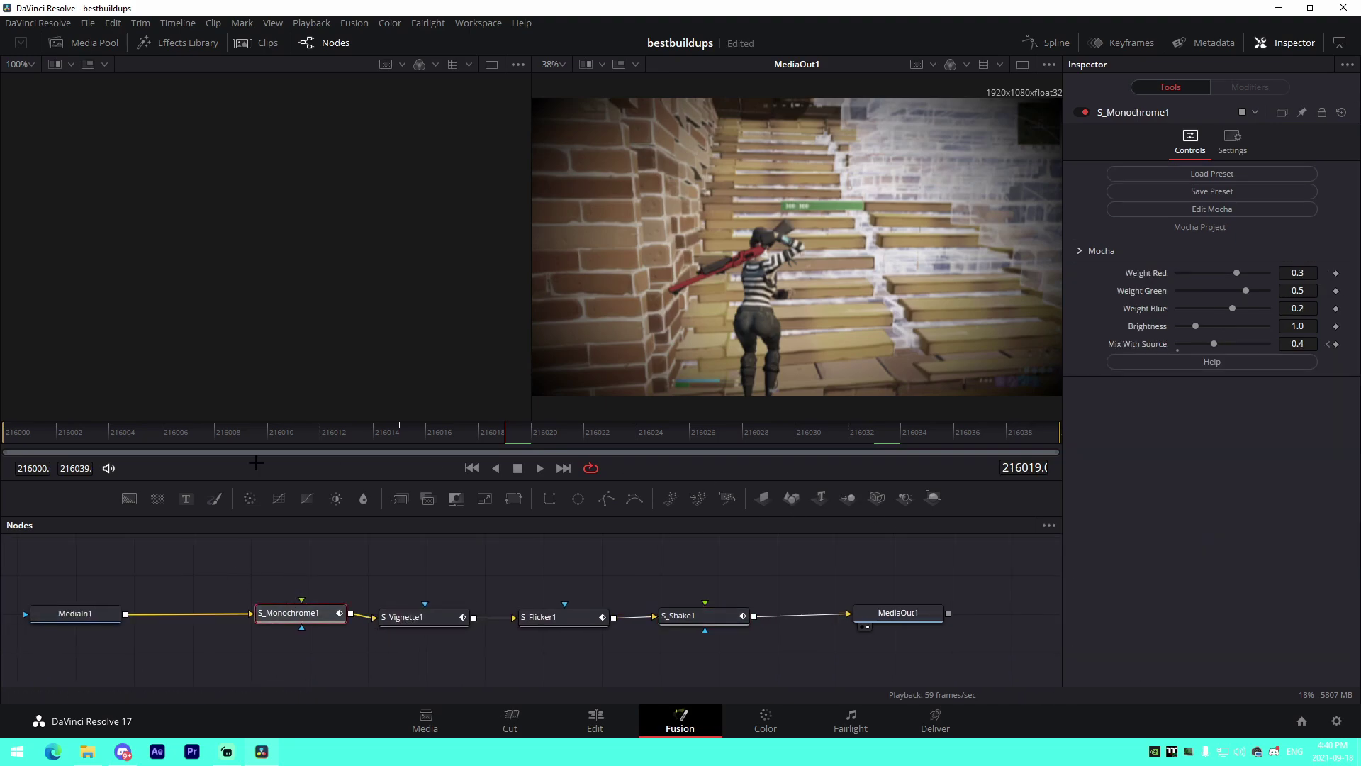
click(360, 650)
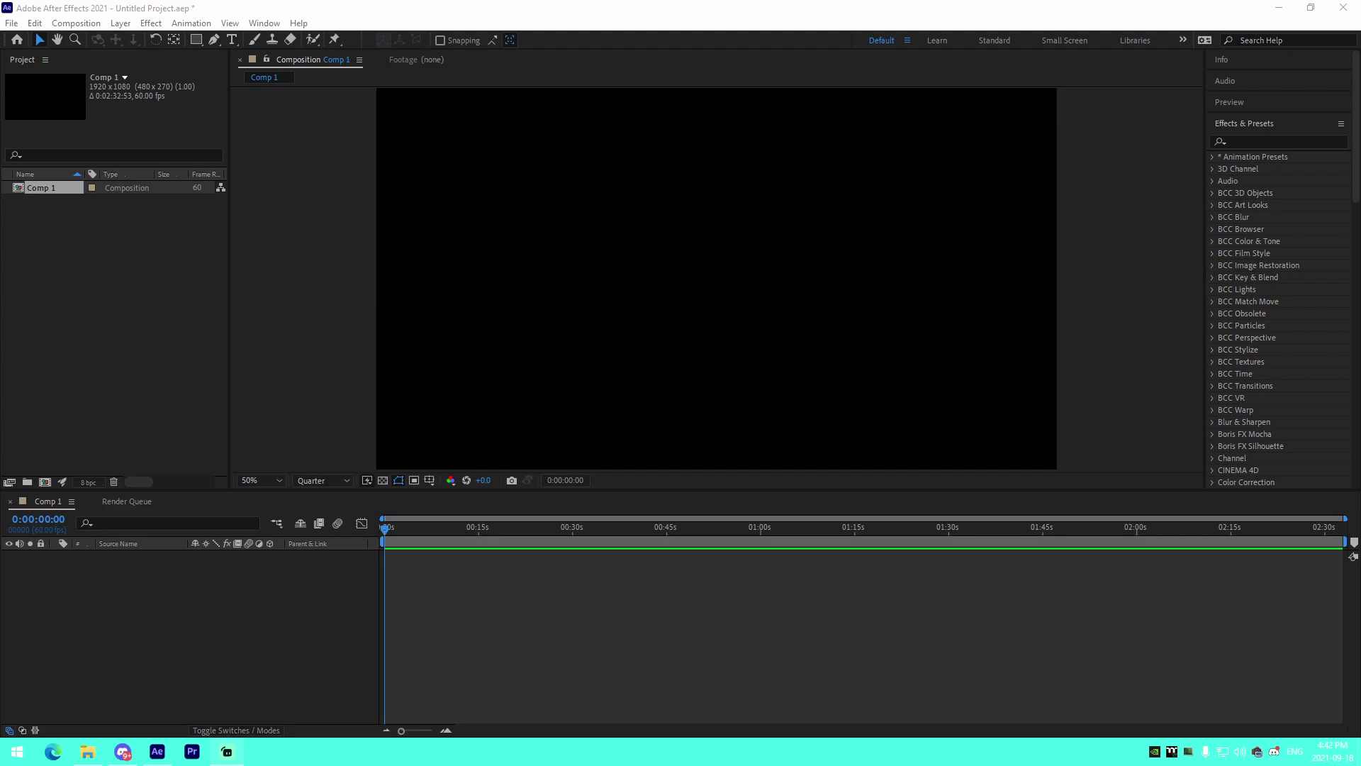
- In After Effects, add mongraal classic one pump.mp4 to Comp 1 and fit the layer to the composition
click(87, 750)
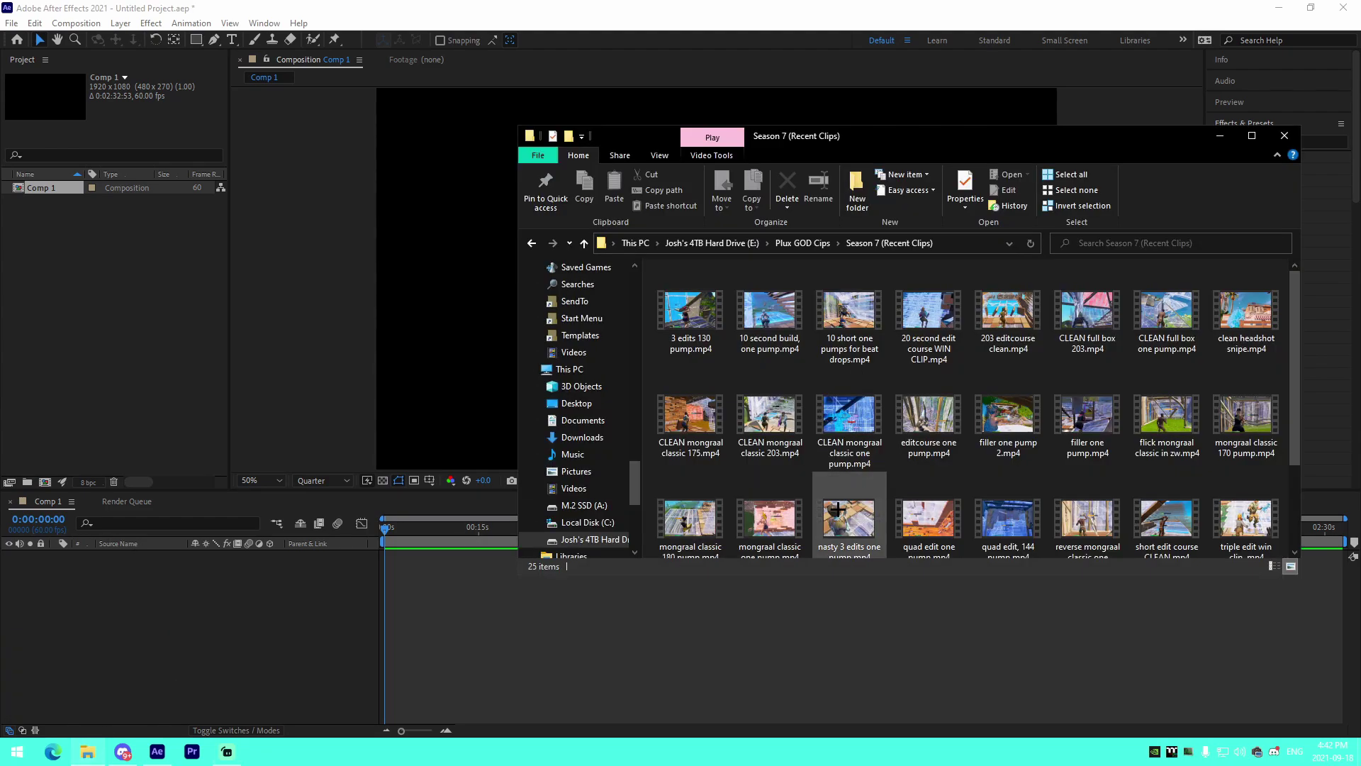
drag(771, 521, 444, 621)
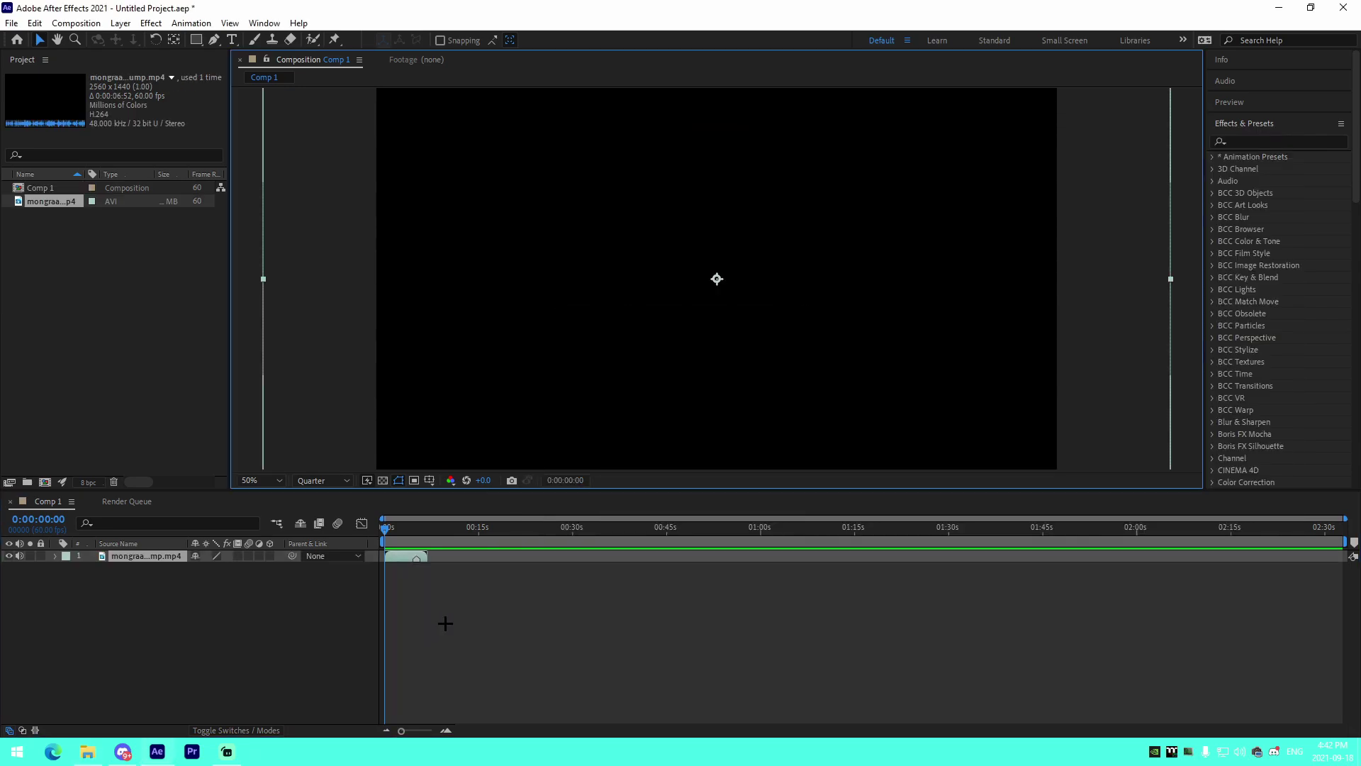
click(446, 730)
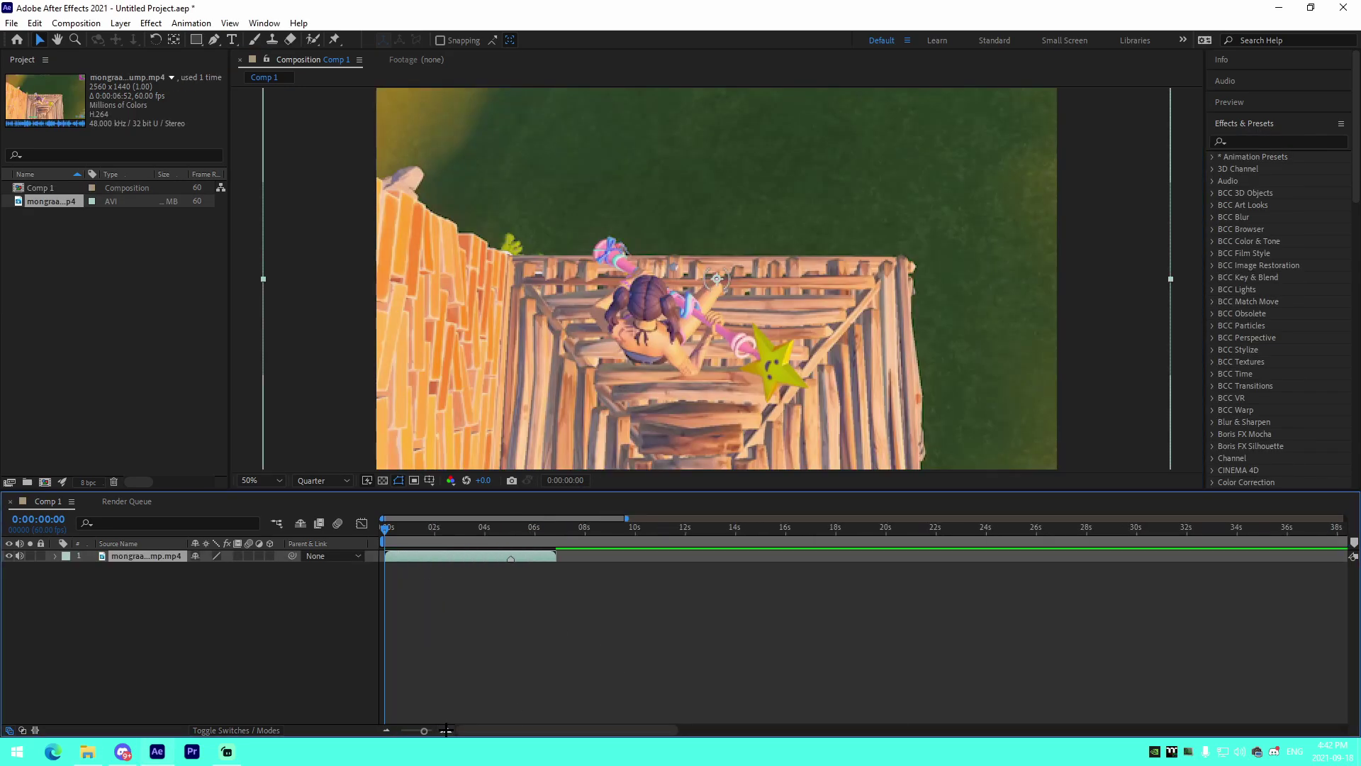
key(ctrl+alt+f)
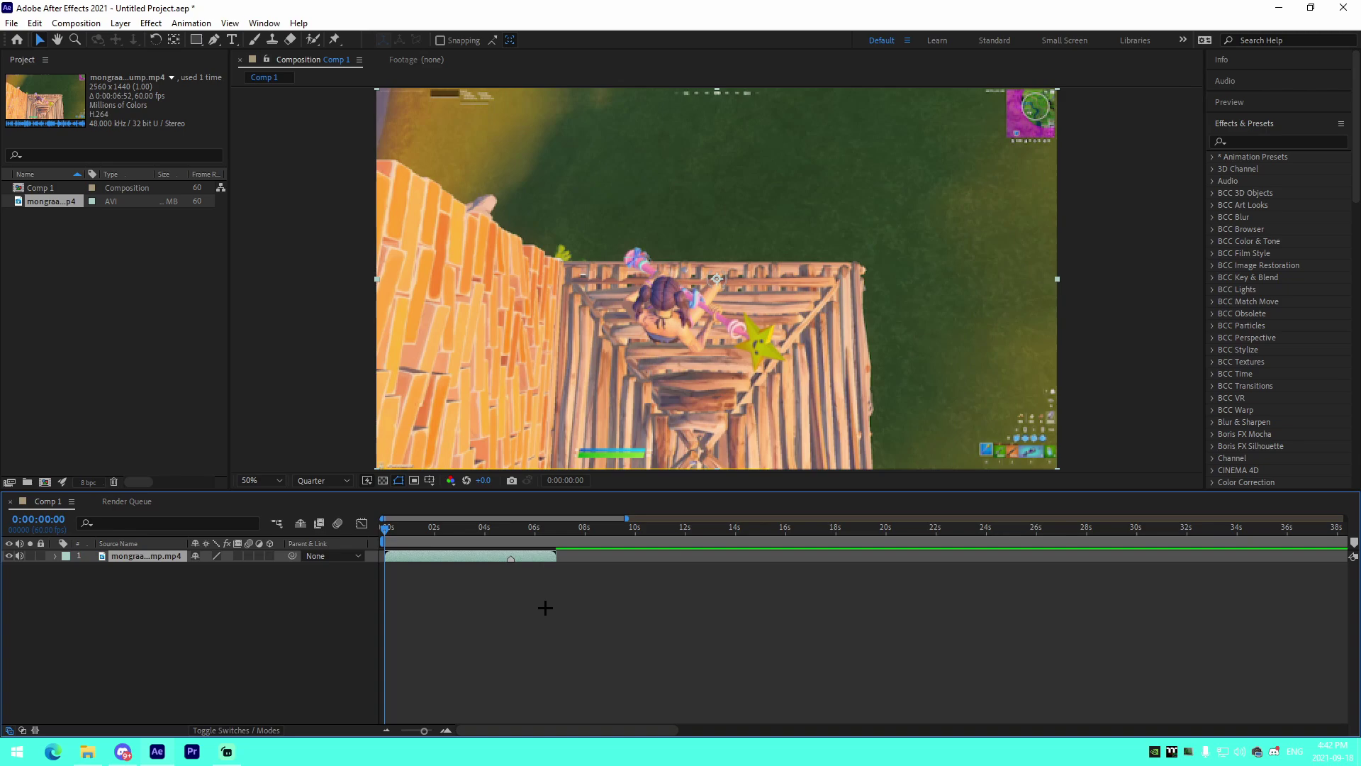
- Apply the Twixtor Pro speed animation preset from the preset pack's AE folder to the clip at 0:00:05:02
click(464, 597)
drag(418, 555, 499, 555)
click(525, 559)
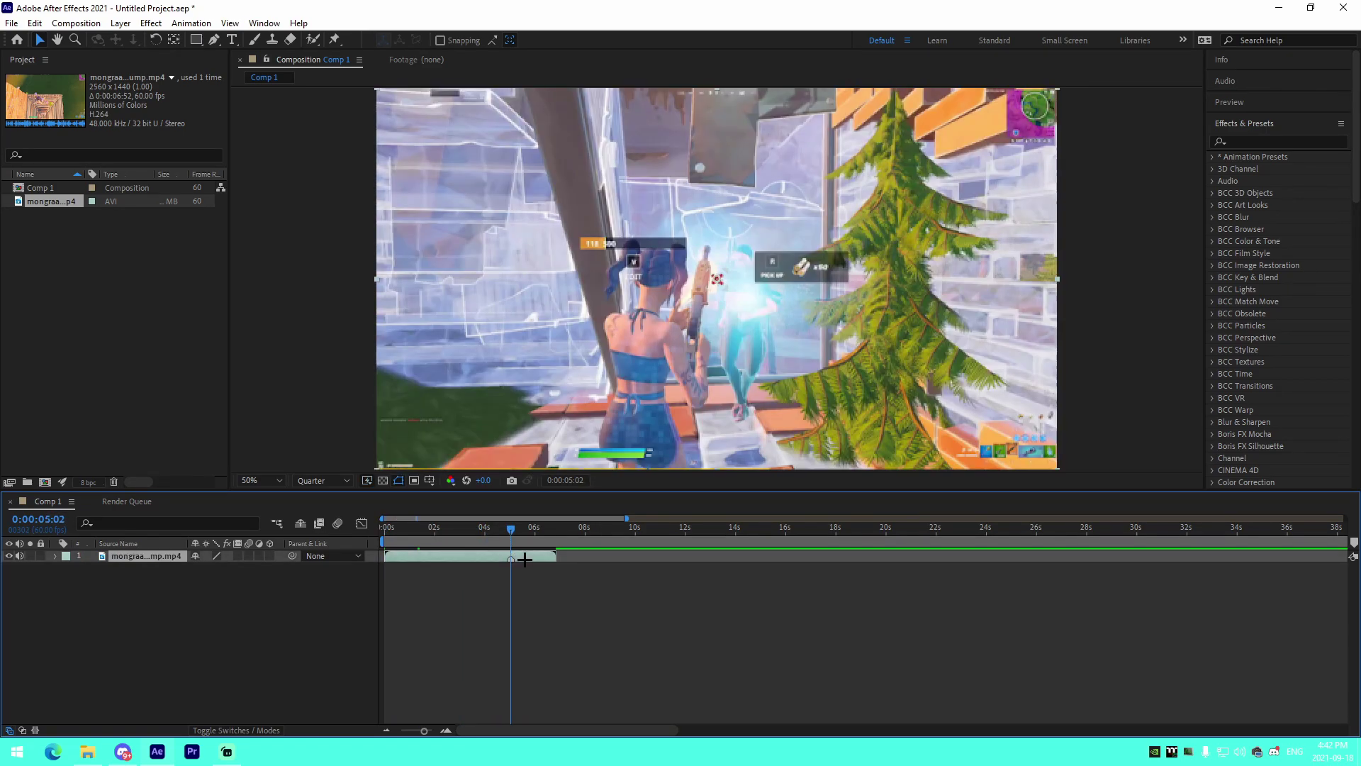
click(191, 23)
click(220, 51)
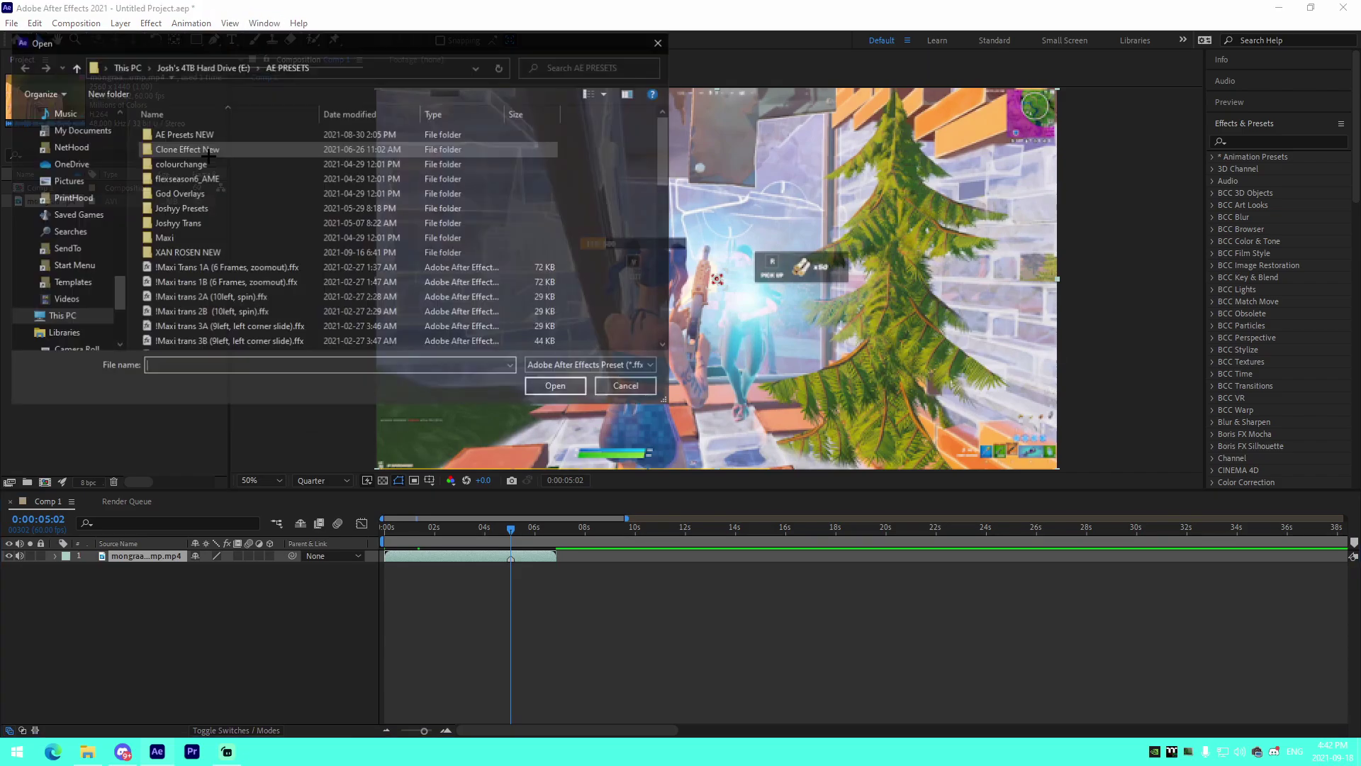
drag(117, 291, 118, 134)
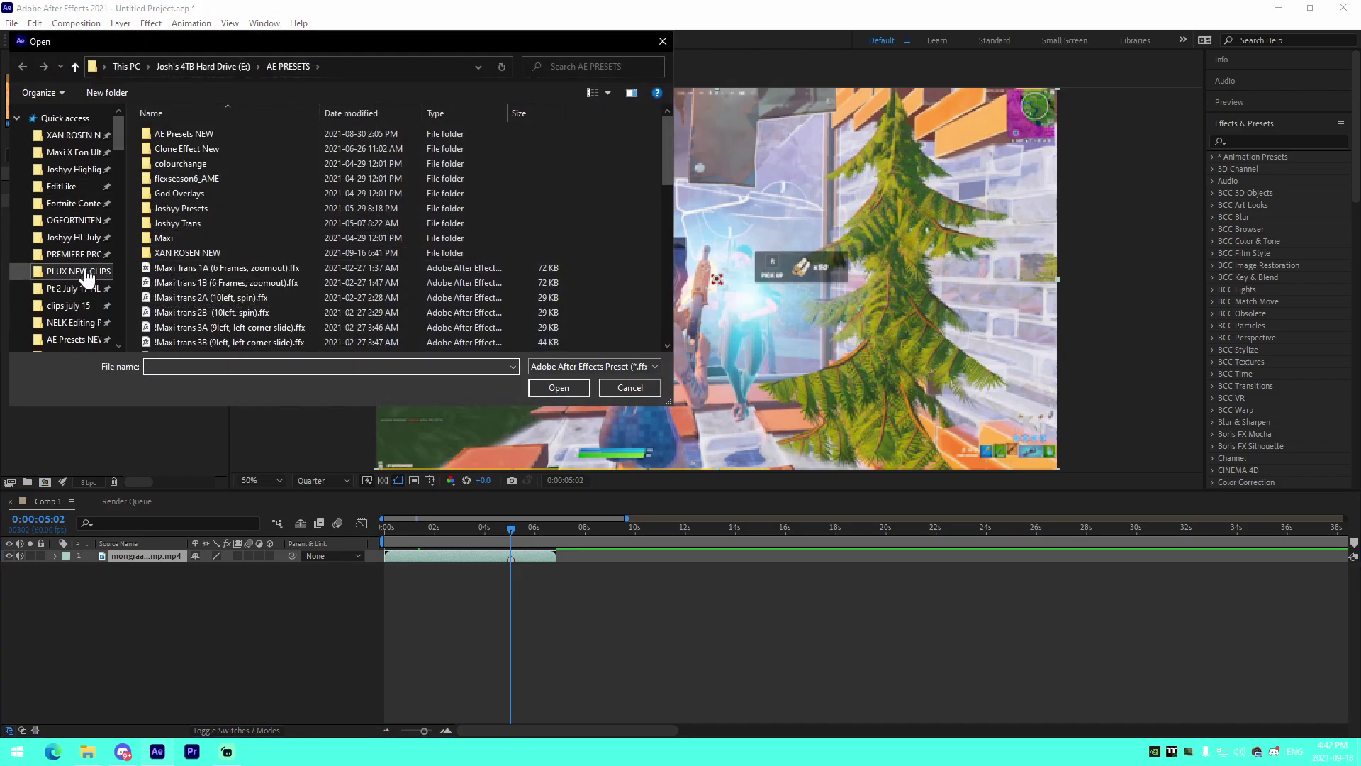
scroll(62, 289, down, 2)
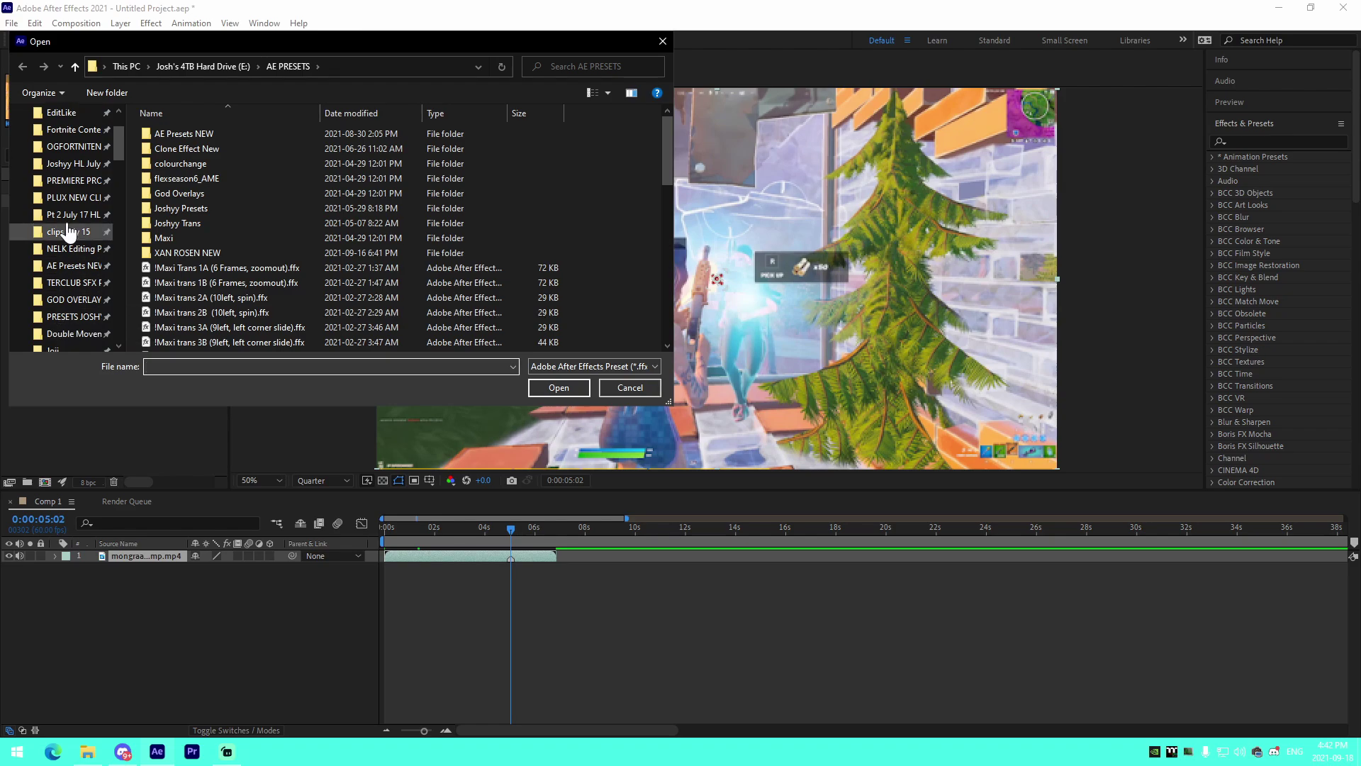
click(71, 268)
click(71, 317)
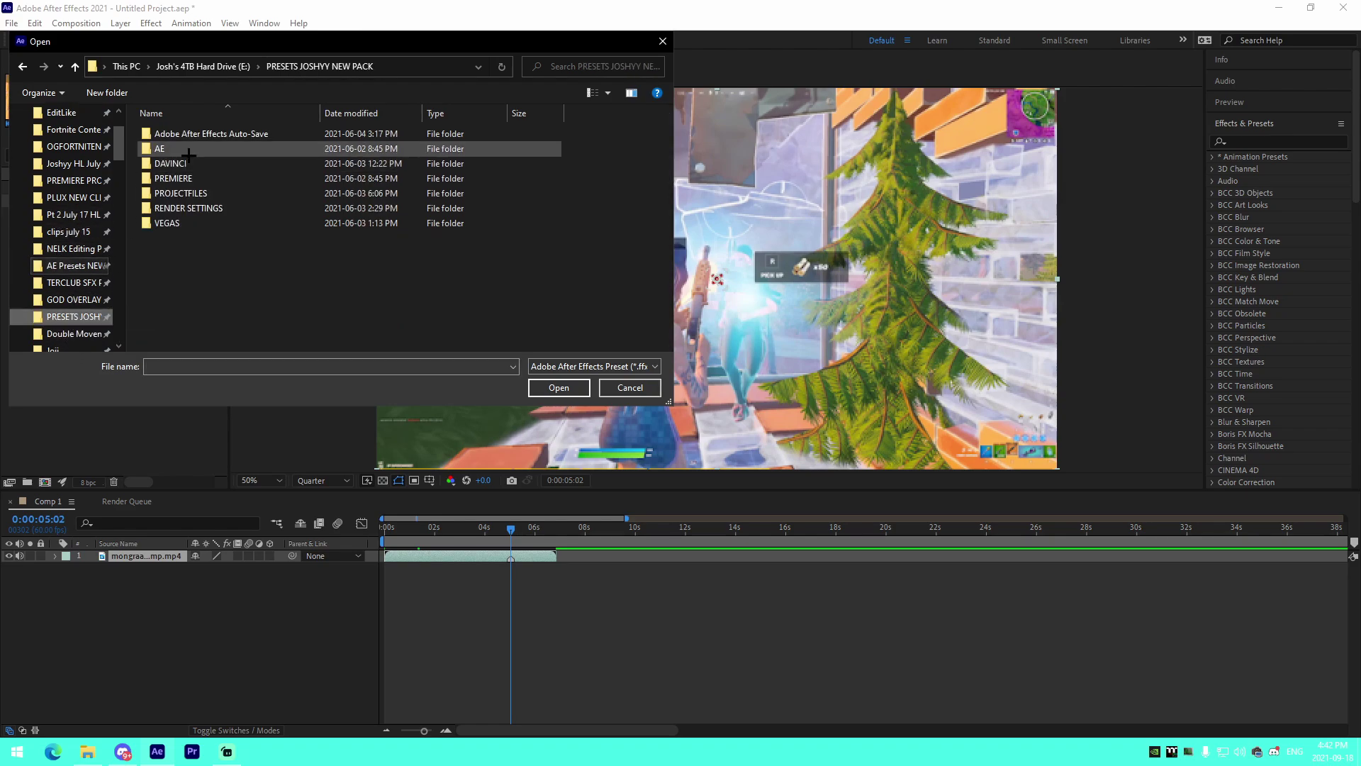
double_click(186, 148)
double_click(173, 193)
click(213, 164)
click(559, 387)
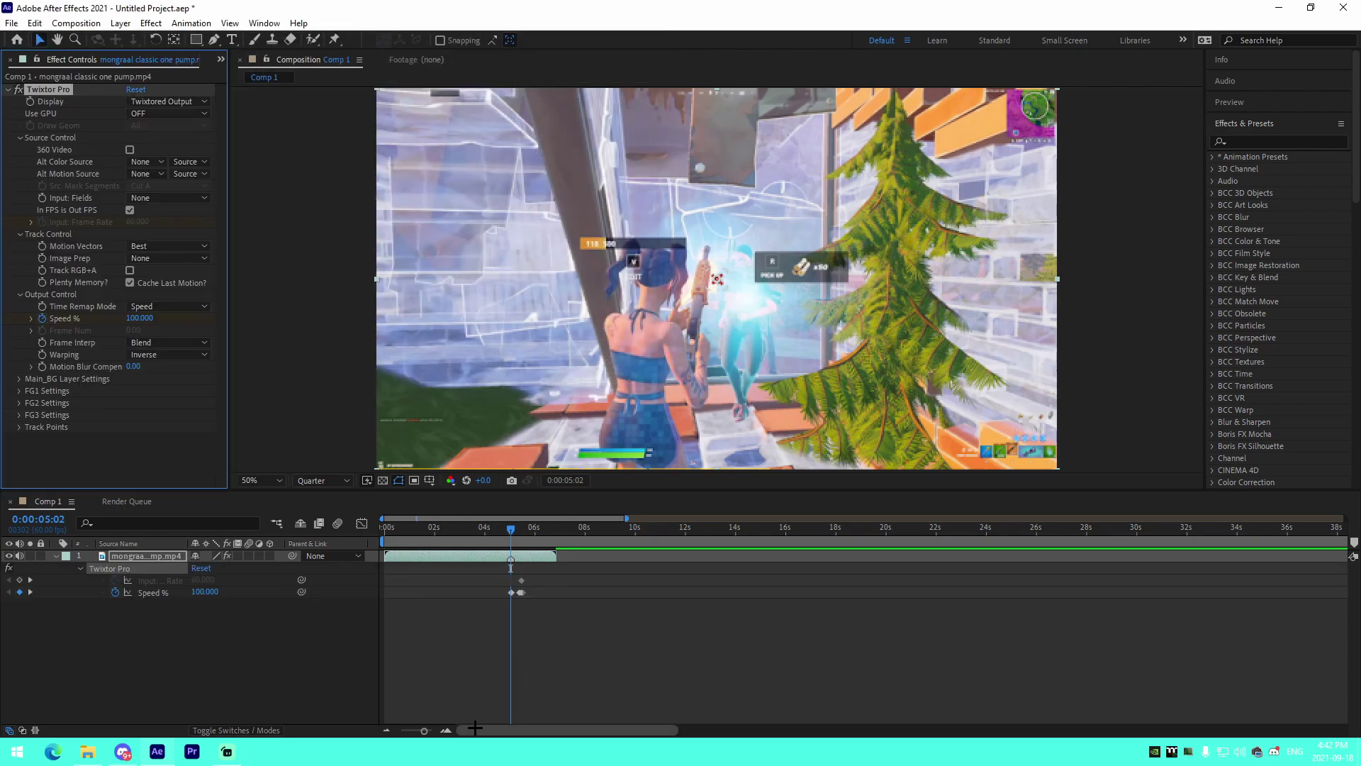
- Shift the Twixtor Pro keyframes earlier so the 690% speed keyframe falls at 0:00:05:02, and play back the ramp
double_click(448, 730)
drag(554, 590, 509, 603)
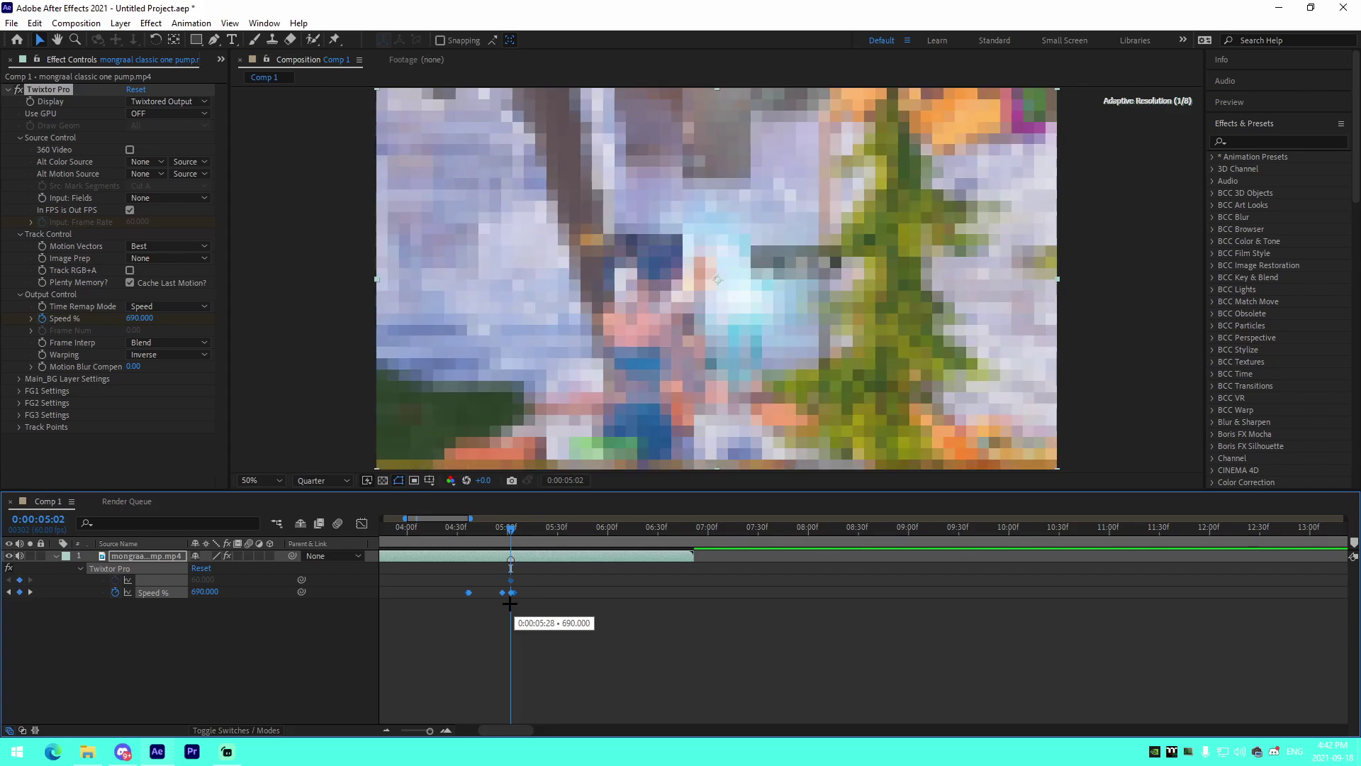
click(510, 603)
click(421, 541)
key(space)
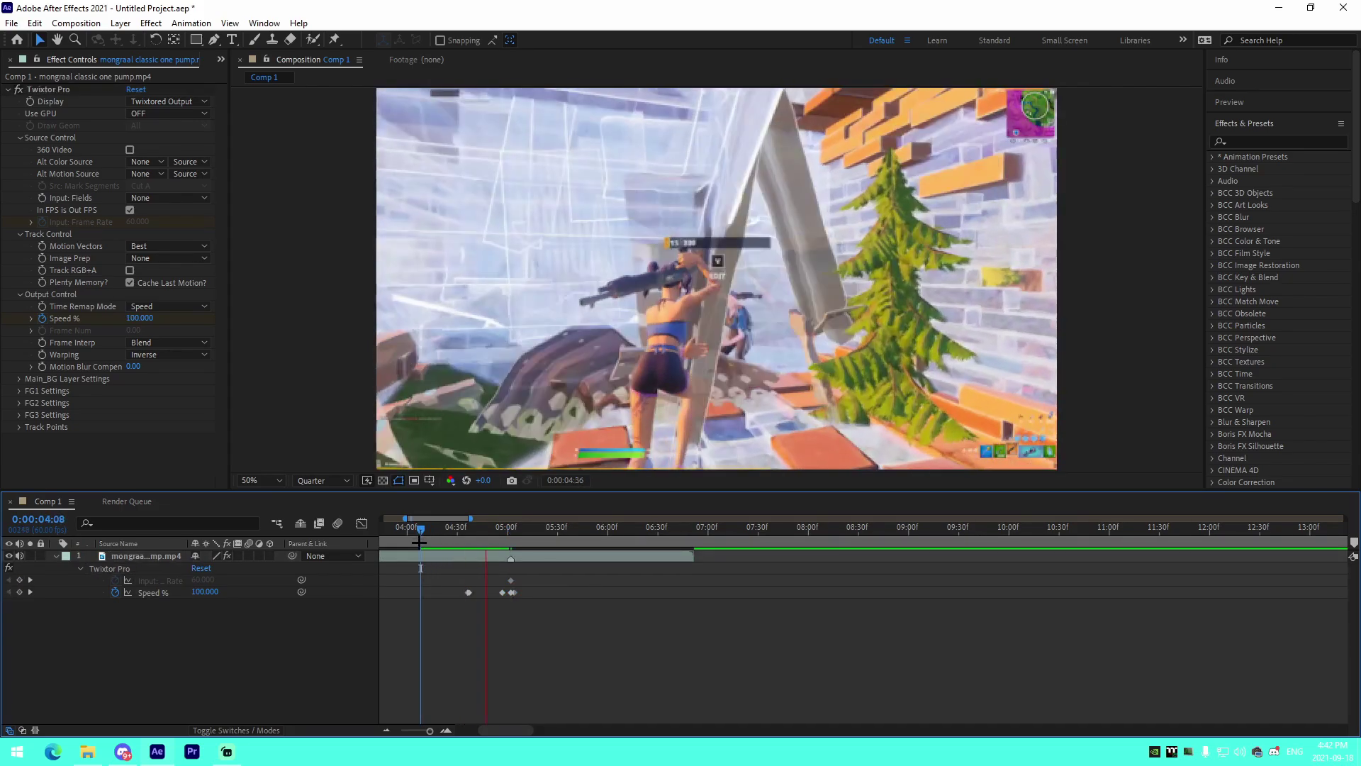
click(418, 539)
key(space)
drag(419, 568, 426, 568)
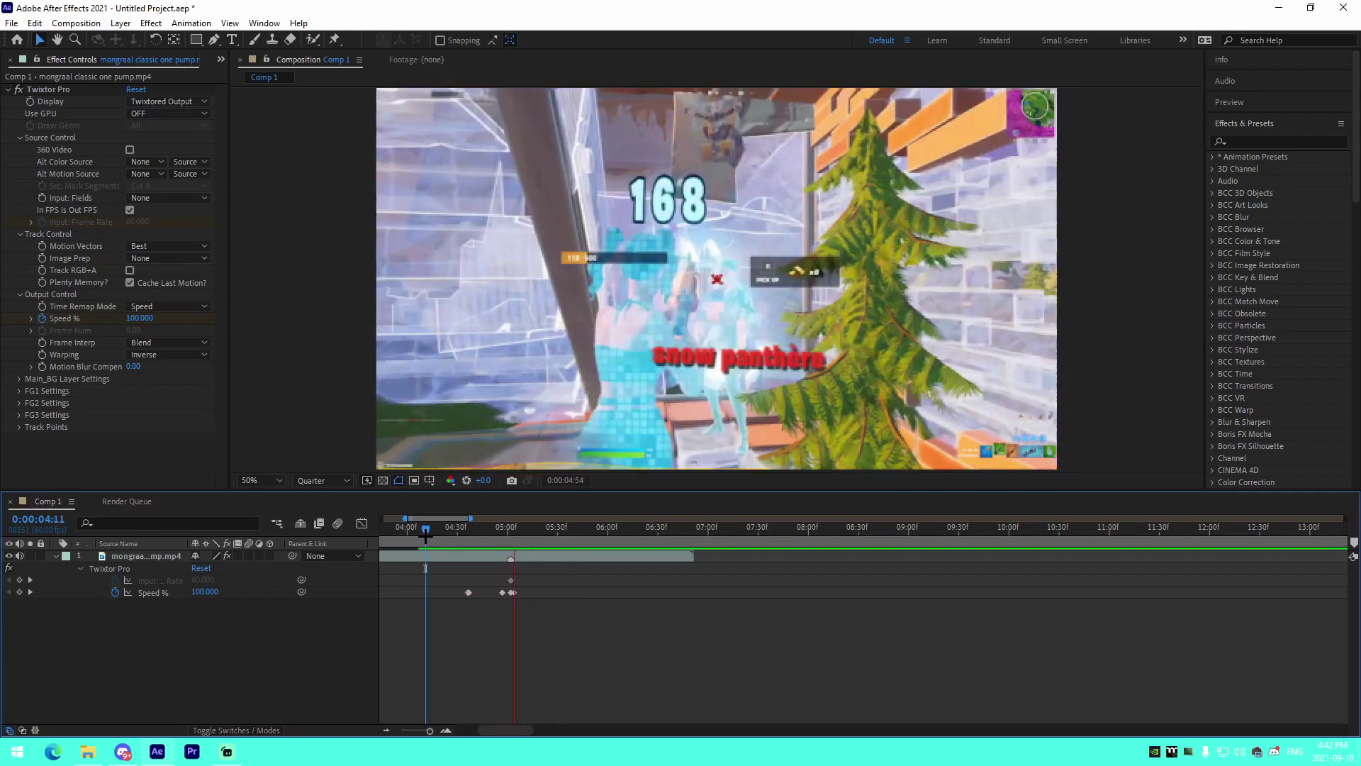
- Add an adjustment layer above the clip starting at the shot, 0:00:05:02
drag(502, 542, 512, 545)
click(525, 559)
key(ctrl+alt+y)
click(487, 569)
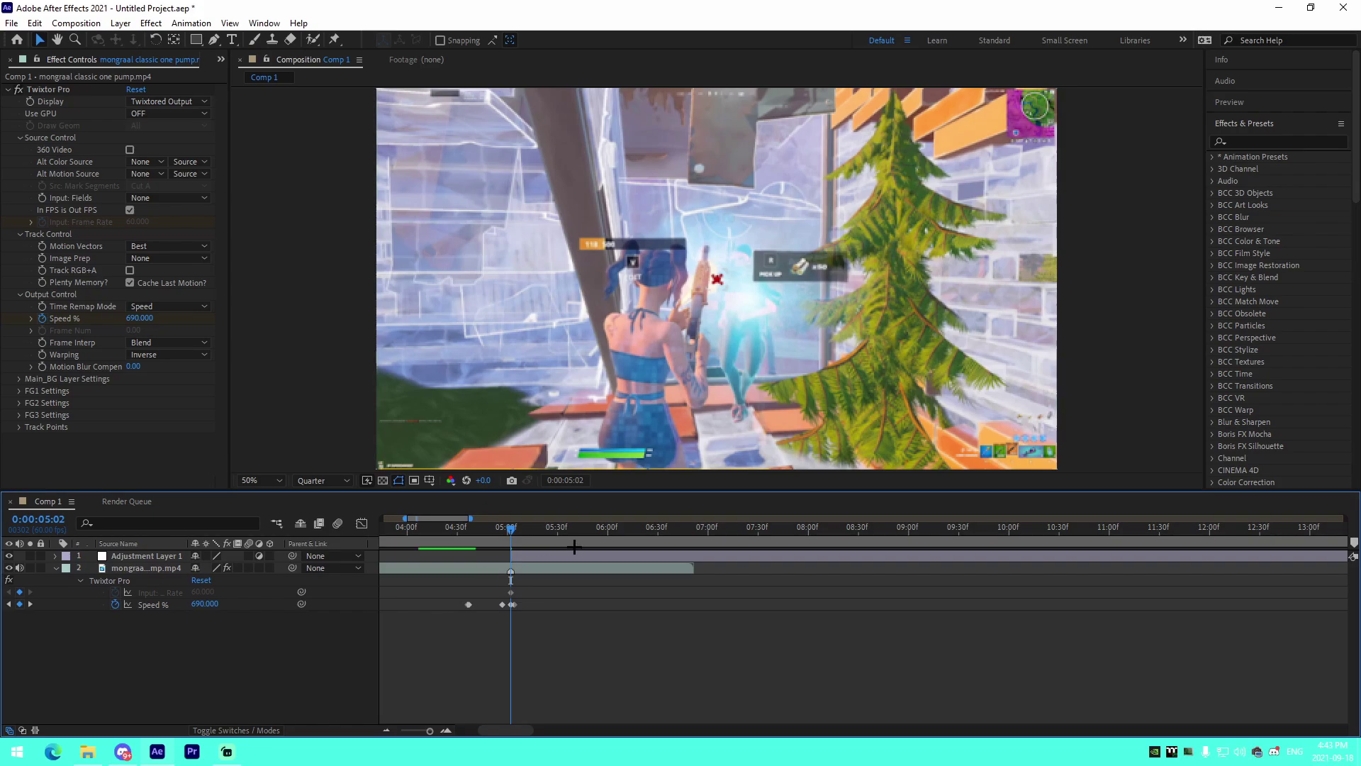
- Cut off the adjustment layer and the clip at about 0:00:06:00 and return to the shot
click(607, 530)
click(626, 556)
key(ctrl+shift+d)
key(Delete)
click(507, 543)
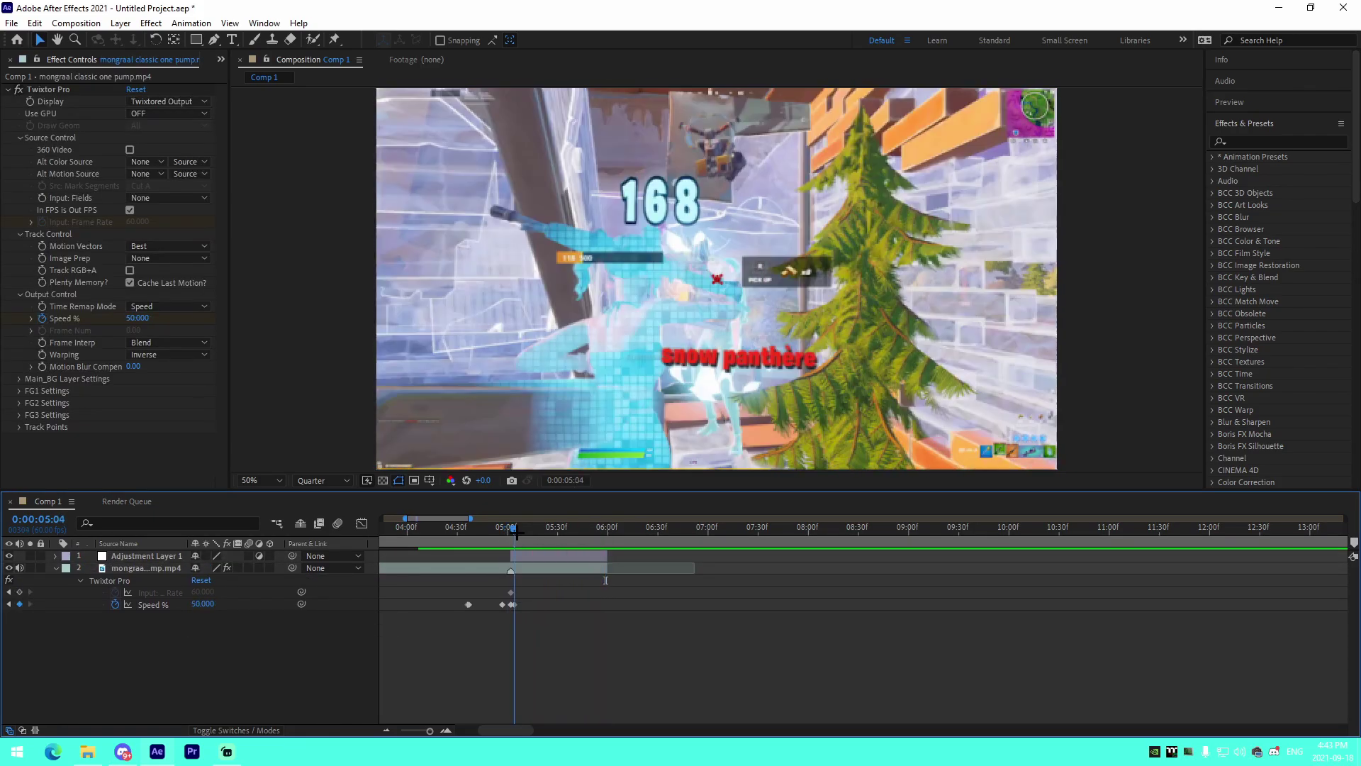
- Apply the recent animation preset "damon main shake" to the adjustment layer at the shot, 0:00:05:02, and scrub around it
click(512, 543)
click(146, 556)
click(206, 23)
mouse_move(219, 68)
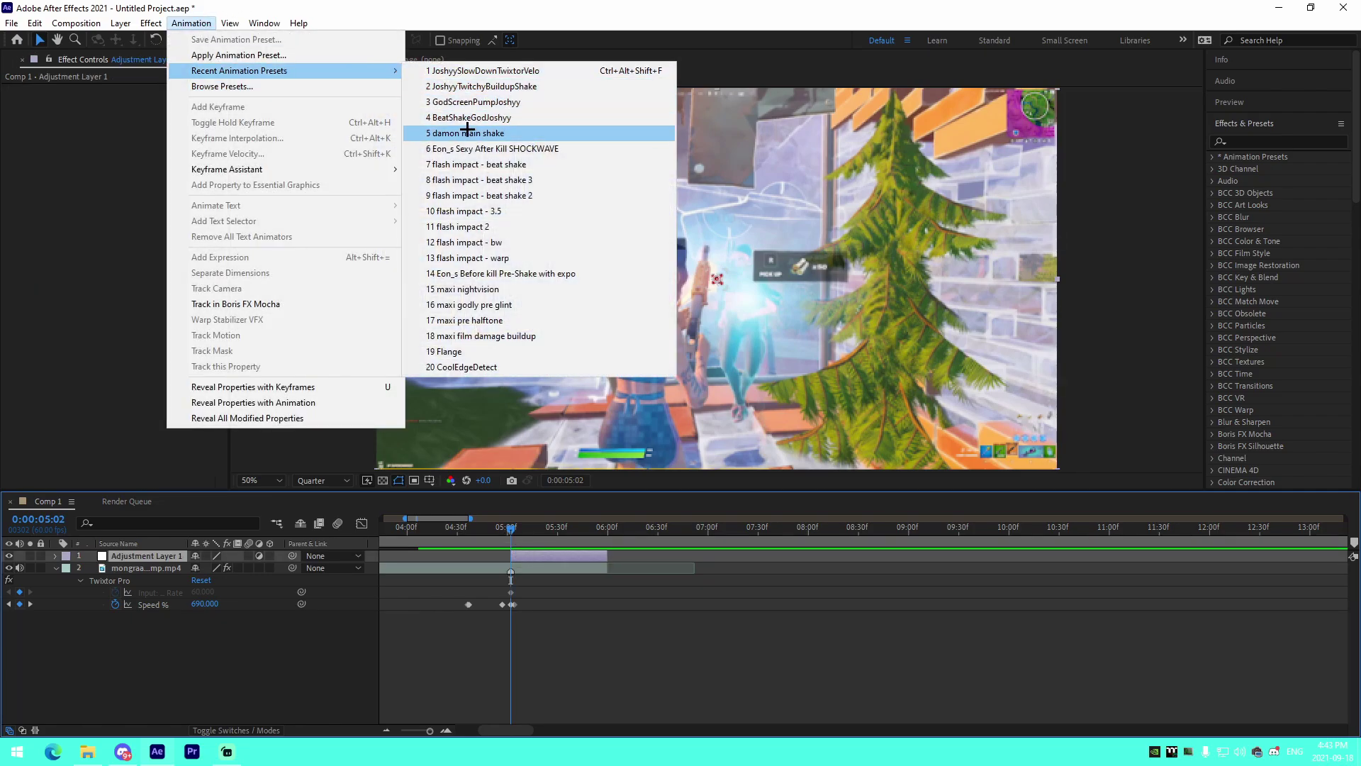
click(468, 133)
drag(479, 534, 504, 550)
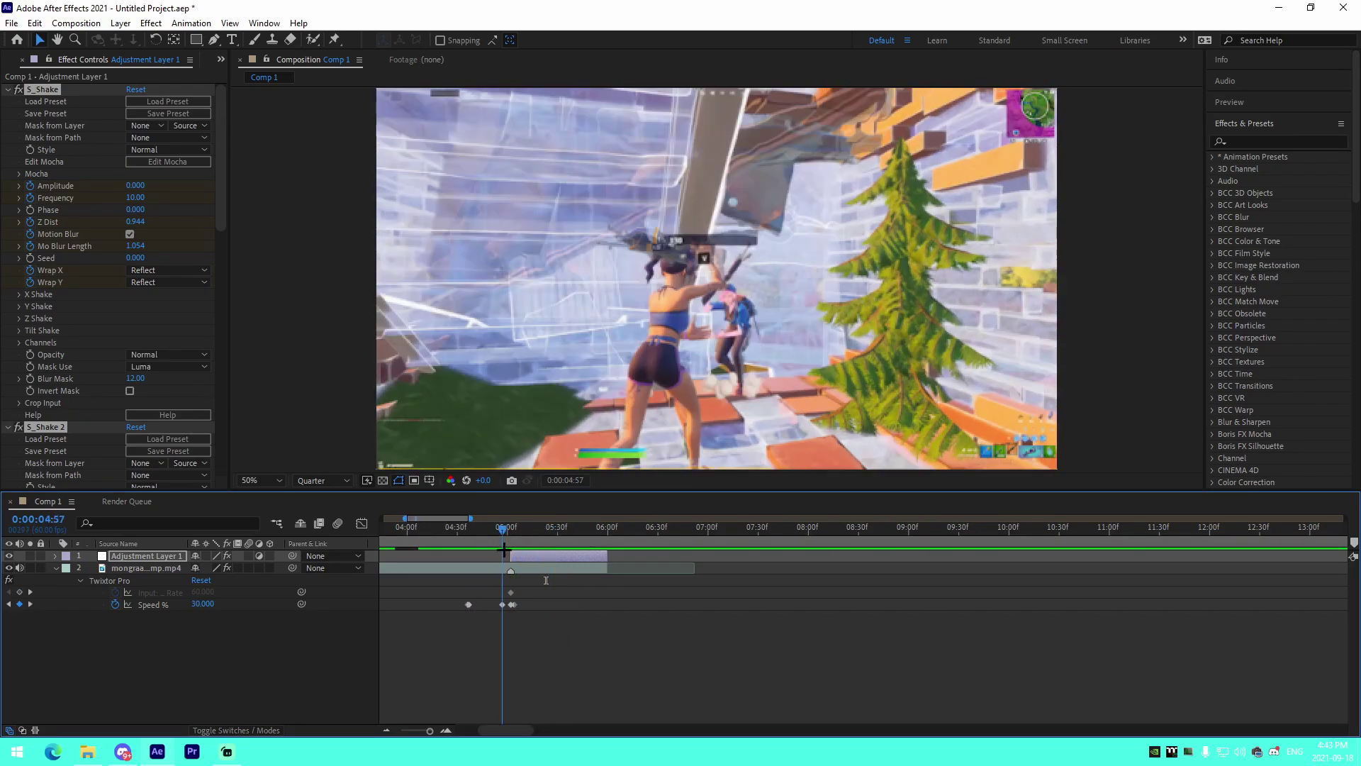
- Add a second adjustment layer directly above the clip and cut it off at the shot, 0:00:05:02
click(55, 568)
click(444, 729)
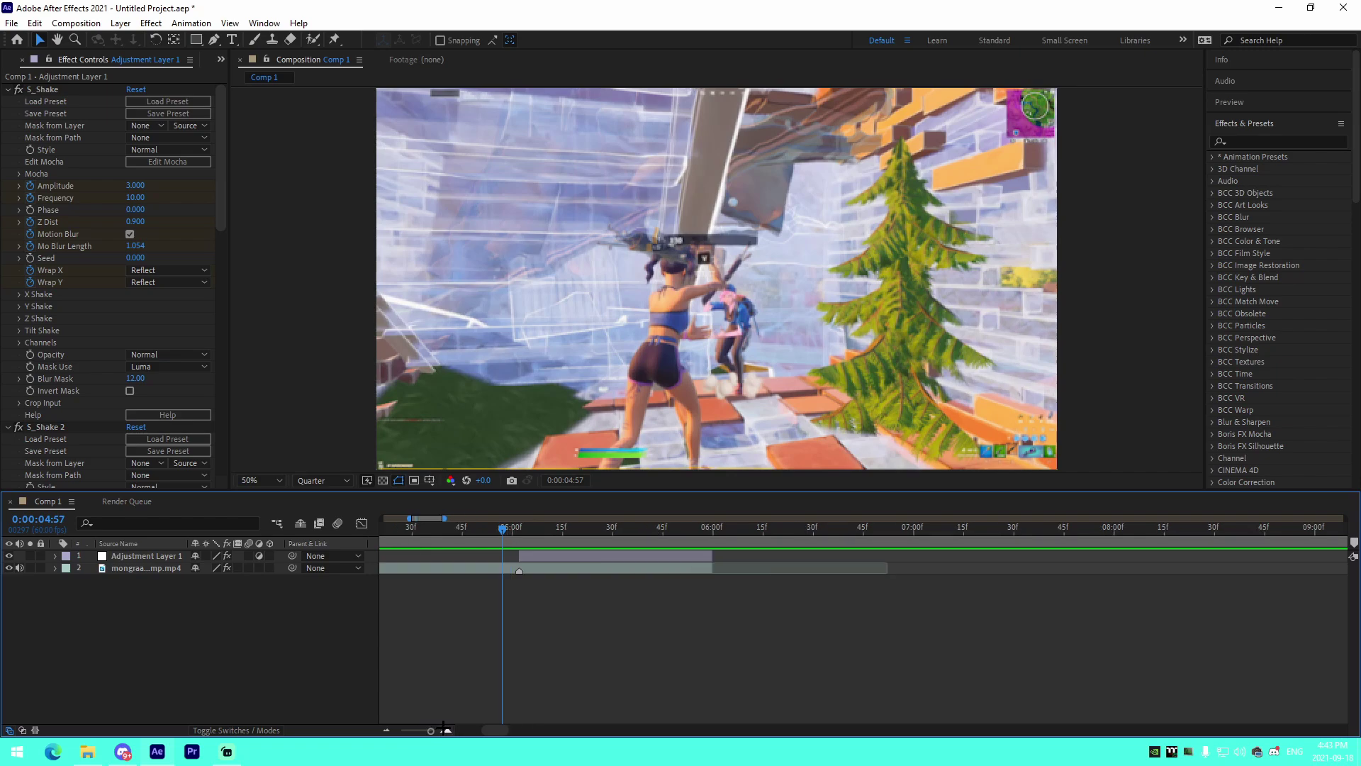
drag(506, 543, 520, 543)
click(528, 567)
key(ctrl+alt+y)
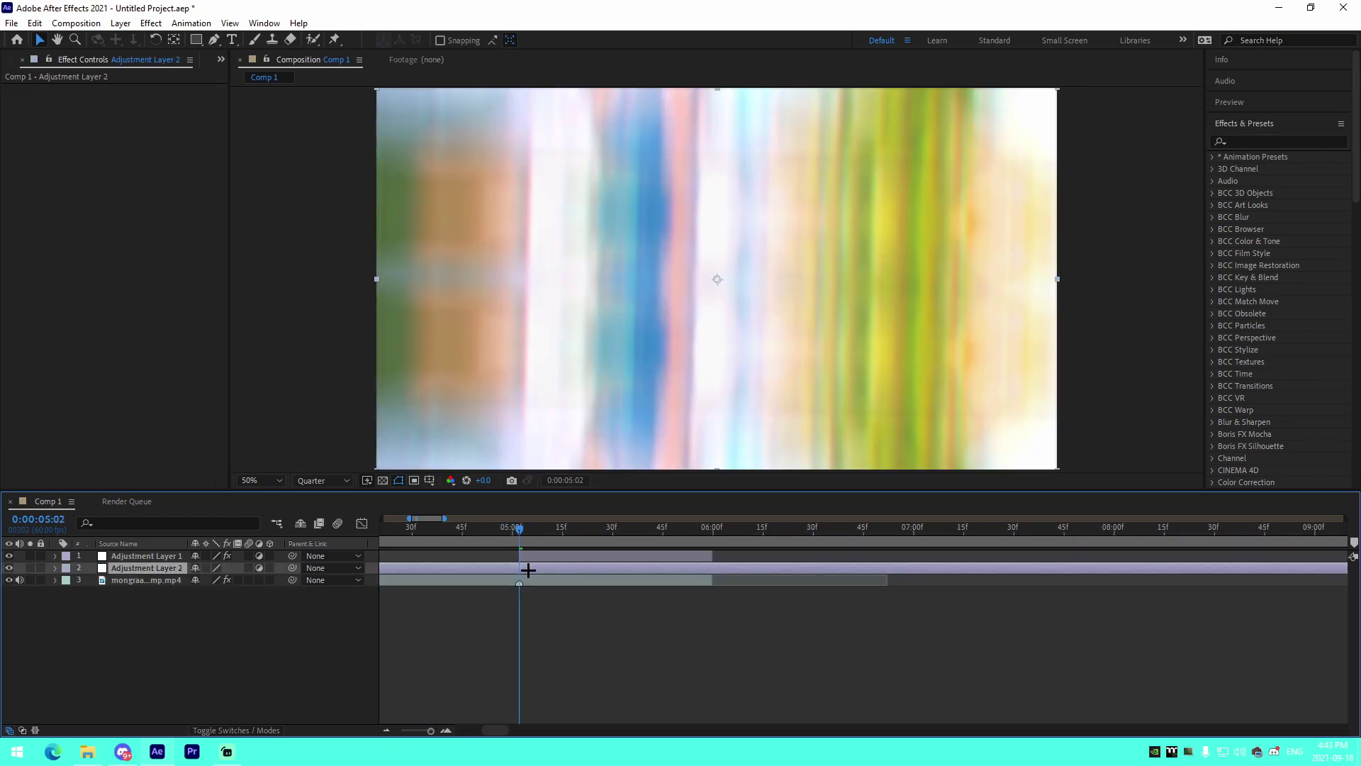
key(ctrl+z)
click(387, 730)
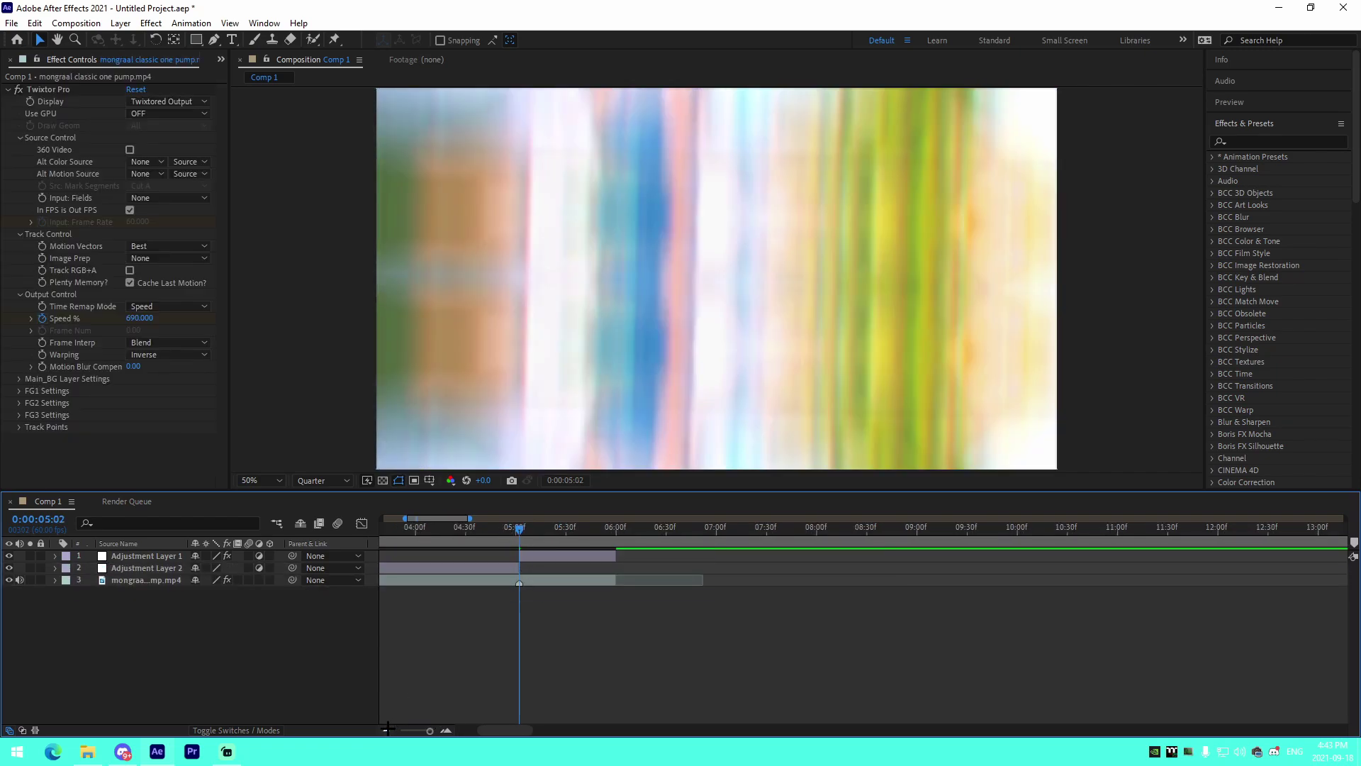
- Reveal the clip's Twixtor keyframes and trim the start of Adjustment Layer 2 to the 30% speed keyframe at 0:00:04:37
drag(469, 648, 517, 614)
click(523, 581)
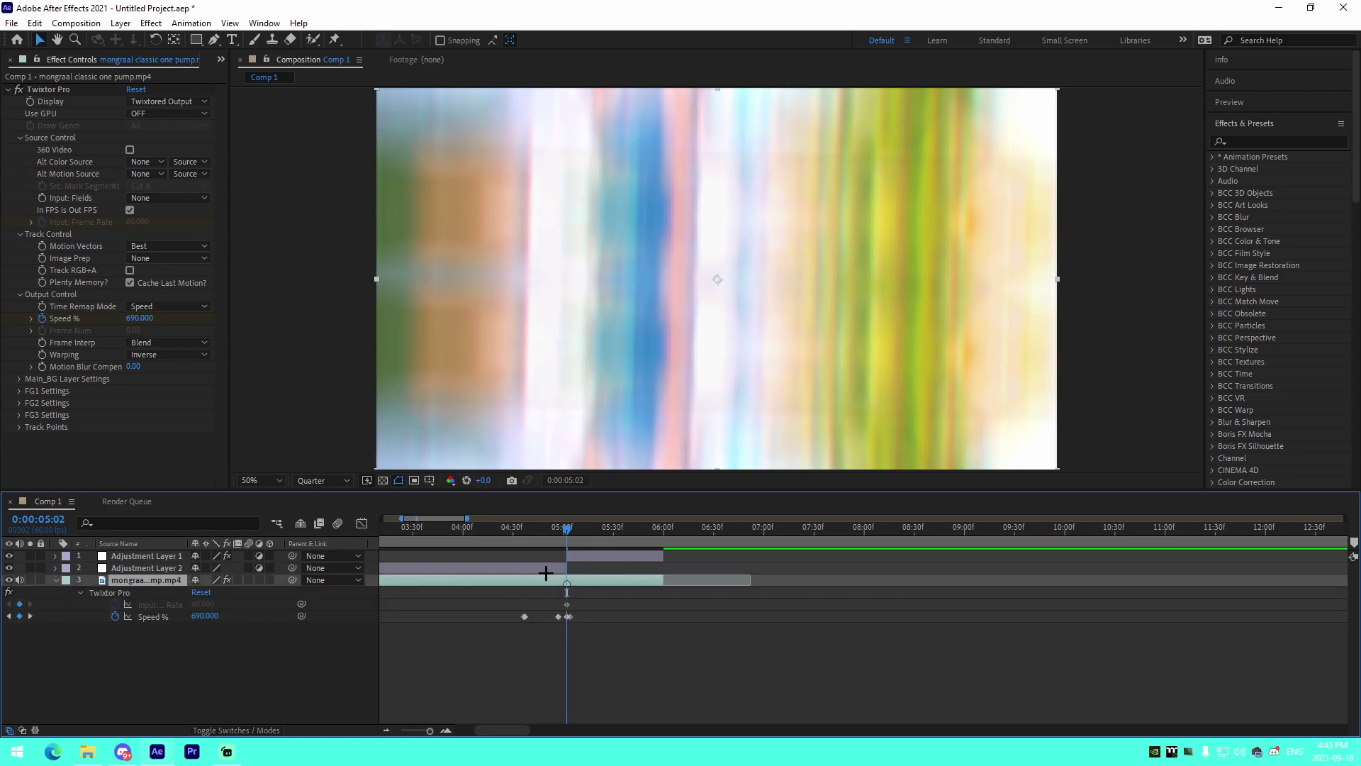
click(526, 526)
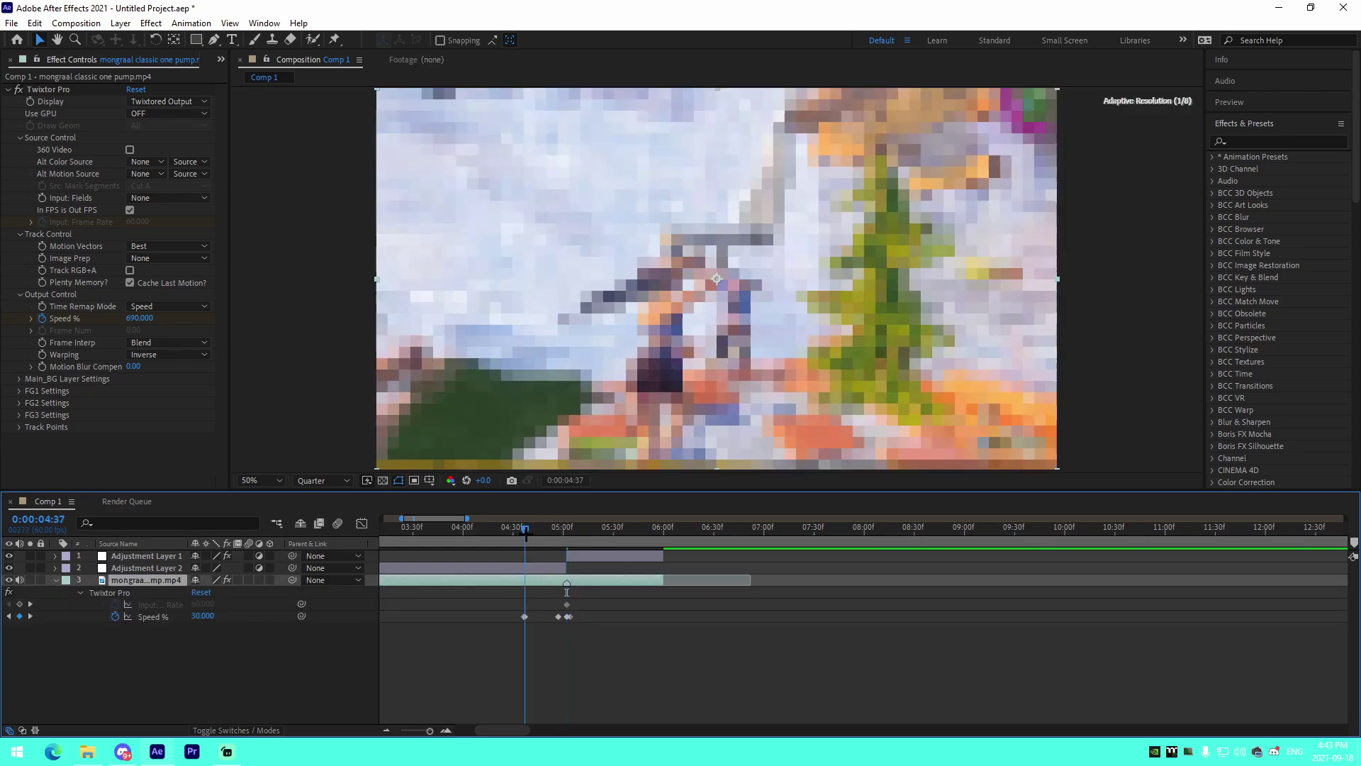
click(446, 729)
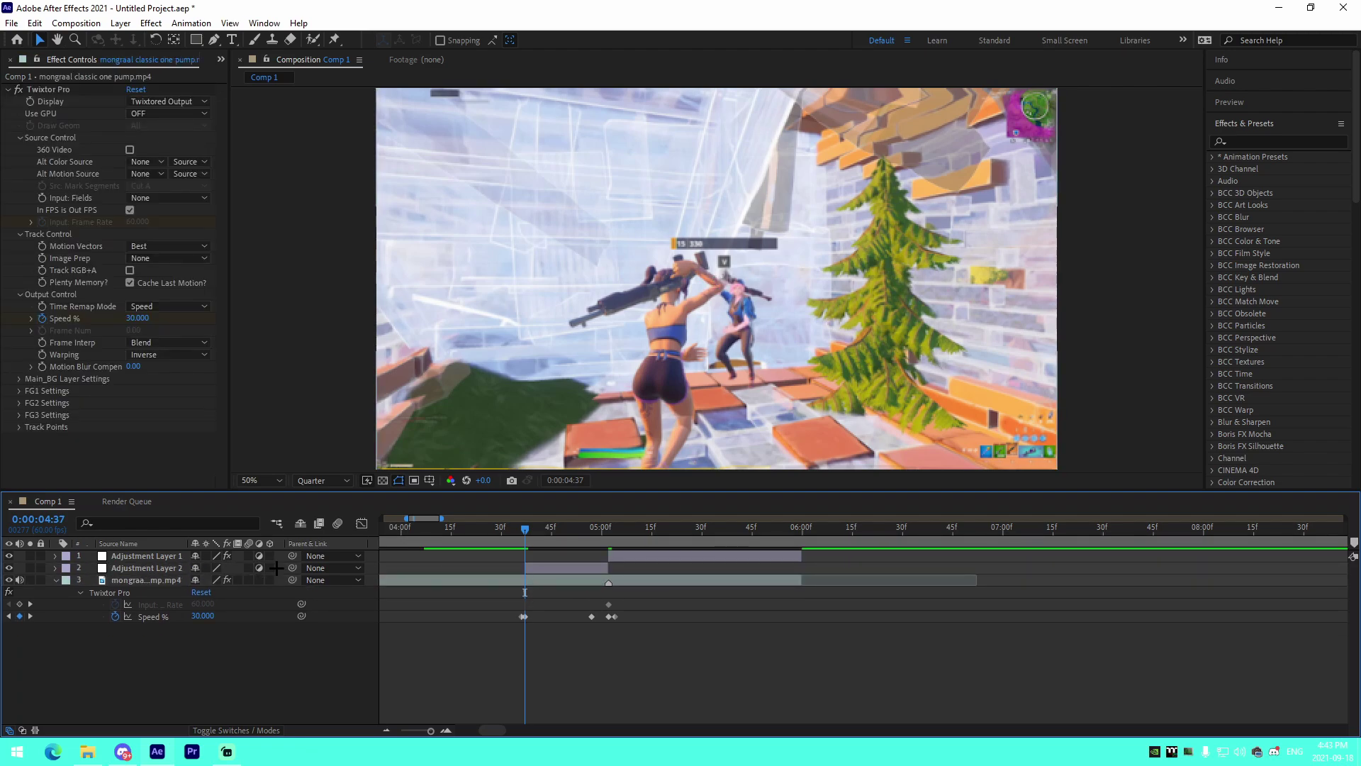
- Scrub and play back the slowed section between 0:00:04:37 and the shot at 0:00:05:02
click(557, 569)
drag(549, 531, 607, 541)
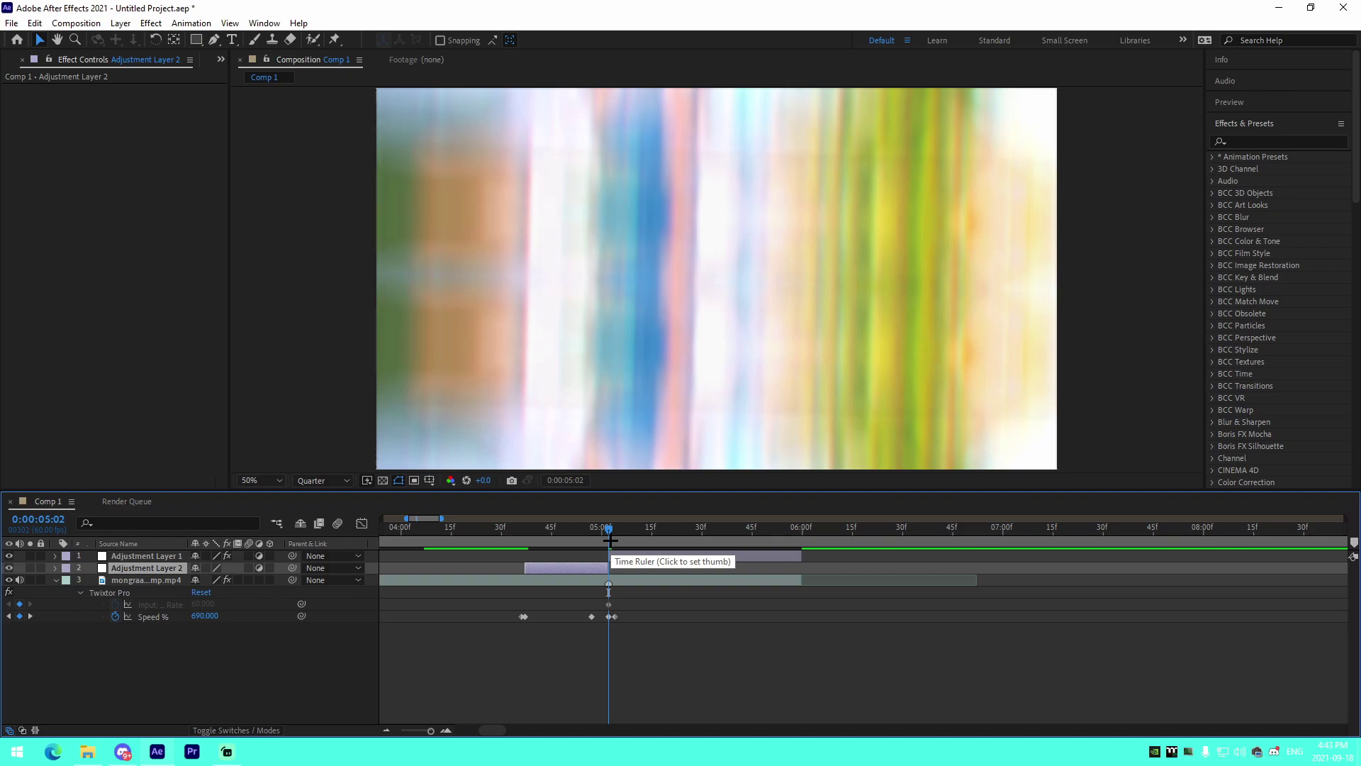
click(525, 541)
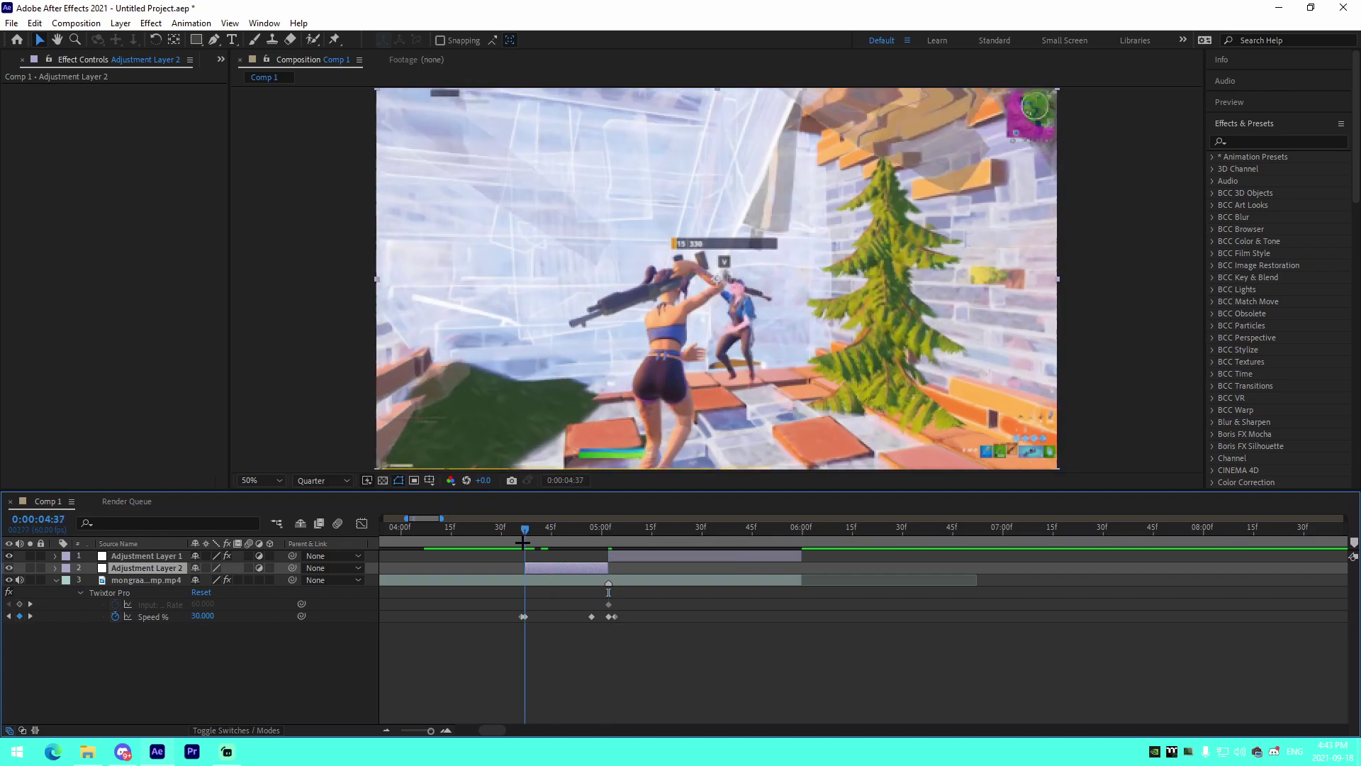
drag(525, 543, 528, 591)
click(528, 591)
drag(521, 528, 525, 528)
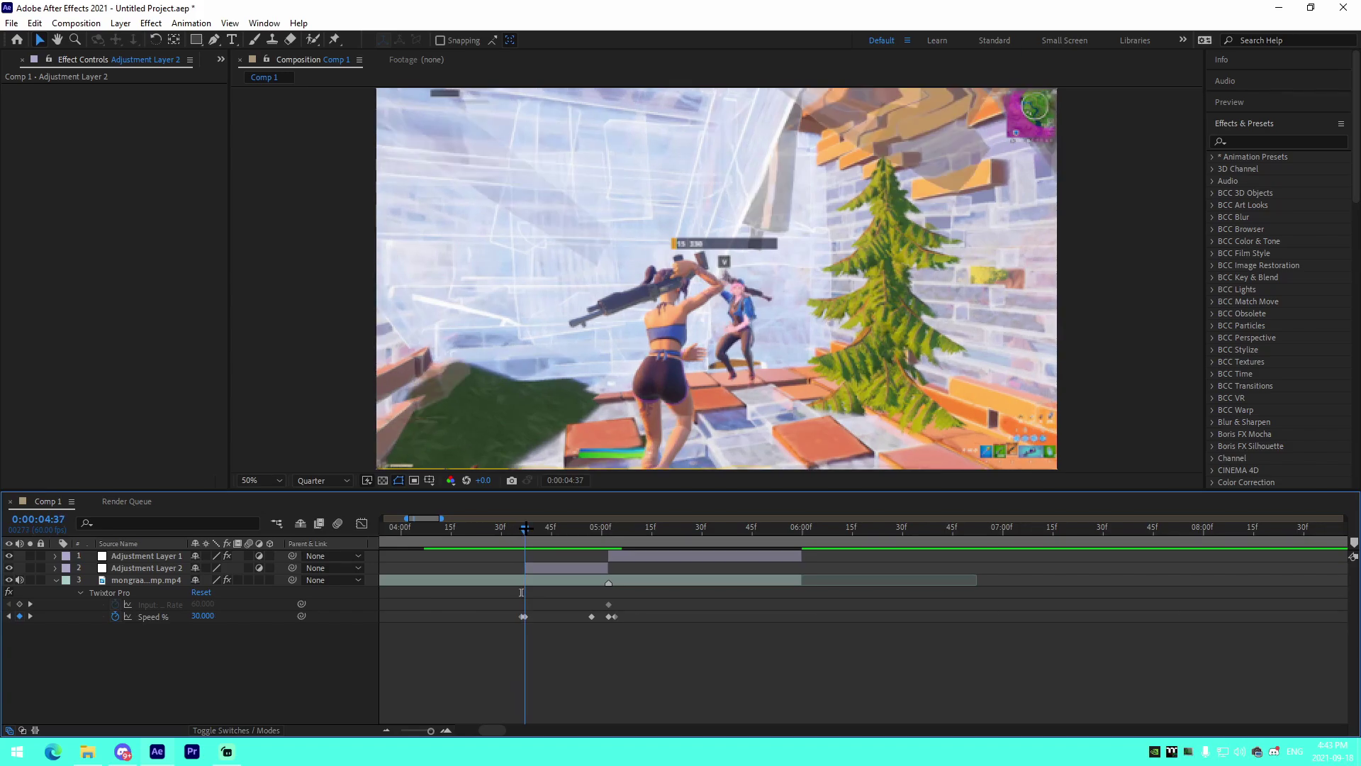
key(space)
key(space)
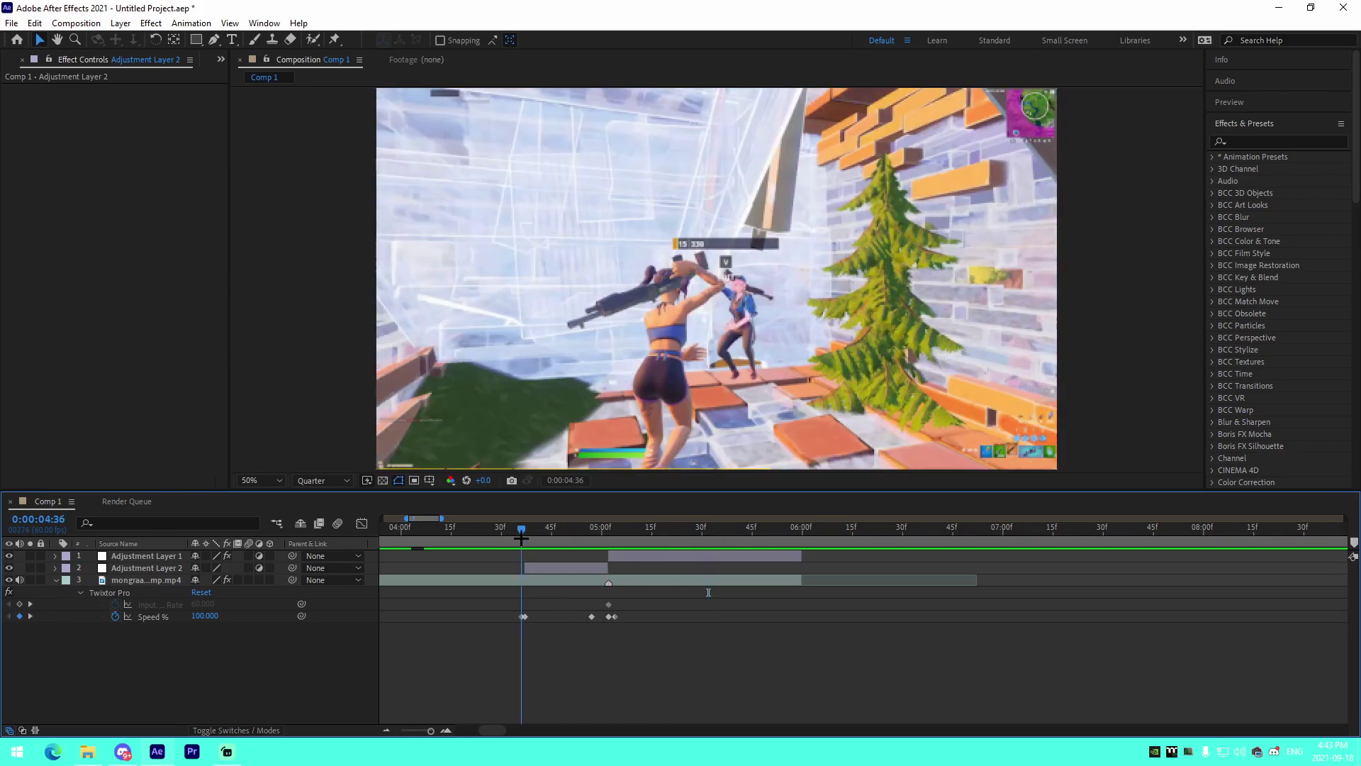
- Go back ten frames from 0:00:04:37 and extend the start of Adjustment Layer 2 to 0:00:04:27
click(534, 564)
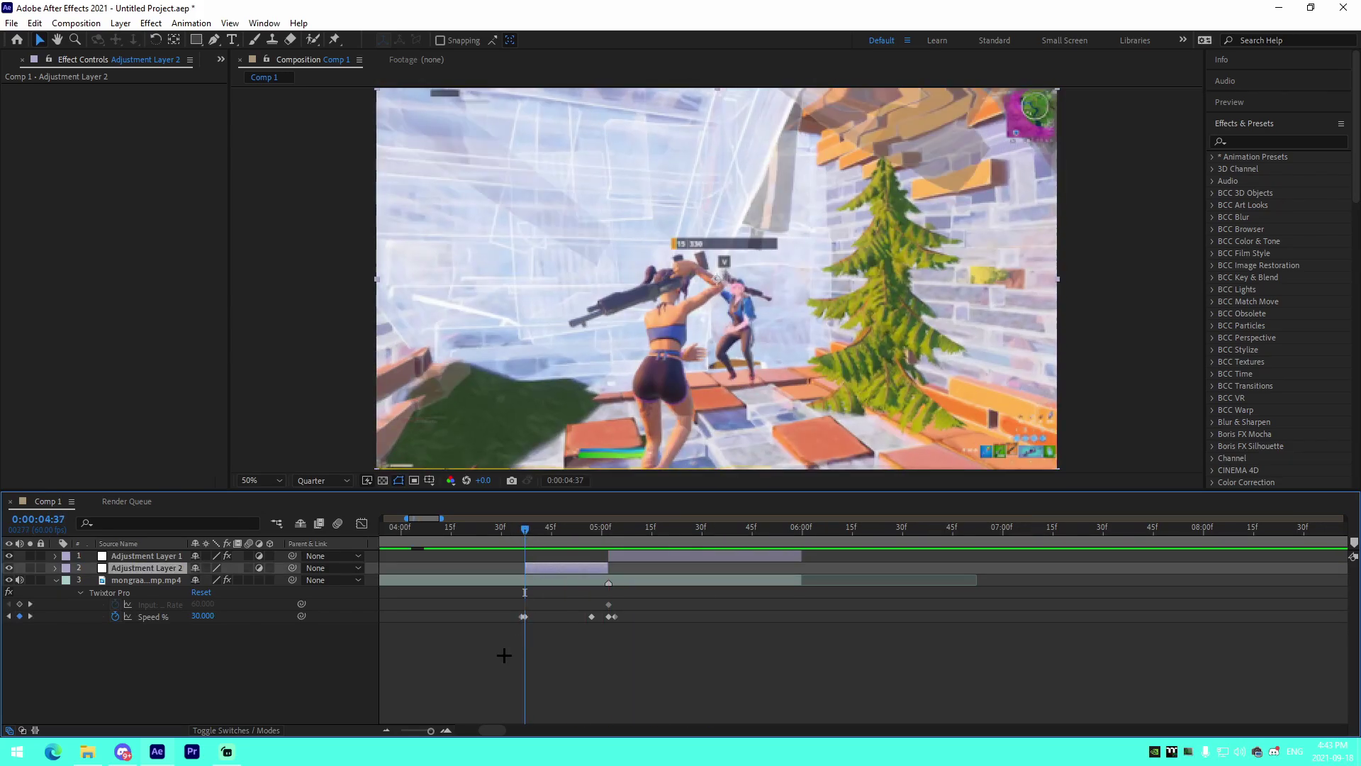
click(446, 731)
click(446, 731)
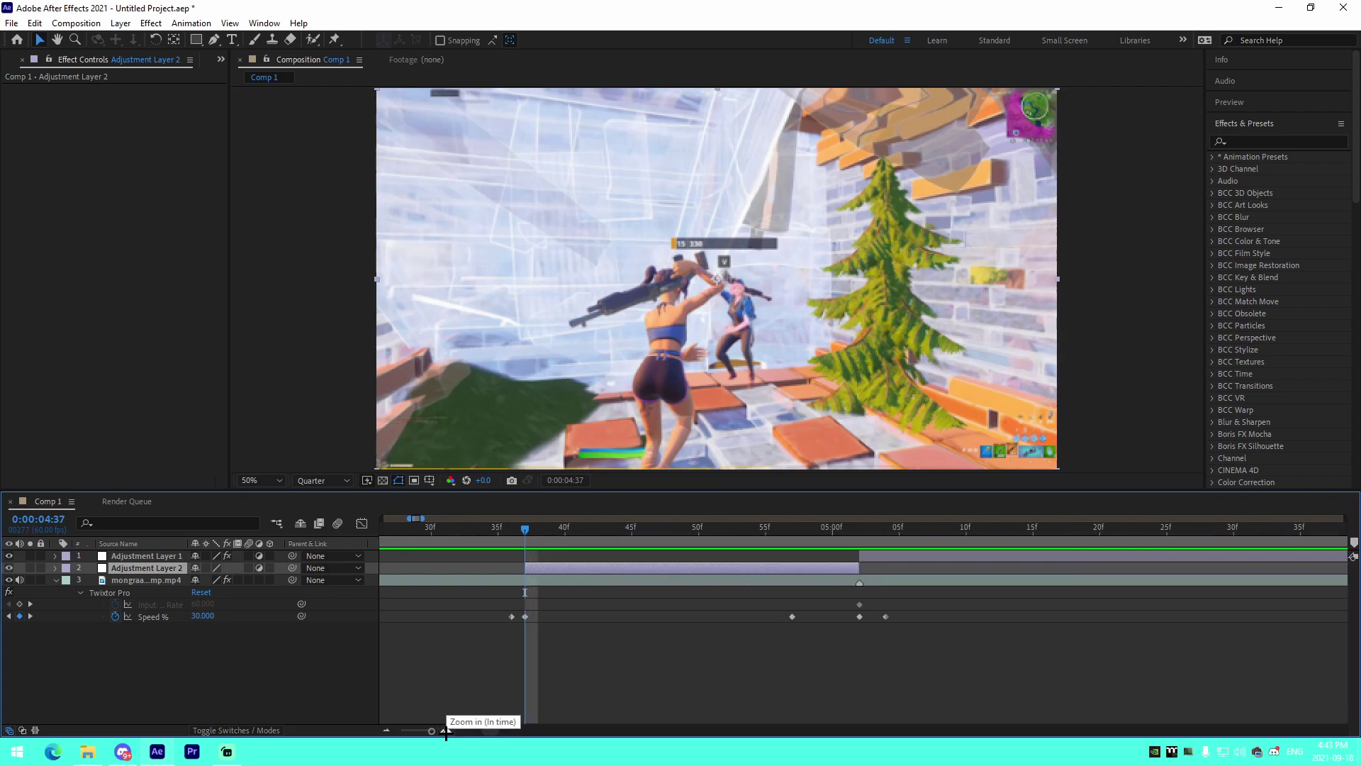
key(Page_Up)
key(Page_Up)
key(Page_Up)
key(Page_Up)
key(Page_Up)
key(Page_Up)
key(Page_Up)
key(Page_Up)
key(Page_Up)
key(Page_Up)
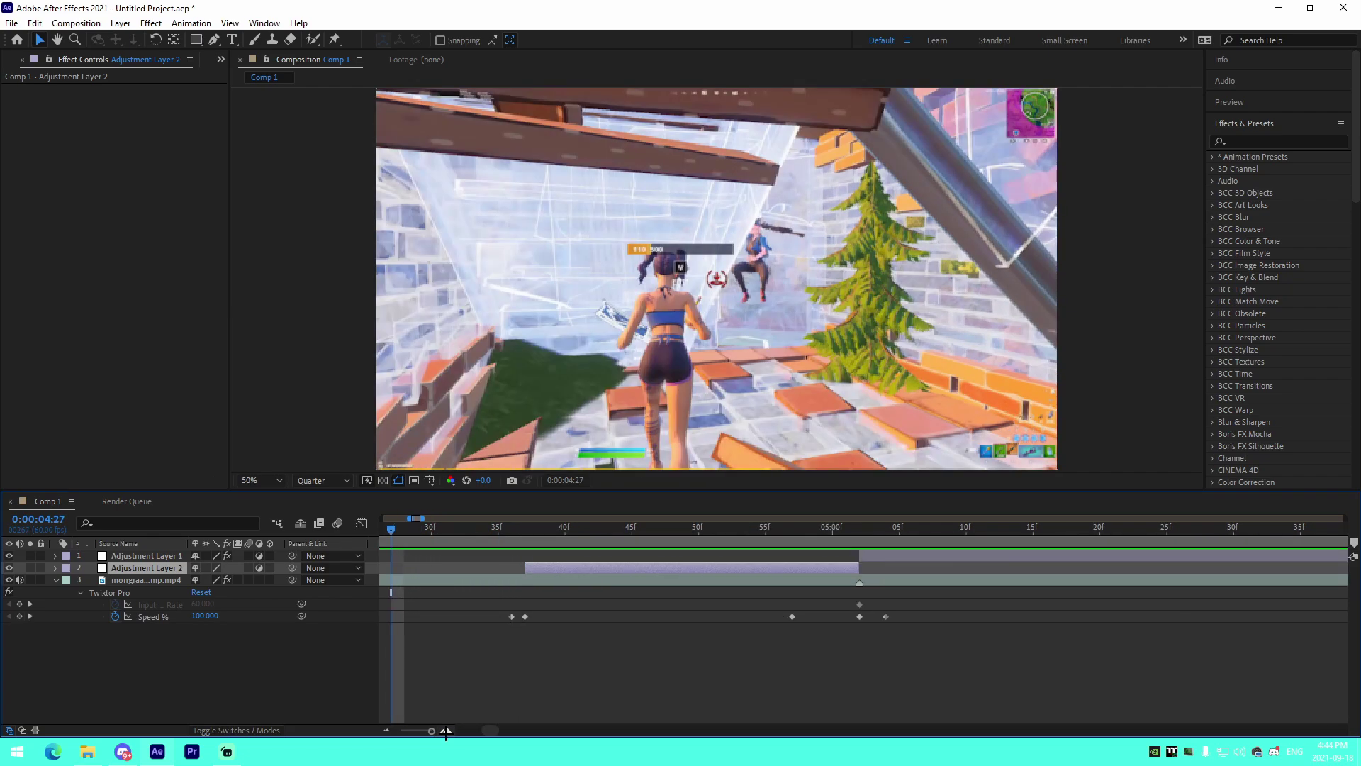
drag(526, 569, 429, 583)
key(minus)
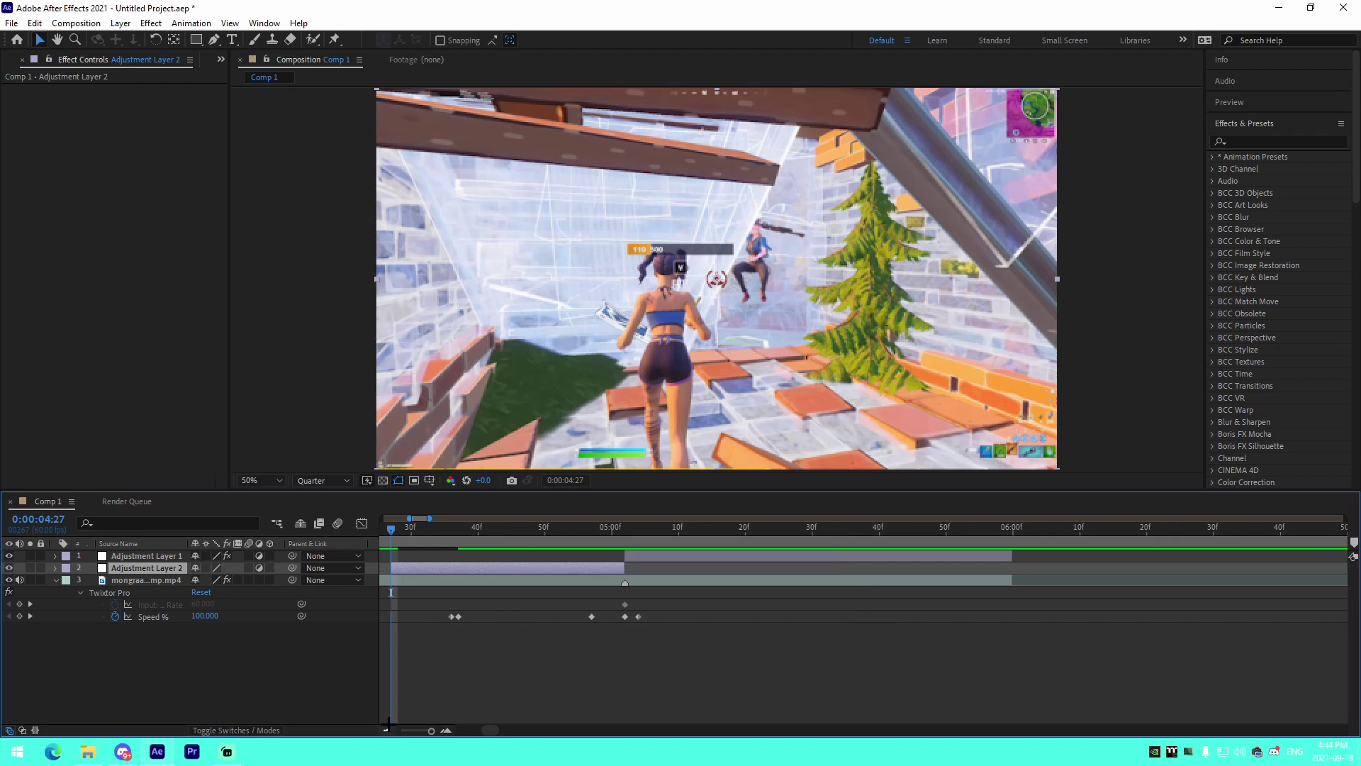
scroll(517, 638, left, 4)
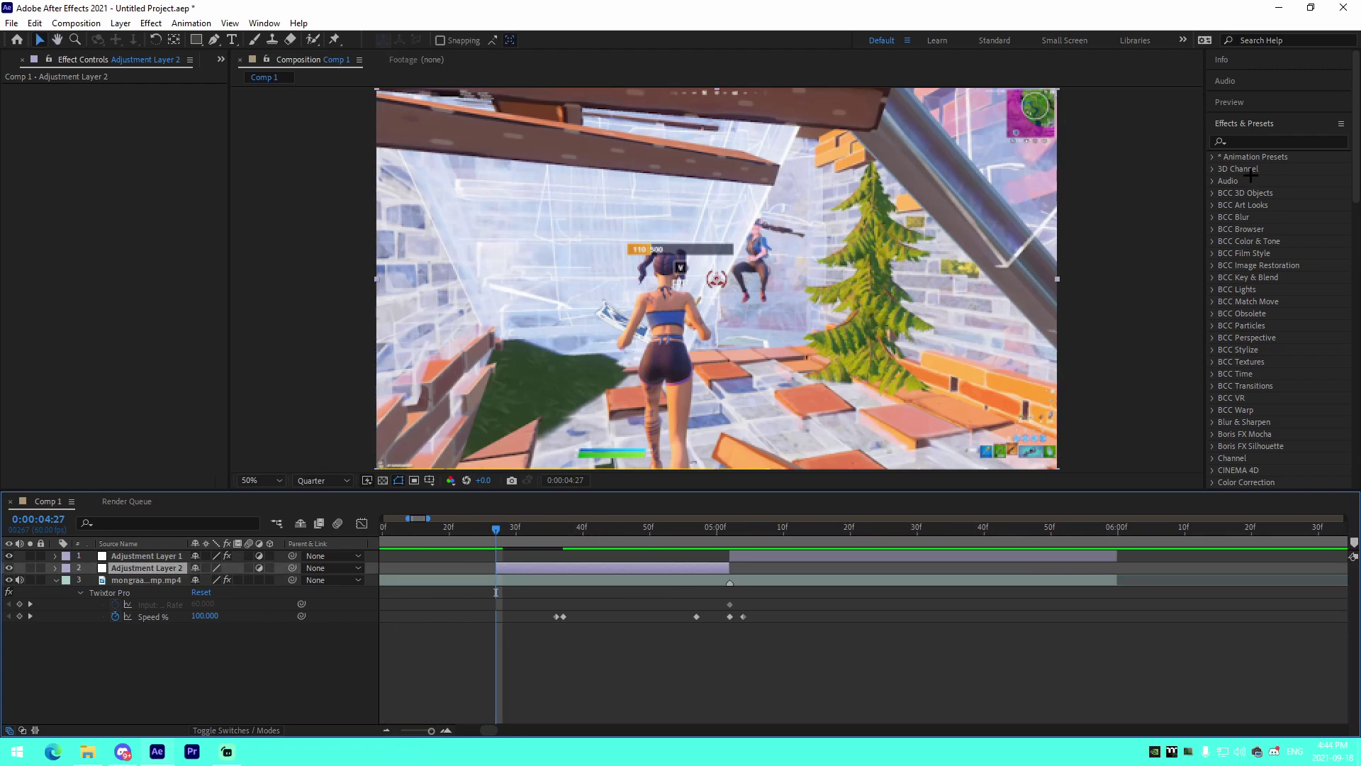
- Search the effects for "vignett" and apply S_Vignette to Adjustment Layer 2
click(1245, 141)
text(vigne)
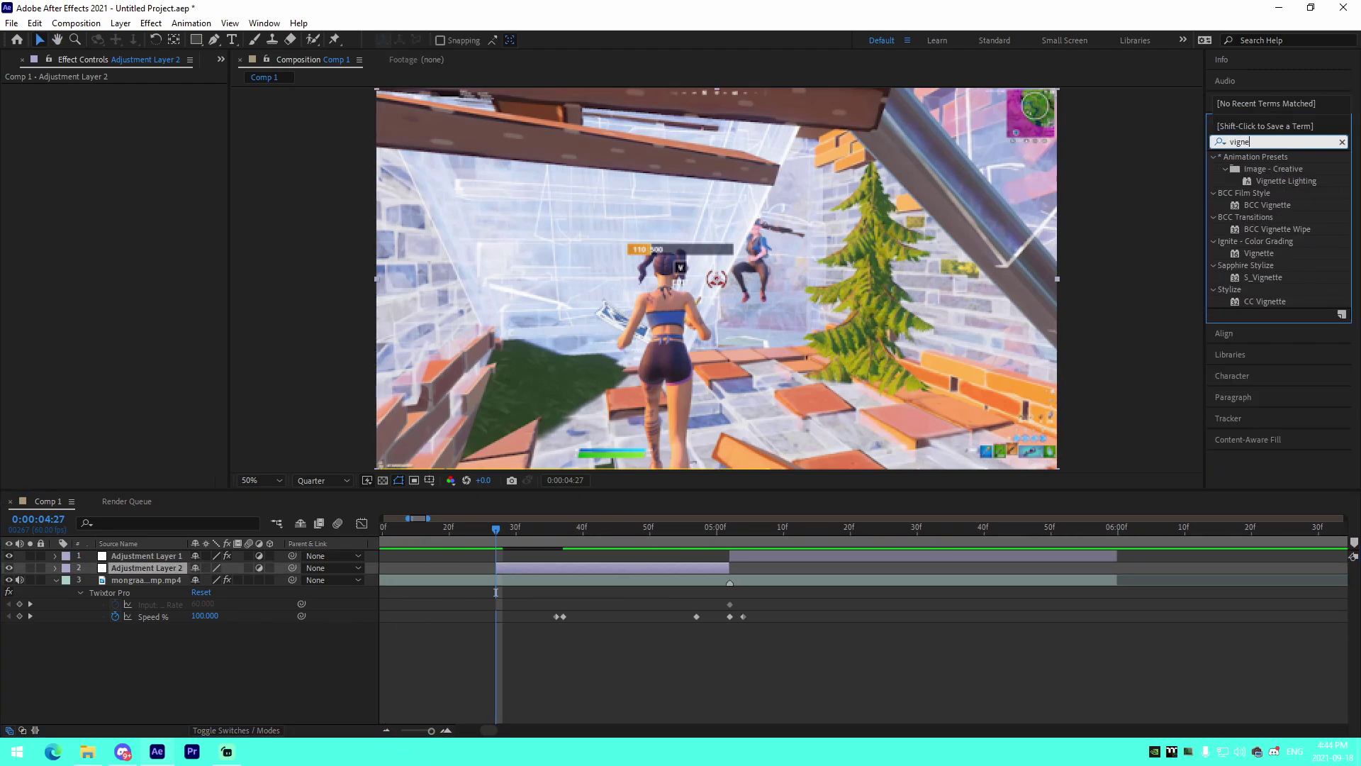
text(tt)
drag(1257, 278, 587, 567)
- Search the effects for "mono" and apply S_Monochrome to Adjustment Layer 2
double_click(1259, 141)
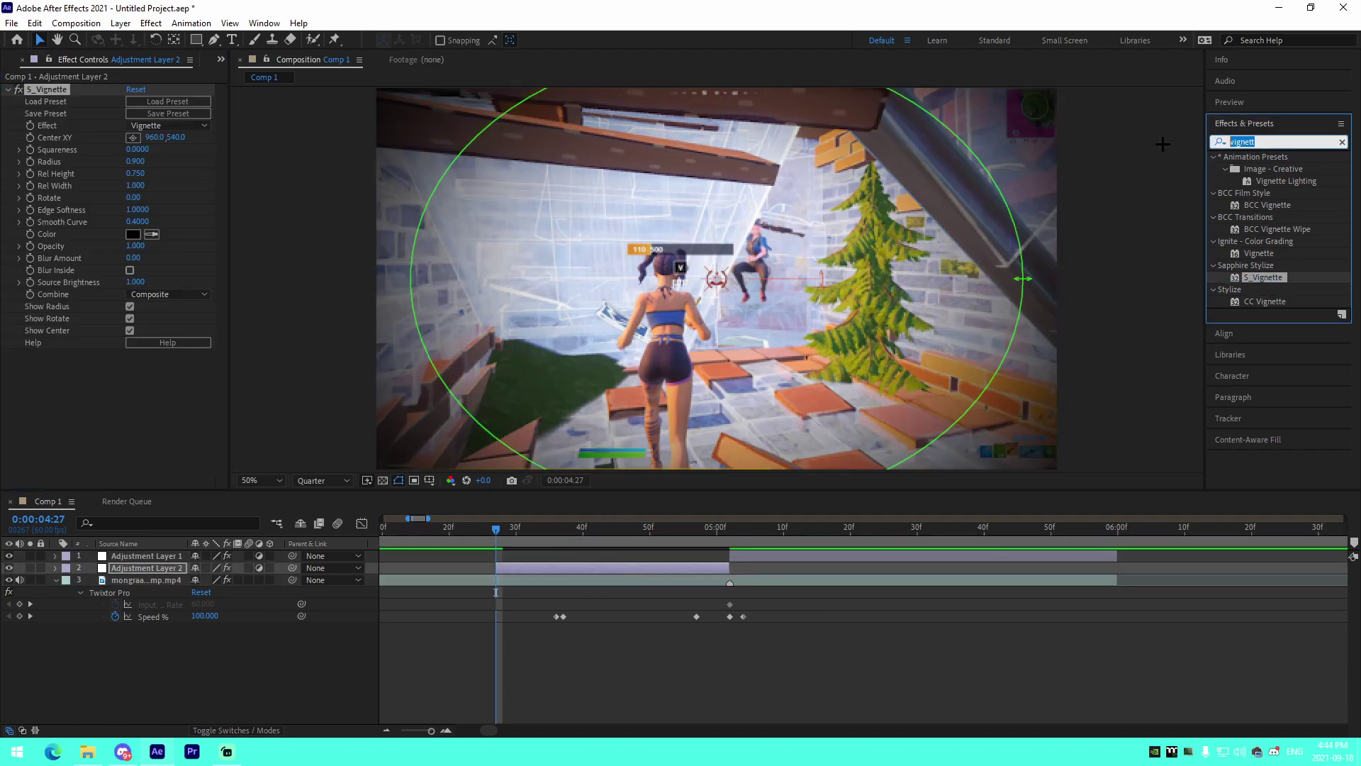
text(mono)
click(1270, 168)
drag(1270, 168, 612, 566)
- Search the effects for "flicker" and apply S_Flicker to Adjustment Layer 2
double_click(1293, 139)
text(fkiic)
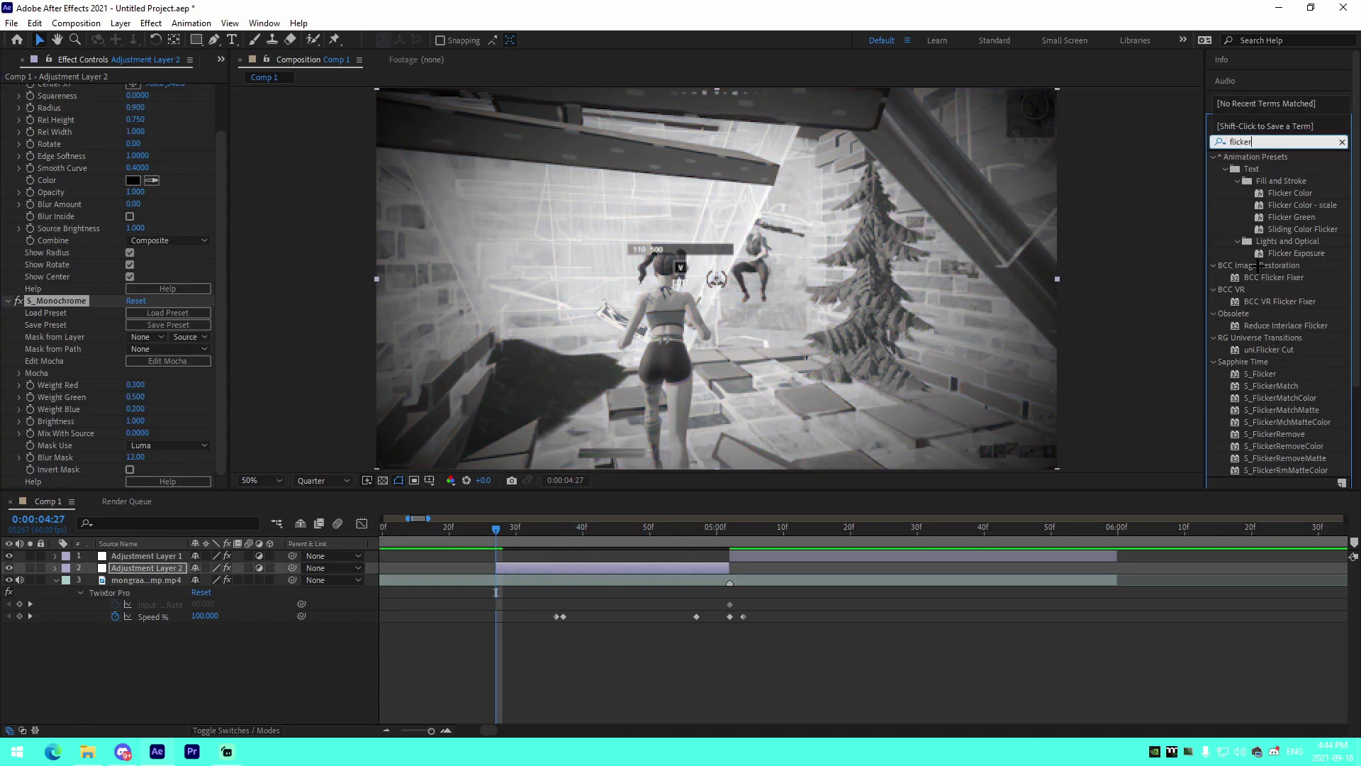
drag(1260, 375, 543, 571)
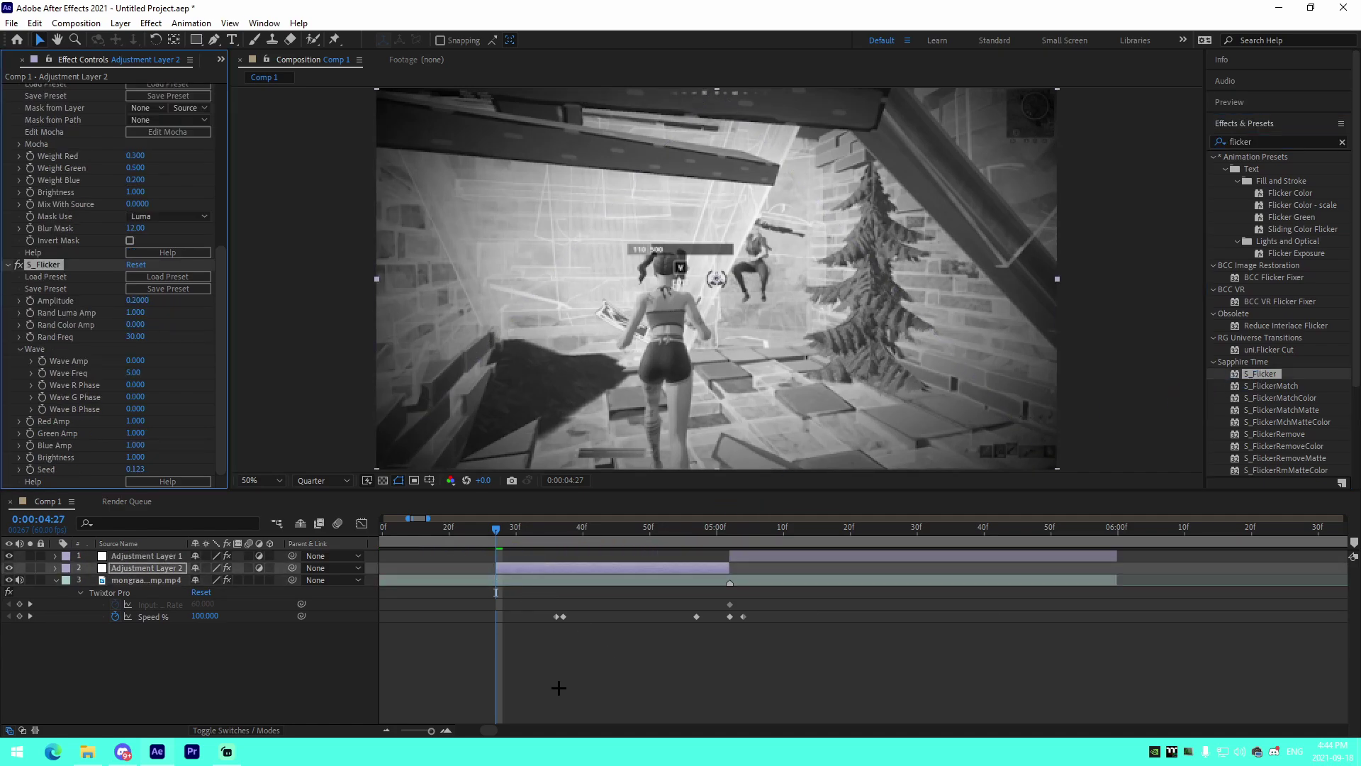
scroll(107, 397, up, 5)
click(596, 657)
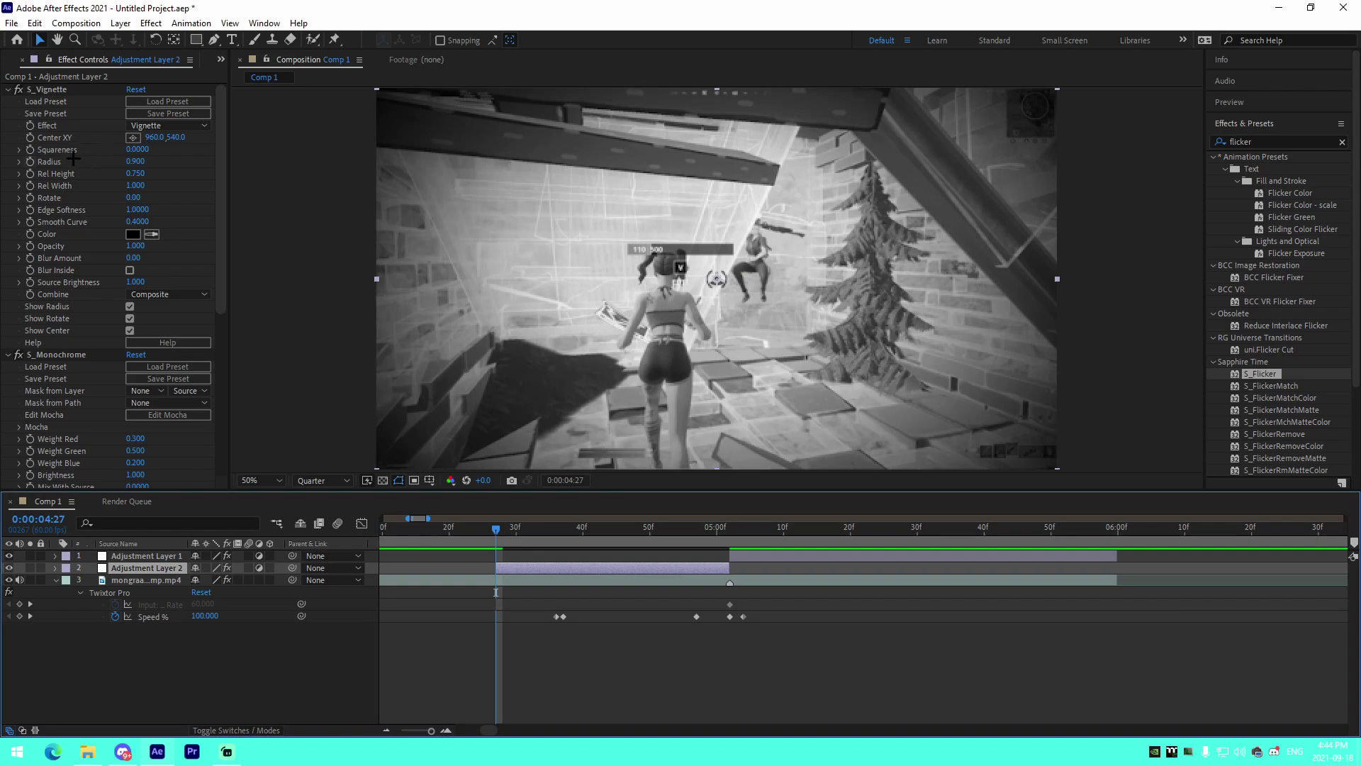
- Try several radius values for the S_Vignette effect and settle on 0.85
click(136, 162)
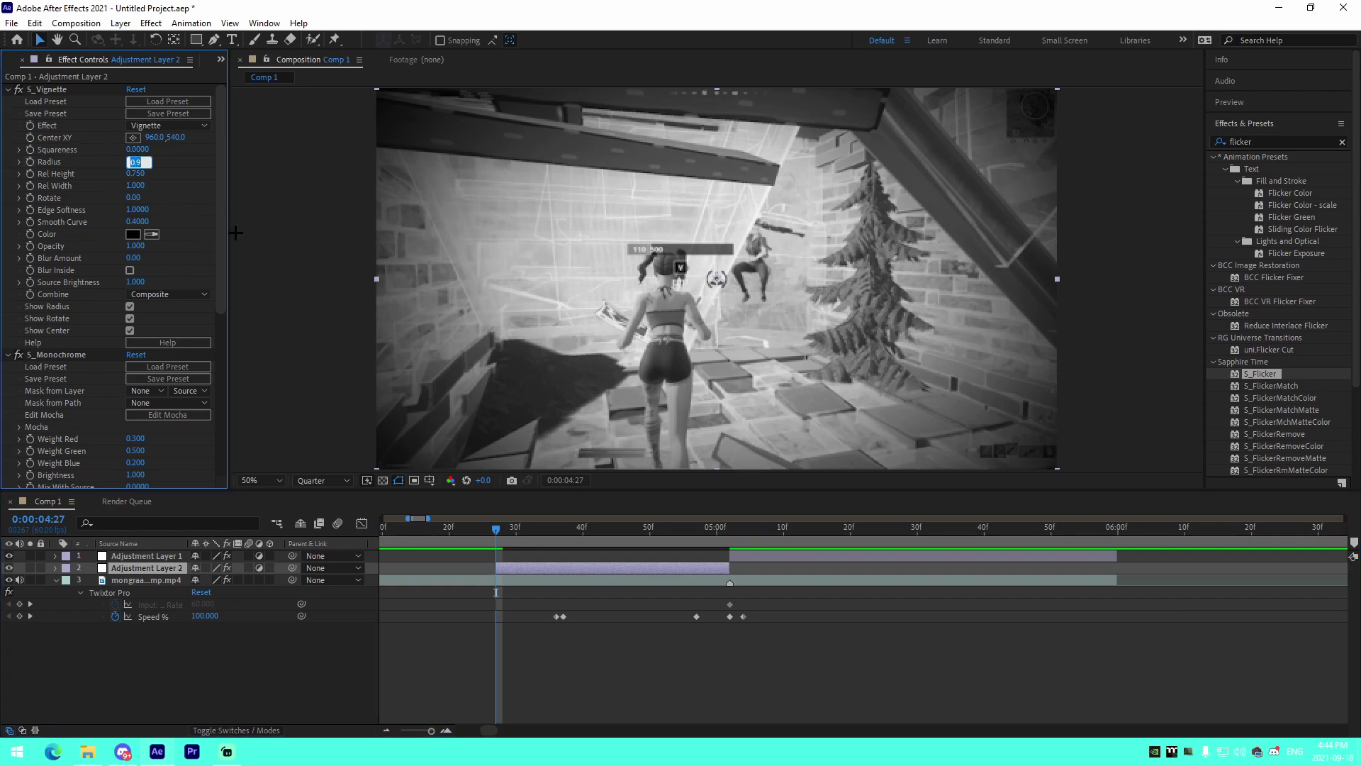
text(.95)
key(Return)
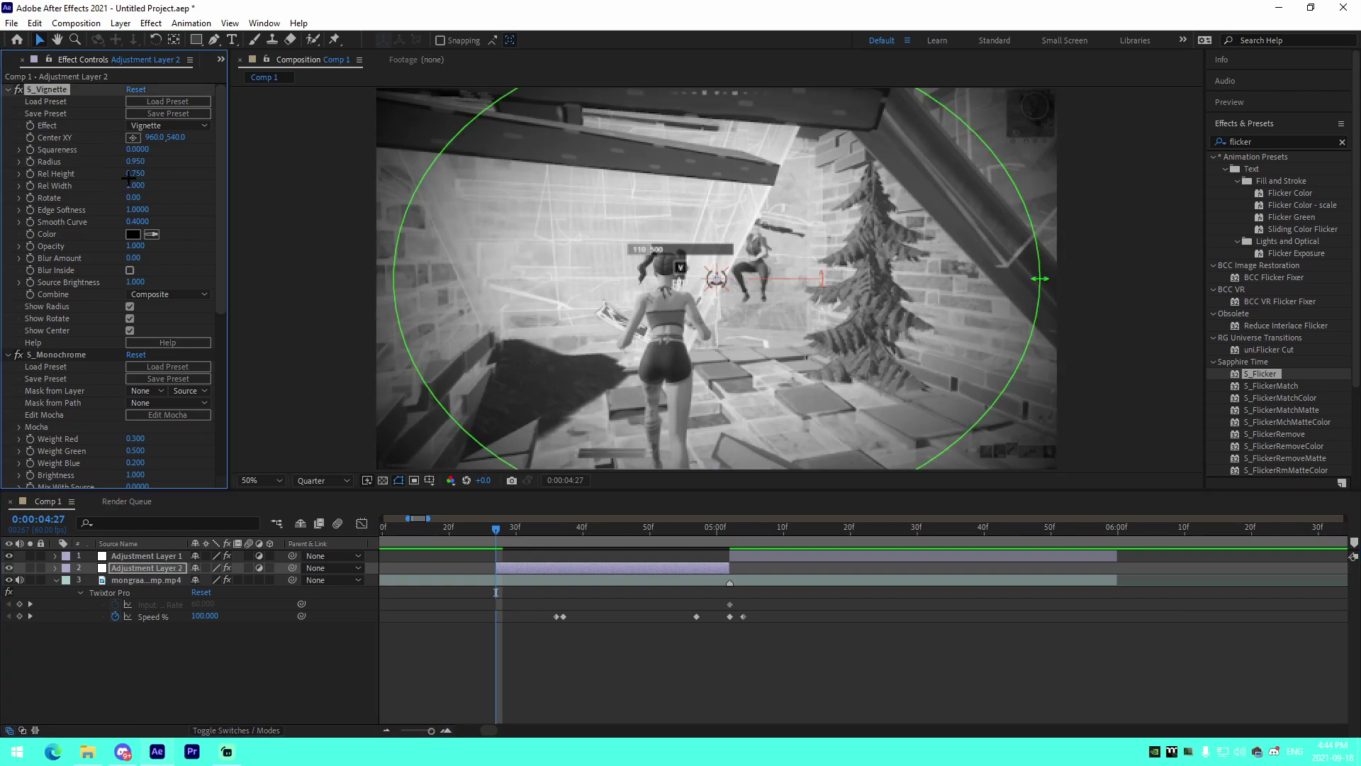
drag(139, 162, 119, 170)
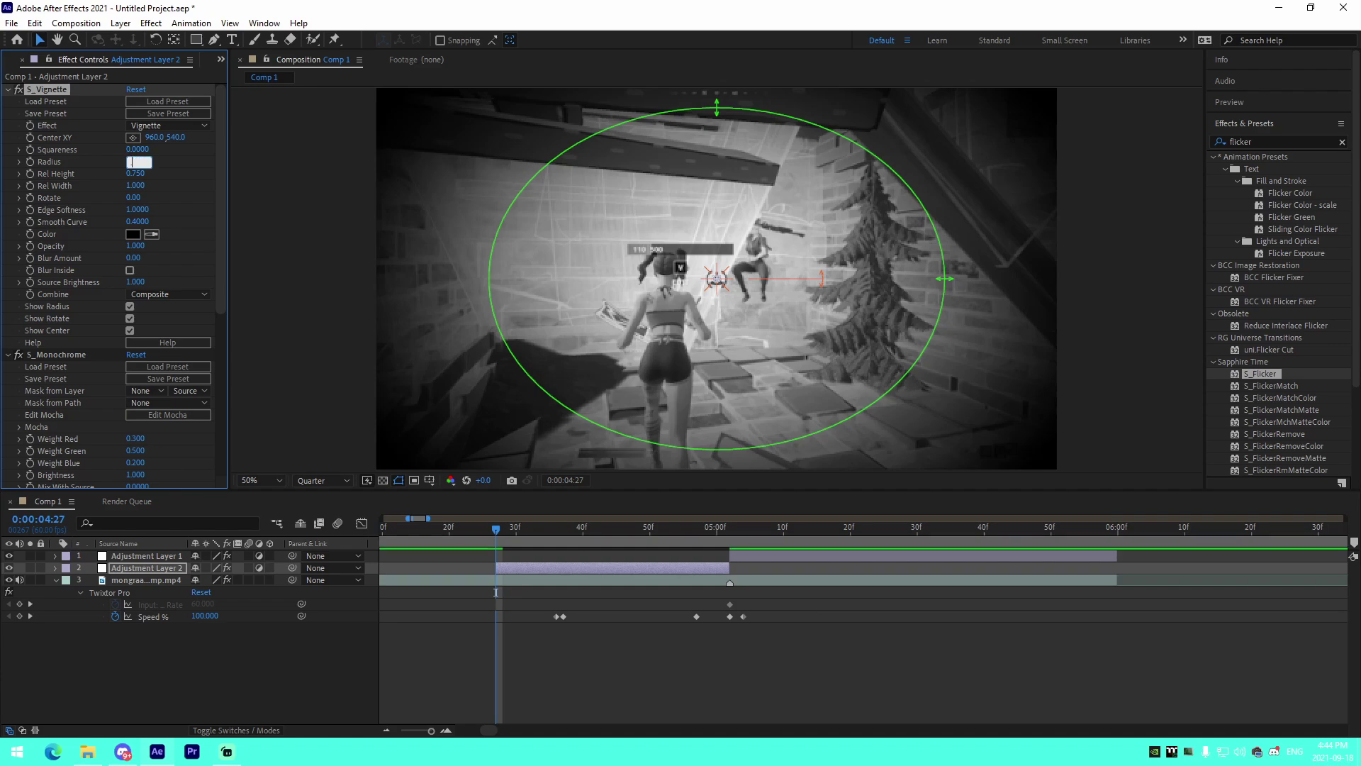
key(Return)
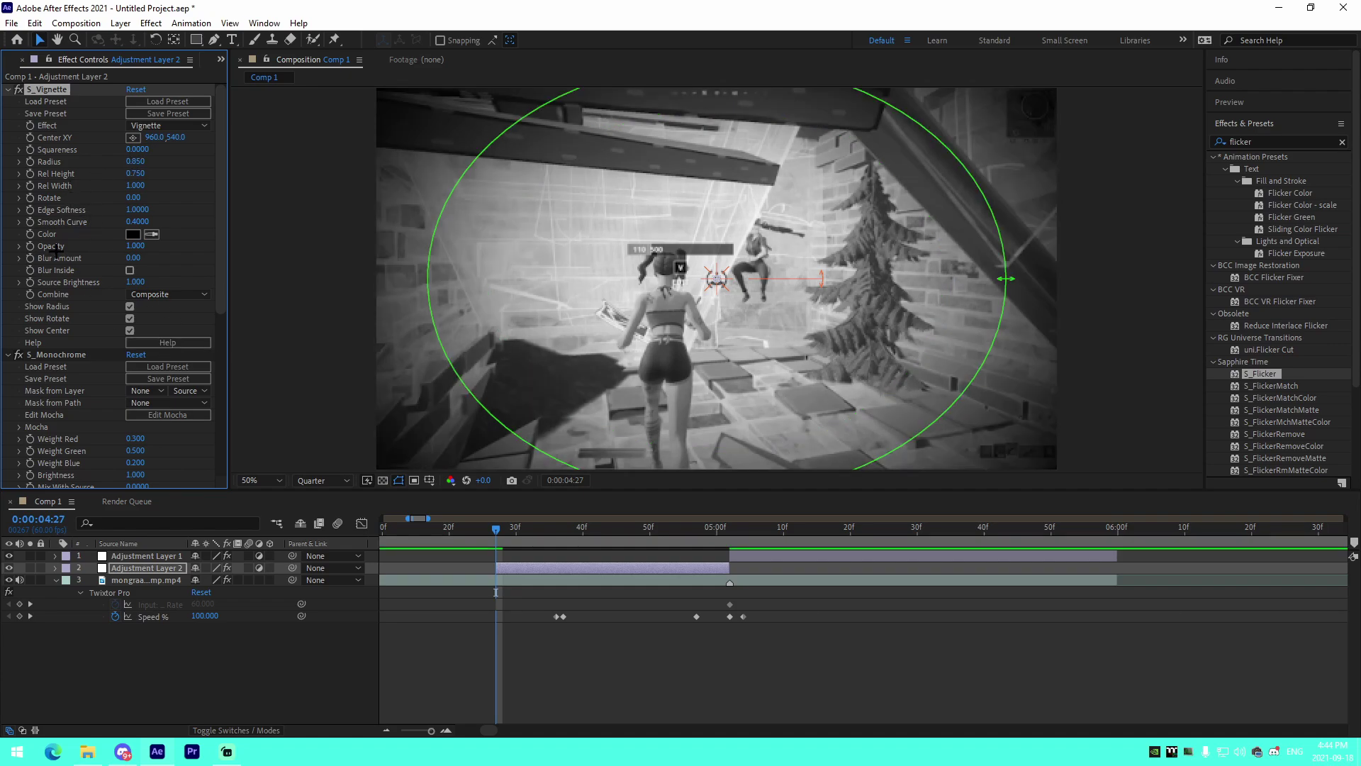
- Keyframe the S_Vignette opacity from 0 at 0:00:04:27 to 1 at 0:00:04:37
click(479, 604)
click(23, 249)
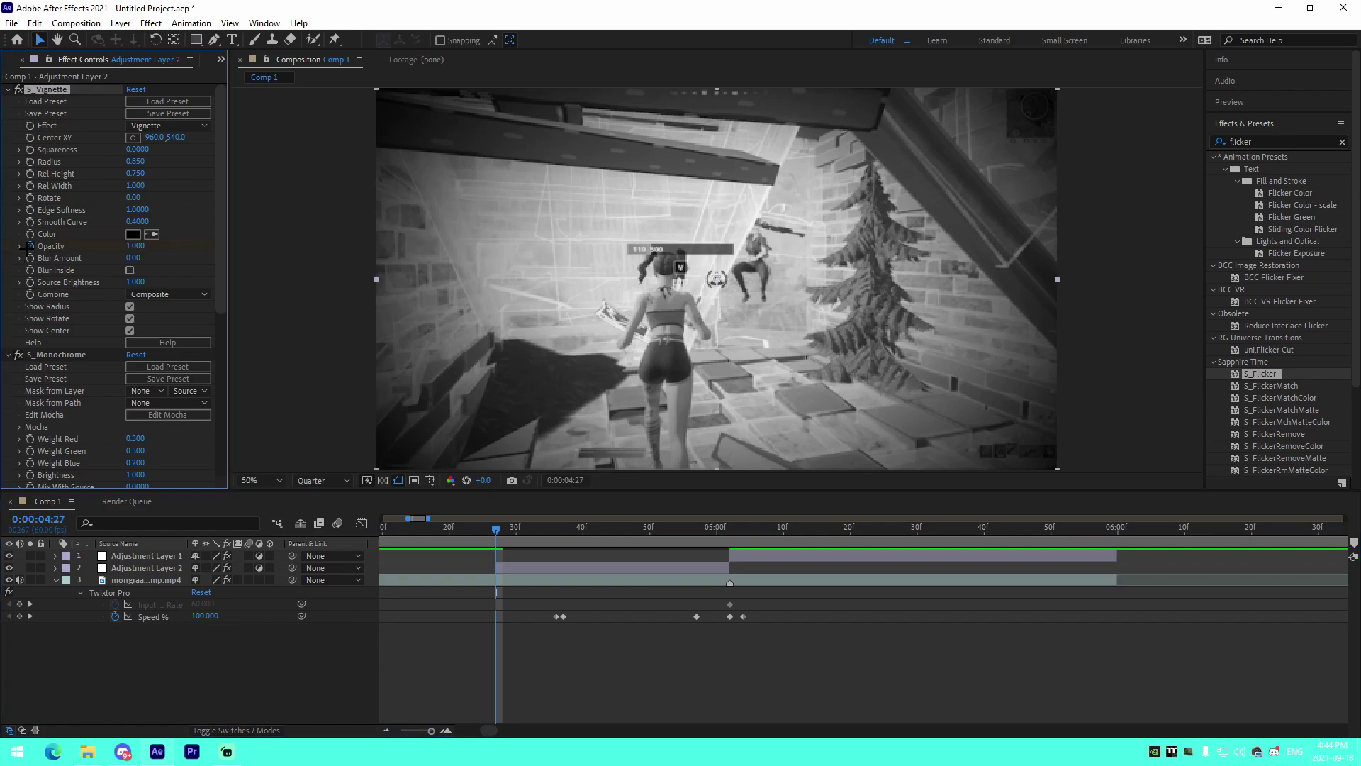
key(Return)
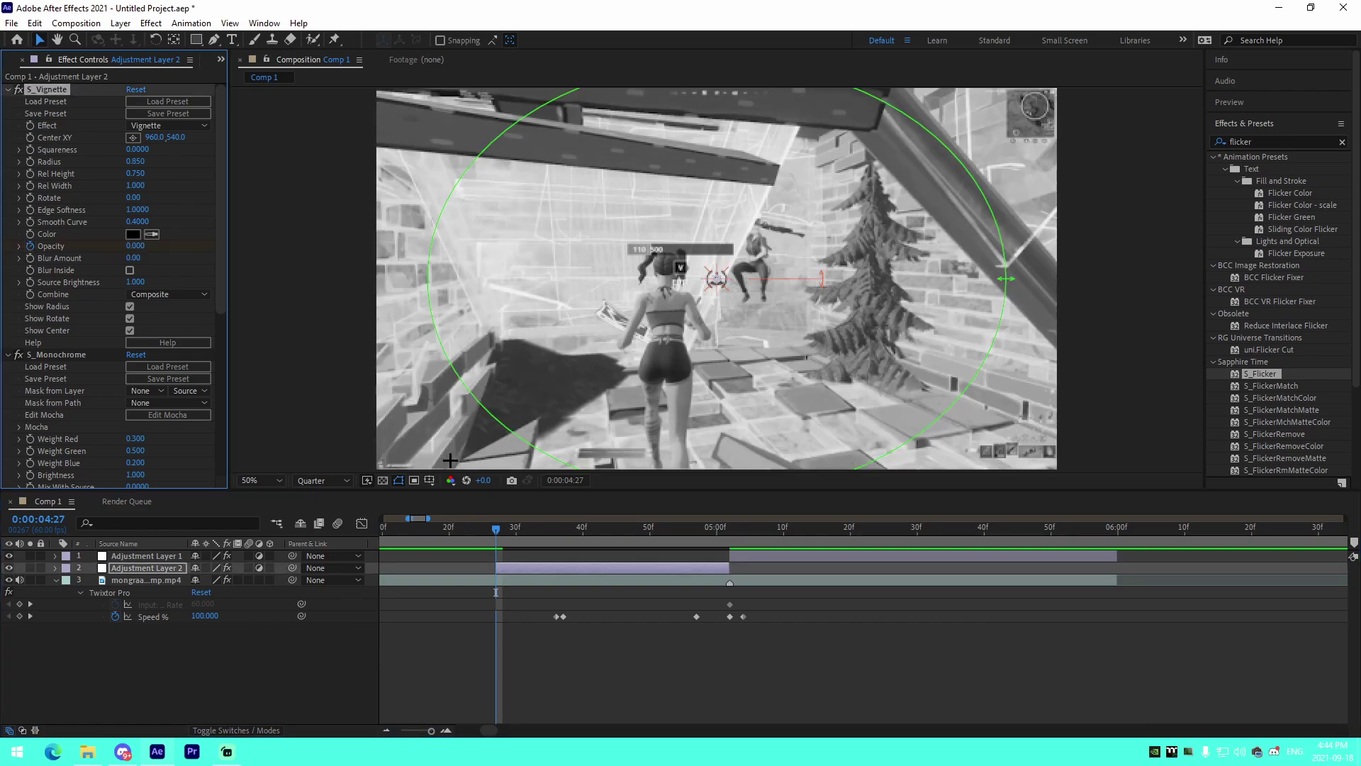
click(558, 532)
click(567, 570)
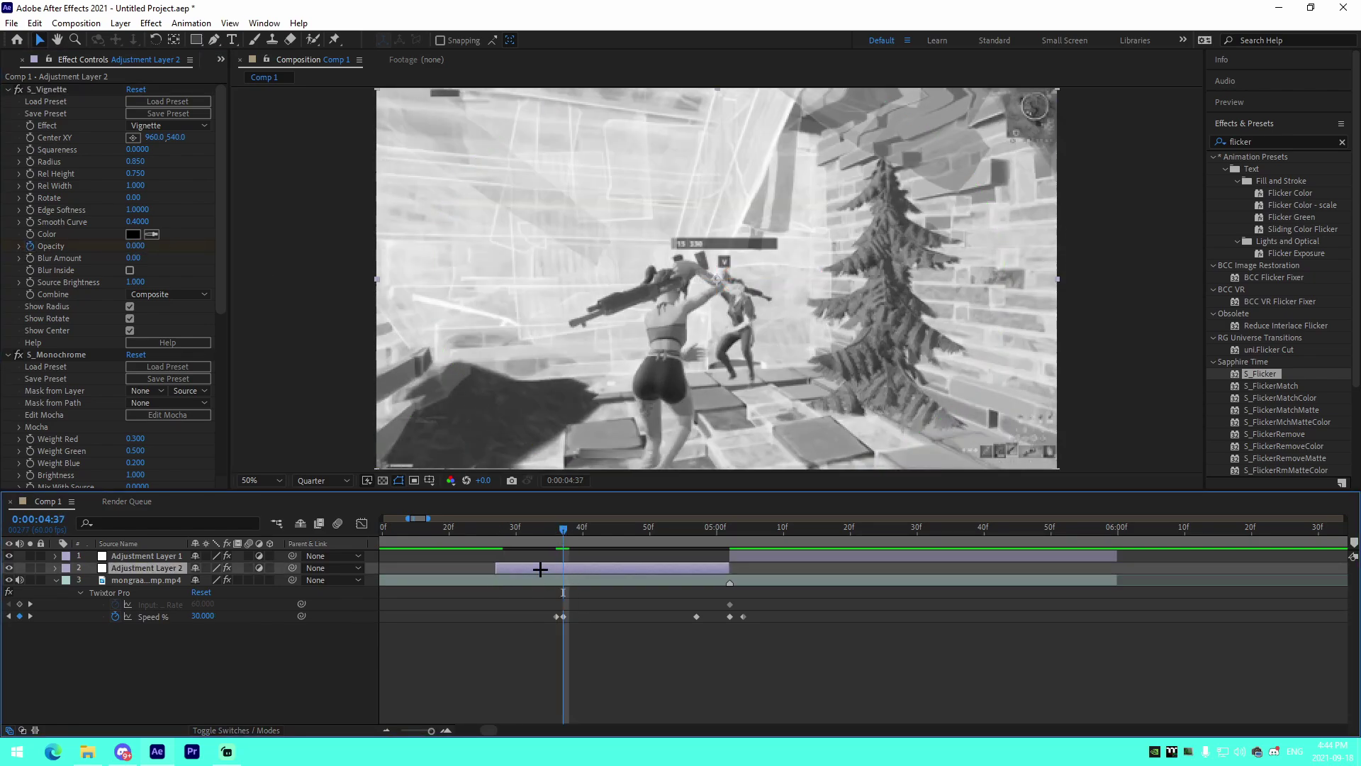
click(141, 246)
text(1)
key(Return)
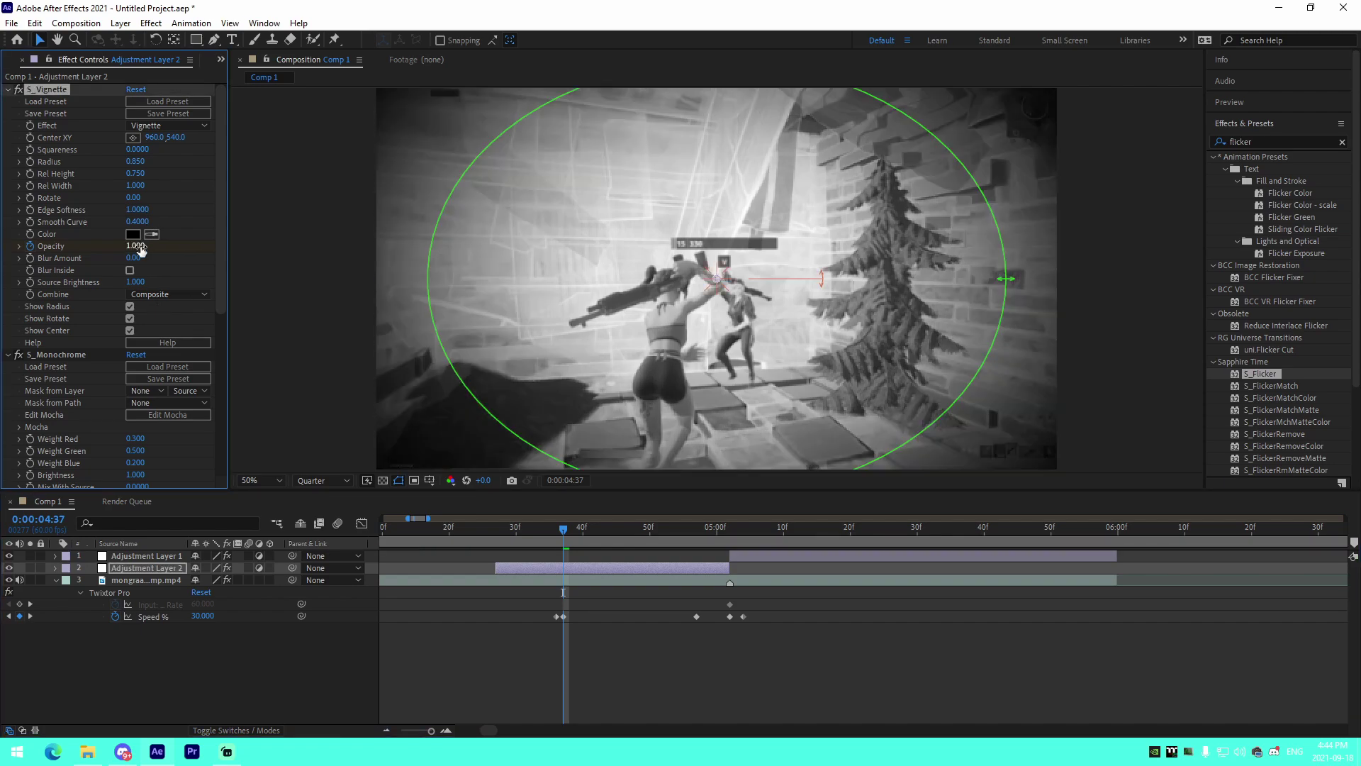
- Keyframe the S_Monochrome Mix With Source from 1 at 0:00:04:27 to 0.4 at 0:00:04:37 and return to the layer's start
click(496, 528)
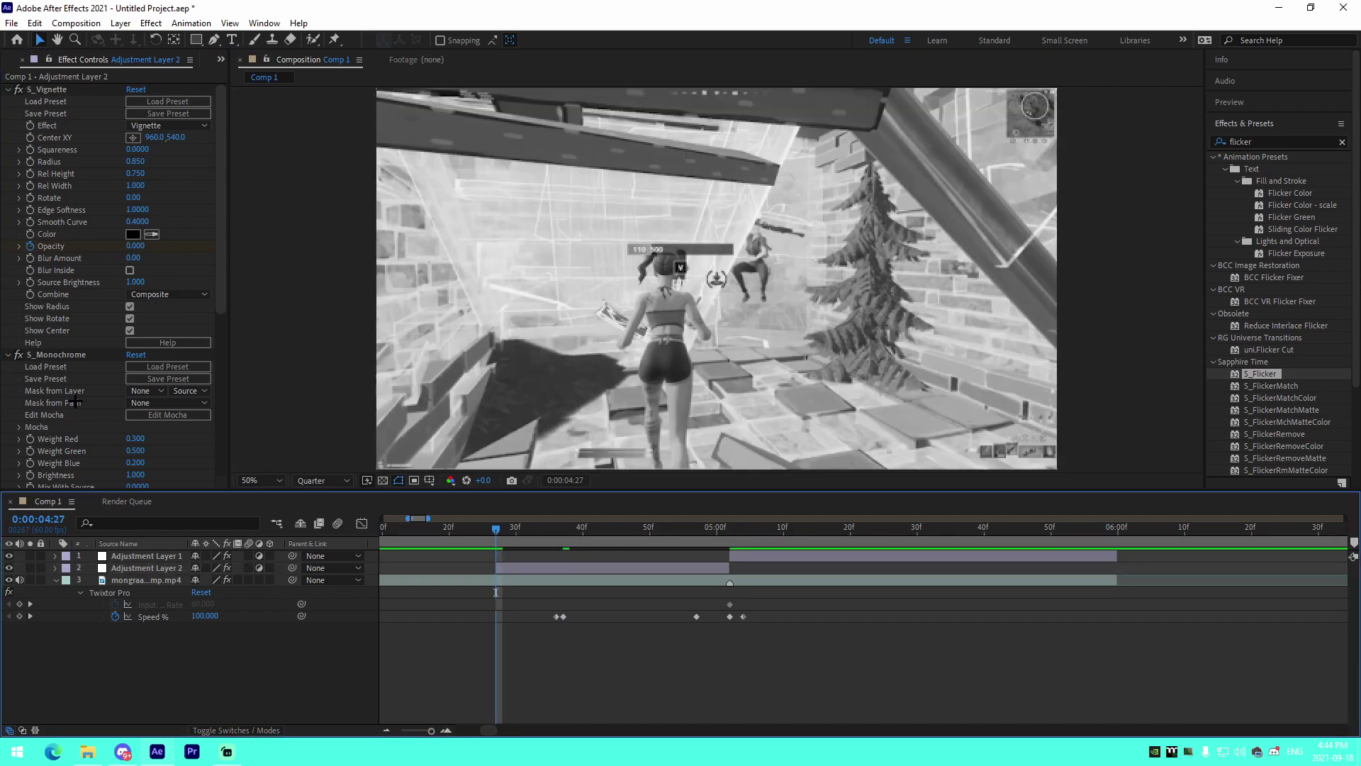
scroll(32, 404, down, 5)
click(137, 295)
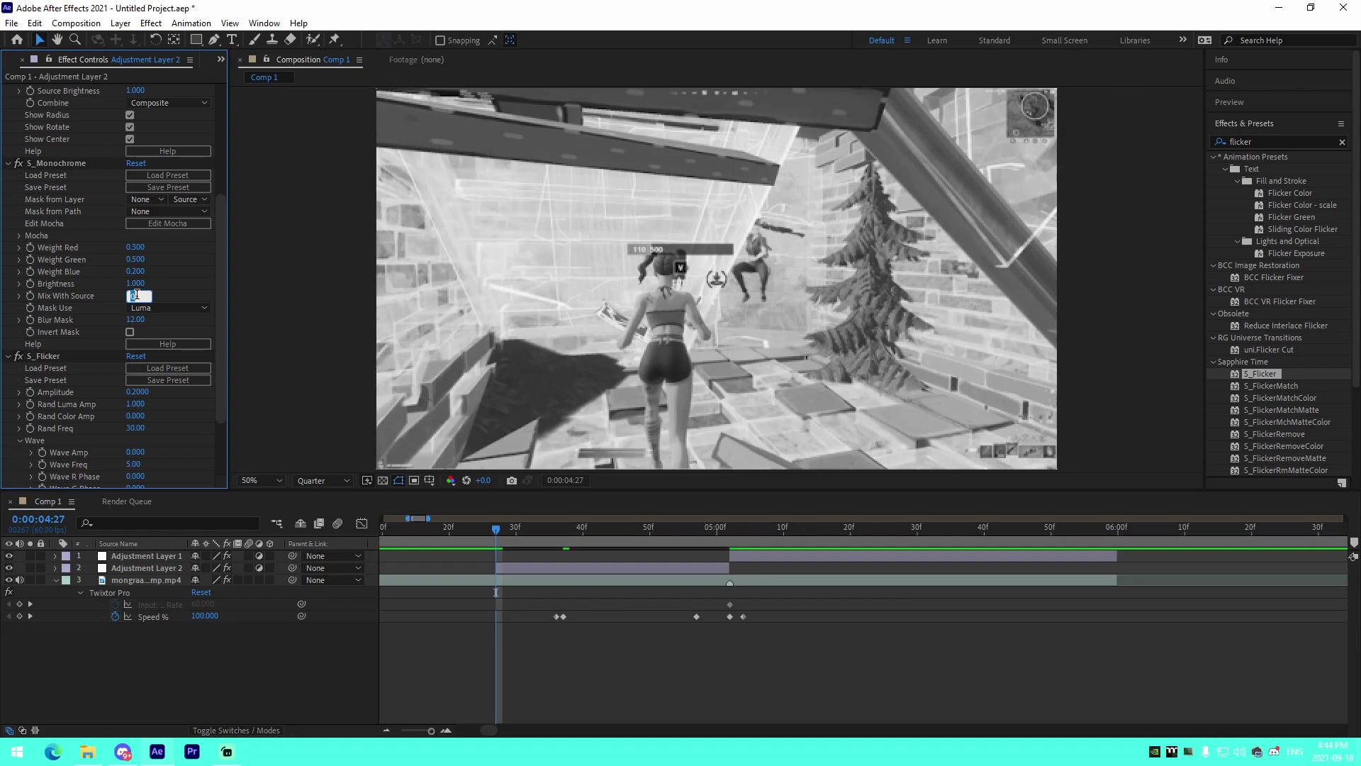
text(1)
key(Return)
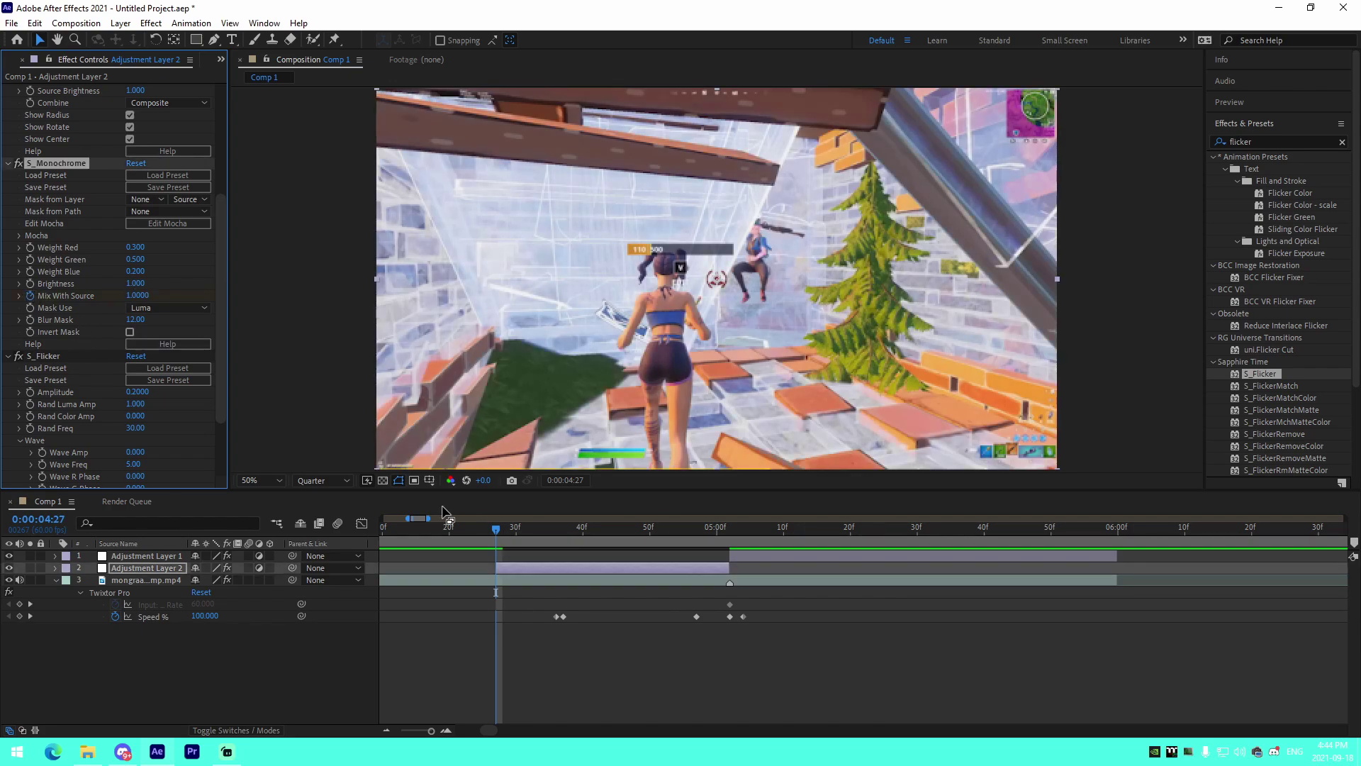
drag(556, 527, 563, 527)
click(140, 295)
text(0.4)
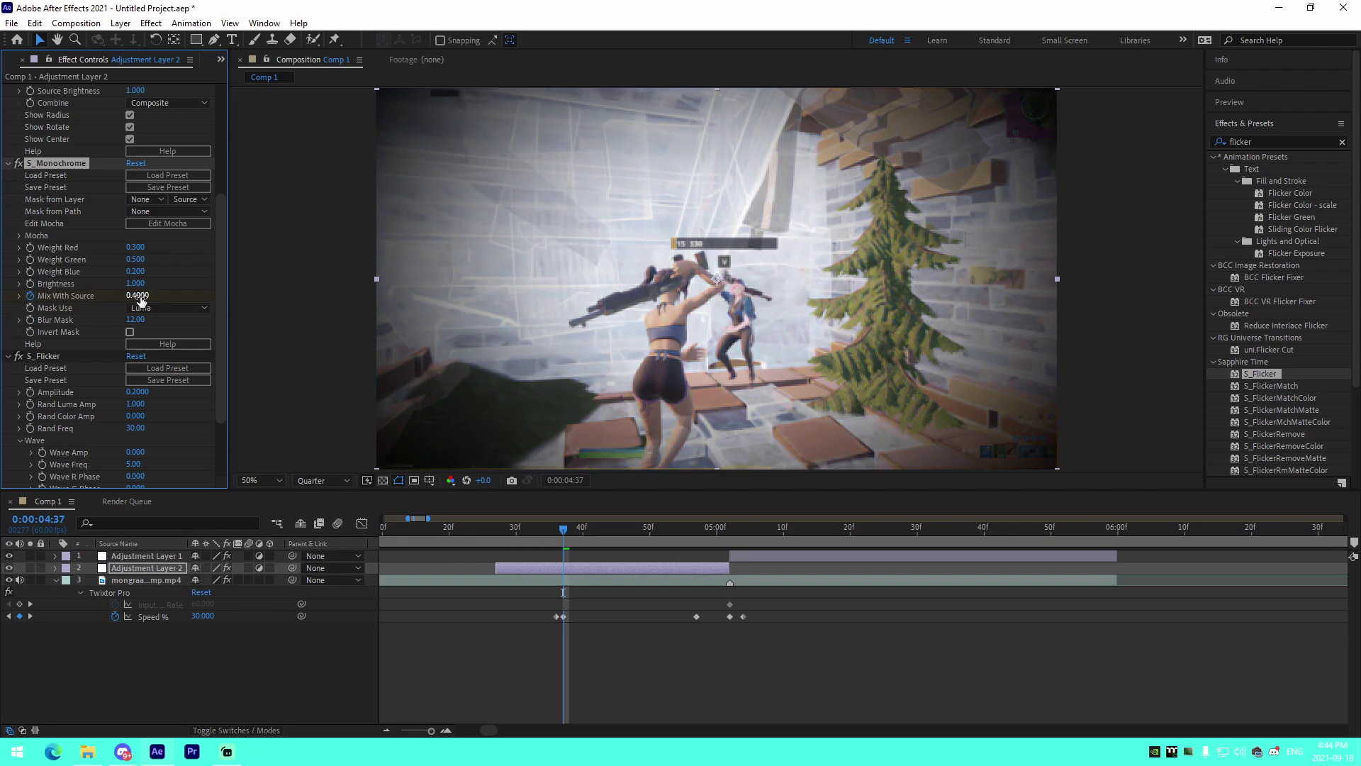
click(496, 527)
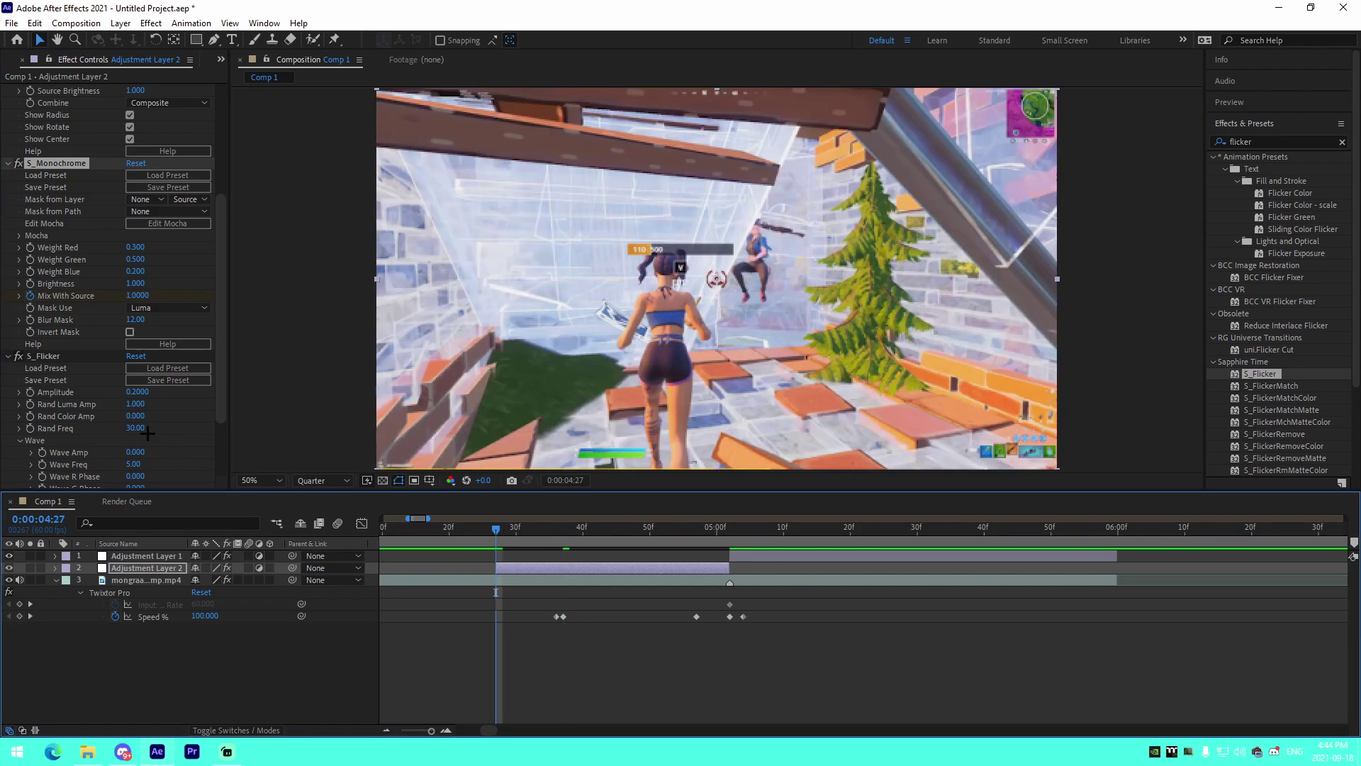
- Keyframe the S_Flicker Amplitude from 0 at 0:00:04:37 to 0.74 at 0:00:04:52
scroll(147, 432, down, 3)
drag(549, 527, 563, 527)
click(573, 574)
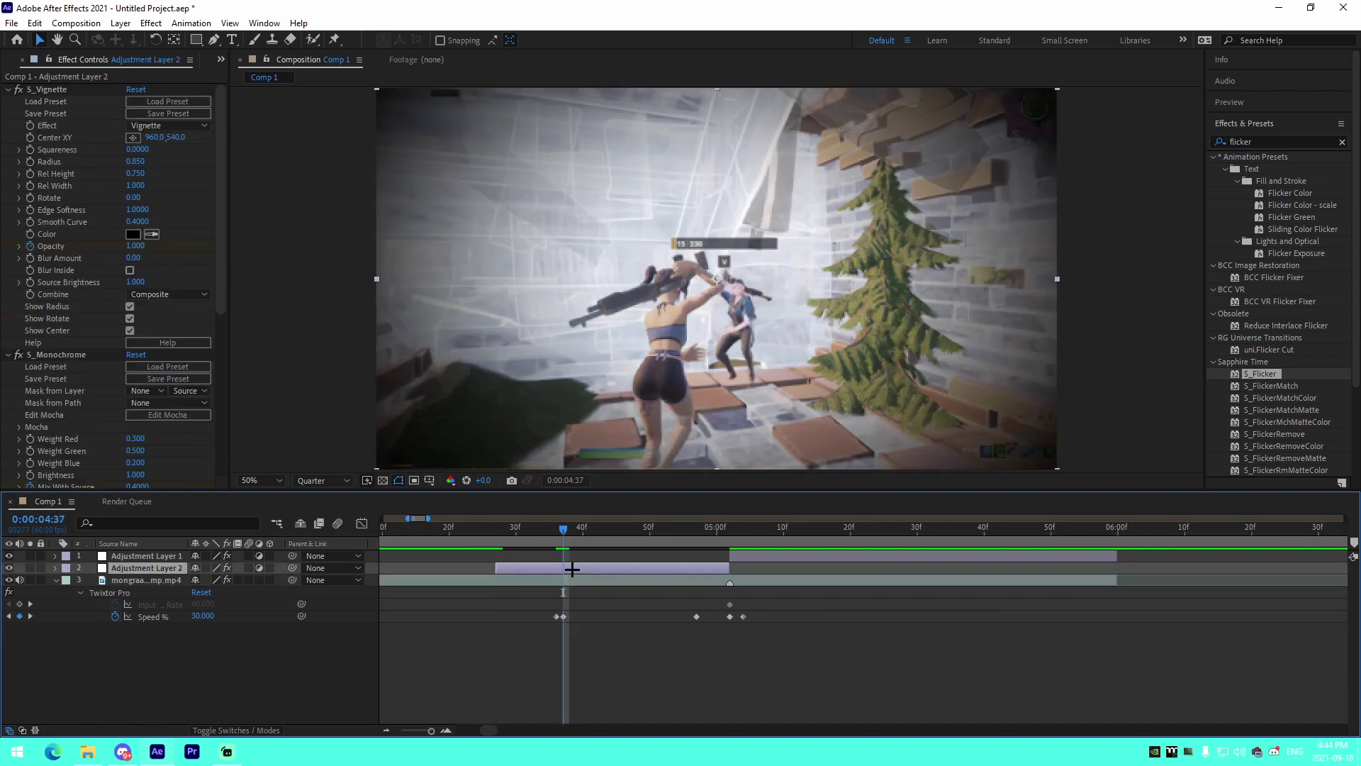
scroll(36, 439, down, 9)
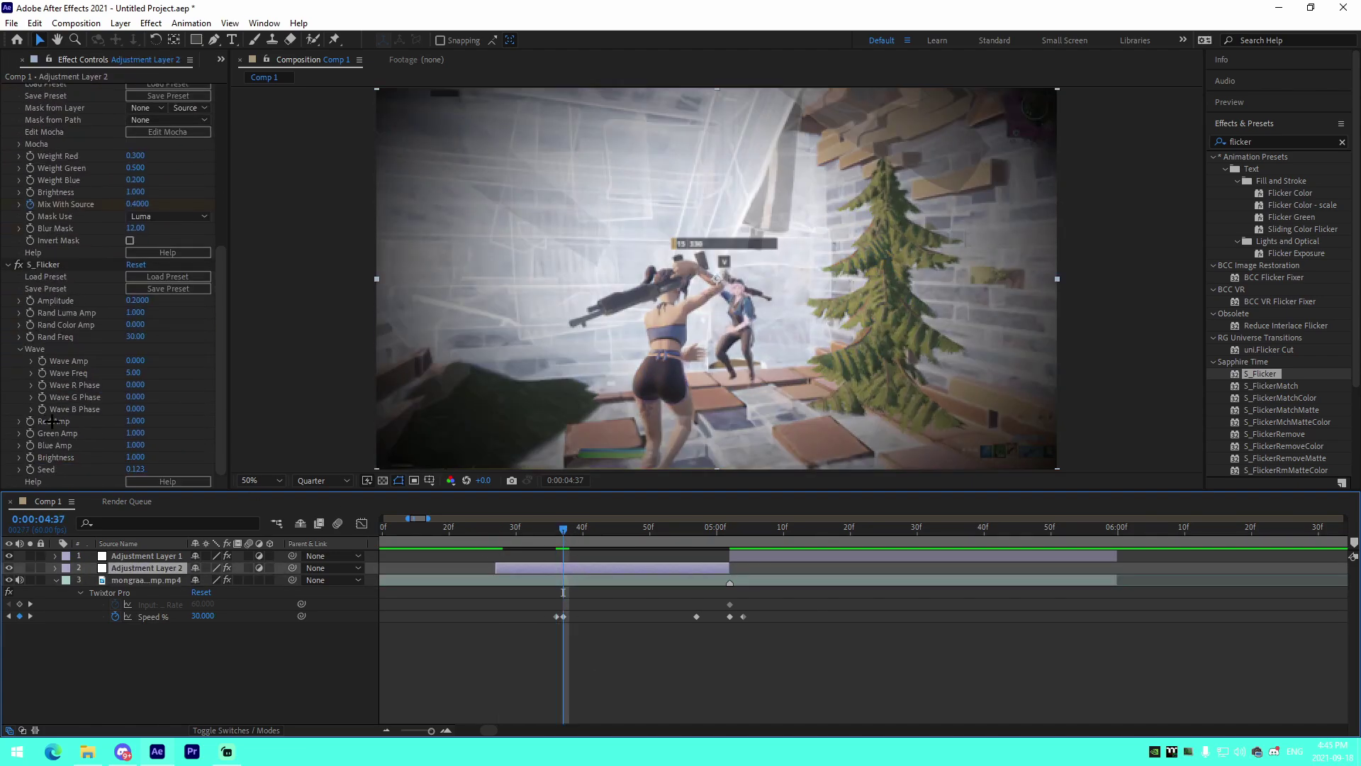
click(24, 301)
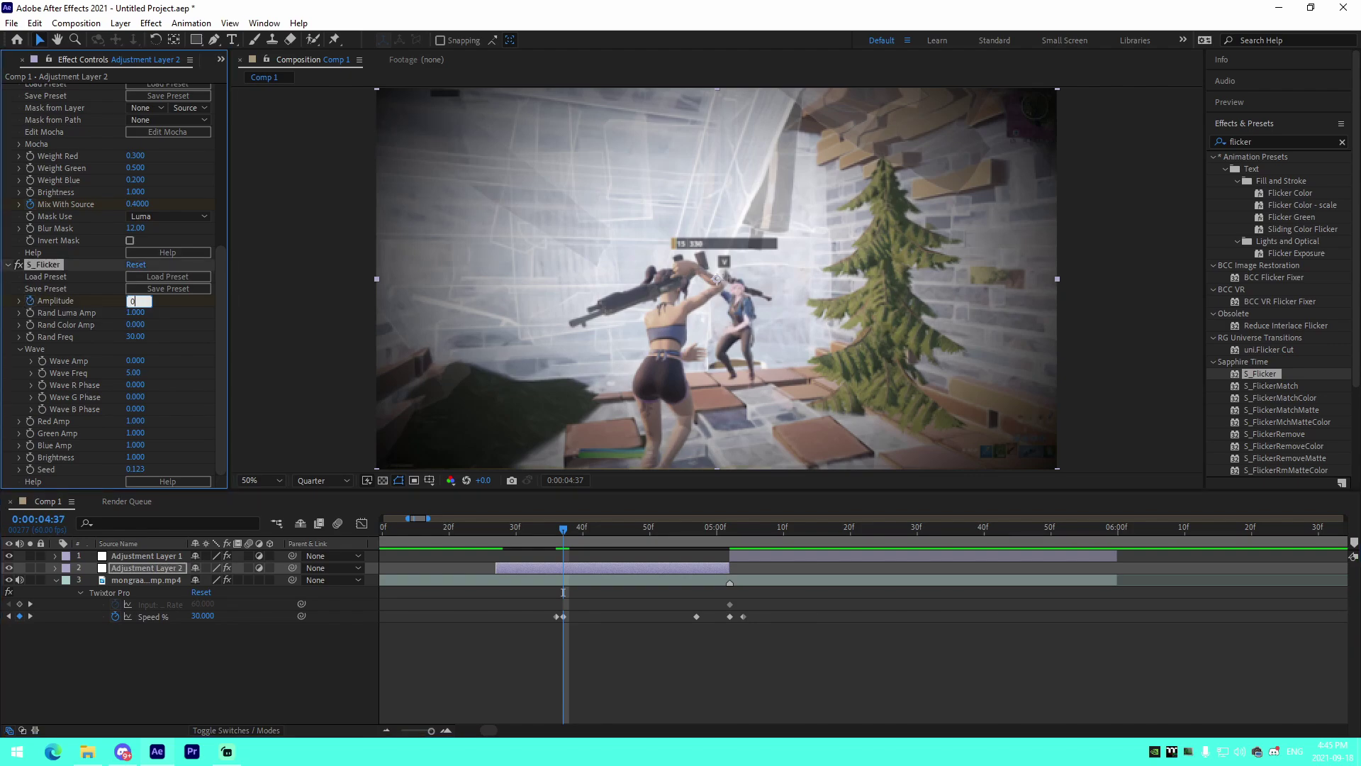
key(space)
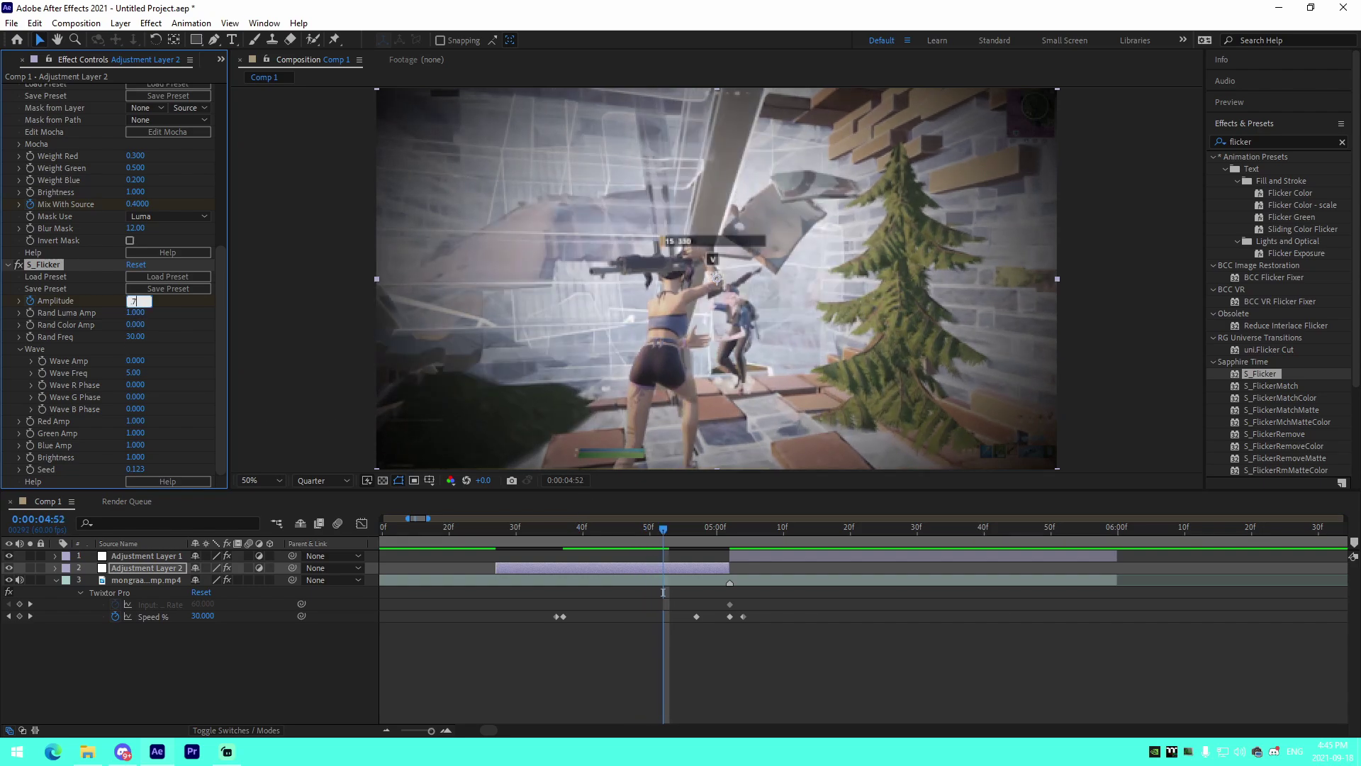
text(4)
key(Return)
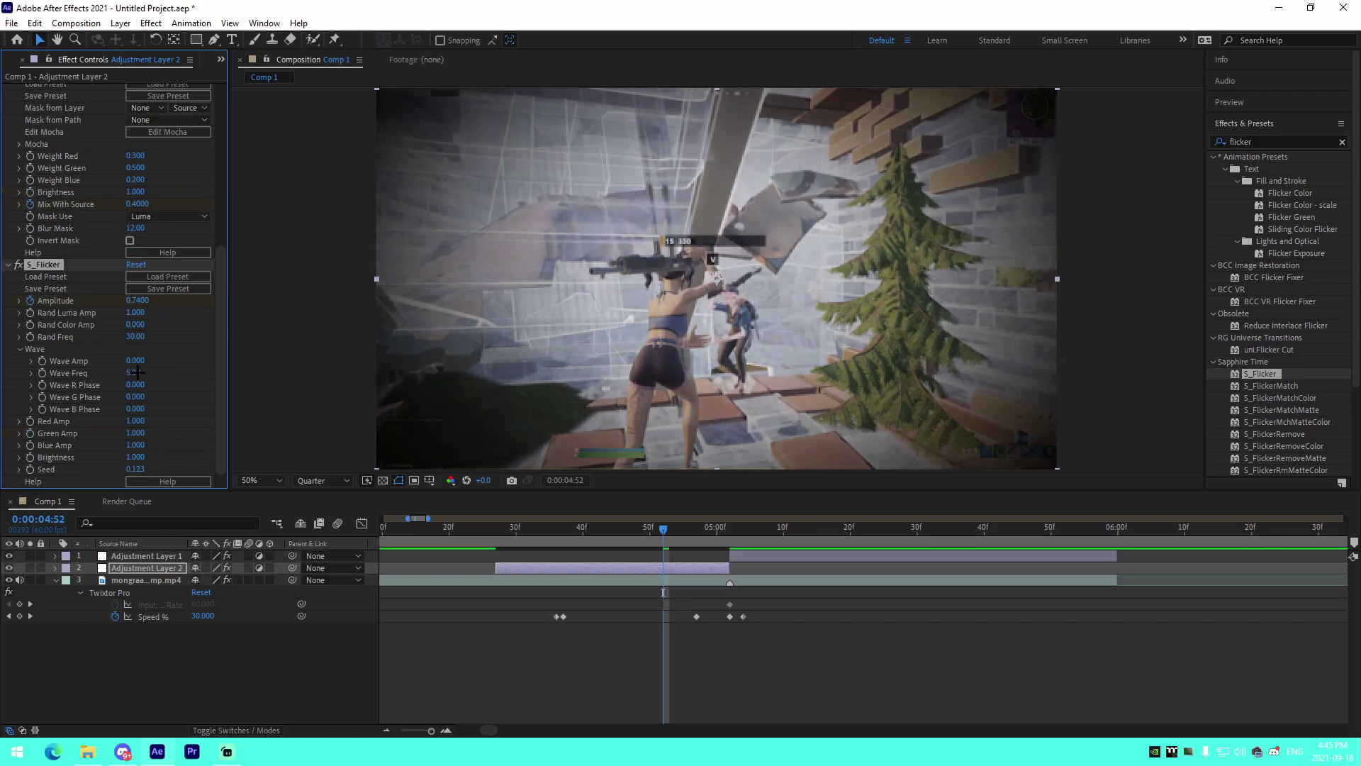
- Scrub and play back the composition to check the flicker build-up before the shot
click(644, 662)
drag(529, 531, 823, 543)
click(462, 531)
key(space)
key(space)
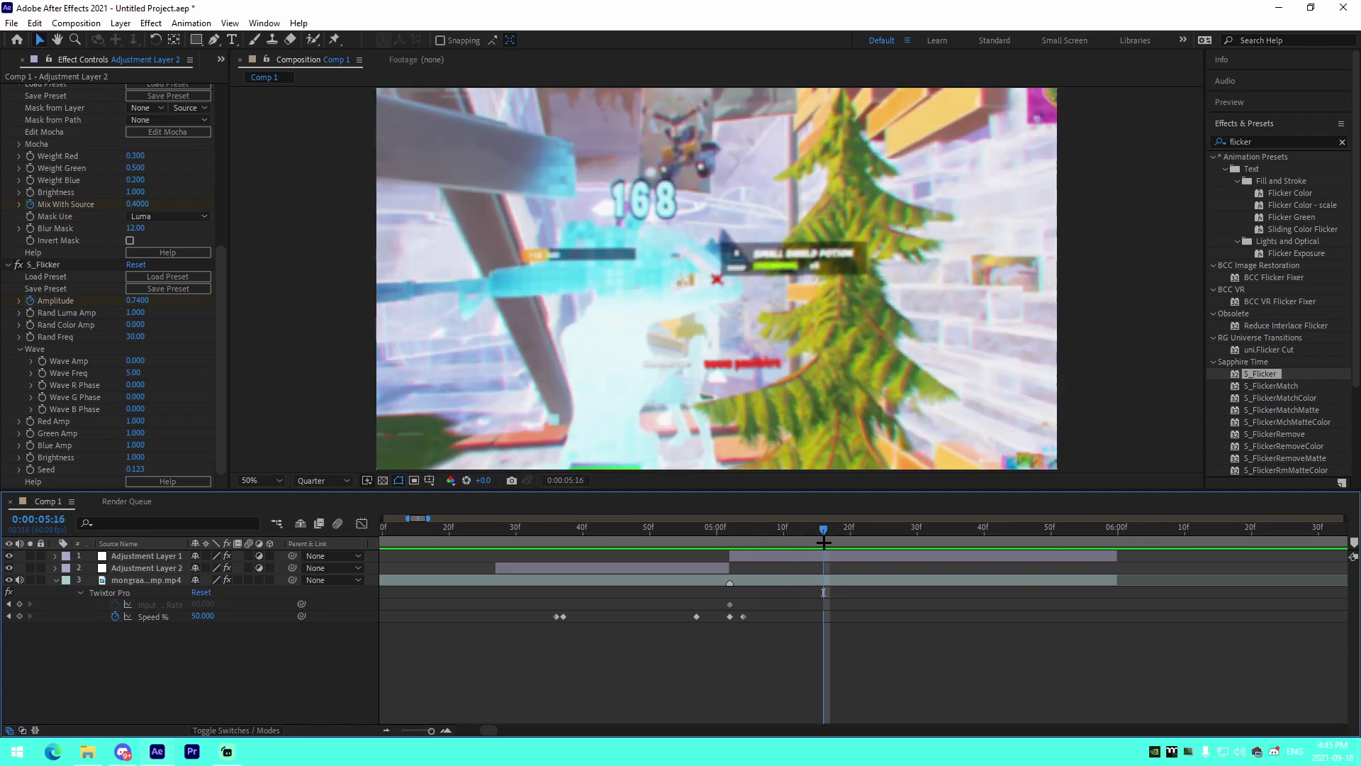
- Apply the JoshyyTwitchyBuildupShake.ffx preset to Adjustment Layer 2 at 0:00:05:02
click(387, 731)
drag(790, 533, 777, 539)
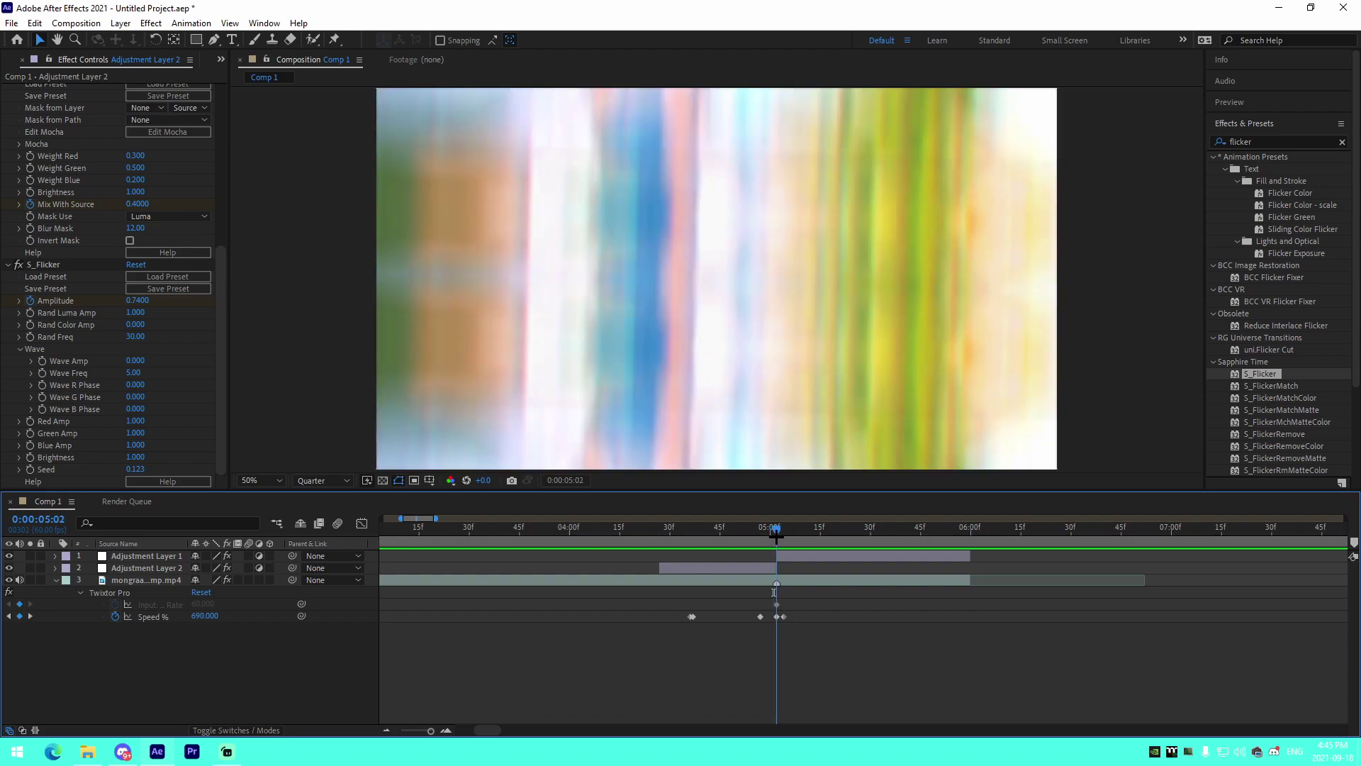
click(750, 570)
click(192, 23)
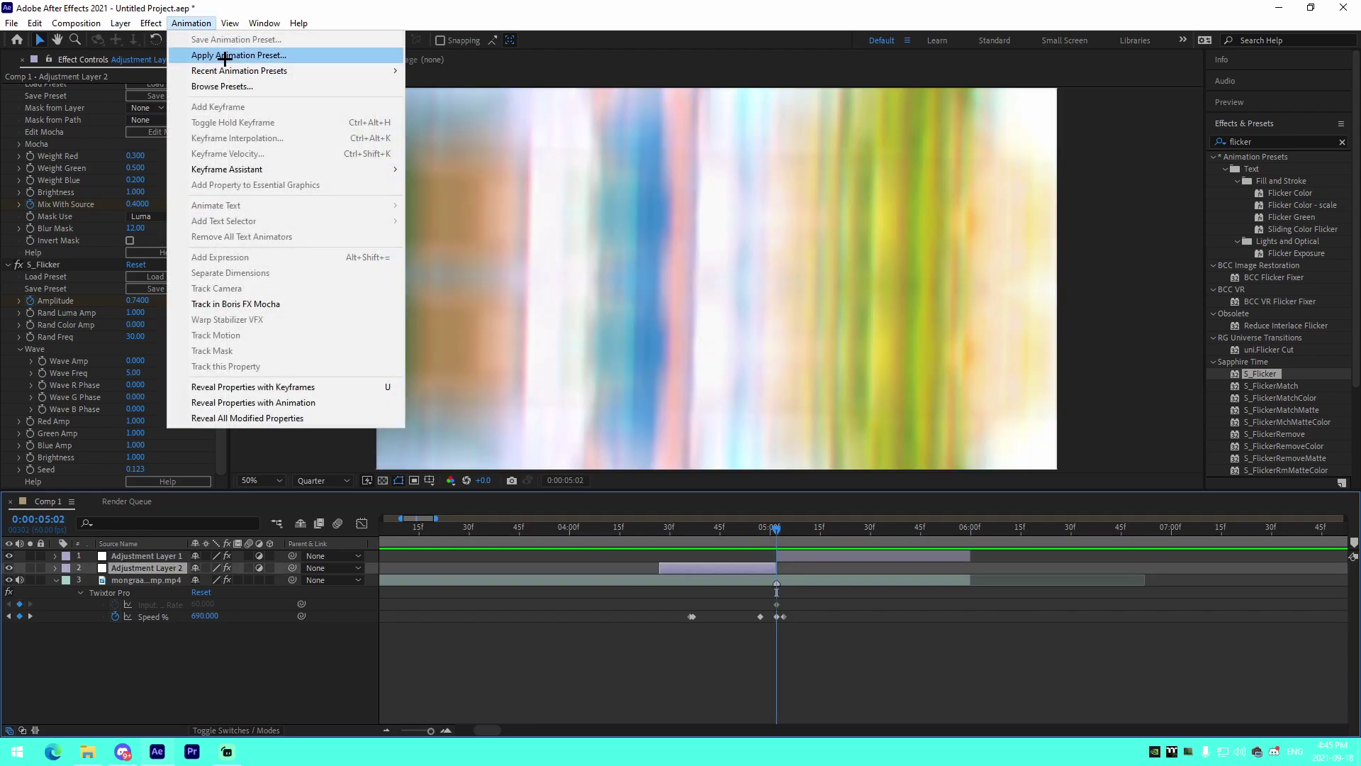
click(227, 53)
click(213, 163)
click(559, 387)
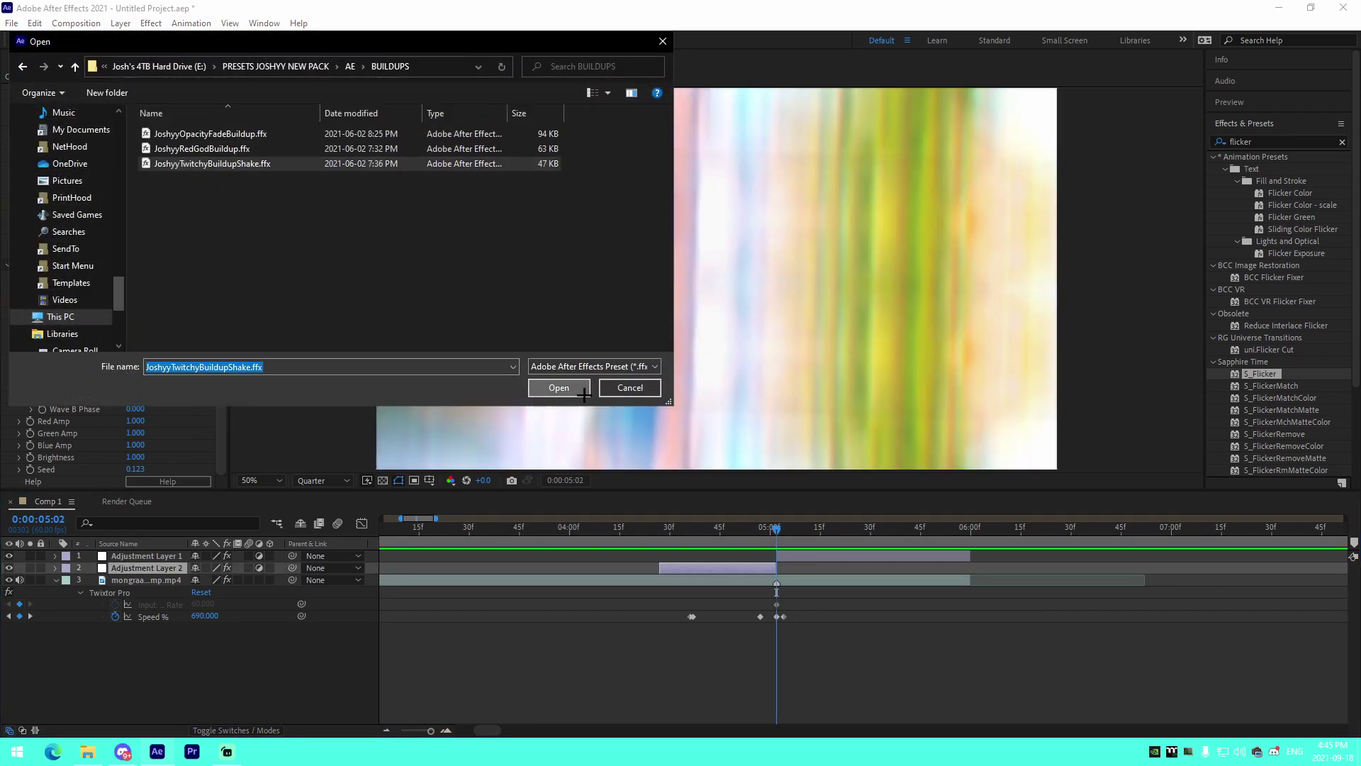
- Move the S_Shake Amplitude keyframes so the shake runs from Adjustment Layer 2's start at 0:00:04:27 to 0:00:05:02
drag(922, 661, 778, 671)
drag(619, 667, 660, 664)
click(447, 730)
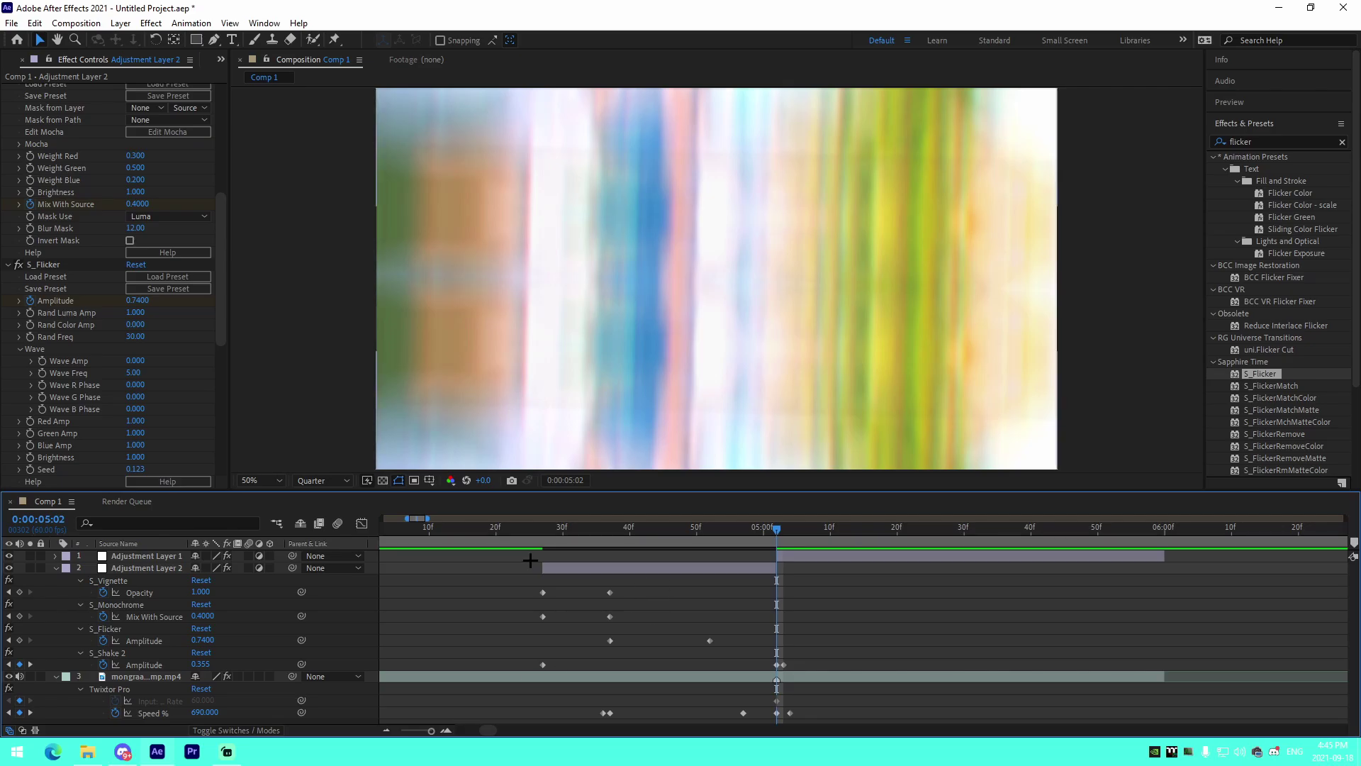
- Play the build-up from 0:00:04:19 and scrub through it to check the added shake
click(483, 528)
click(488, 528)
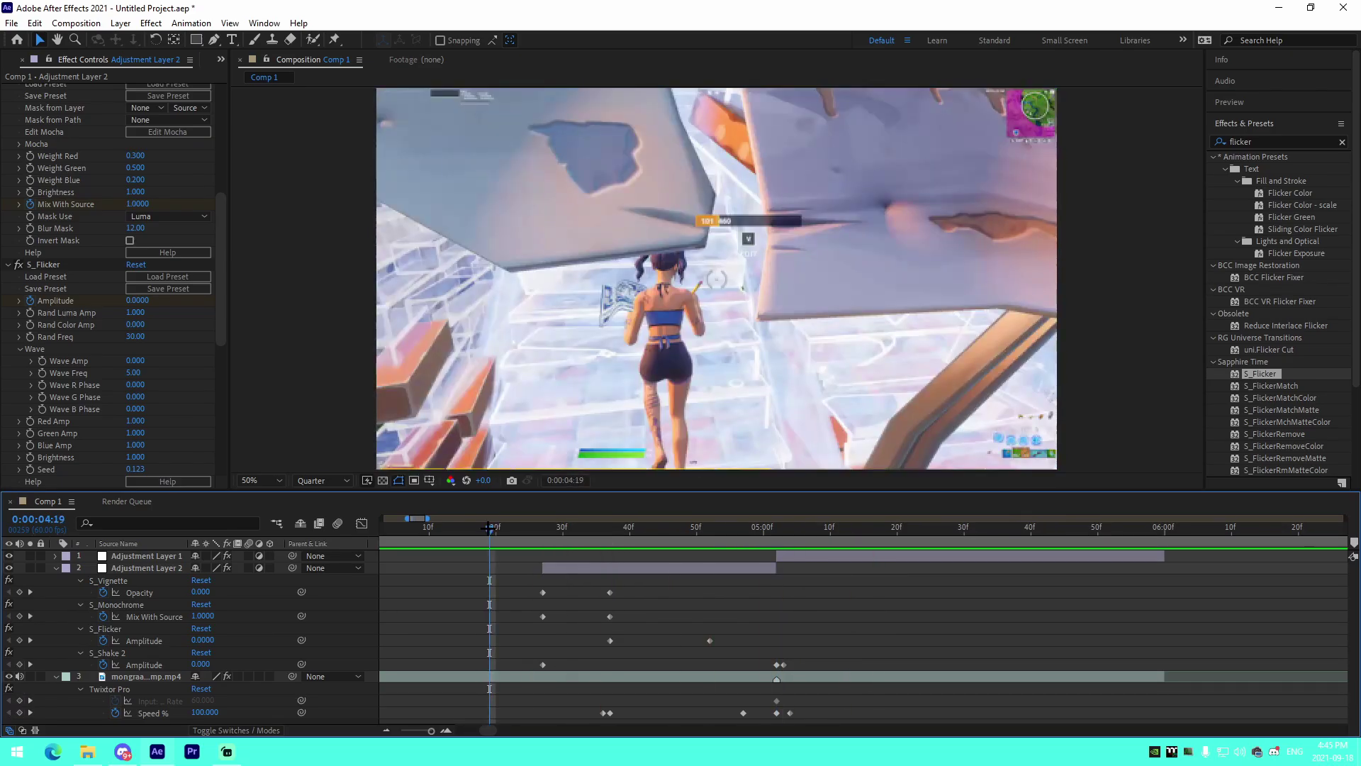
click(488, 529)
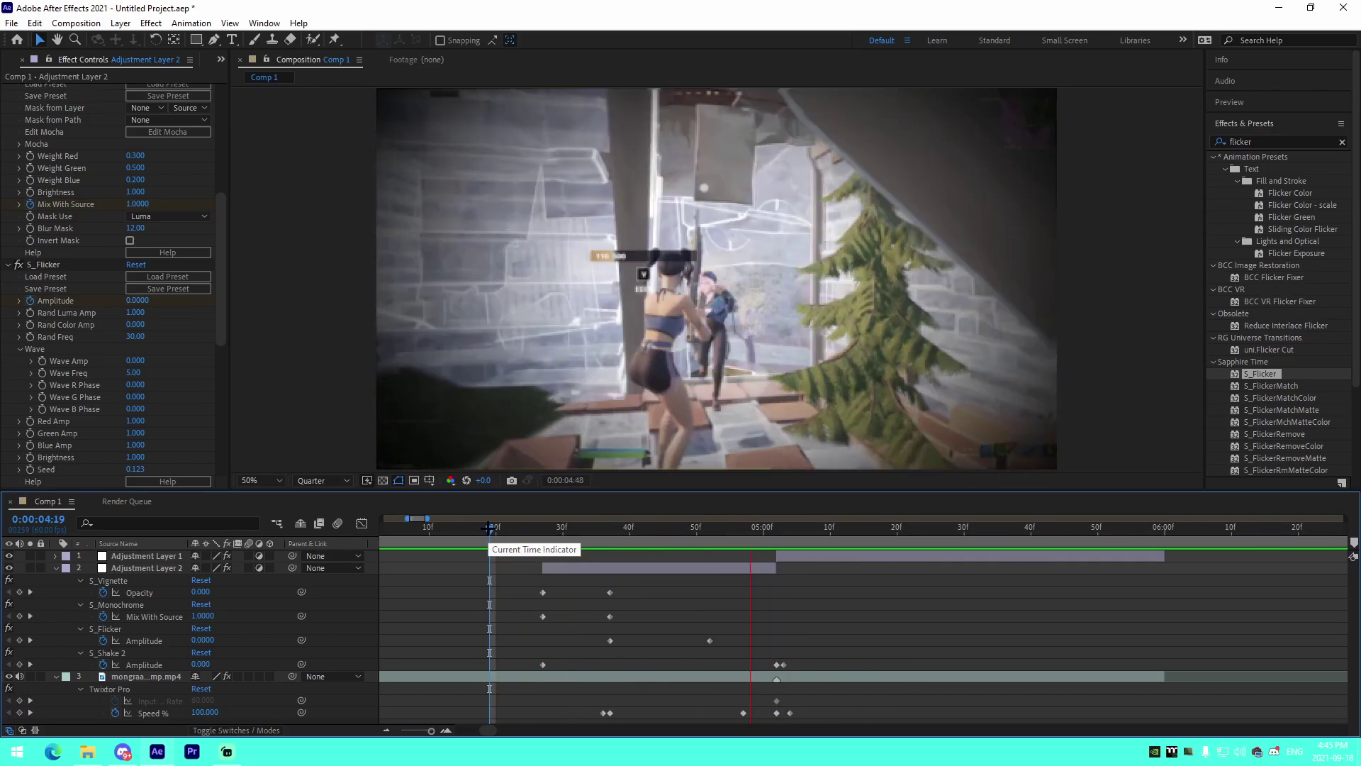
key(space)
drag(488, 528, 619, 558)
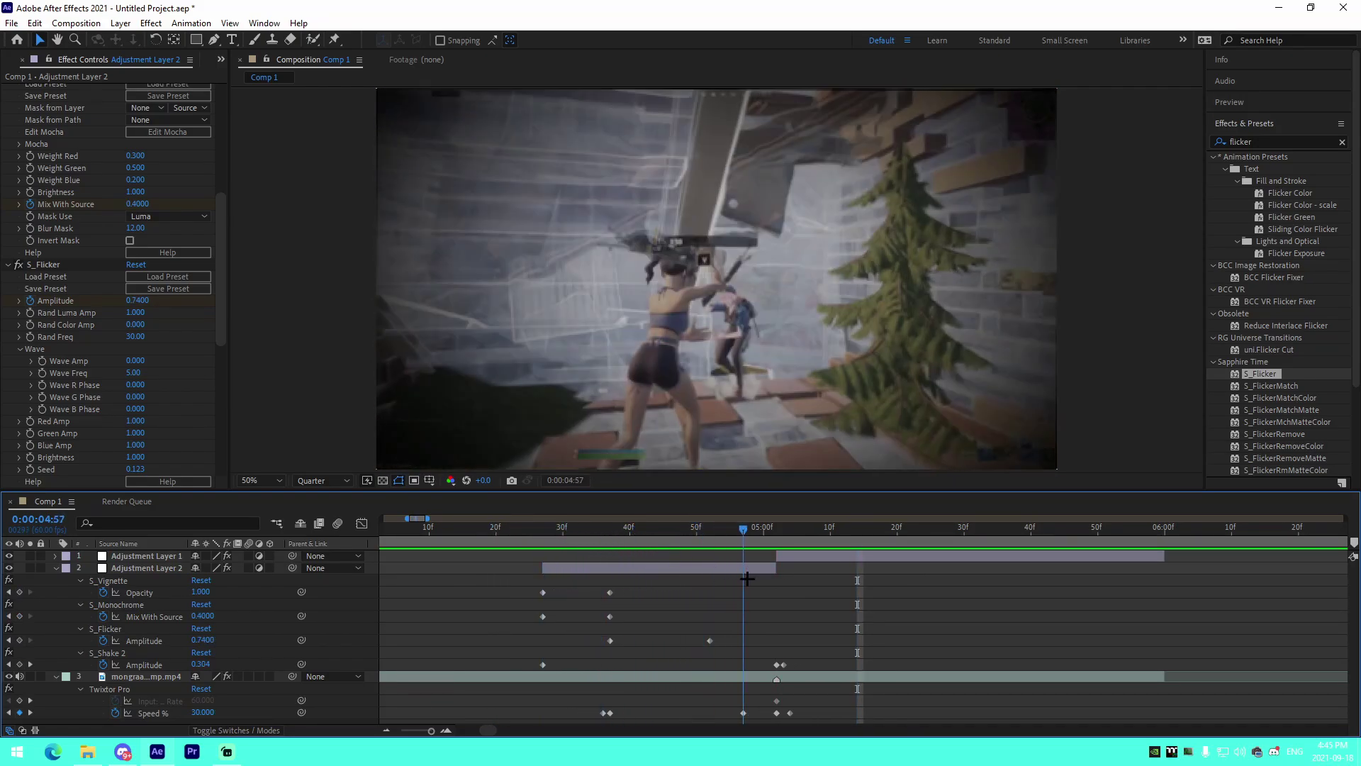
- Add a new adjustment layer directly above the clip and apply the GodScreenPumpJoshyy preset to it at 0:00:05:02
click(55, 569)
click(386, 730)
click(55, 580)
click(808, 532)
key(ctrl+alt+y)
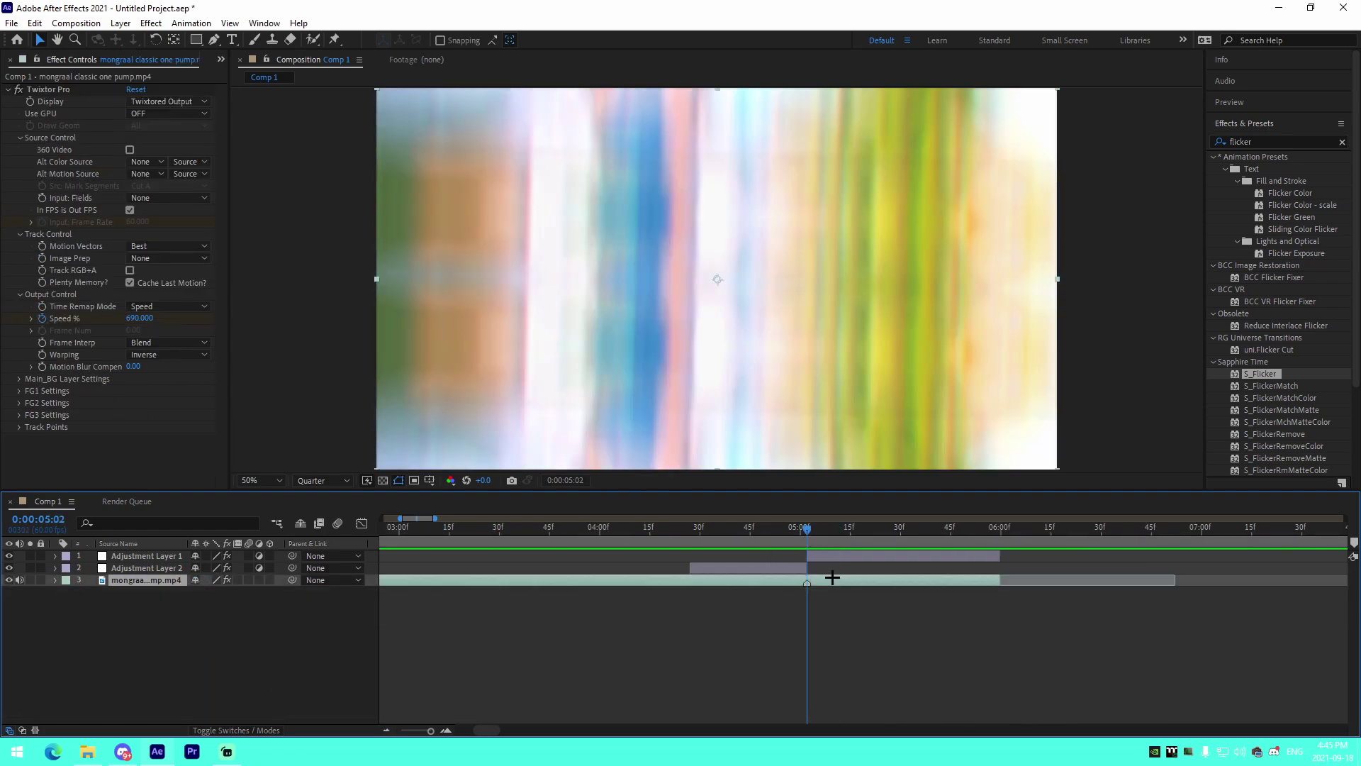
click(192, 23)
mouse_move(284, 70)
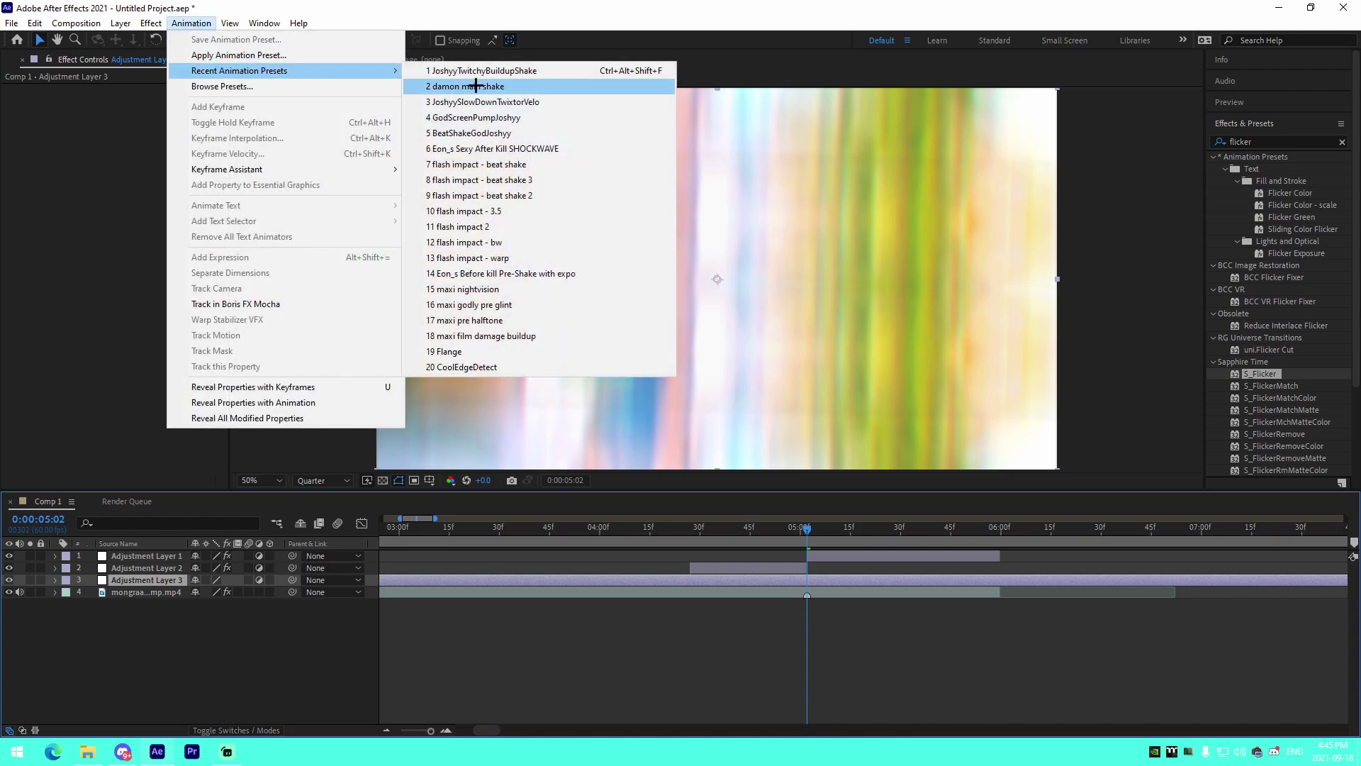
click(511, 117)
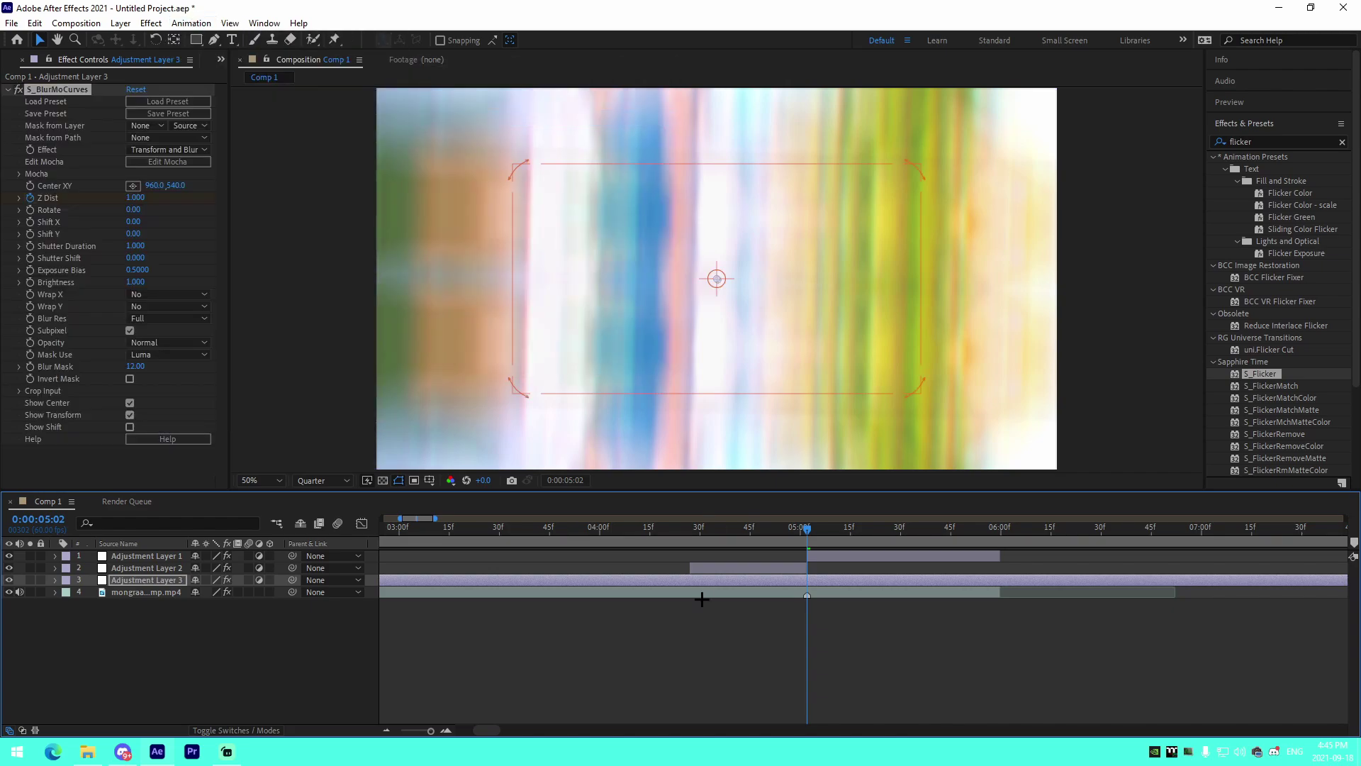
- Shift all the S_BlurMoCurves Z Dist keyframes earlier together so the middle one lands on the shot at 0:00:05:02
drag(865, 605, 827, 635)
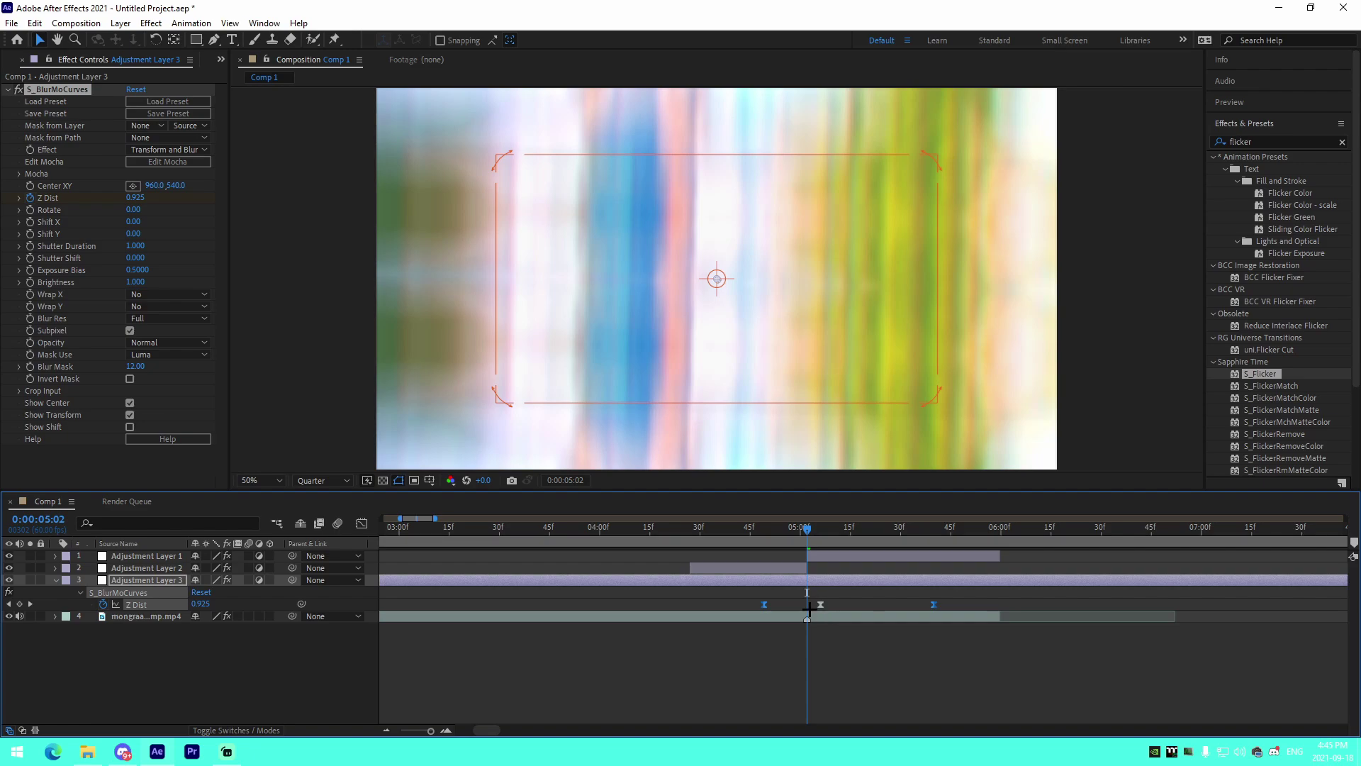
drag(729, 600, 1052, 615)
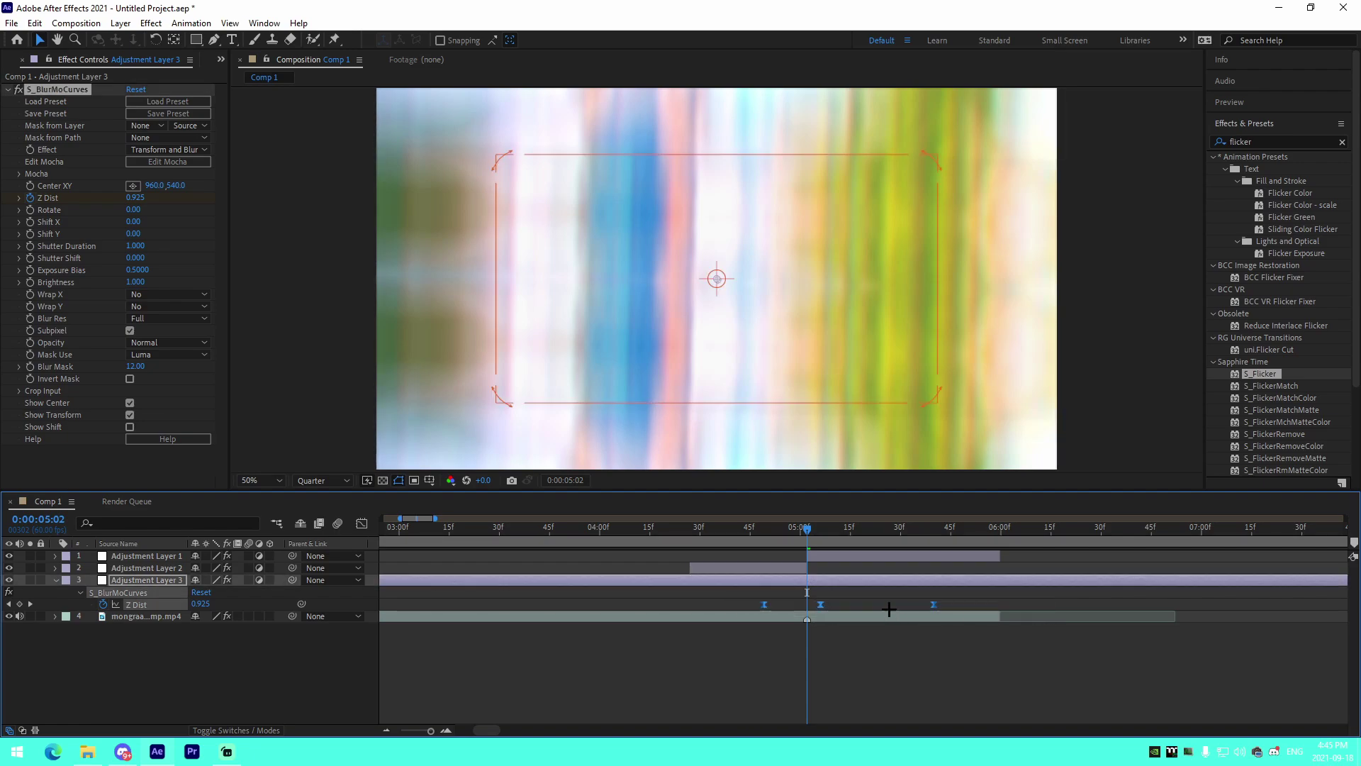
click(818, 603)
drag(732, 595, 947, 615)
drag(718, 598, 1054, 609)
drag(708, 593, 1000, 606)
drag(813, 606, 804, 605)
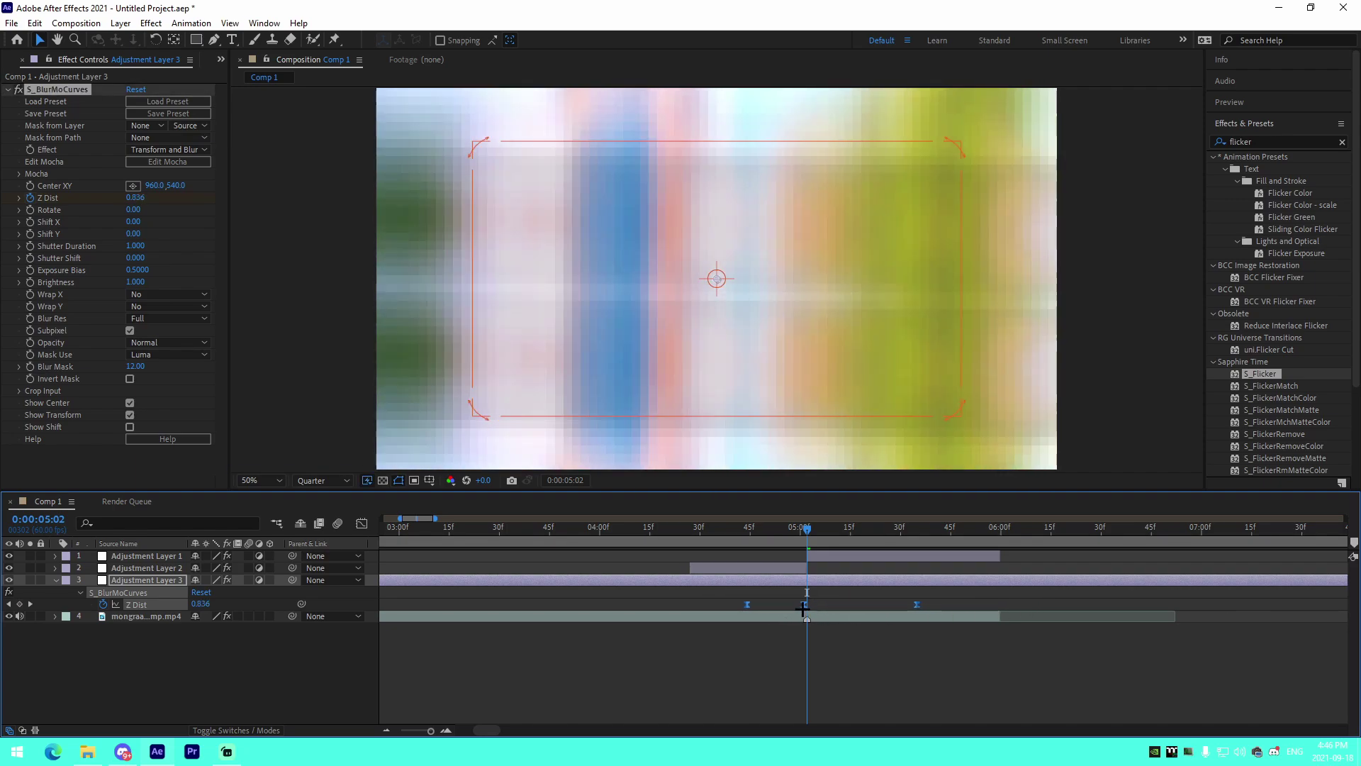
click(848, 656)
- Play the build-up with the screen pump from 0:00:04:11, dismiss saving, and collapse Adjustment Layer 3's properties
click(608, 543)
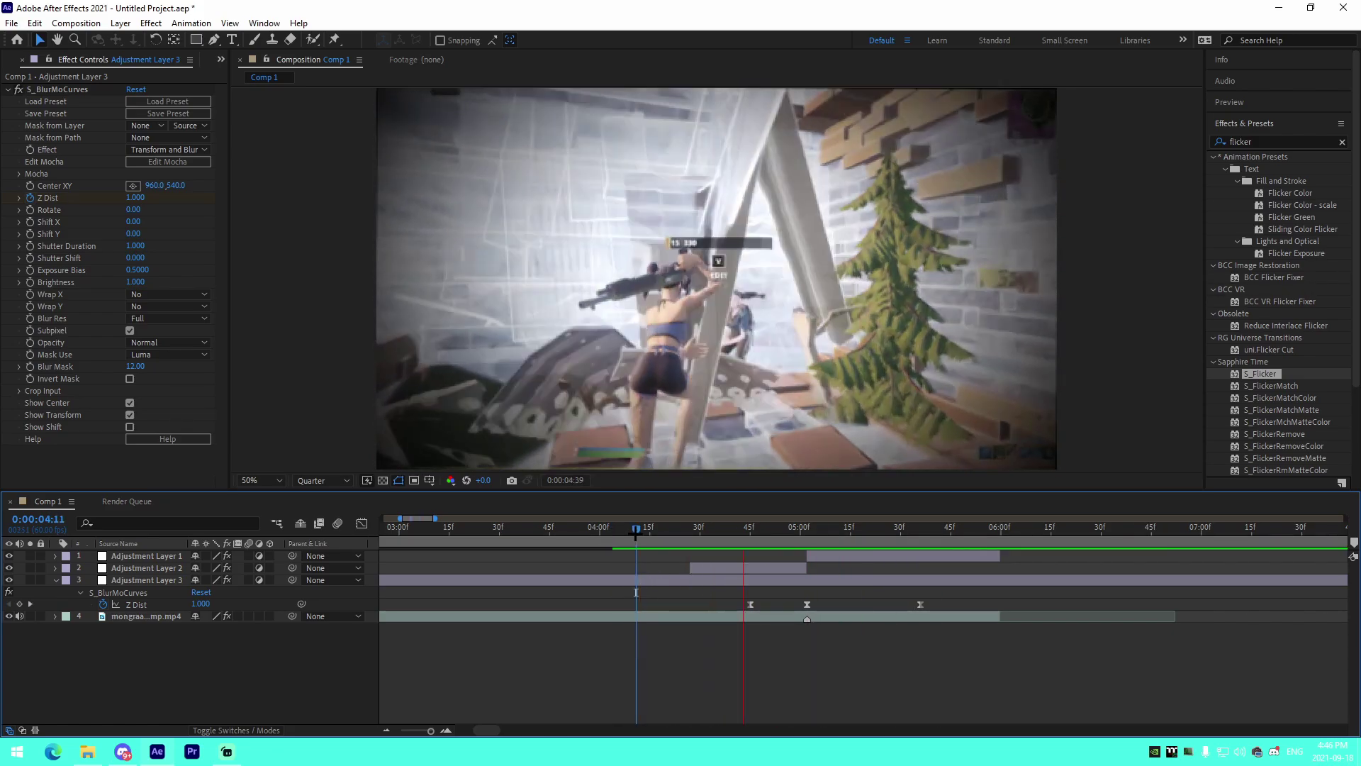
key(space)
key(ctrl+s)
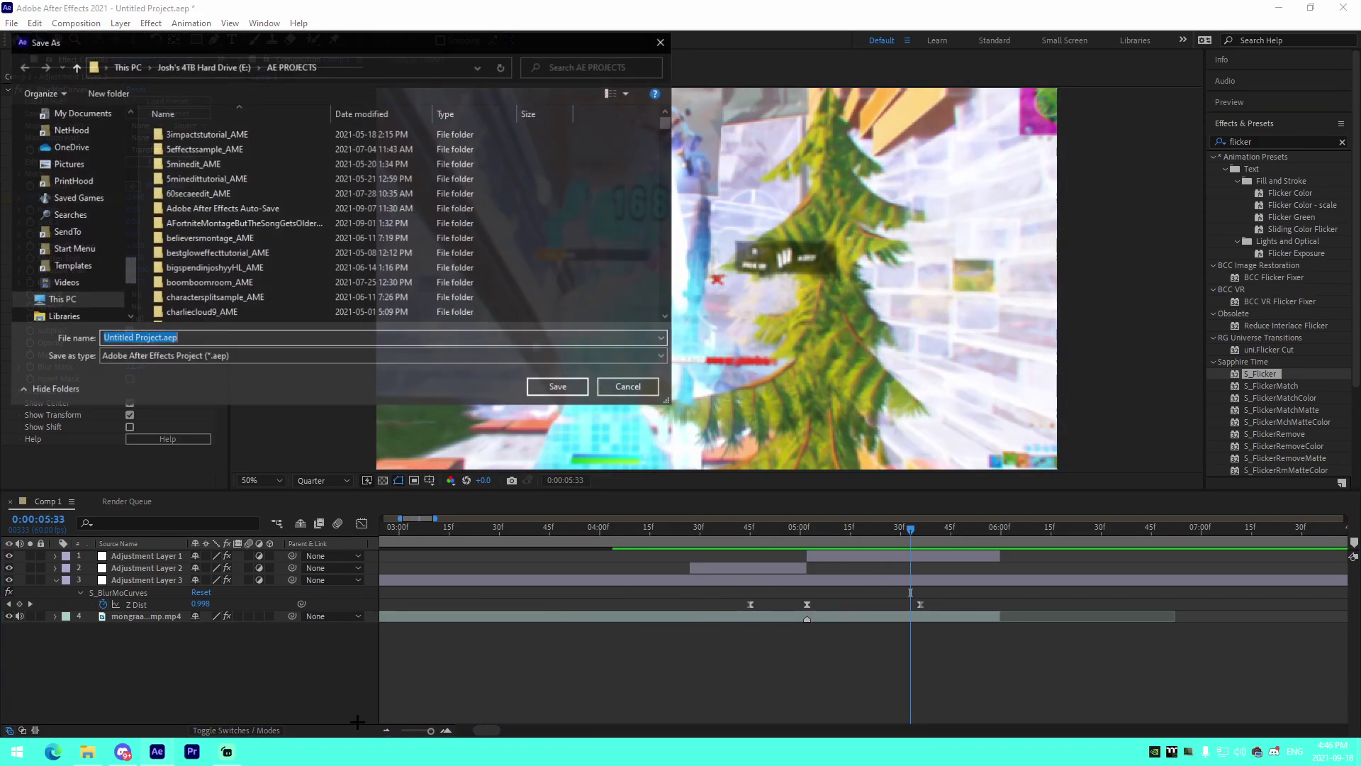
key(Escape)
click(389, 730)
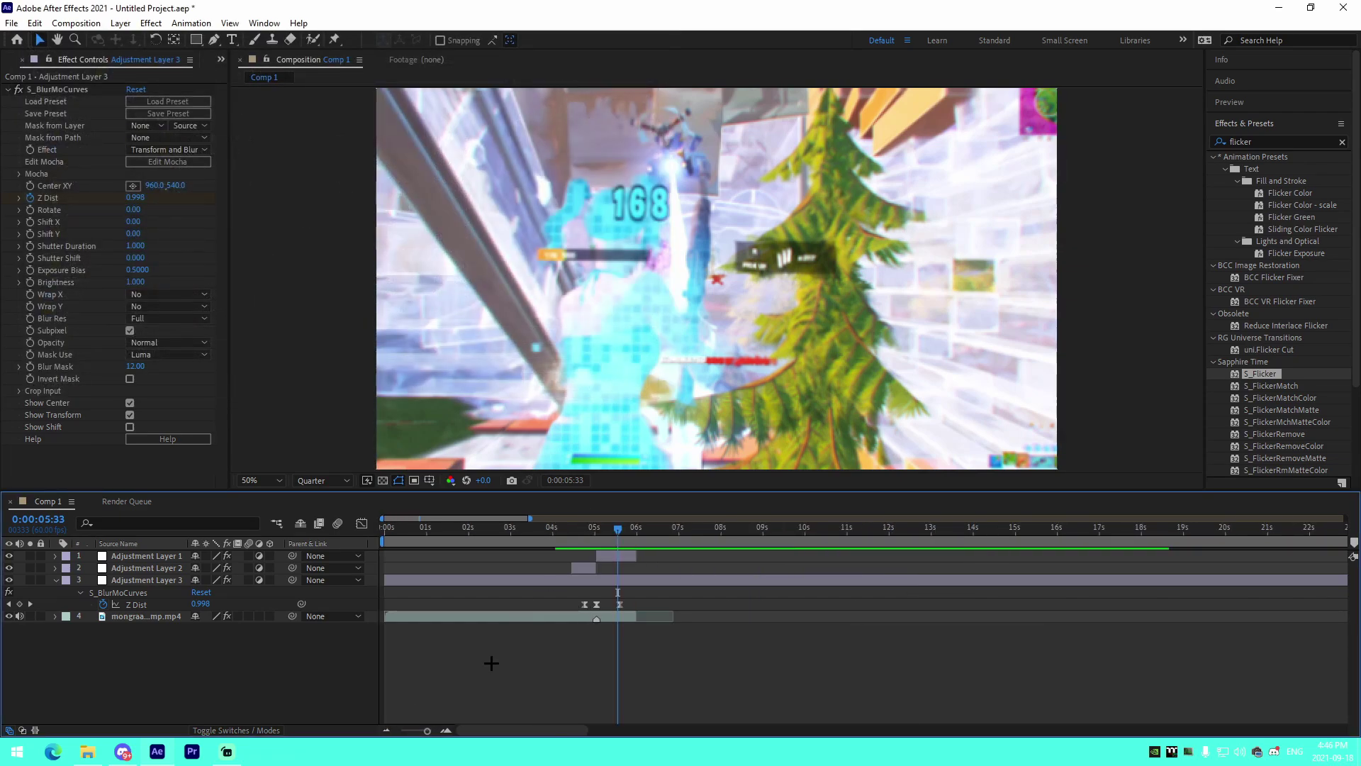
click(56, 580)
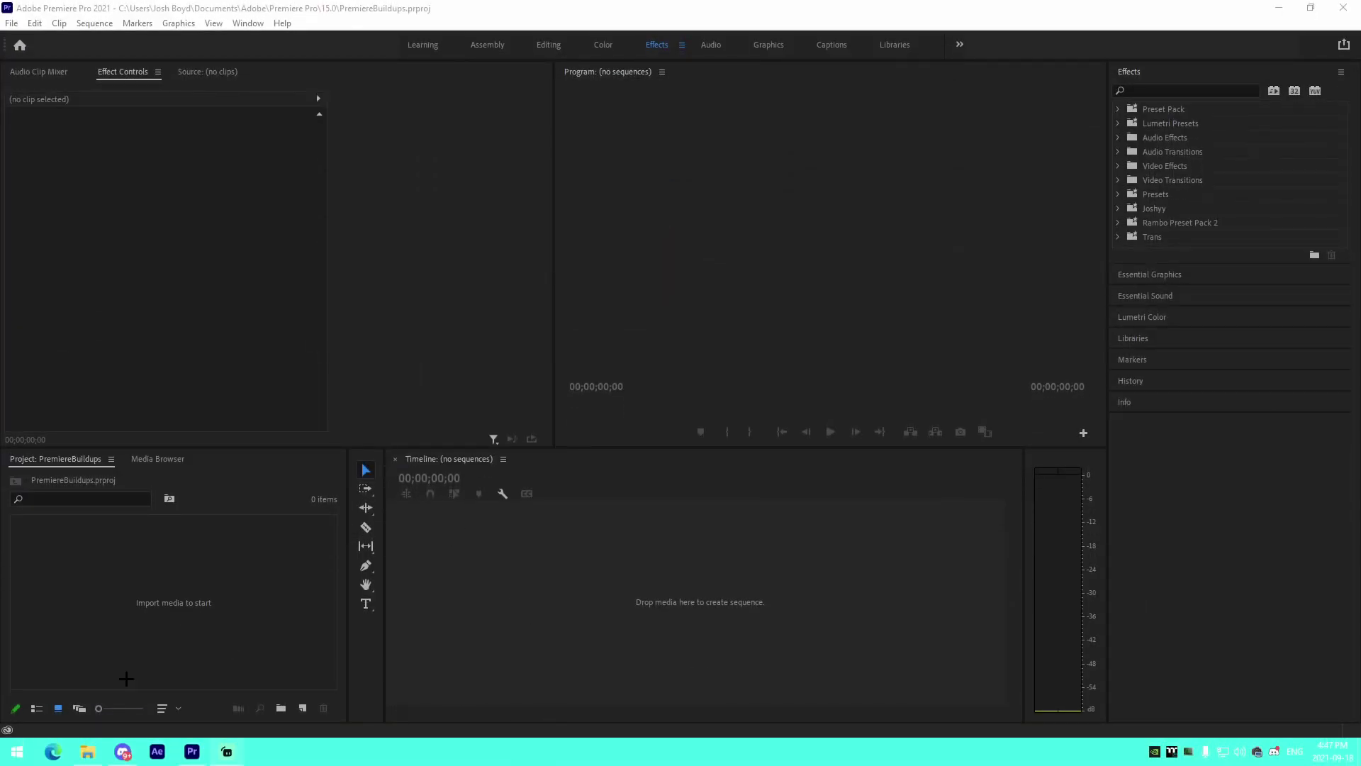
- Import mongraal classic one pump.mp4 from the Season 7 (Recent Clips) folder into the Premiere Pro project and create a sequence from it
click(88, 751)
drag(778, 517, 129, 604)
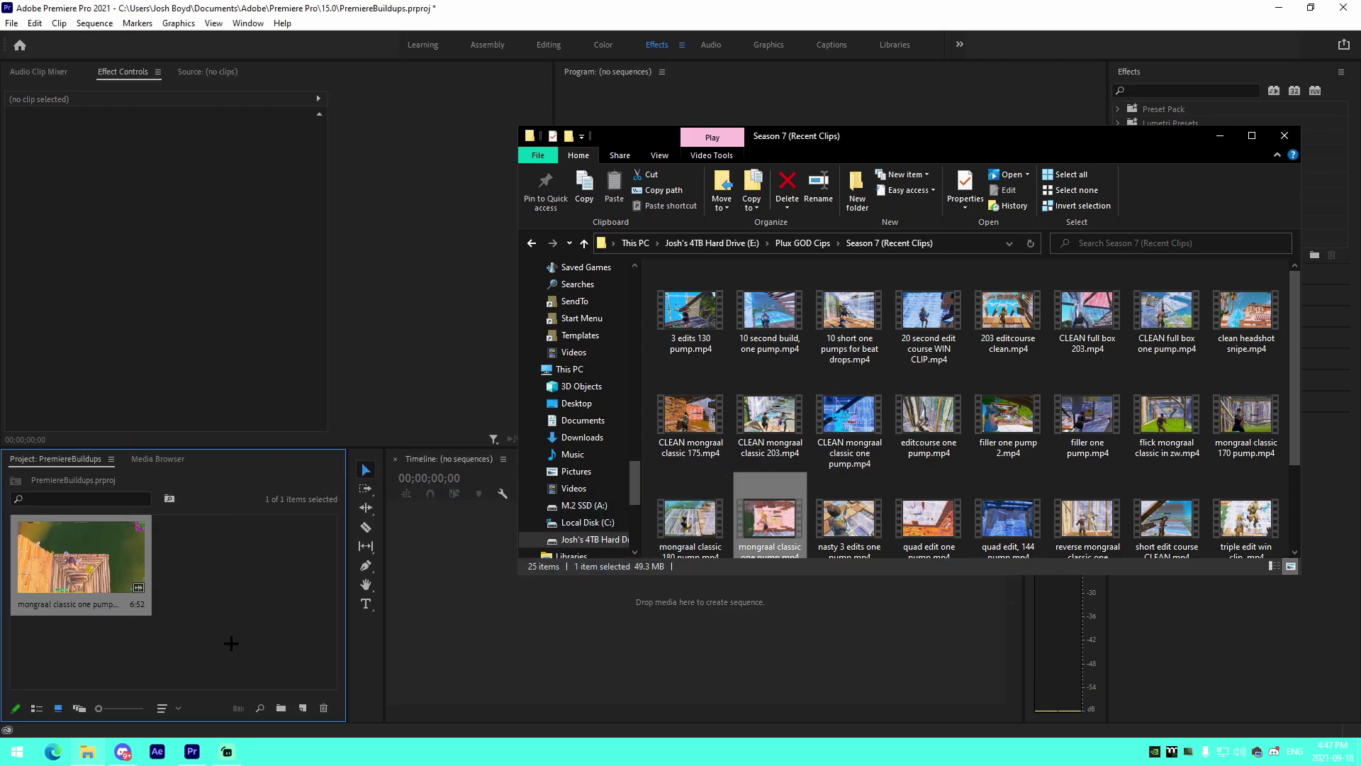
click(97, 568)
drag(486, 586, 487, 585)
- Check the frame size in the sequence settings and accept the settings
click(137, 23)
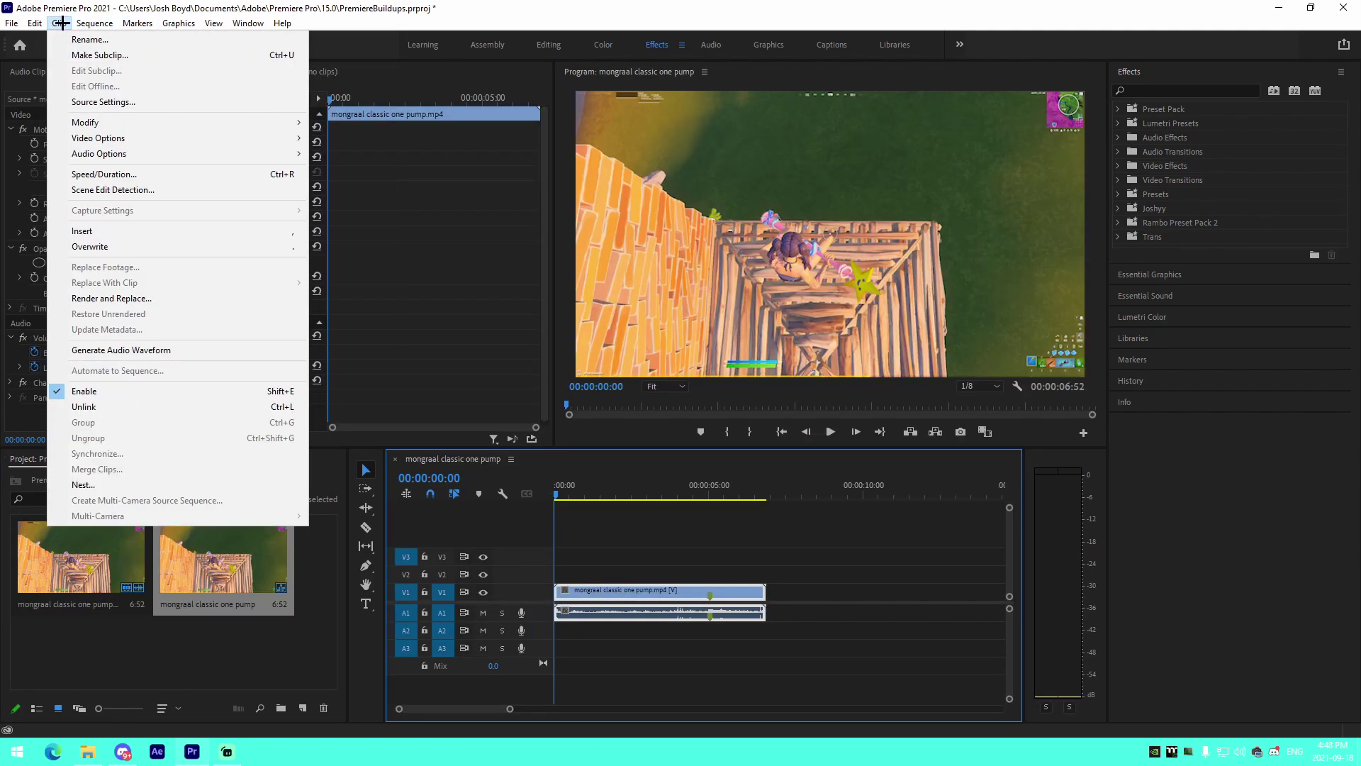
click(106, 40)
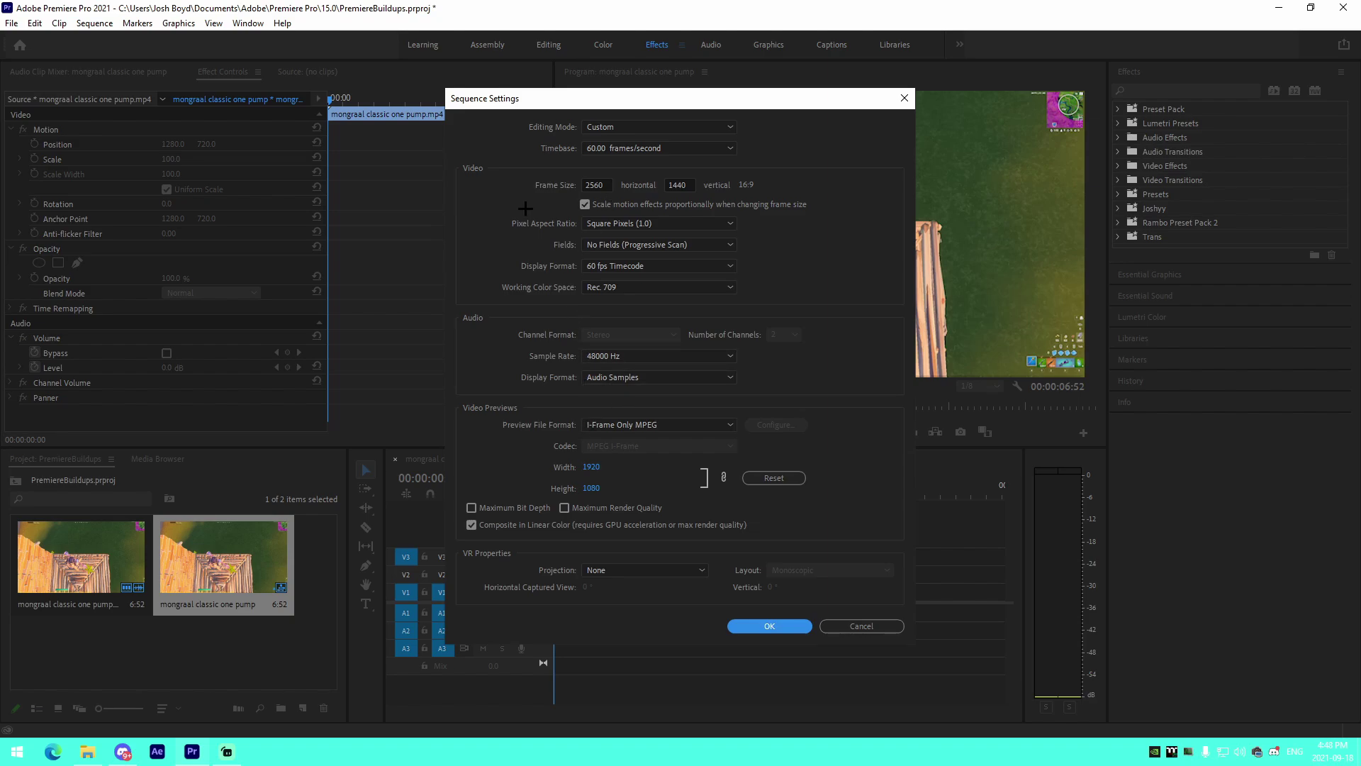
click(608, 183)
click(770, 626)
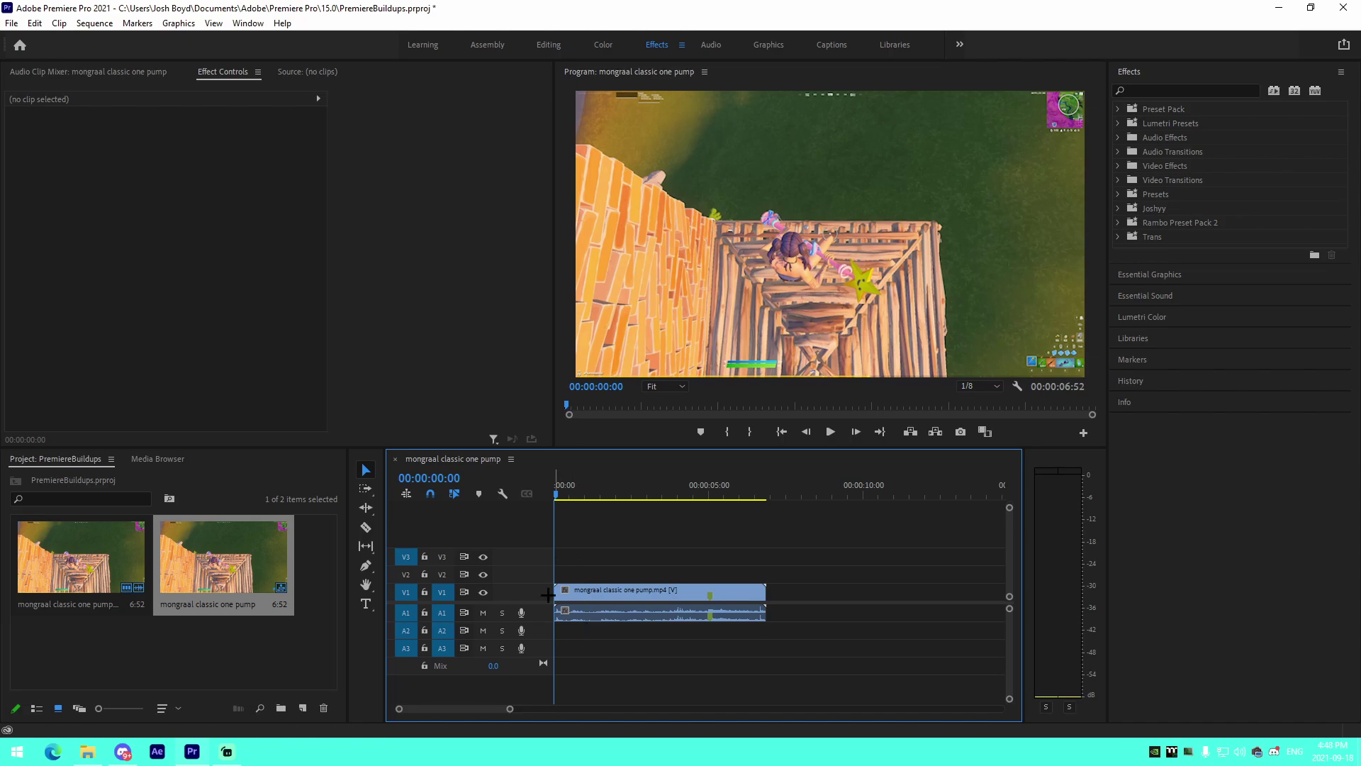
- Trim both ends of the clip to a length of 00:00:02:48 and place it at the sequence start
mouse_move(558, 594)
mouse_down()
mouse_move(672, 593)
mouse_move(572, 593)
mouse_up()
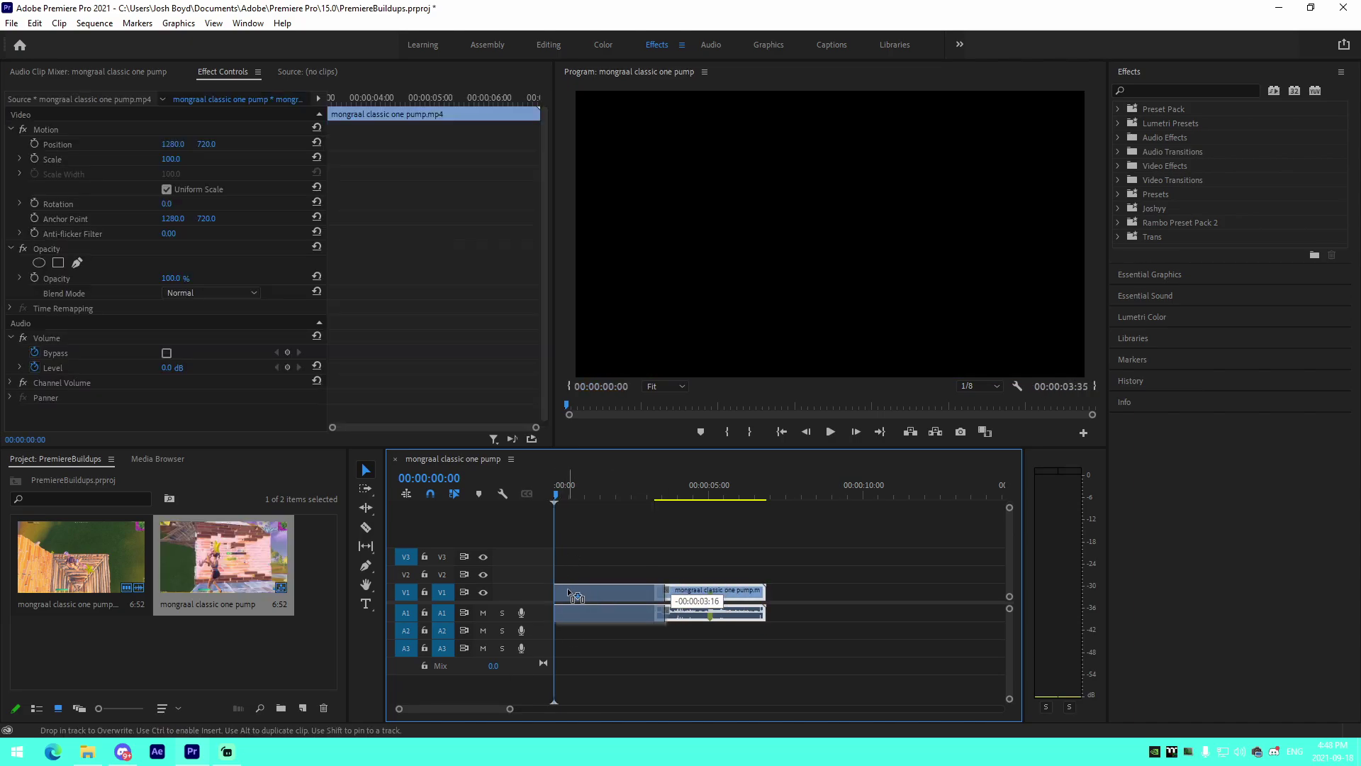
click(608, 637)
drag(661, 597, 639, 598)
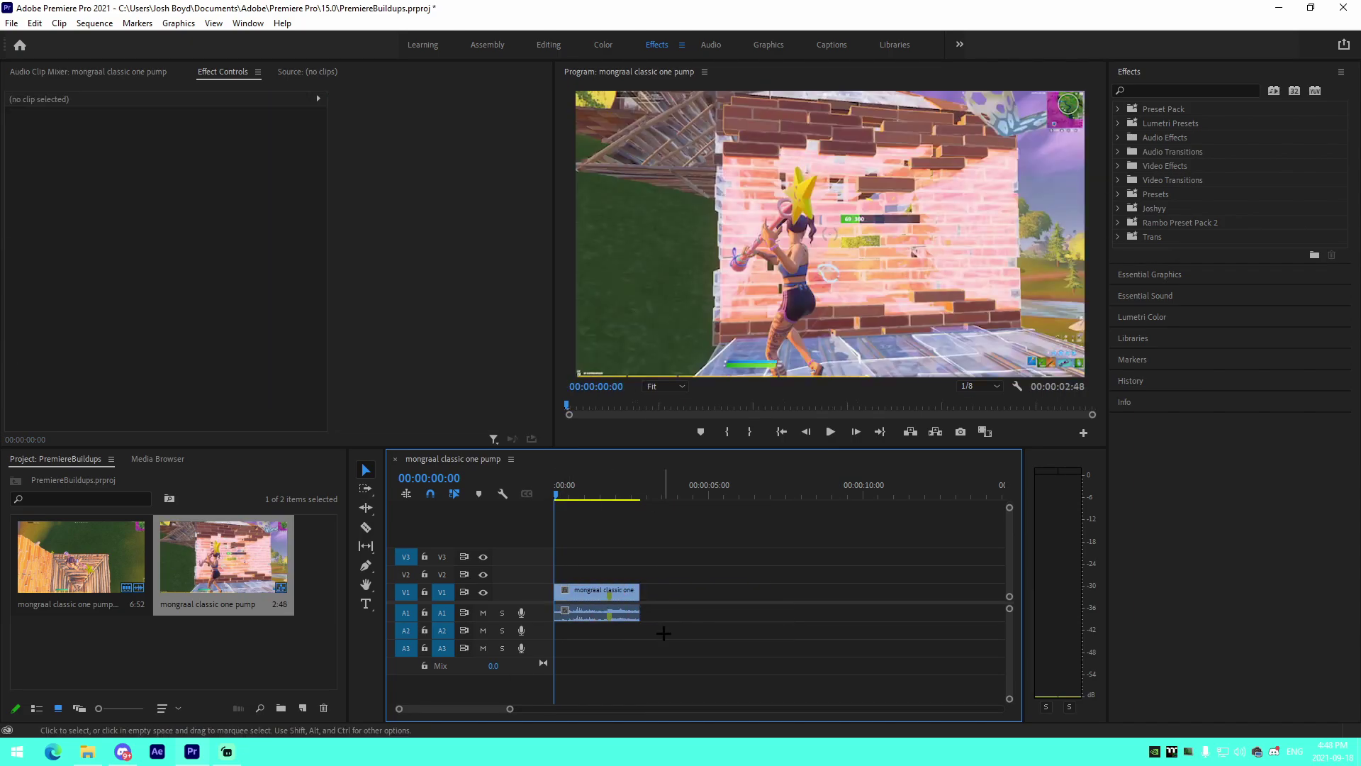
- Cut the clip at 00:00:01:43, three frames before the shot marker
drag(510, 709, 488, 711)
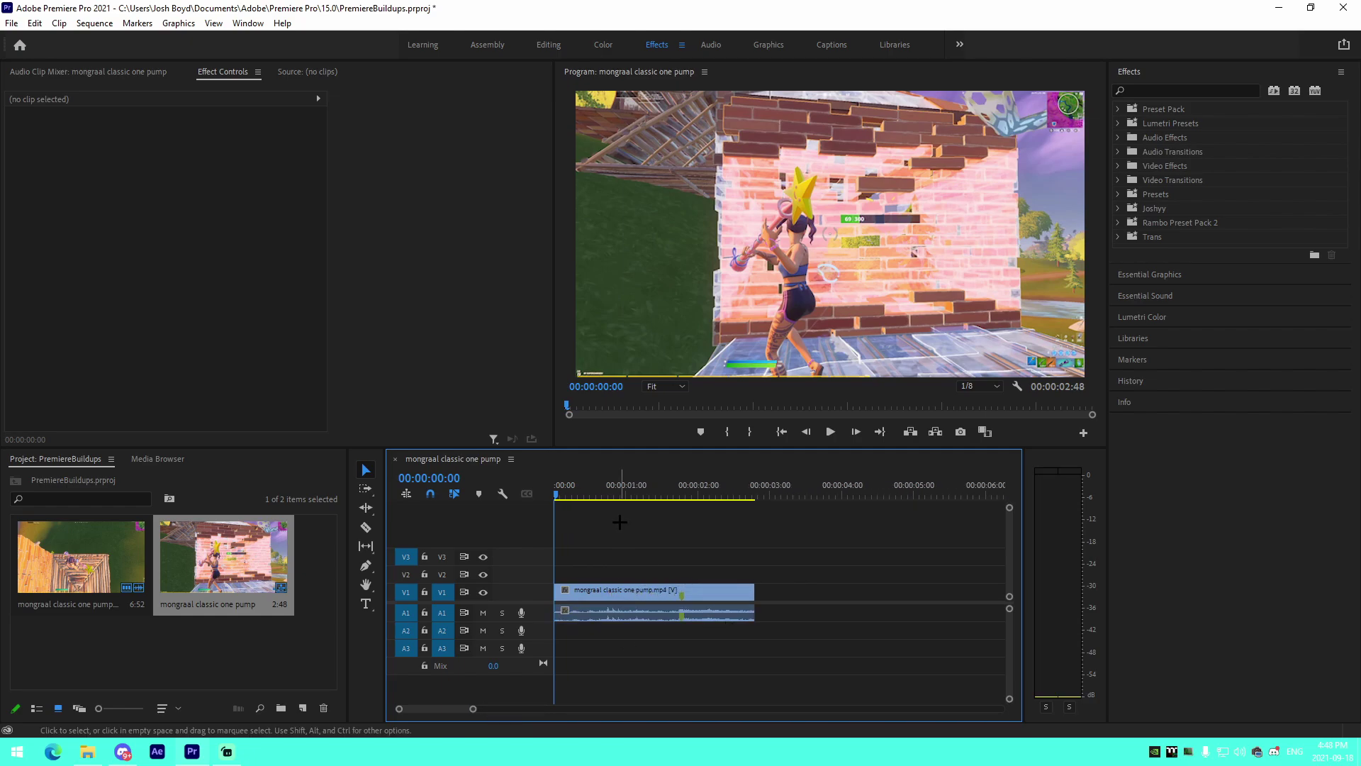
click(681, 489)
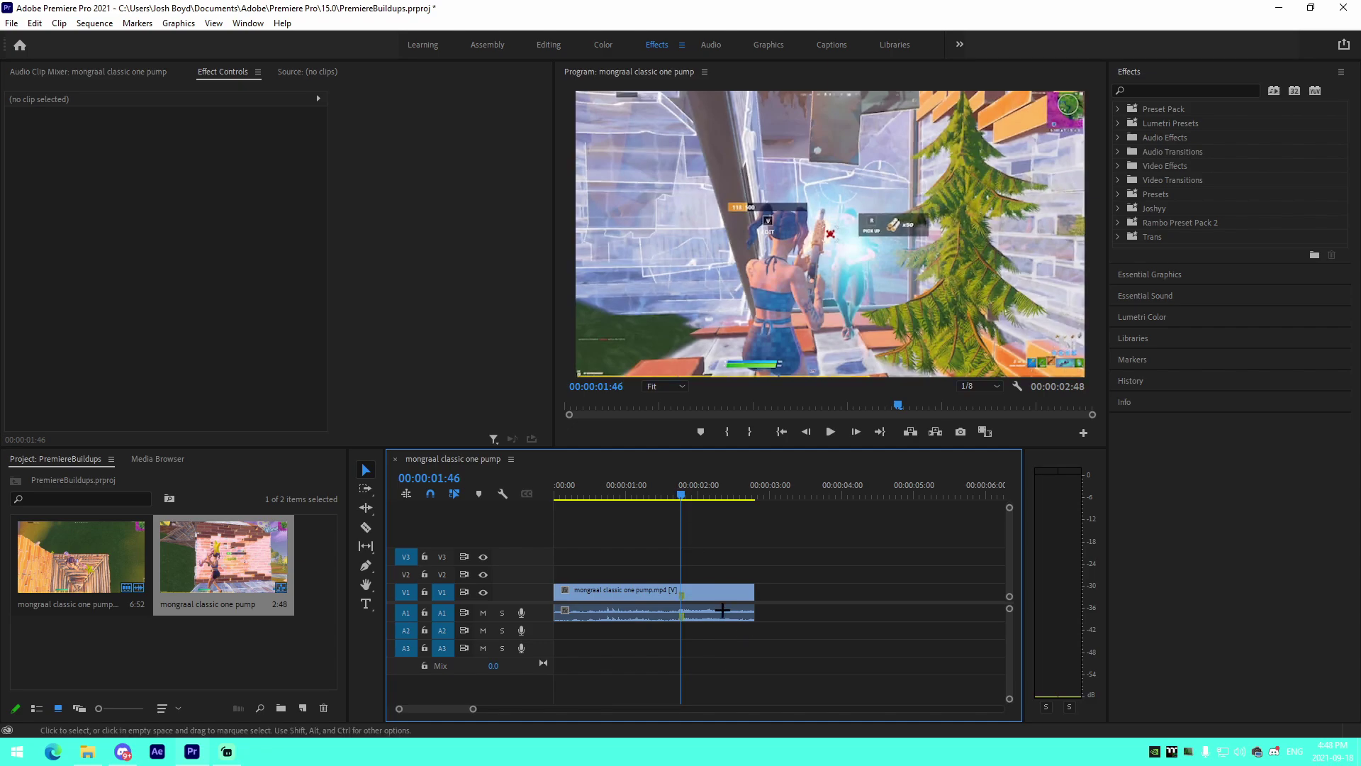
click(707, 589)
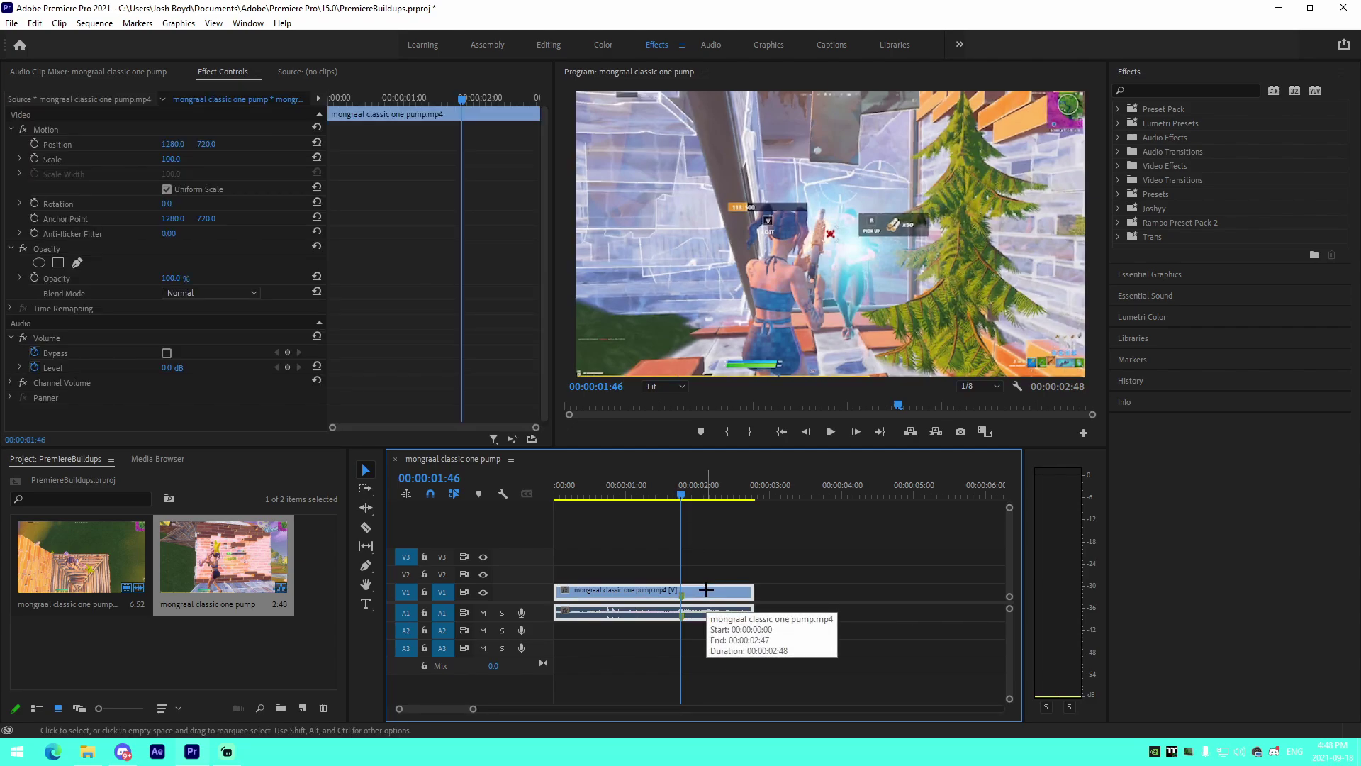
key(Left)
key(Left)
key(Left)
key(c)
click(683, 591)
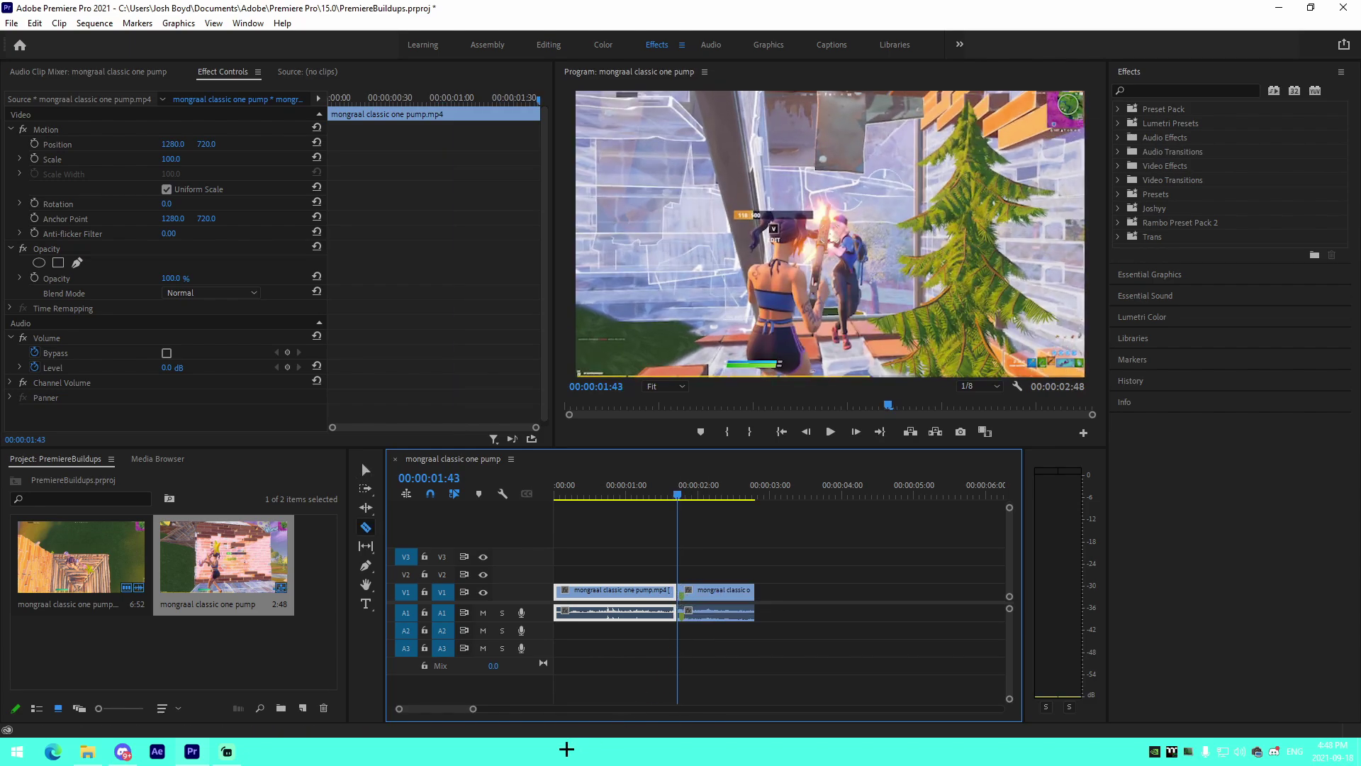
- Apply the JoshyyNormalHLVelo (3 Frame Back) preset to the segment after the cut and play back the result
drag(473, 709, 455, 709)
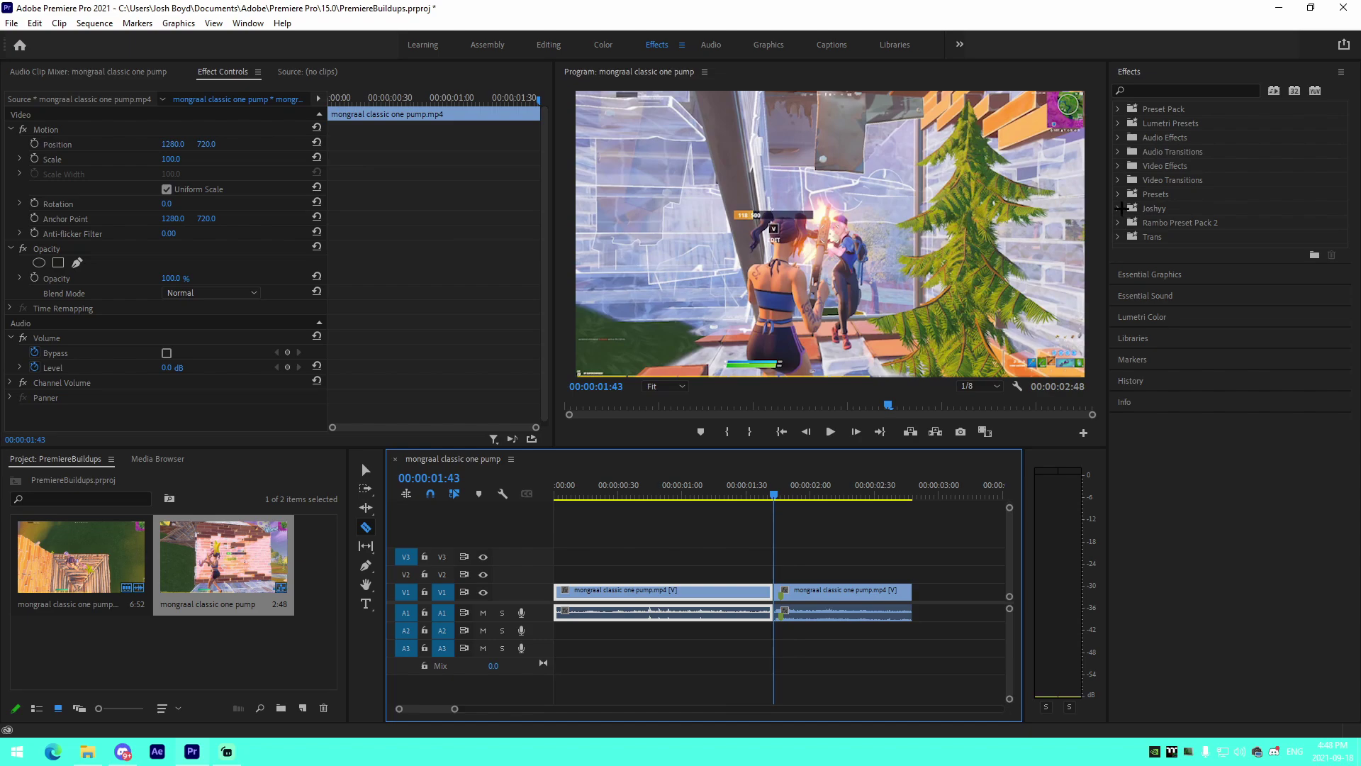
click(1119, 208)
click(1120, 209)
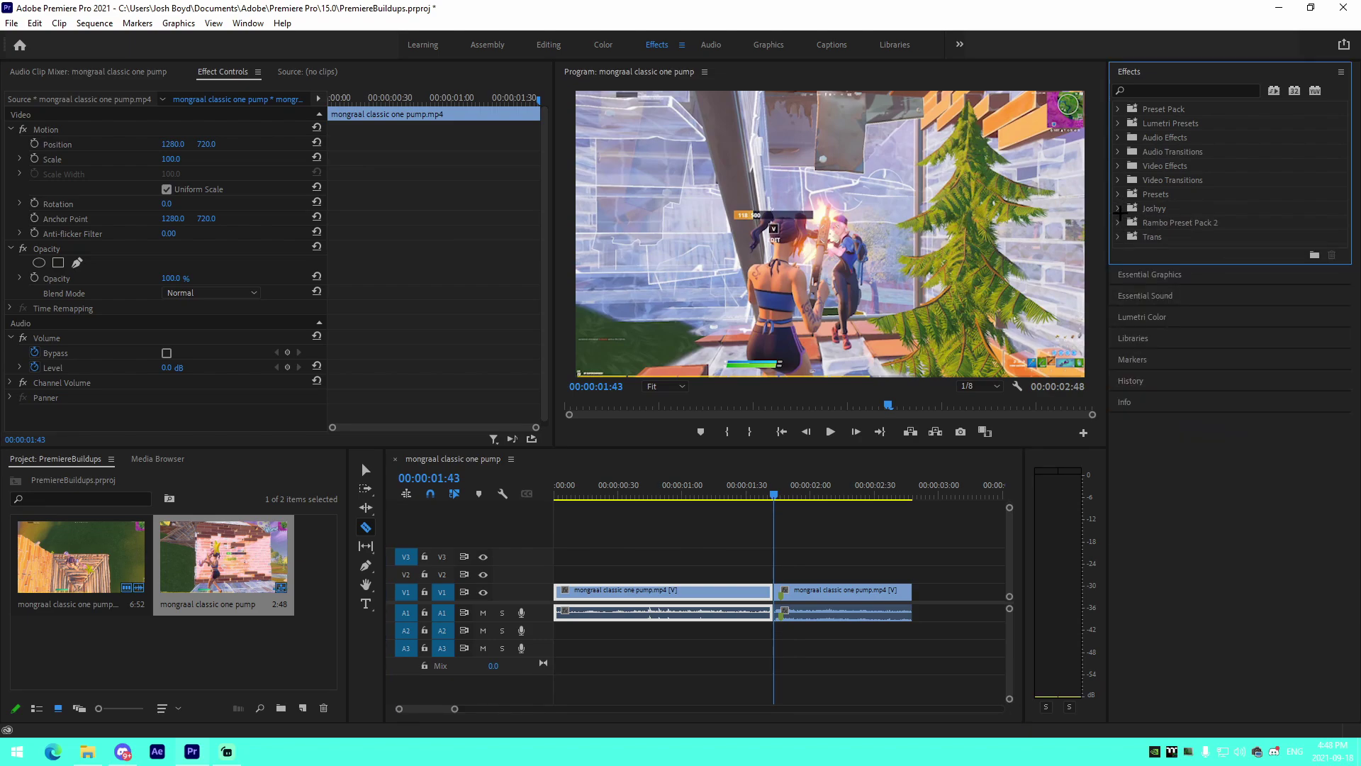
click(1119, 208)
click(1125, 265)
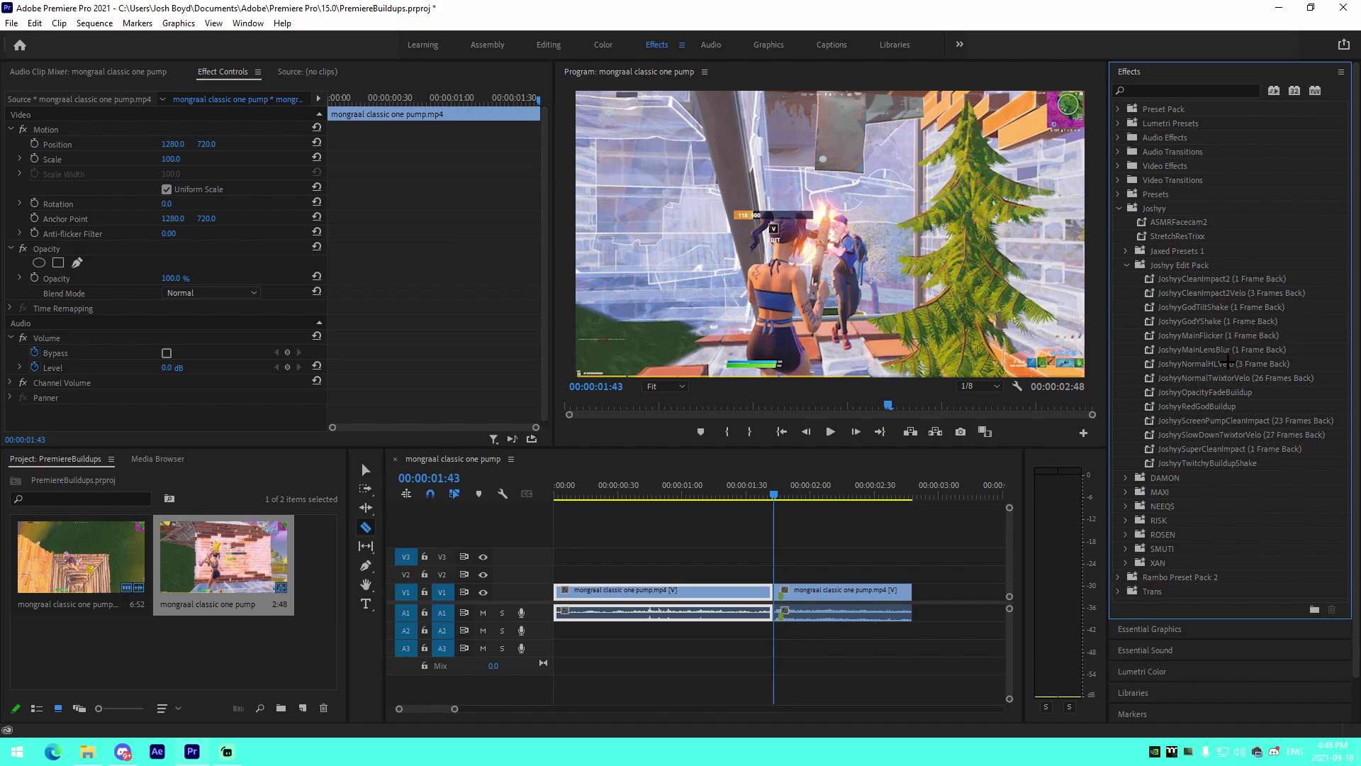
drag(1229, 363, 844, 590)
click(709, 485)
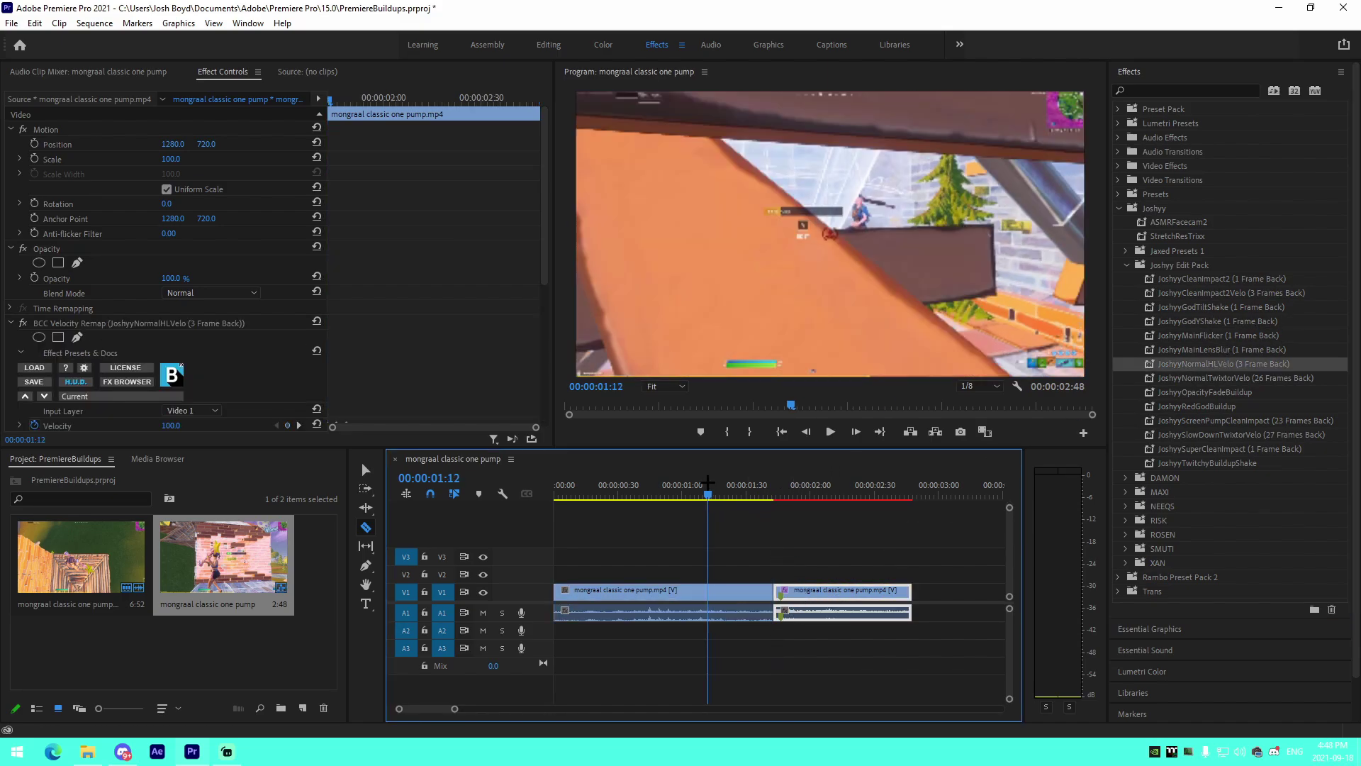
key(space)
click(703, 484)
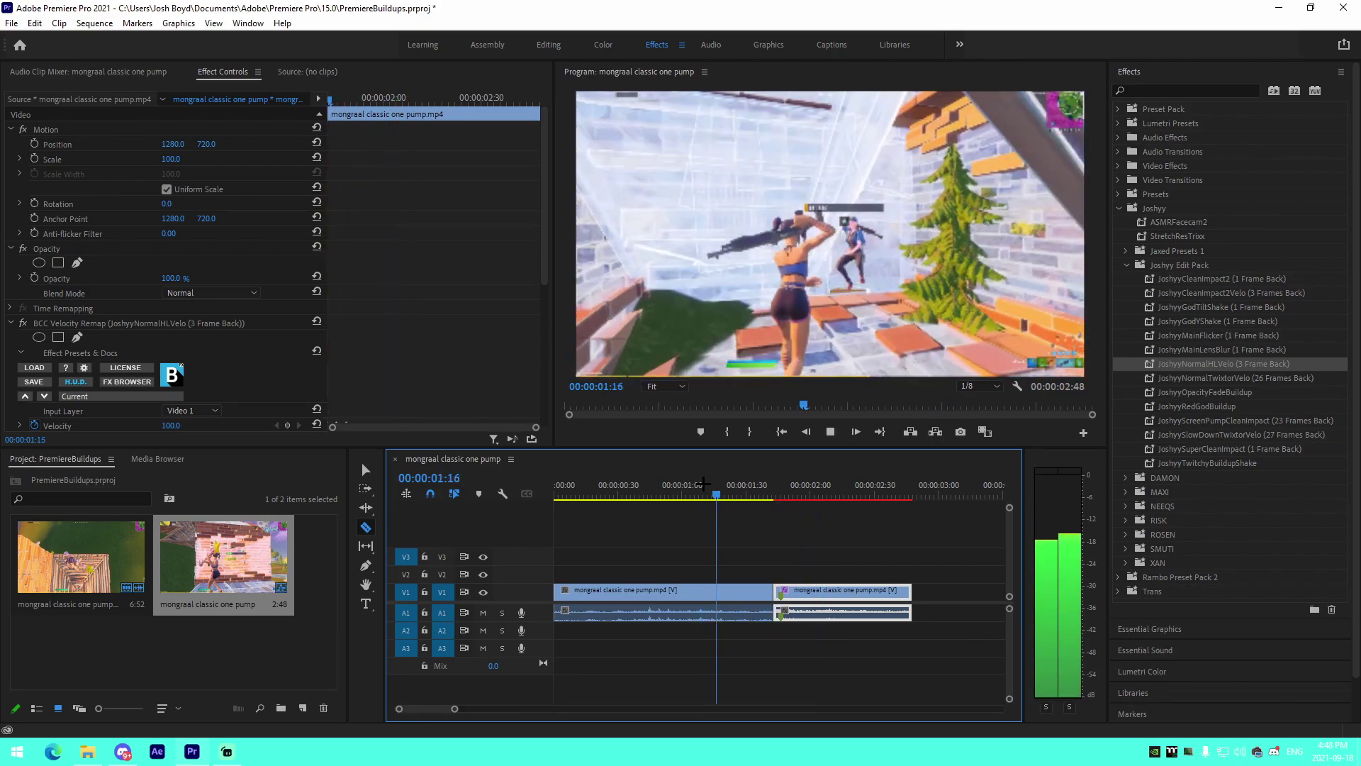
key(space)
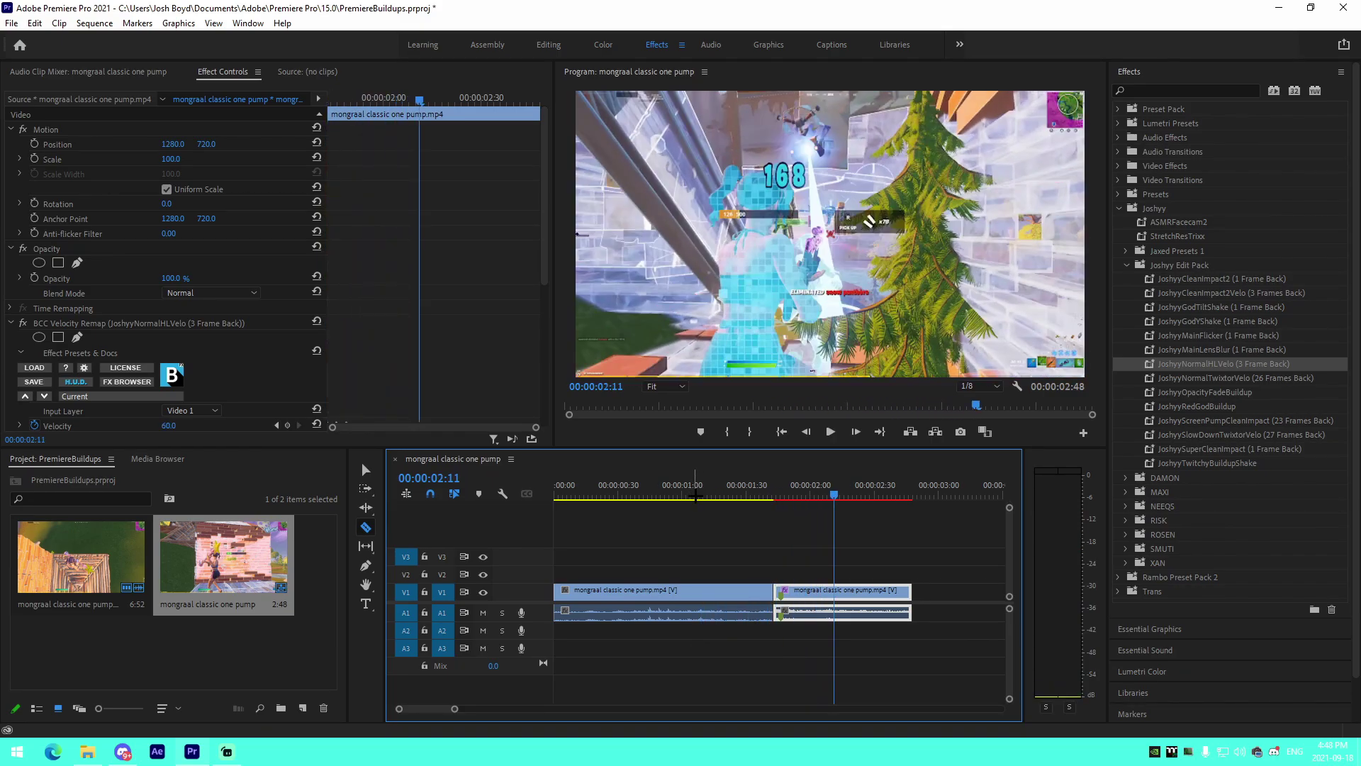
- Undo the velocity preset and the cut at 00:00:01:43
key(ctrl+z)
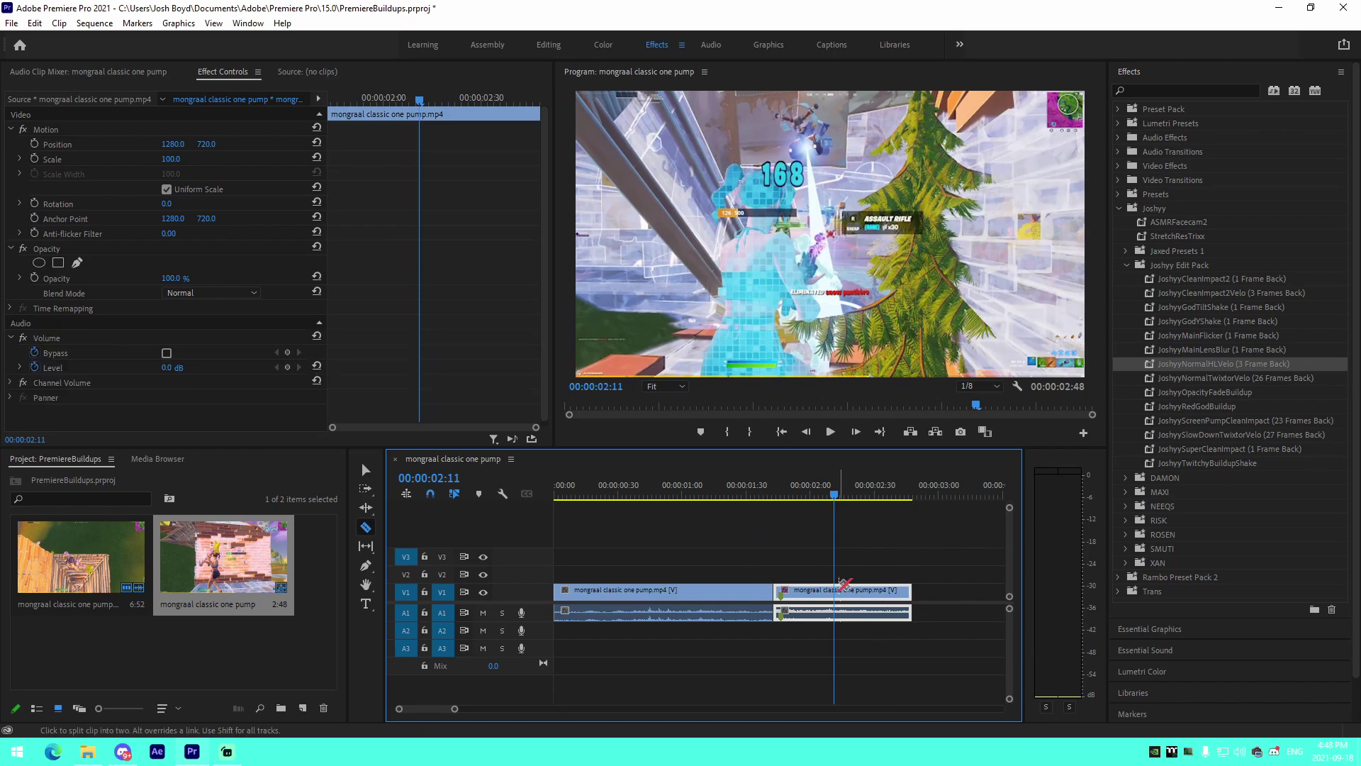
key(ctrl+z)
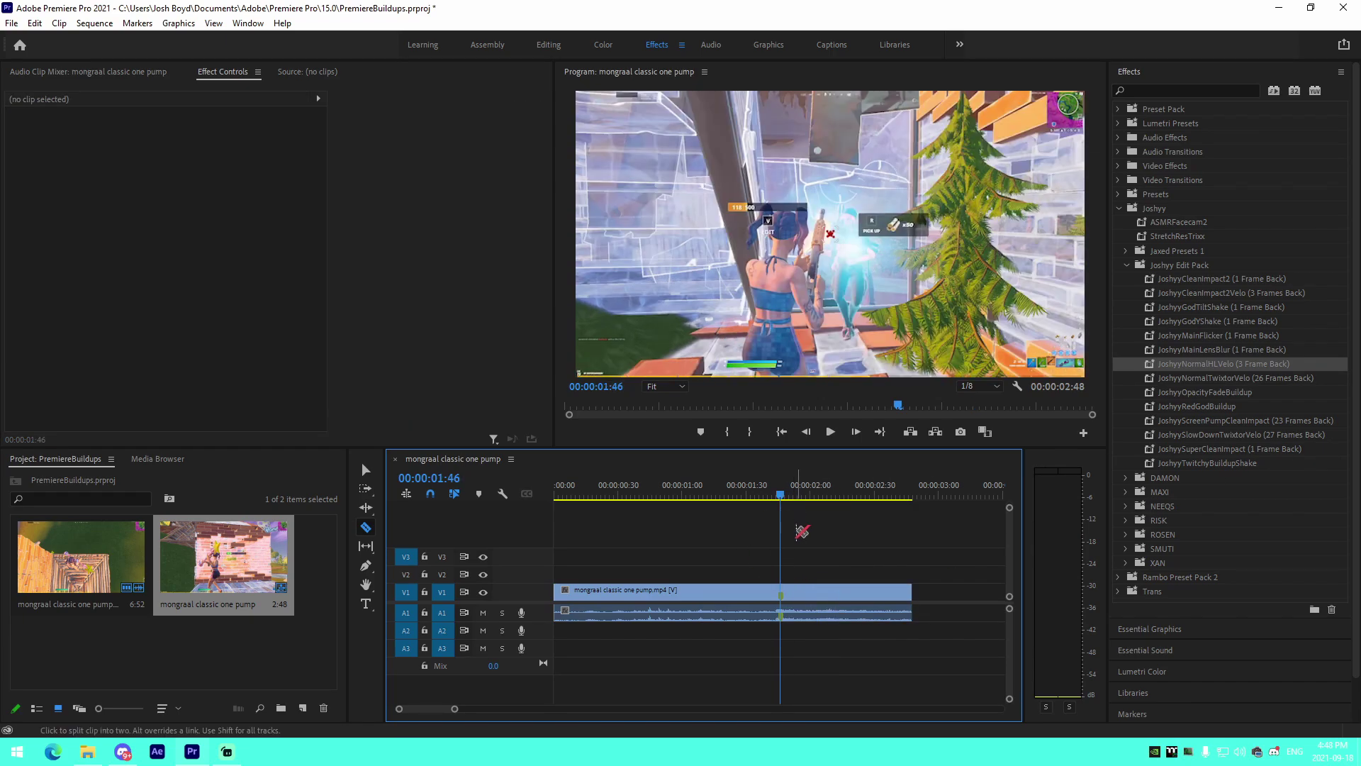
- Cut the clip at 00:00:01:19, 27 frames before the shot marker, and apply JoshyySlowDownTwixtorVelo (27 Frames Back) to the second segment
key(v)
click(798, 590)
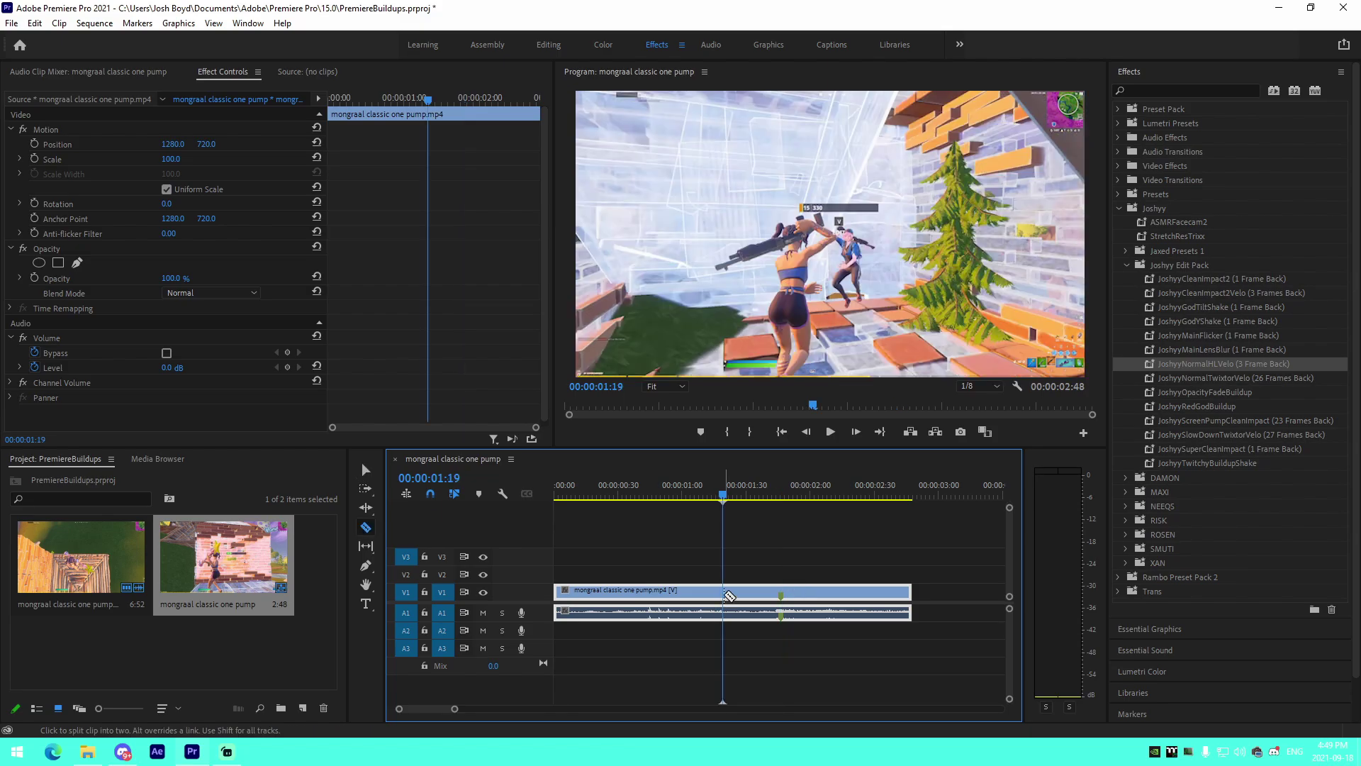
click(722, 590)
drag(1288, 435, 856, 597)
key(space)
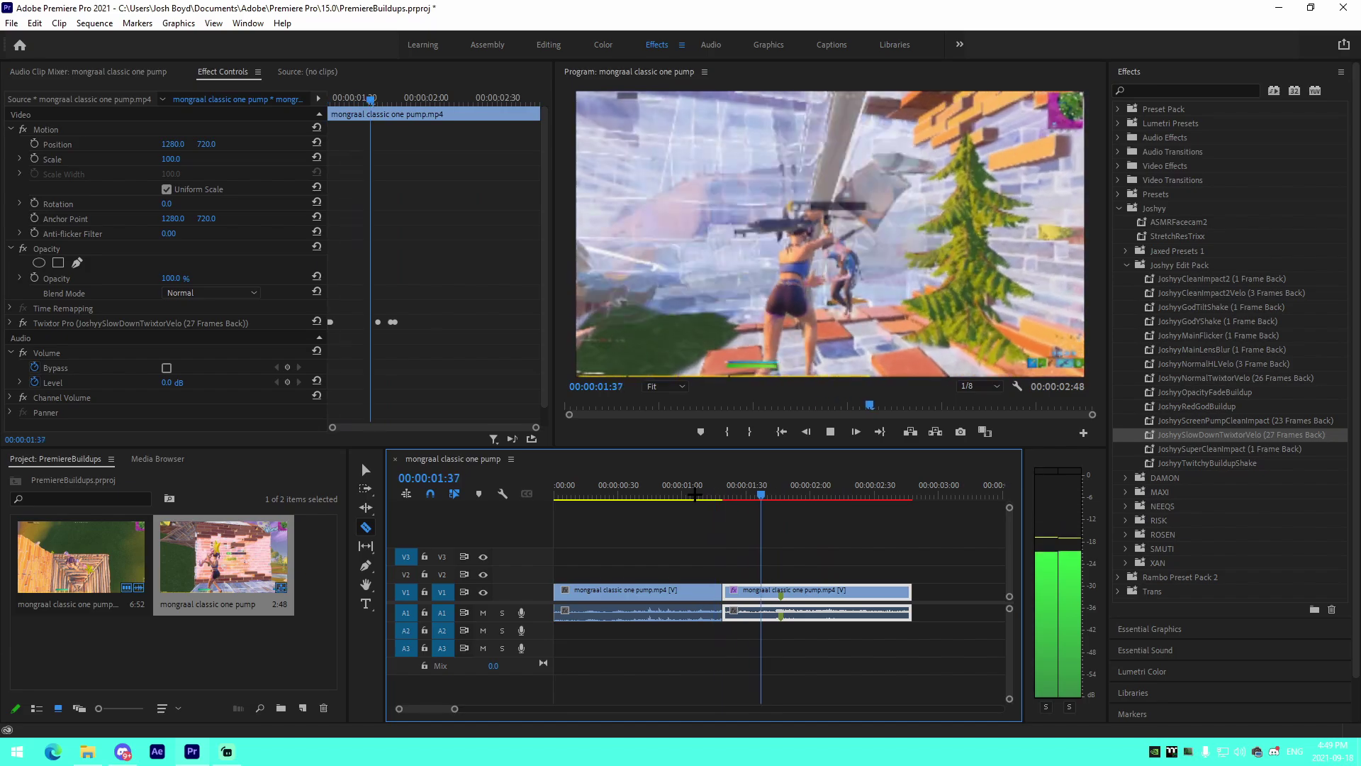
key(space)
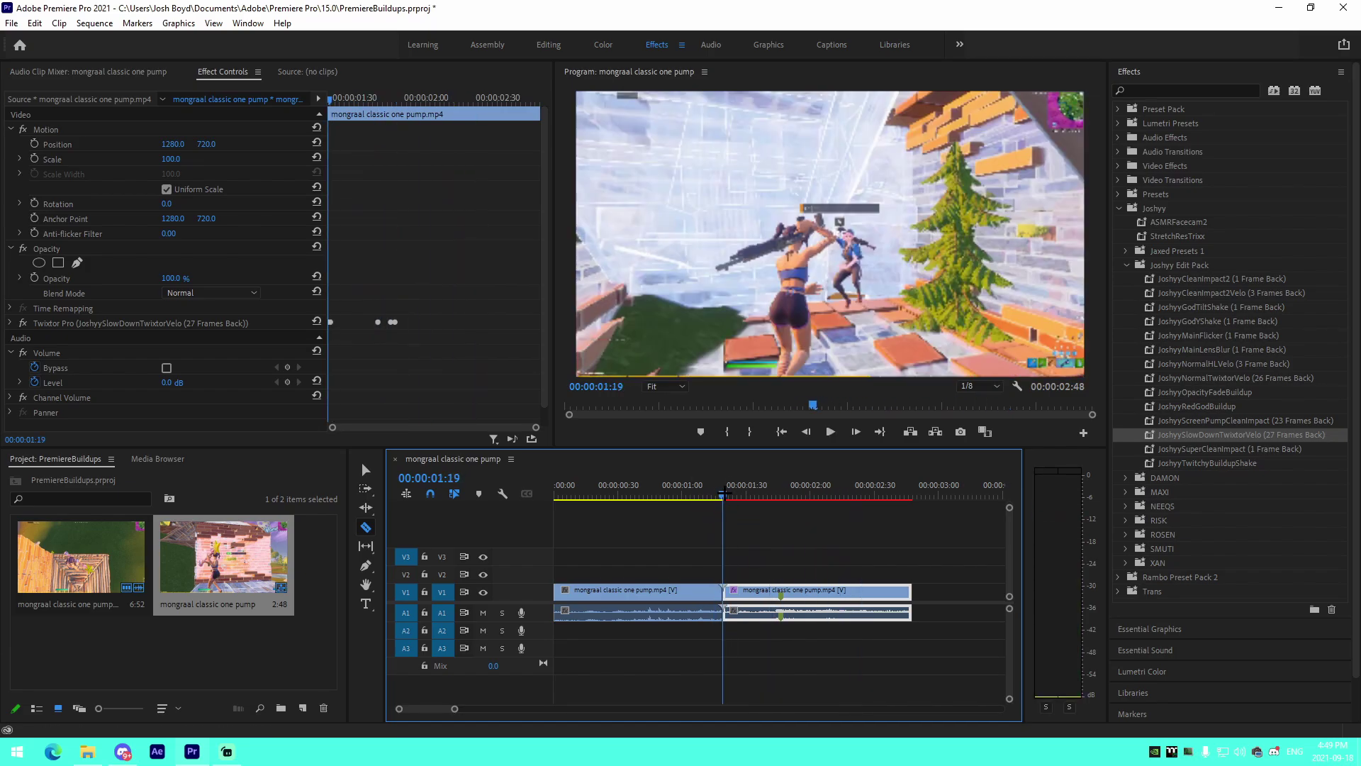
- Trim the end of the slowed-down segment so the sequence ends at 00:00:02:14
key(v)
click(738, 653)
click(748, 592)
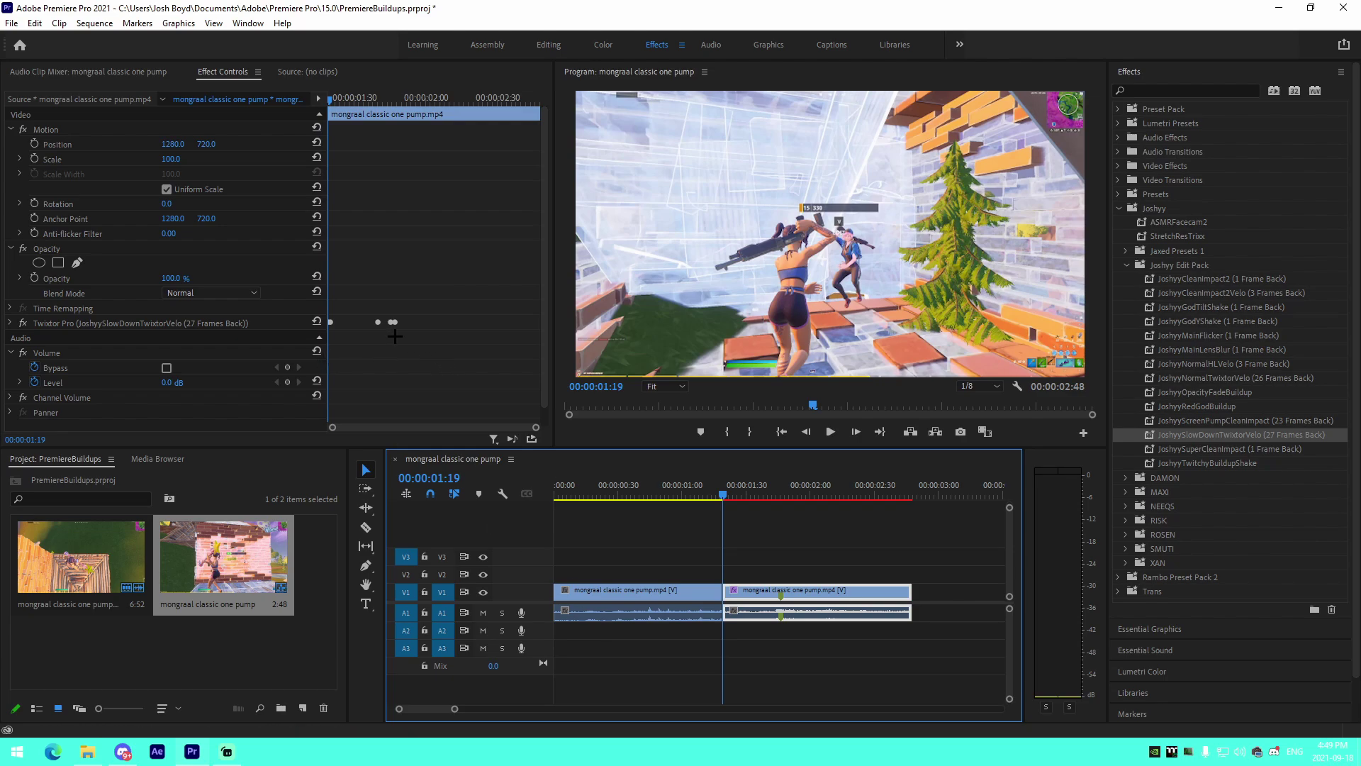
drag(911, 591, 840, 587)
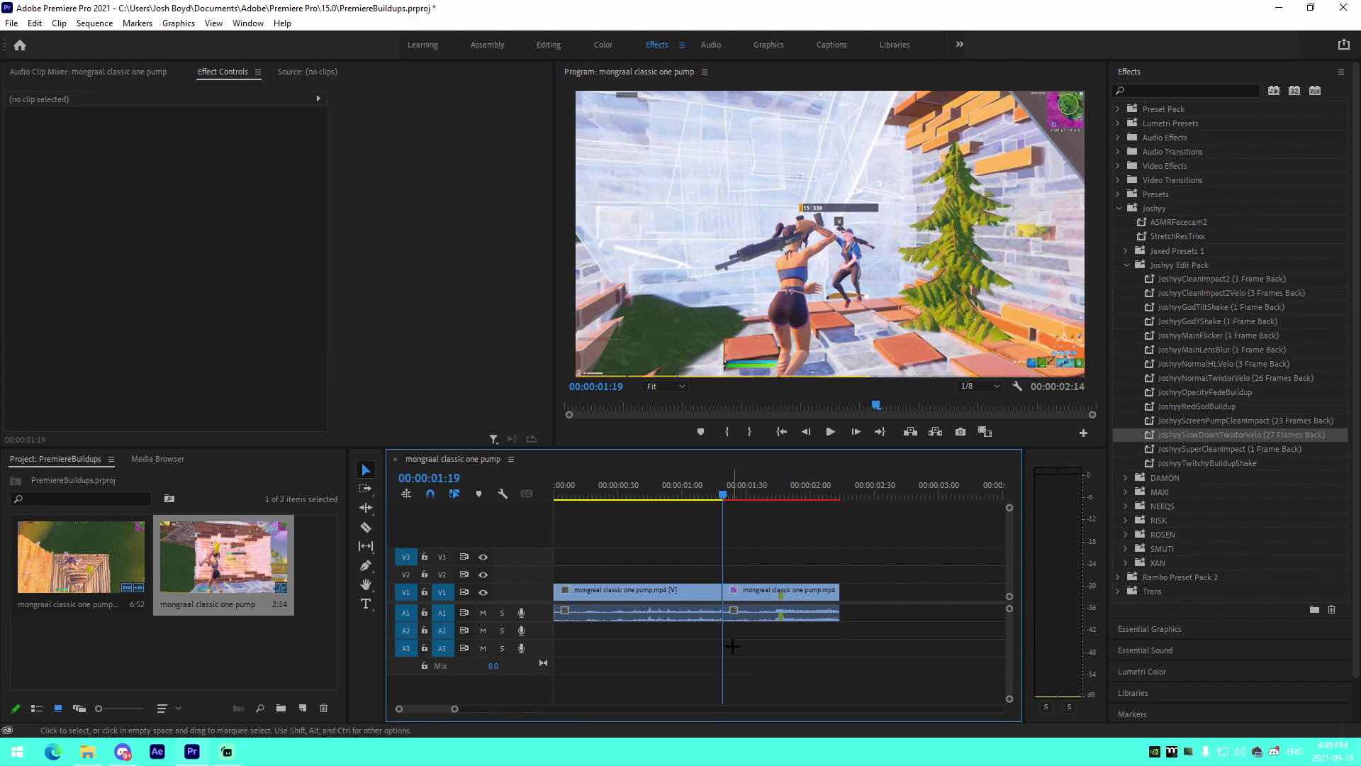
drag(819, 647, 610, 578)
right_click(761, 596)
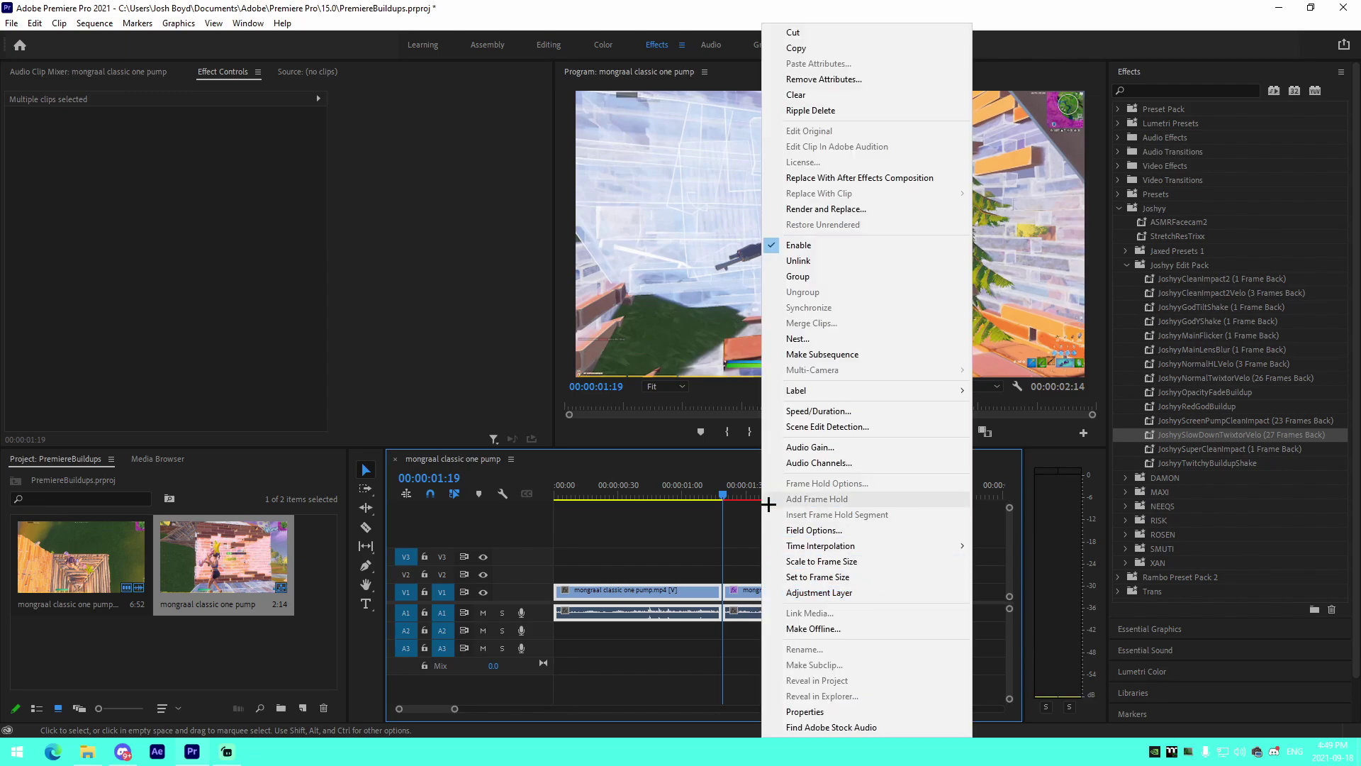
click(787, 341)
click(650, 390)
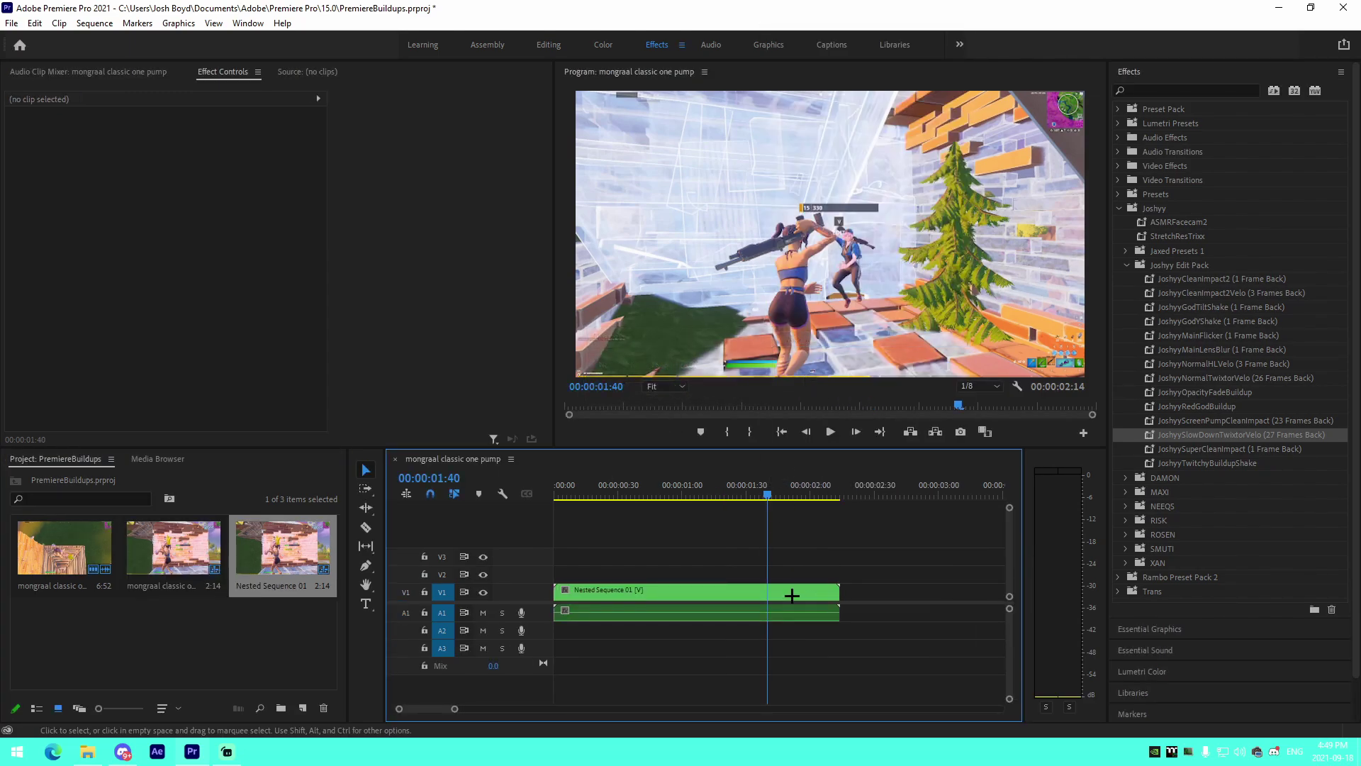
key(ctrl+z)
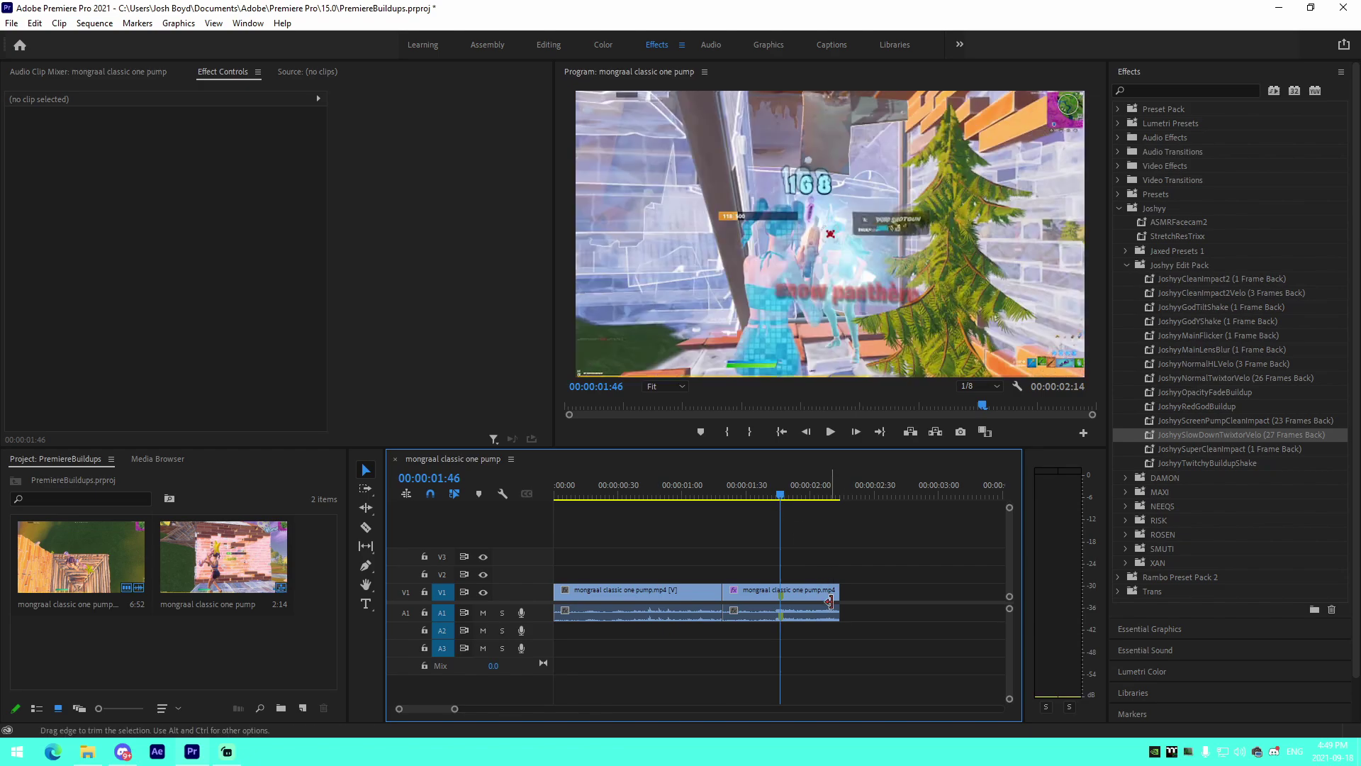
- Nest both gameplay segments into one sequence under the default name
drag(834, 637, 682, 587)
right_click(682, 588)
click(752, 341)
click(648, 389)
- Add a marker to the nested clip at the shot, 00:00:01:46
click(820, 607)
key(n)
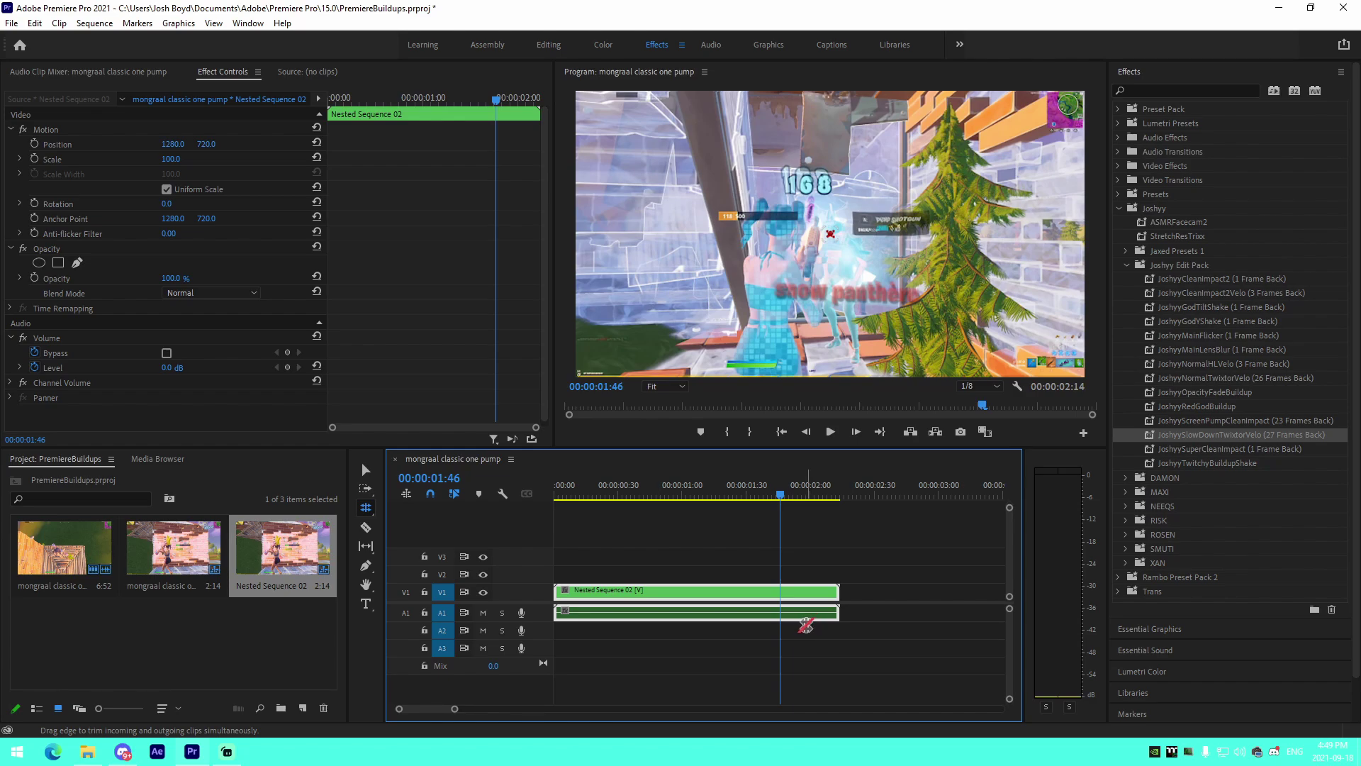
key(v)
drag(811, 650, 794, 585)
click(795, 586)
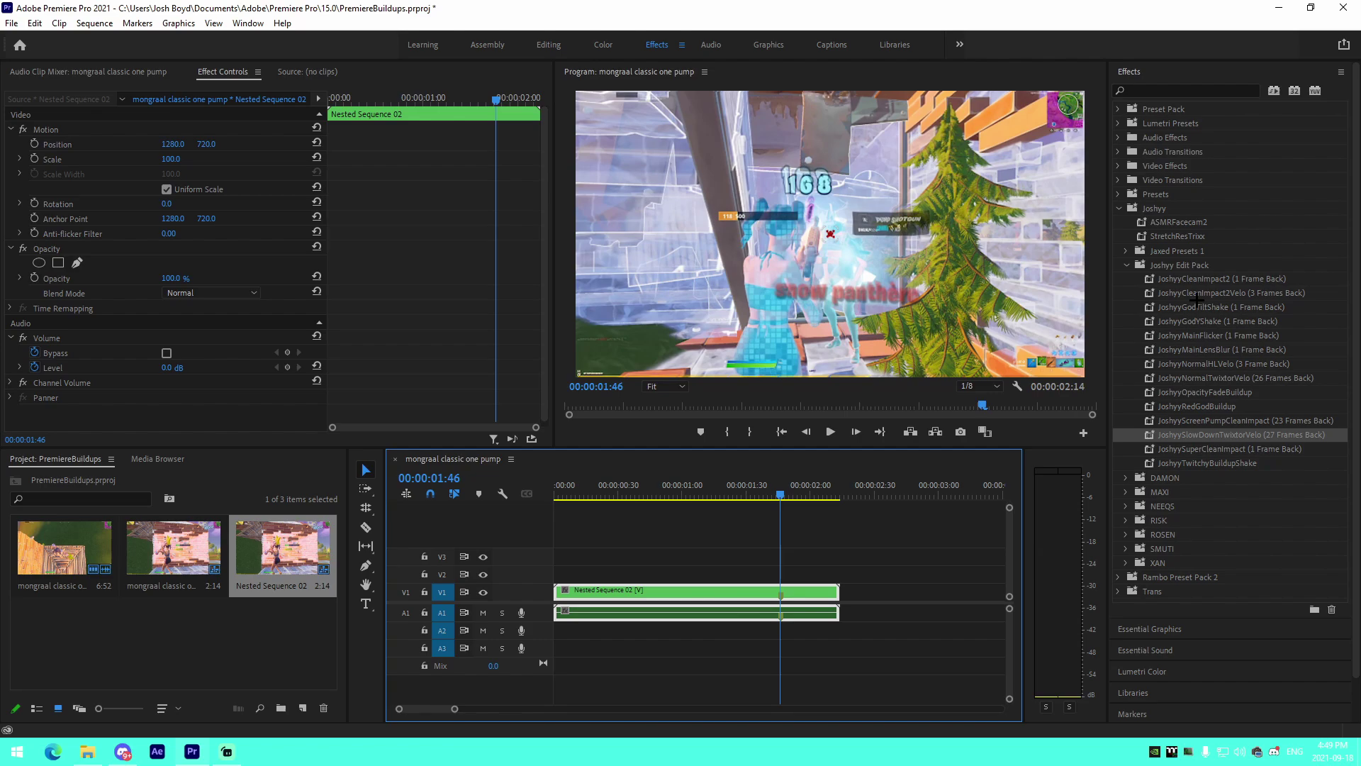
- Cut the nested clip one frame before the shot at 00:00:01:45 and apply JoshyyCleanImpact2 (1 Frame Back) to the second part
key(Left)
key(c)
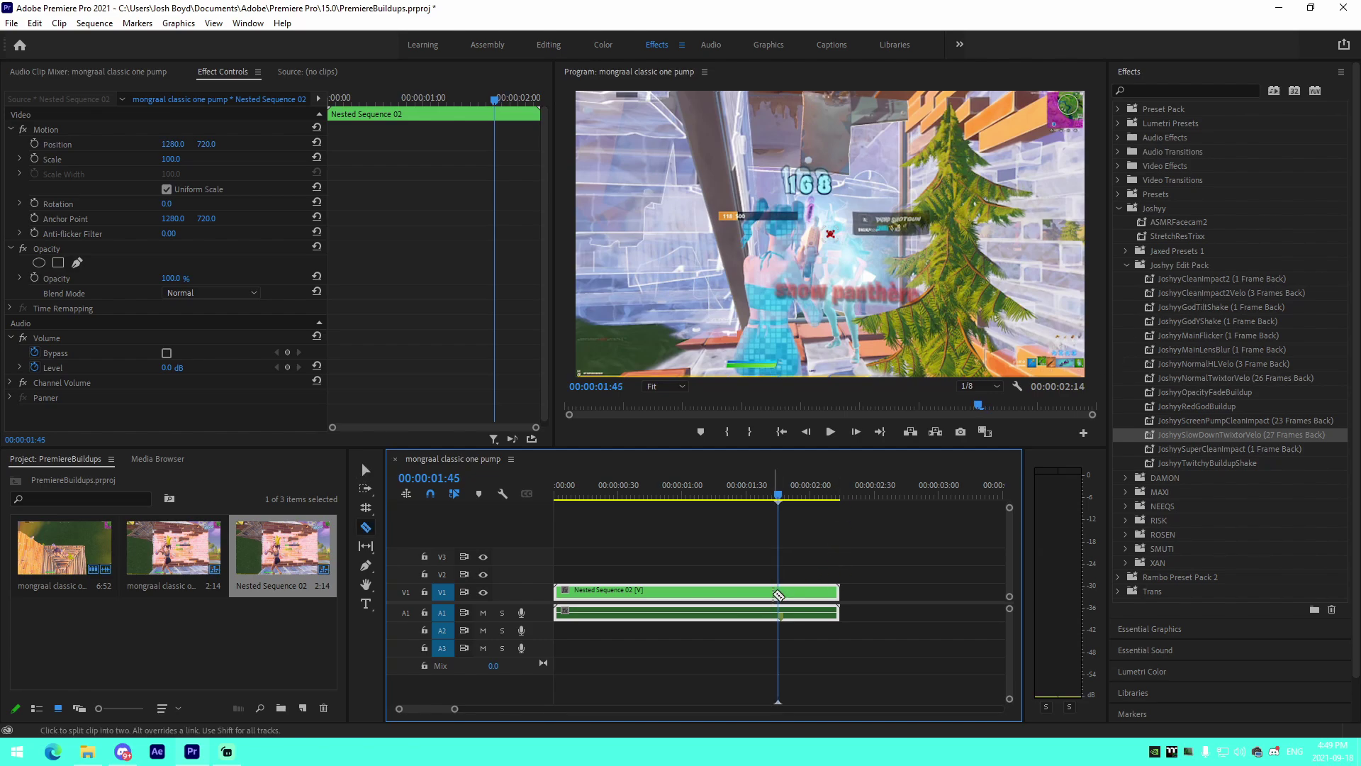
click(783, 597)
drag(1237, 279, 808, 598)
click(757, 489)
key(space)
key(space)
click(778, 497)
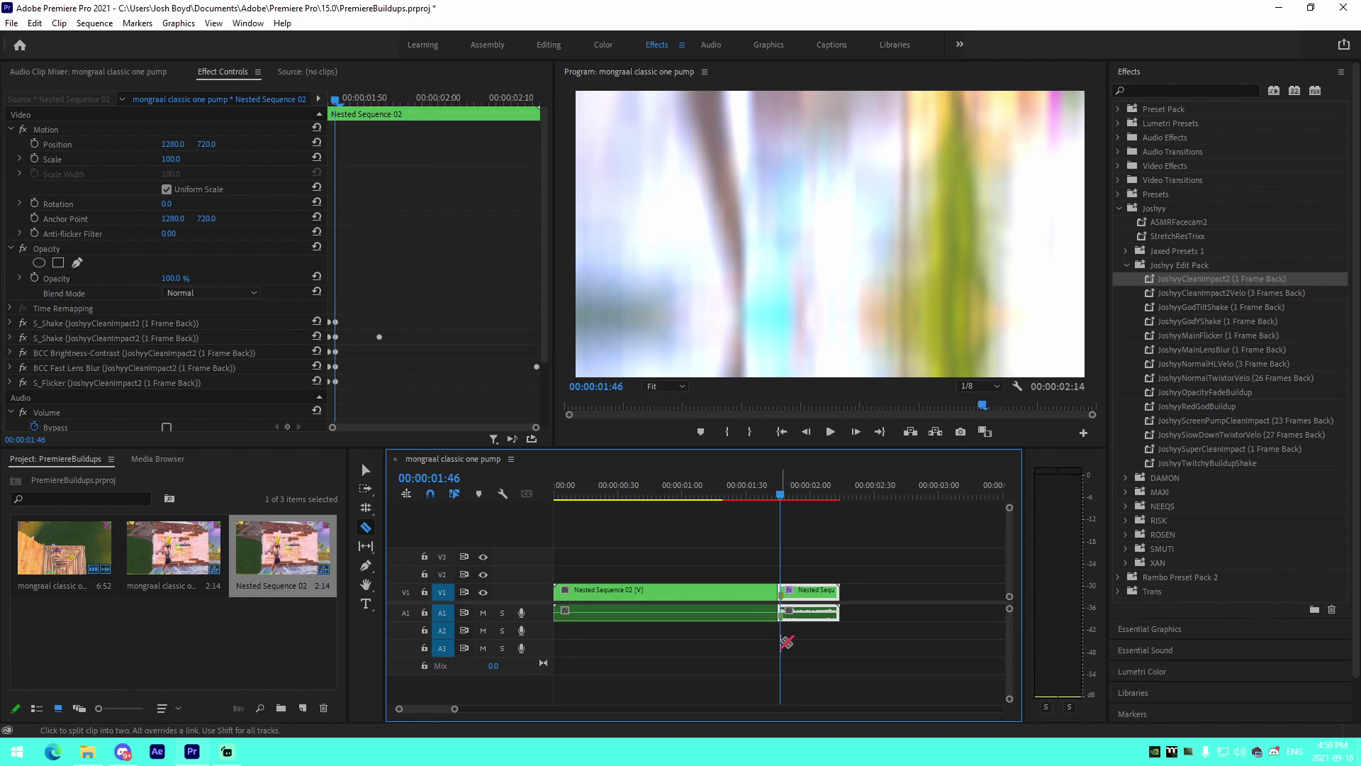
- Nest the two parts of the nested clip, including the impact effects, into another sequence with the default name
key(v)
drag(812, 634, 711, 586)
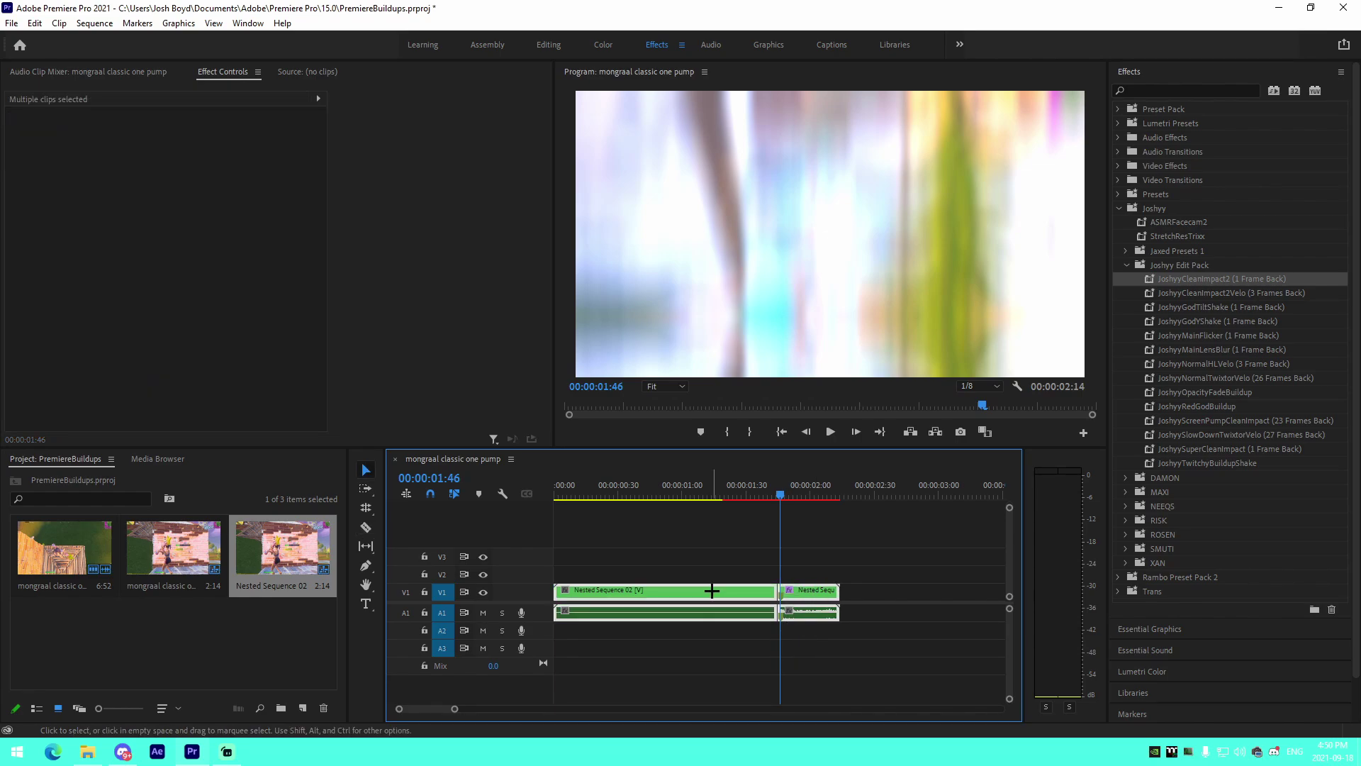
right_click(712, 589)
click(744, 339)
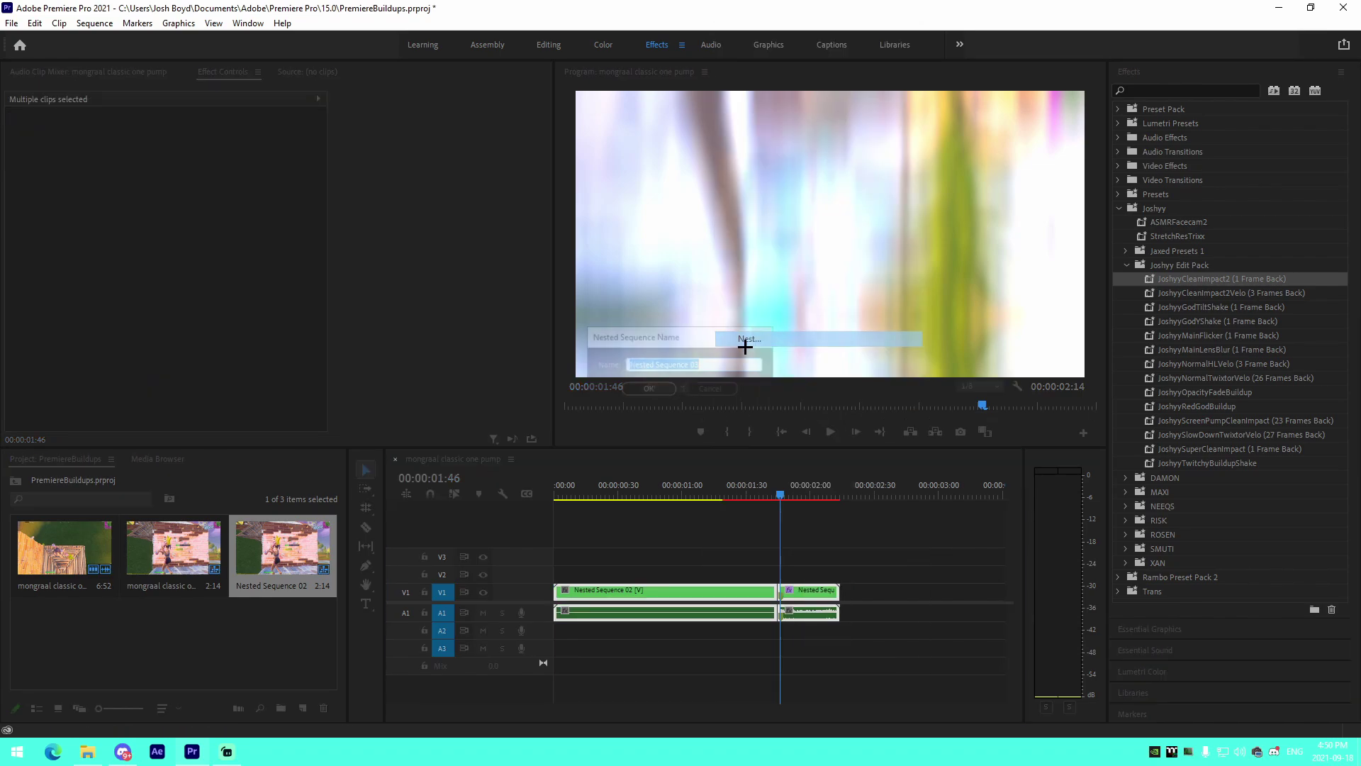
click(647, 389)
- Find the S_Monochrome effect and apply it to the new nested clip
drag(455, 711, 444, 710)
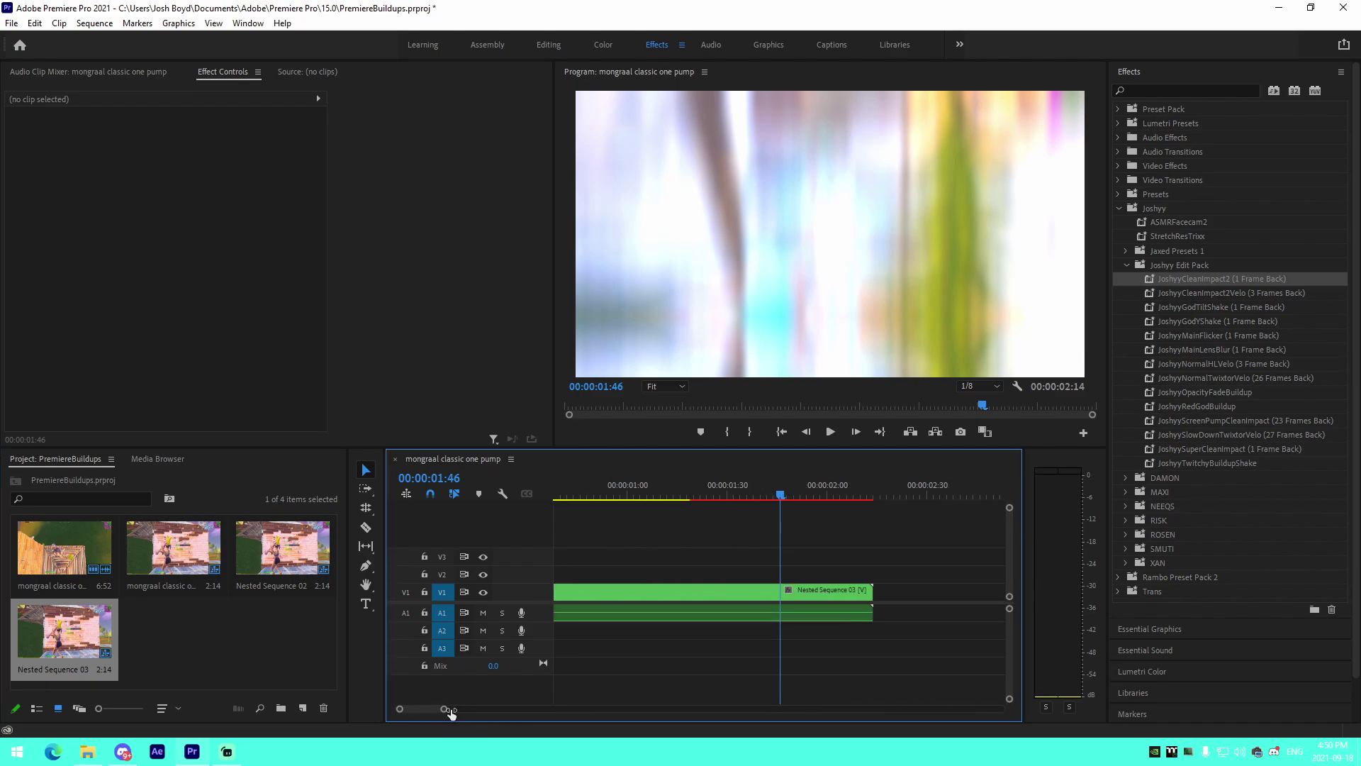
click(779, 602)
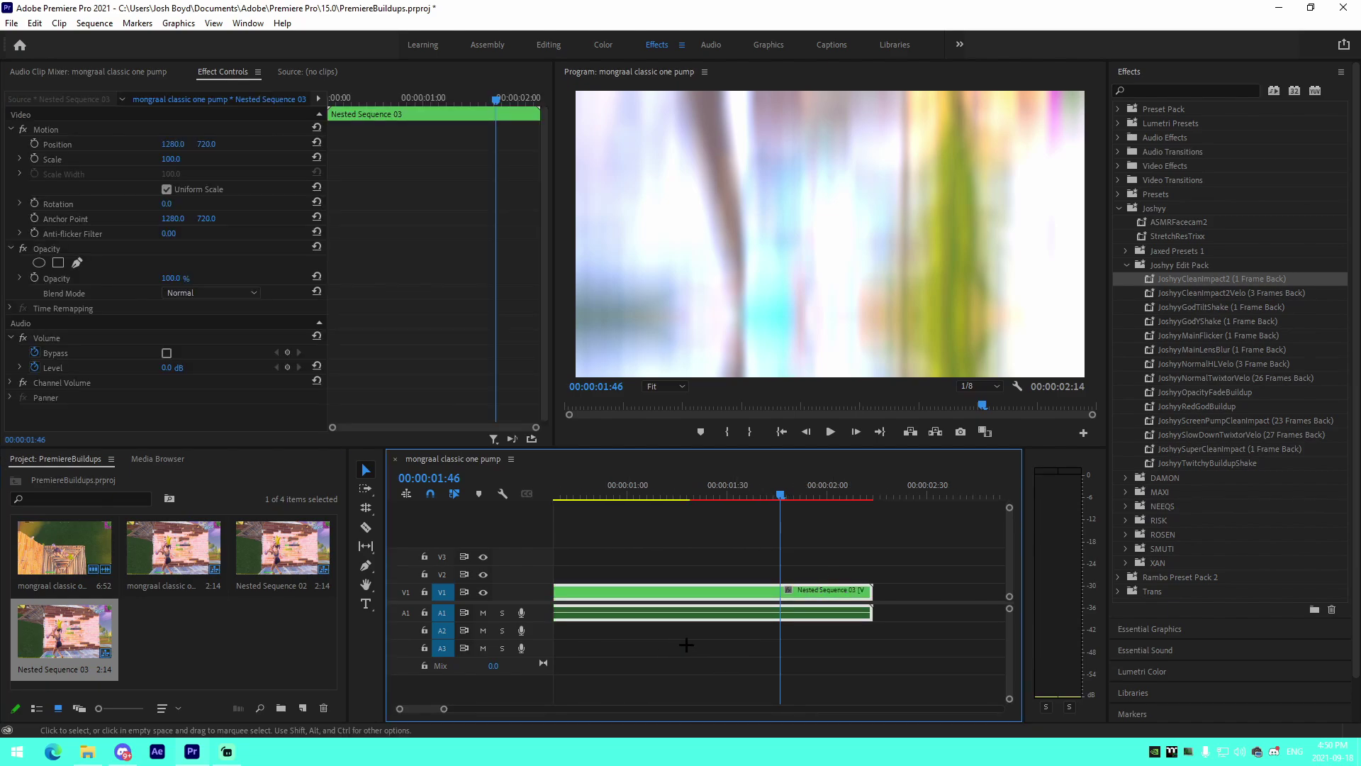
click(775, 658)
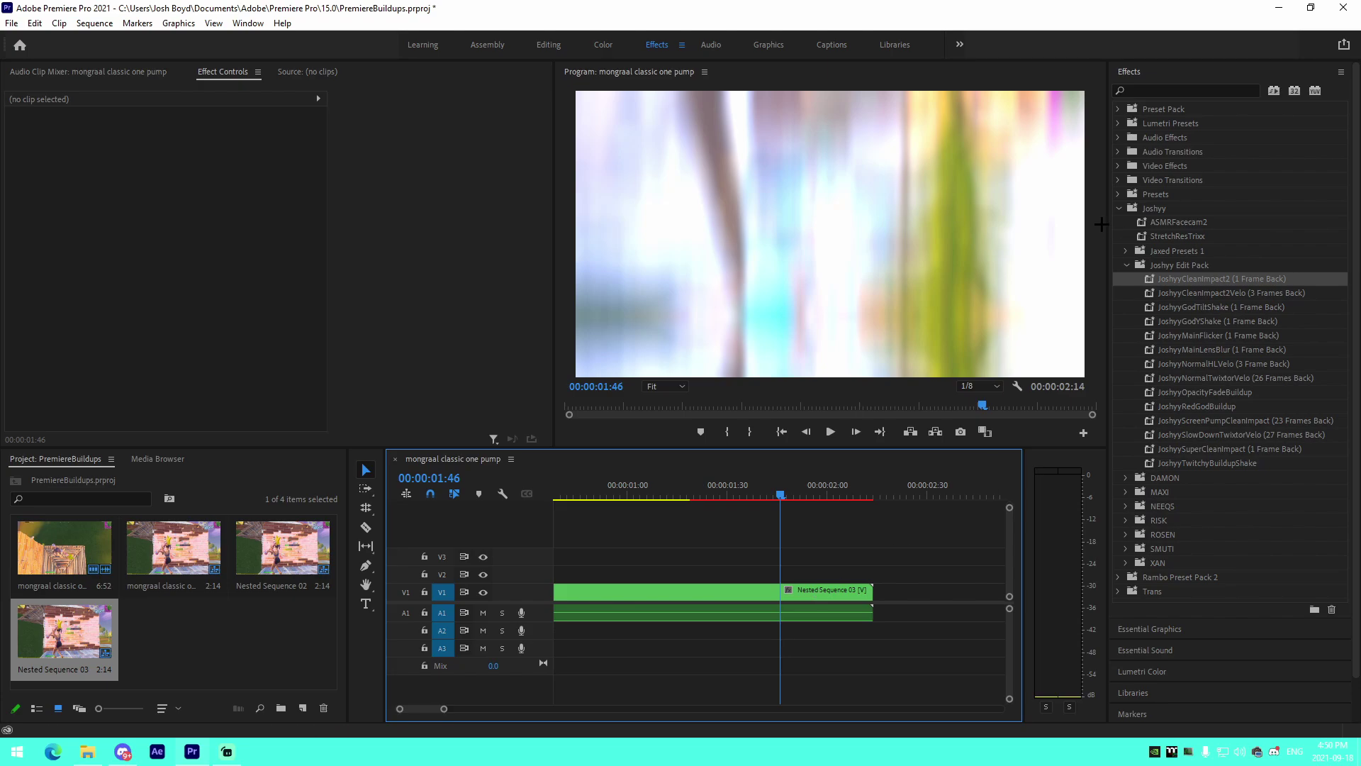
click(1177, 91)
text(mono)
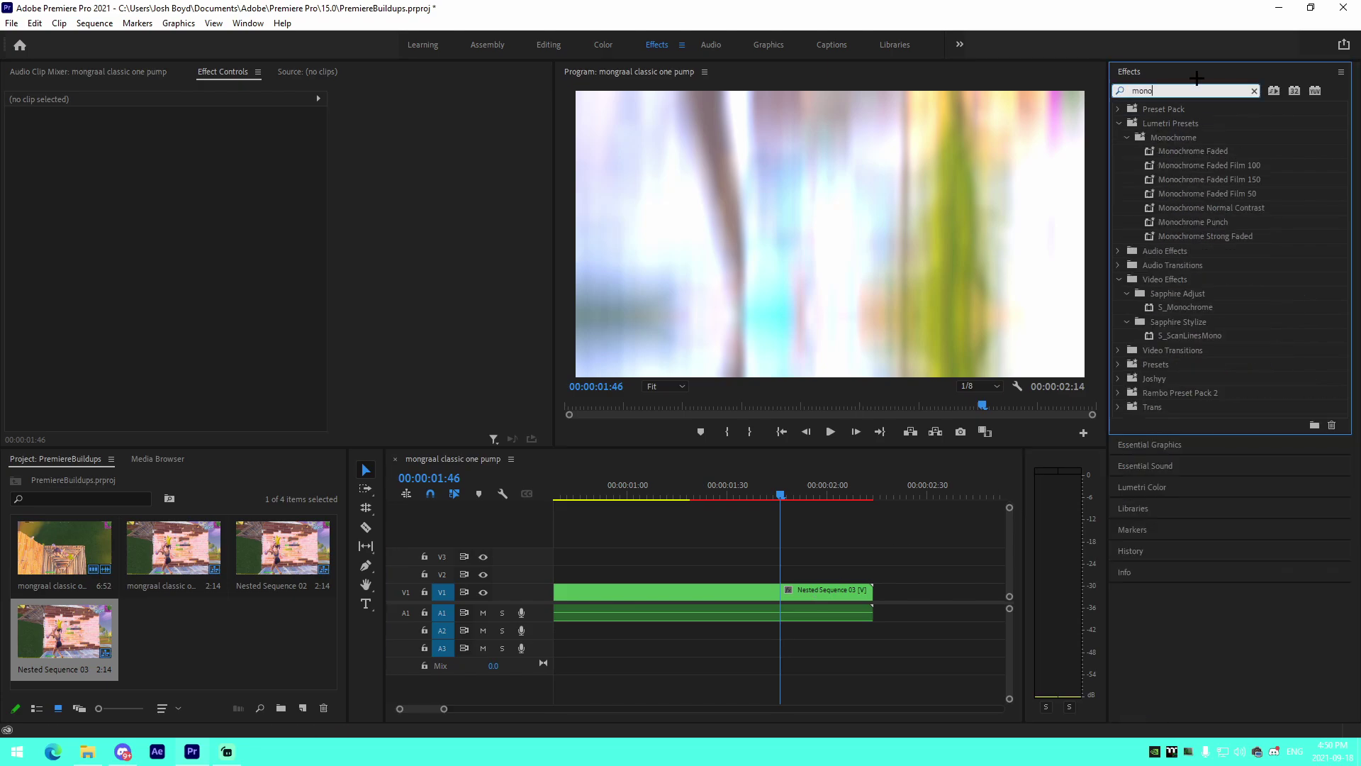
drag(1180, 307, 807, 596)
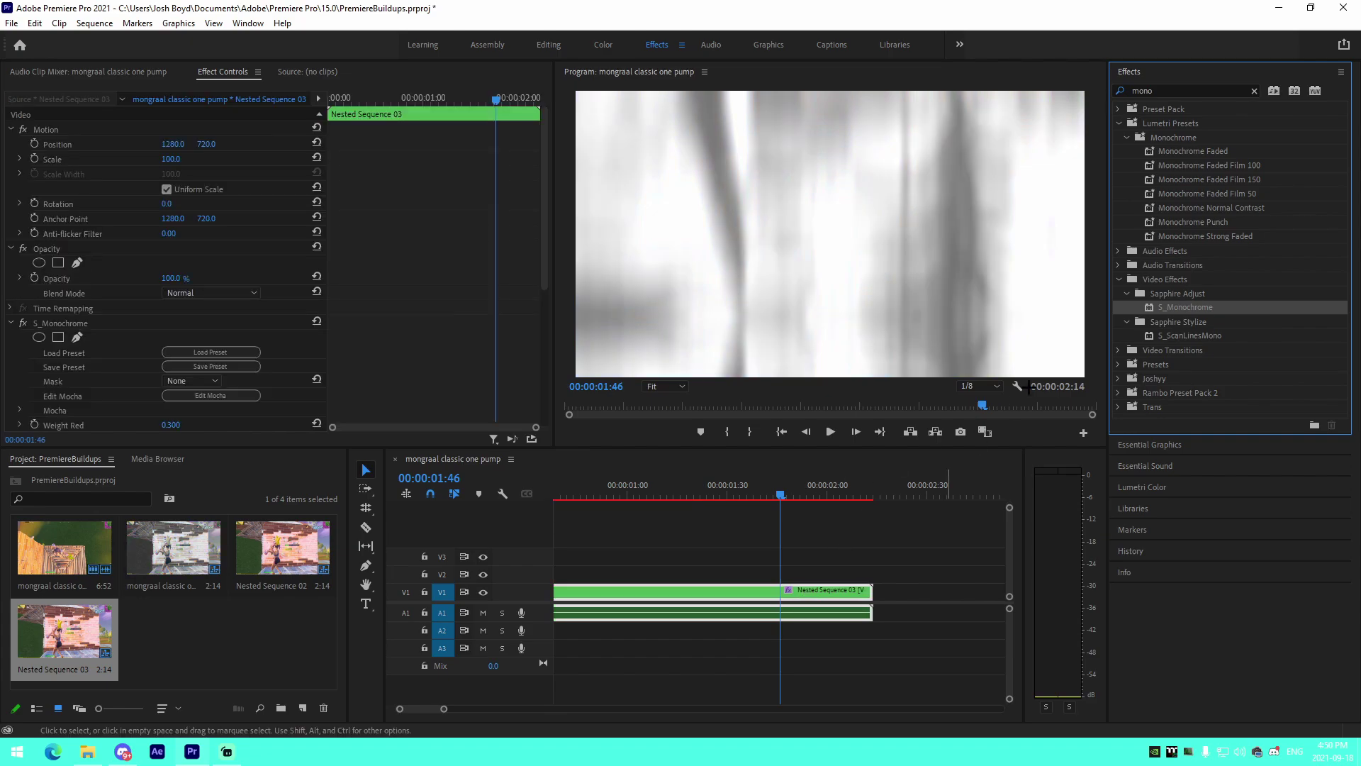
- Add the S_Vignette and S_Flicker effects to the monochrome nested clip
click(1171, 92)
text(vignette)
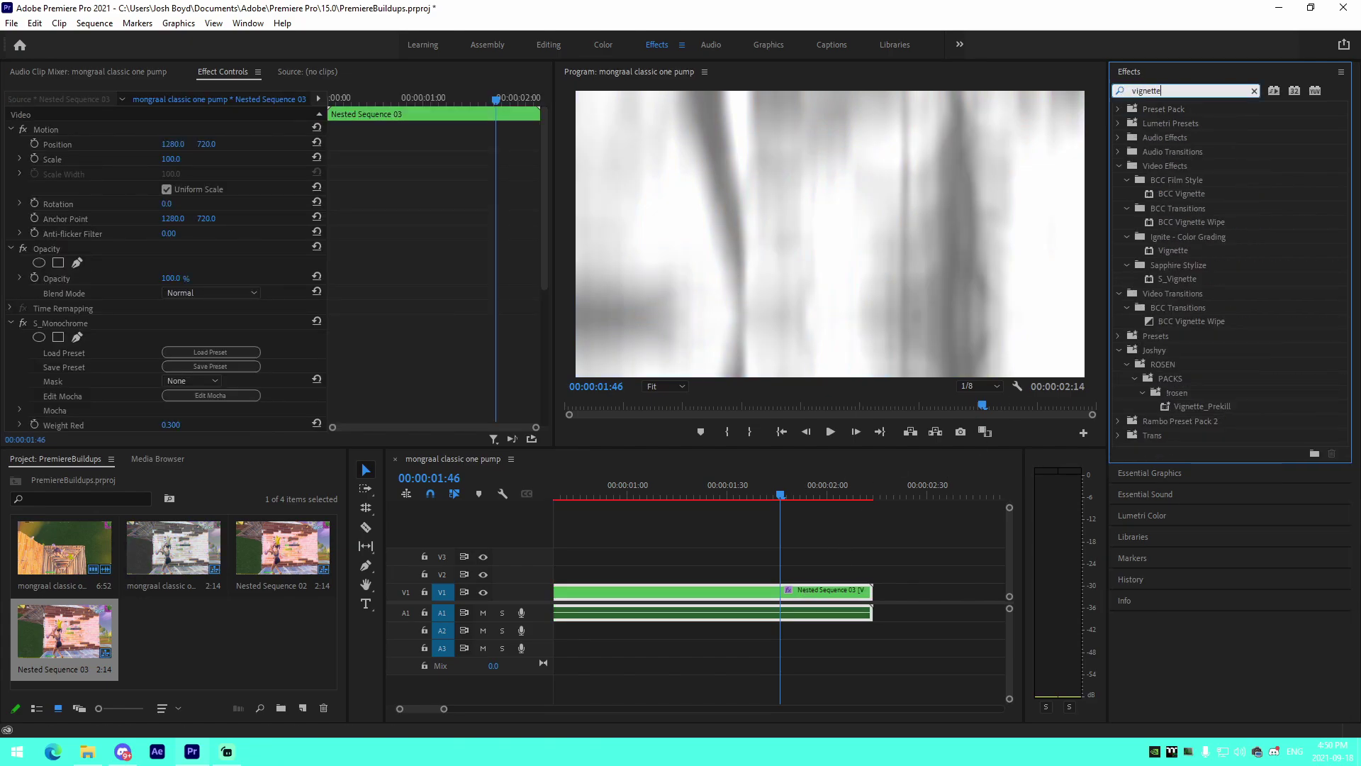
drag(1180, 281, 816, 592)
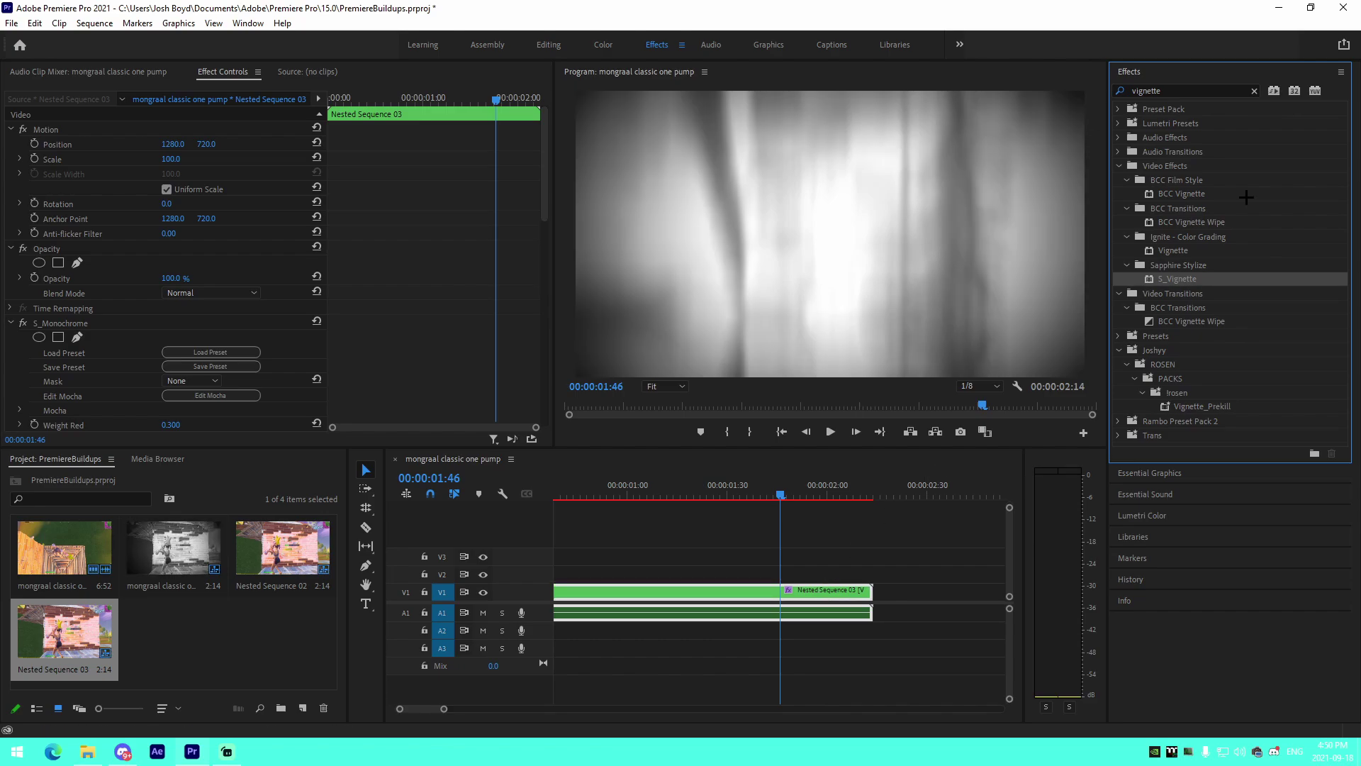
click(1130, 98)
text(flicke)
drag(1166, 280, 780, 592)
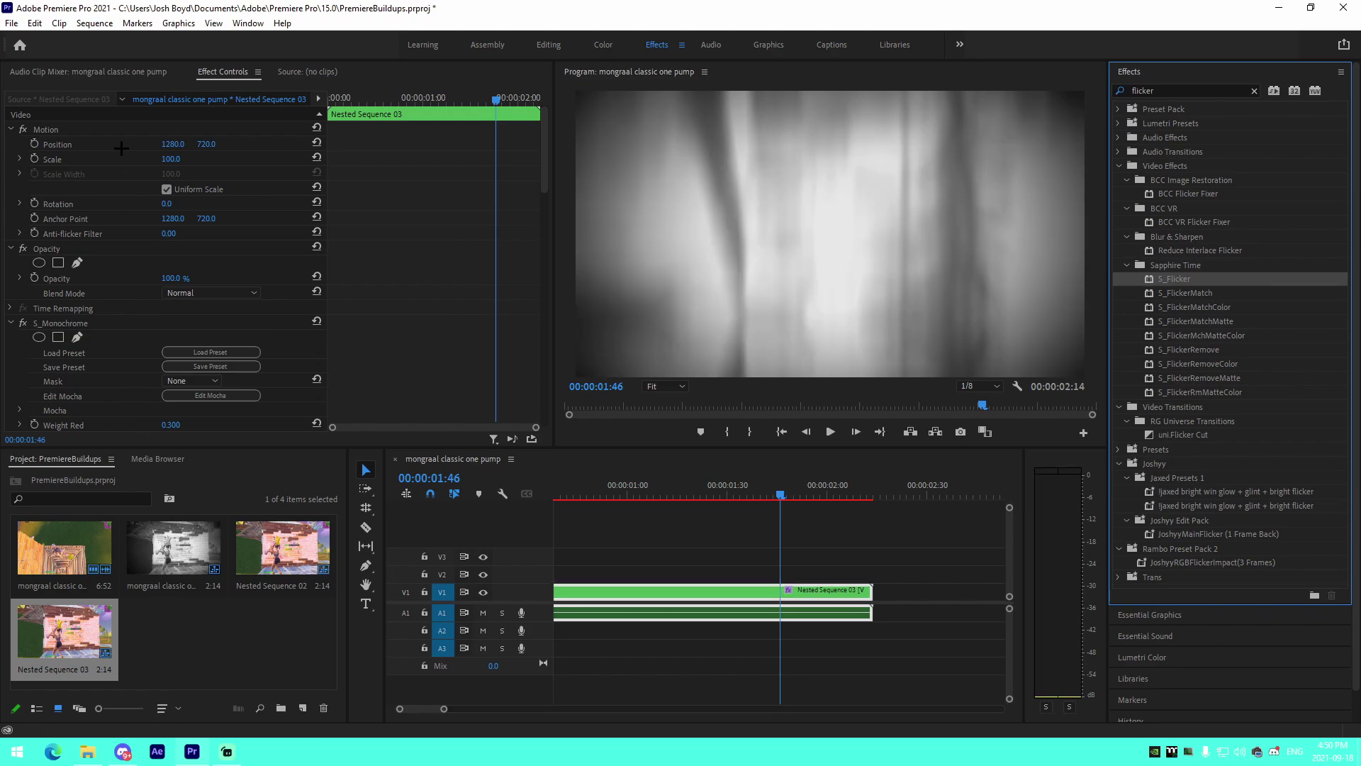
- Restore the nested clip's opacity blend mode to Normal
scroll(213, 293, down, 4)
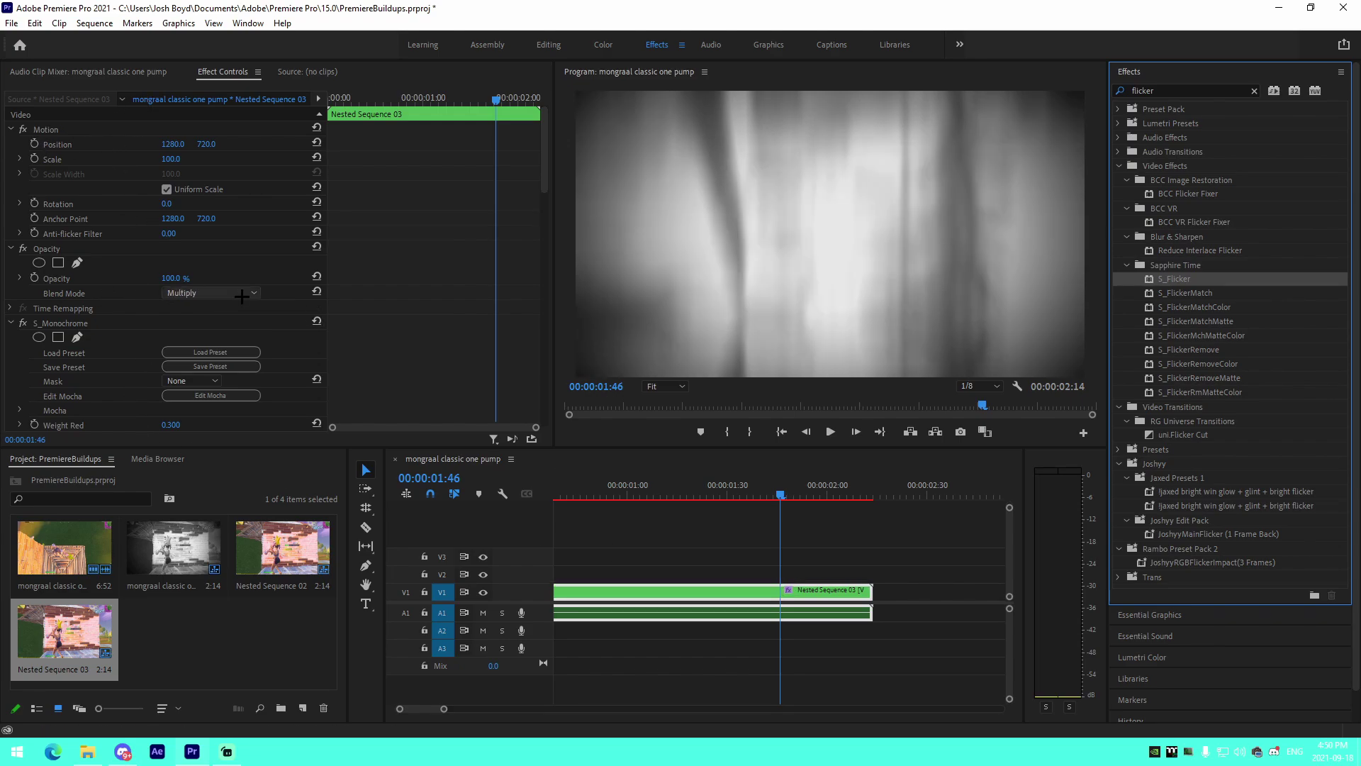
click(212, 293)
click(231, 313)
scroll(415, 338, down, 4)
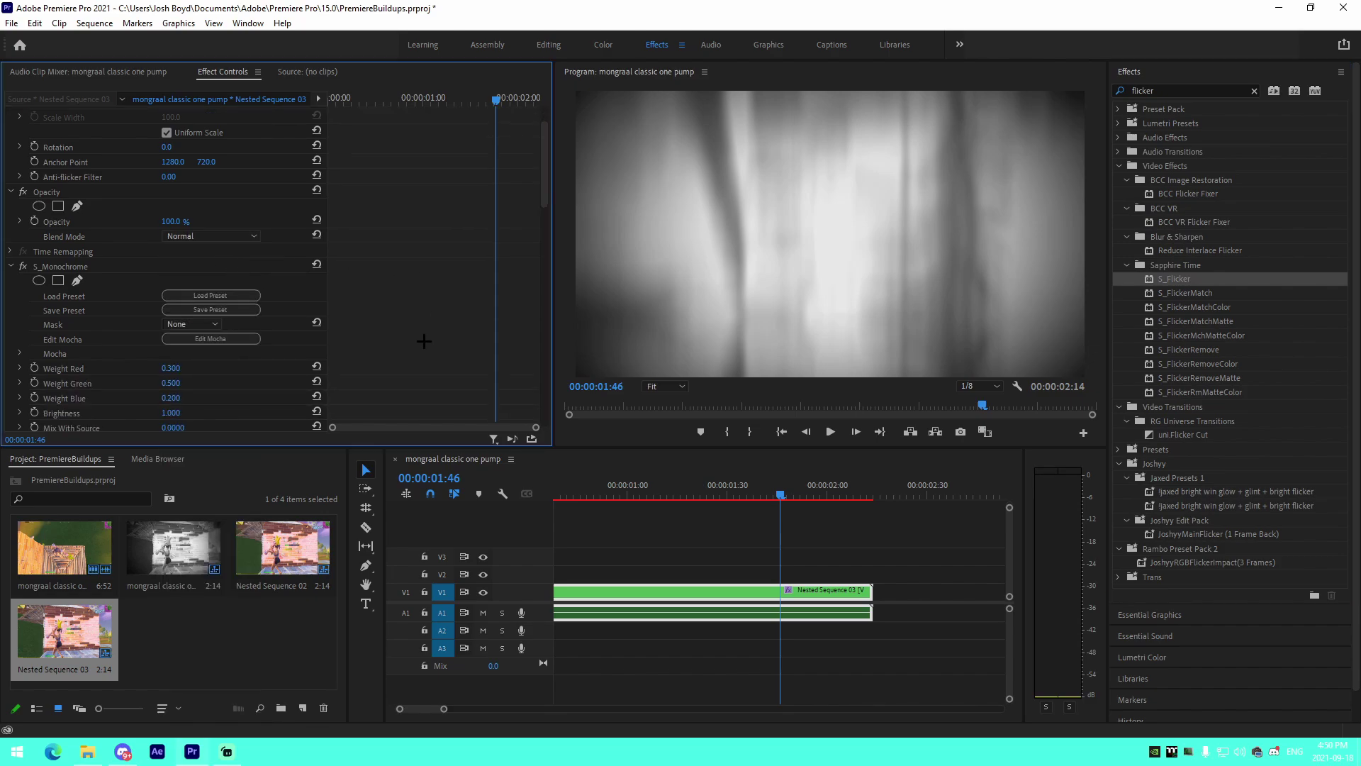
- Mark the shot at 00:00:01:46 on the timeline and the nested clip, and add another clip marker at 00:00:01:06
click(798, 598)
click(808, 643)
click(797, 599)
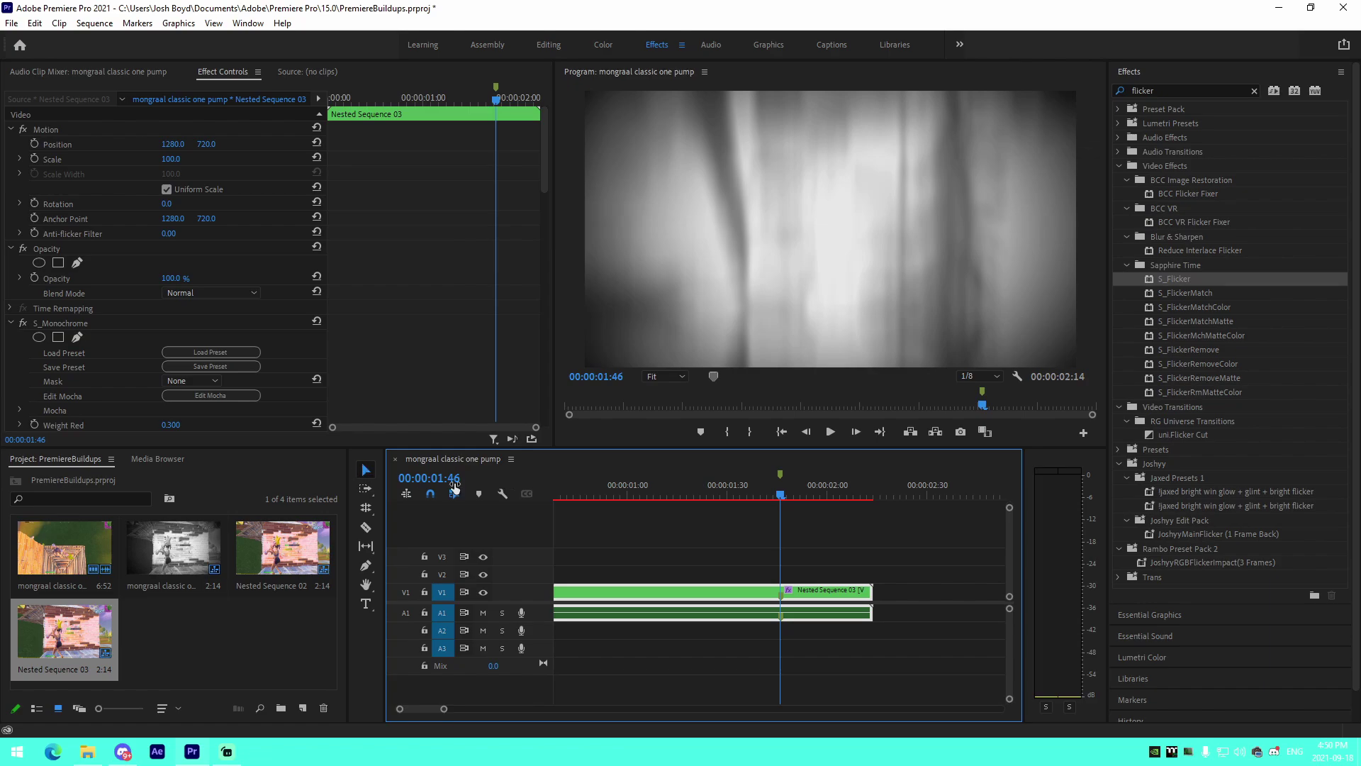
drag(760, 498, 647, 487)
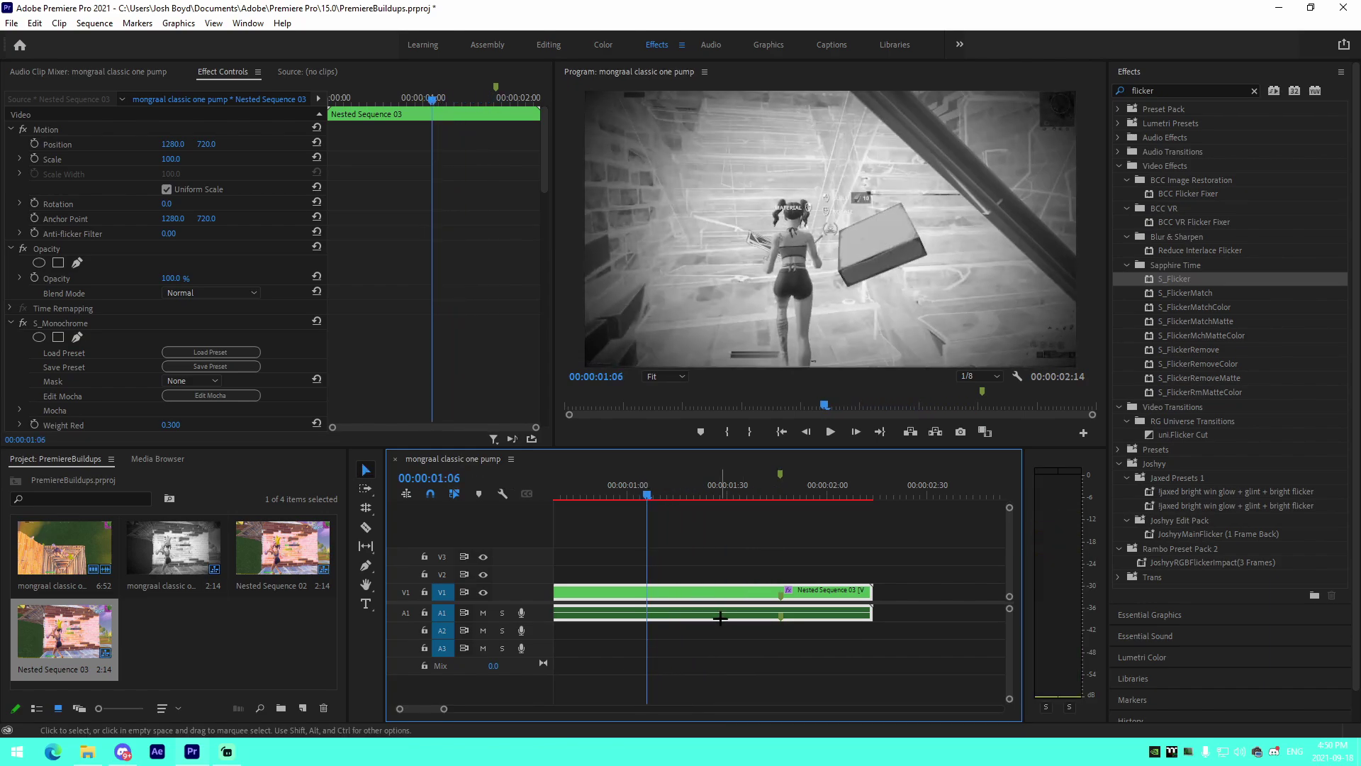
click(648, 631)
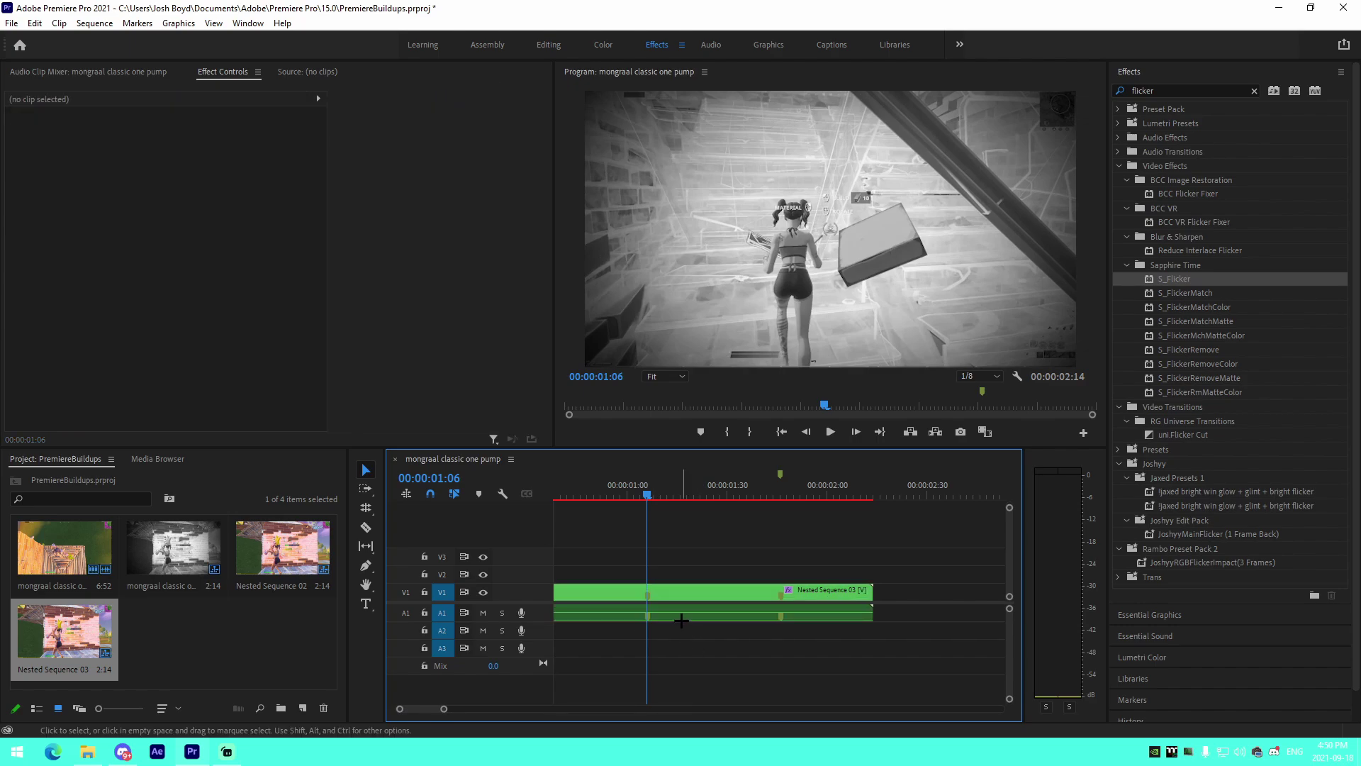
- Enable keyframing of S_Monochrome's Mix With Source on the nested clip and set it to 1 at 00:00:01:06
click(675, 597)
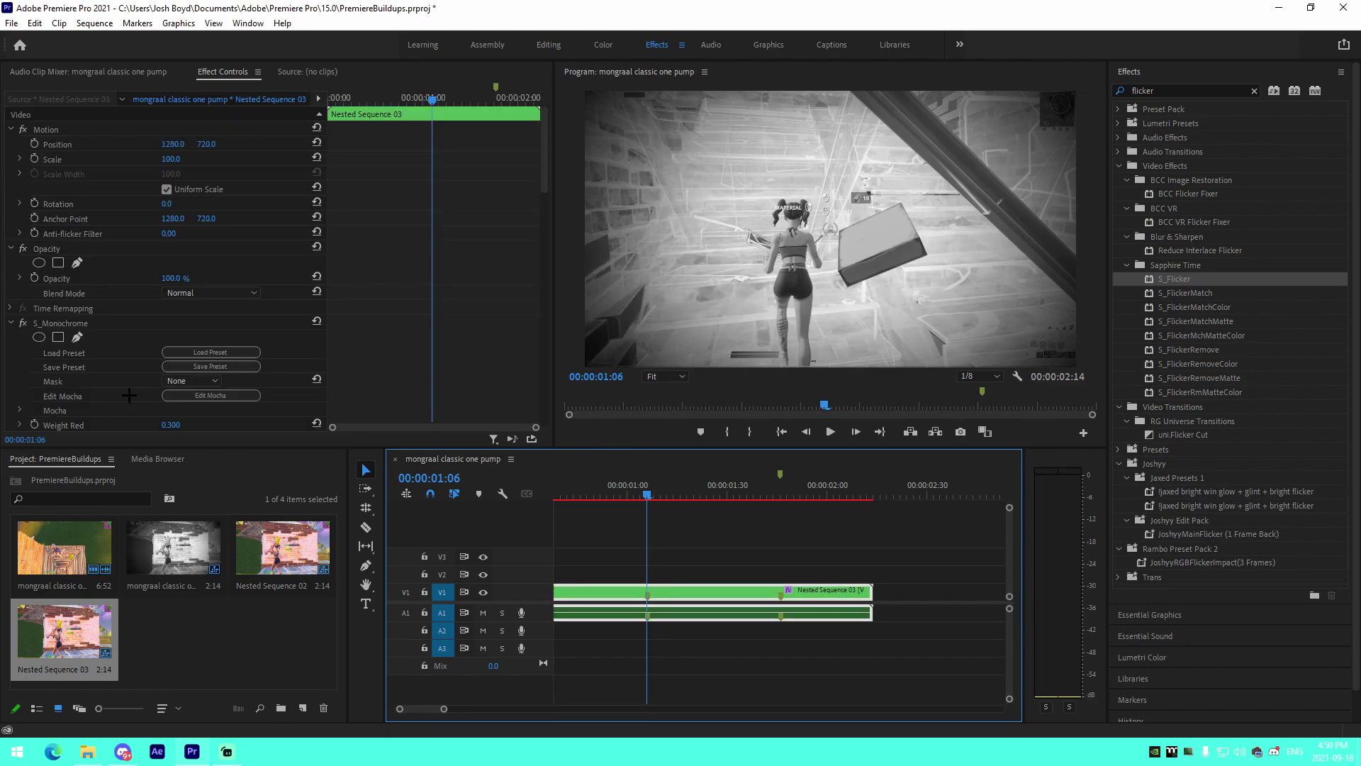
scroll(129, 395, down, 4)
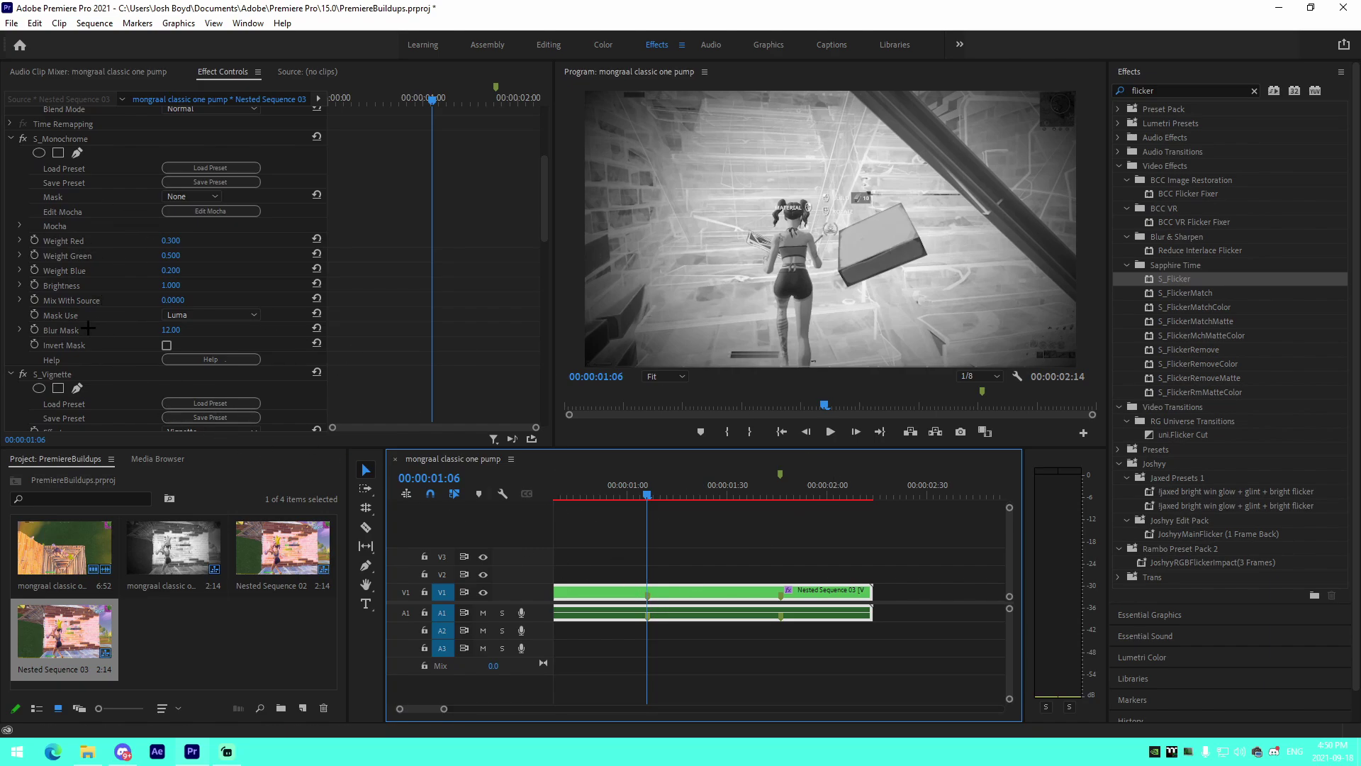
scroll(88, 328, up, 2)
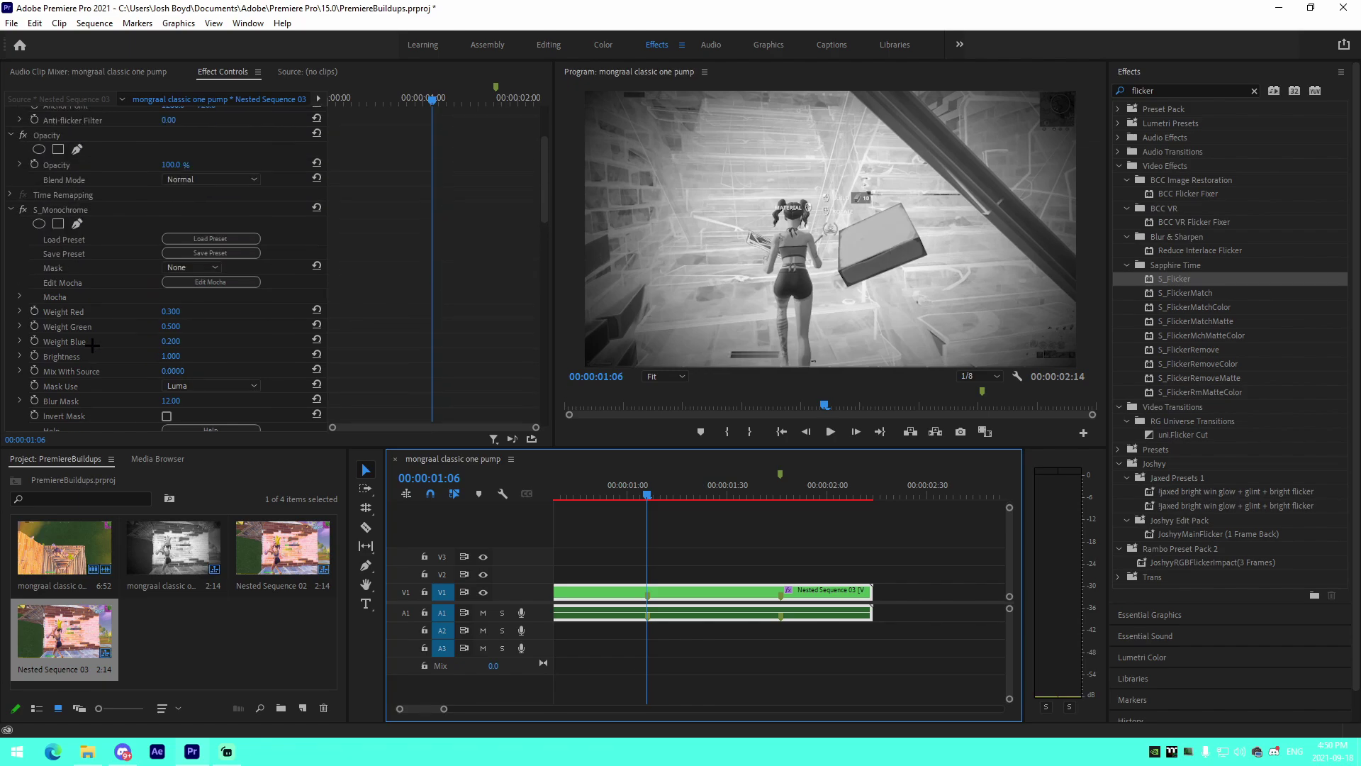
click(34, 370)
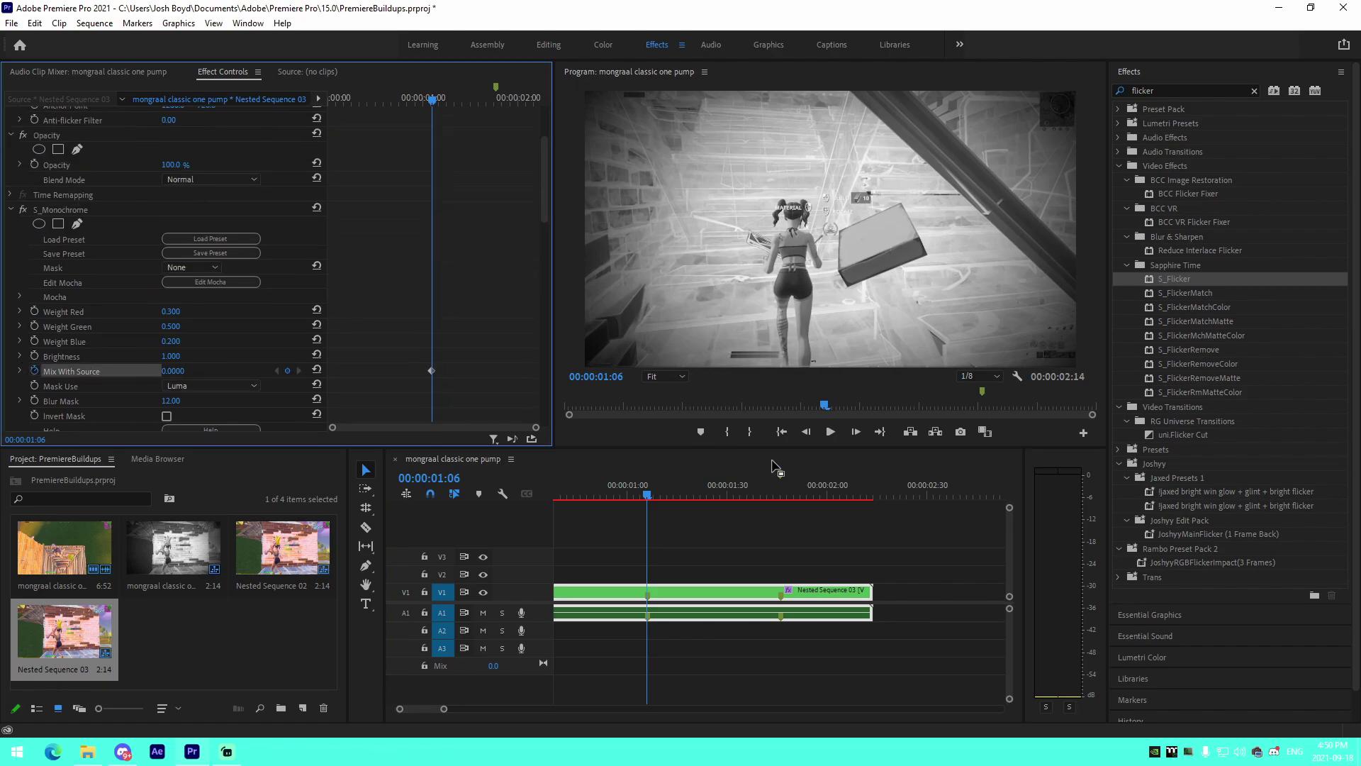
click(176, 371)
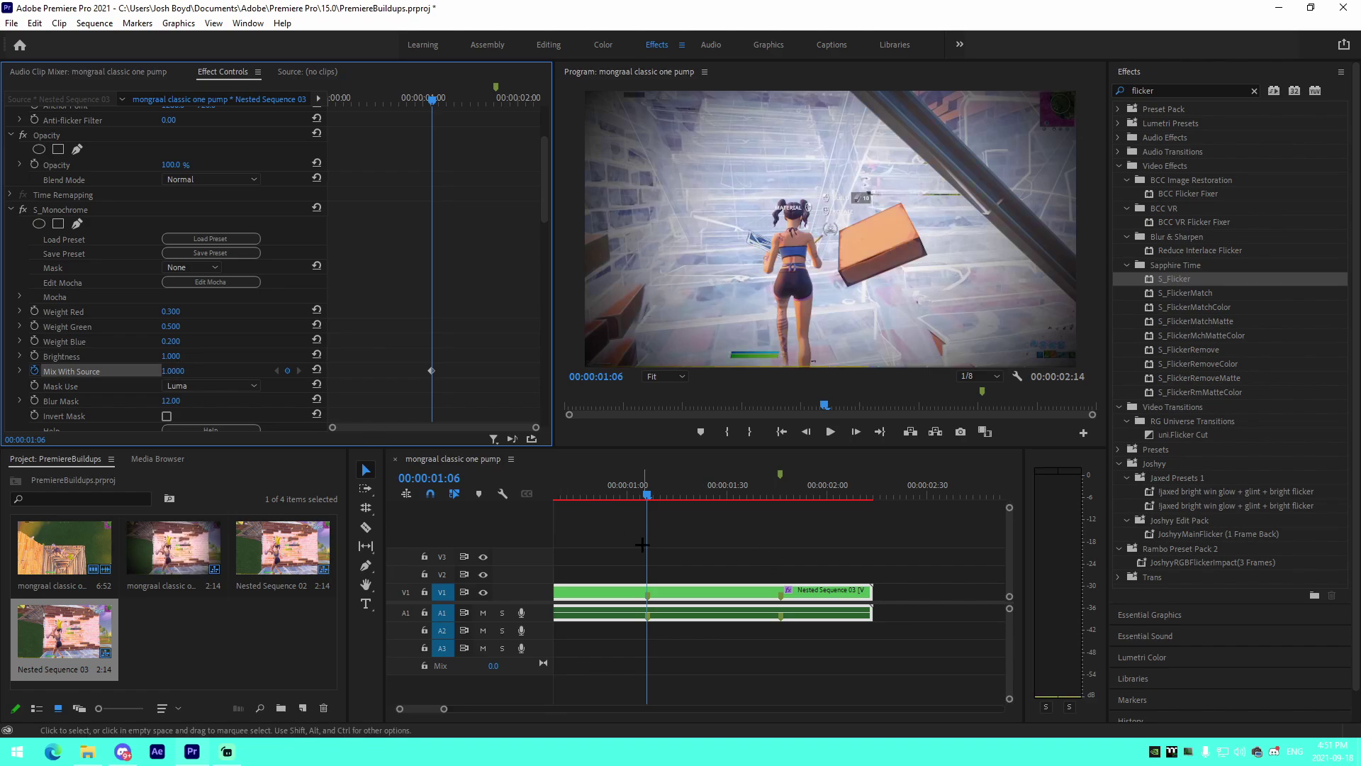
- Keyframe S_Monochrome's Mix With Source at 0.4 at 00:00:01:16
drag(660, 495, 681, 496)
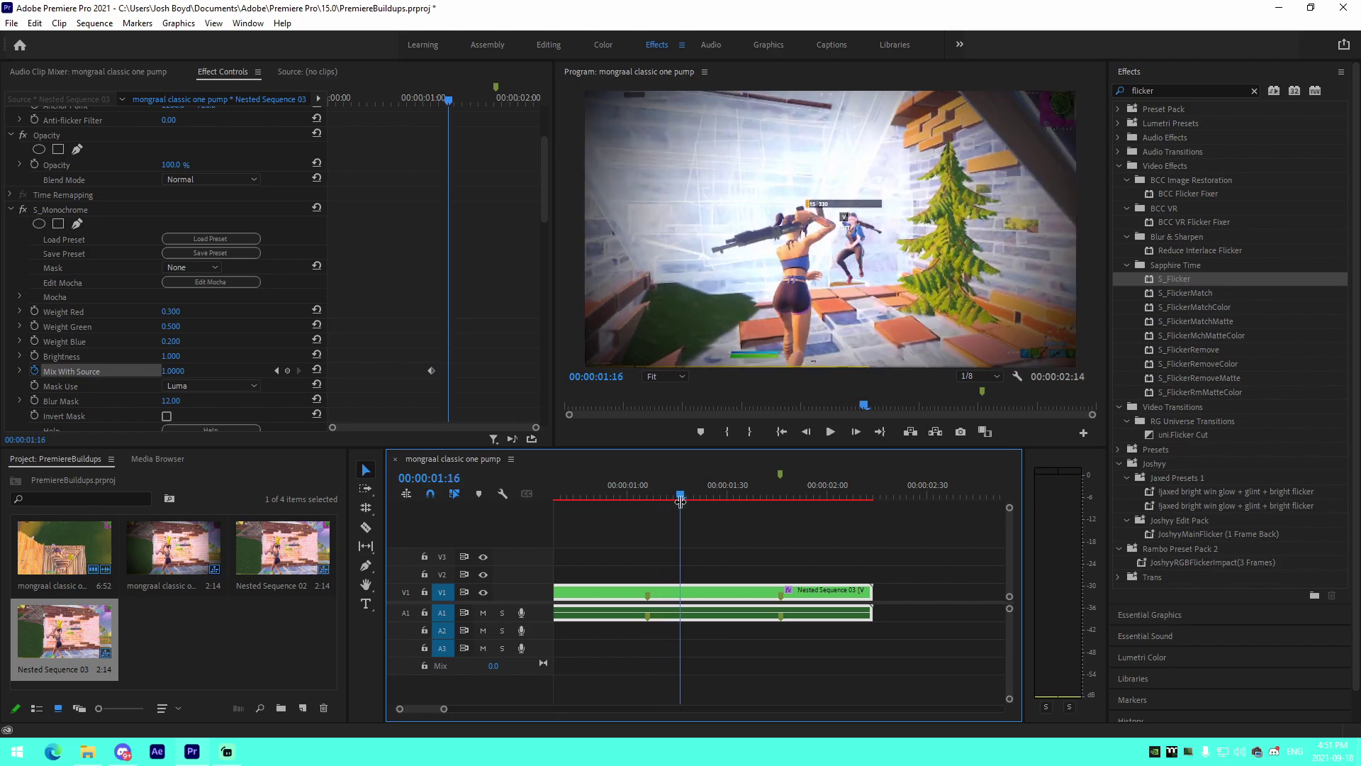
click(180, 370)
text(0.4)
key(Return)
- Hold Mix With Source at 0.4 with a keyframe at 00:00:01:46, and set it to 1 at 00:00:01:47
click(643, 505)
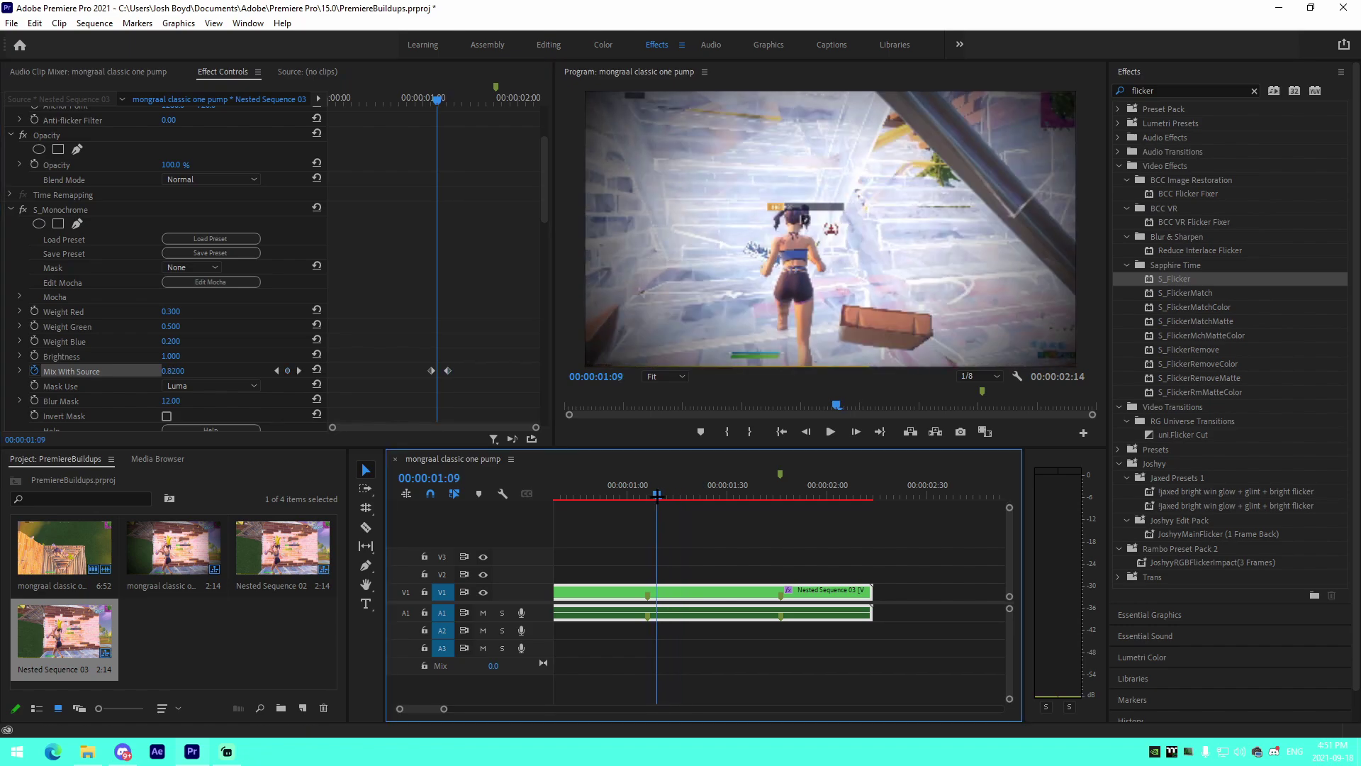
key(space)
click(287, 370)
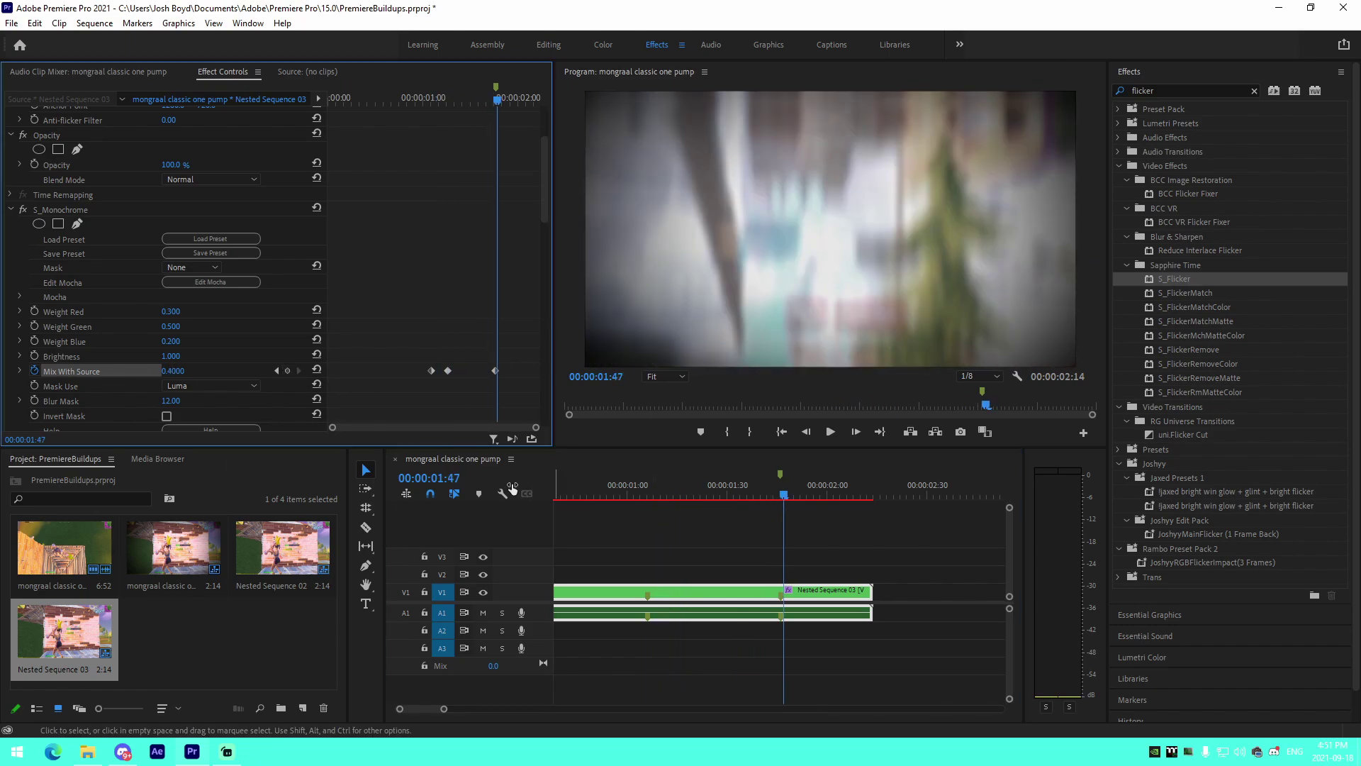
click(179, 379)
click(180, 371)
text(1)
key(Return)
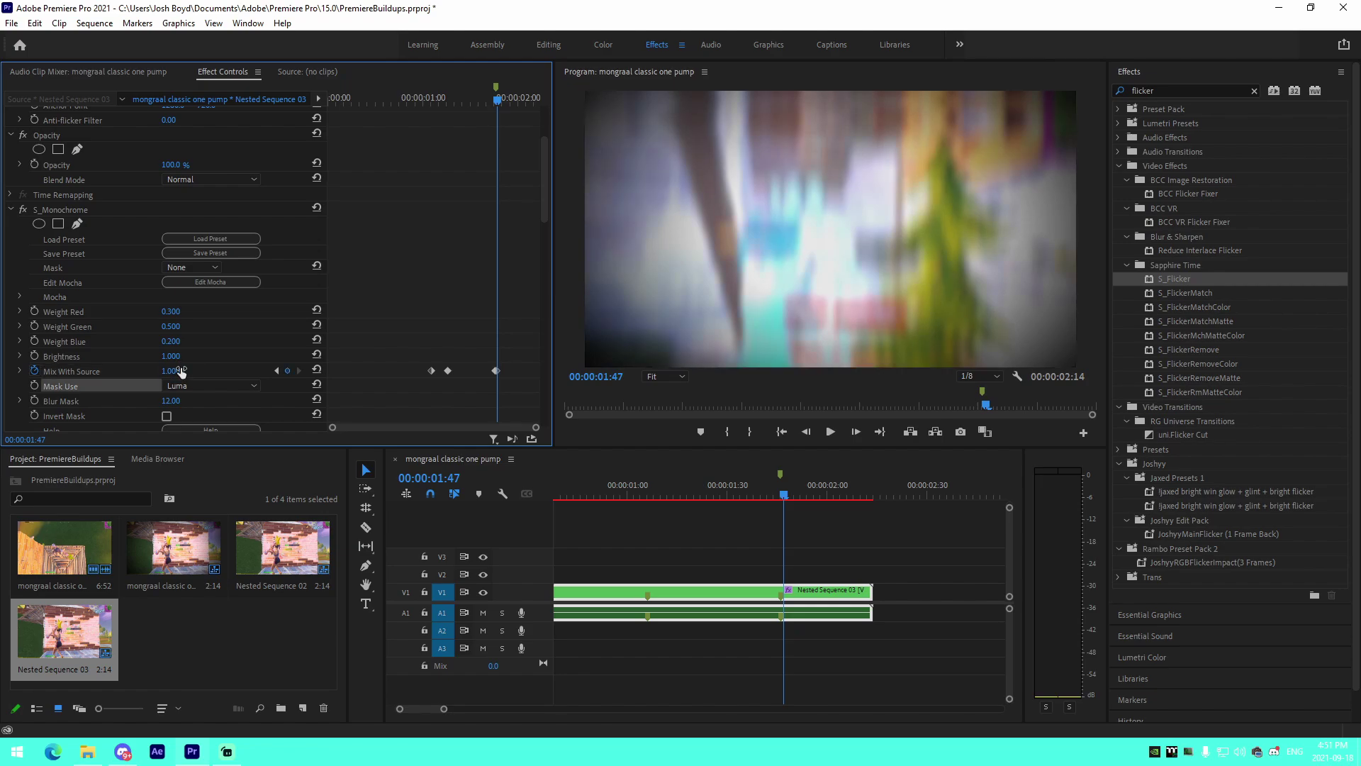
- Enable keyframing of S_Vignette's Opacity on the nested clip and set it to 0 at 00:00:01:06
click(647, 505)
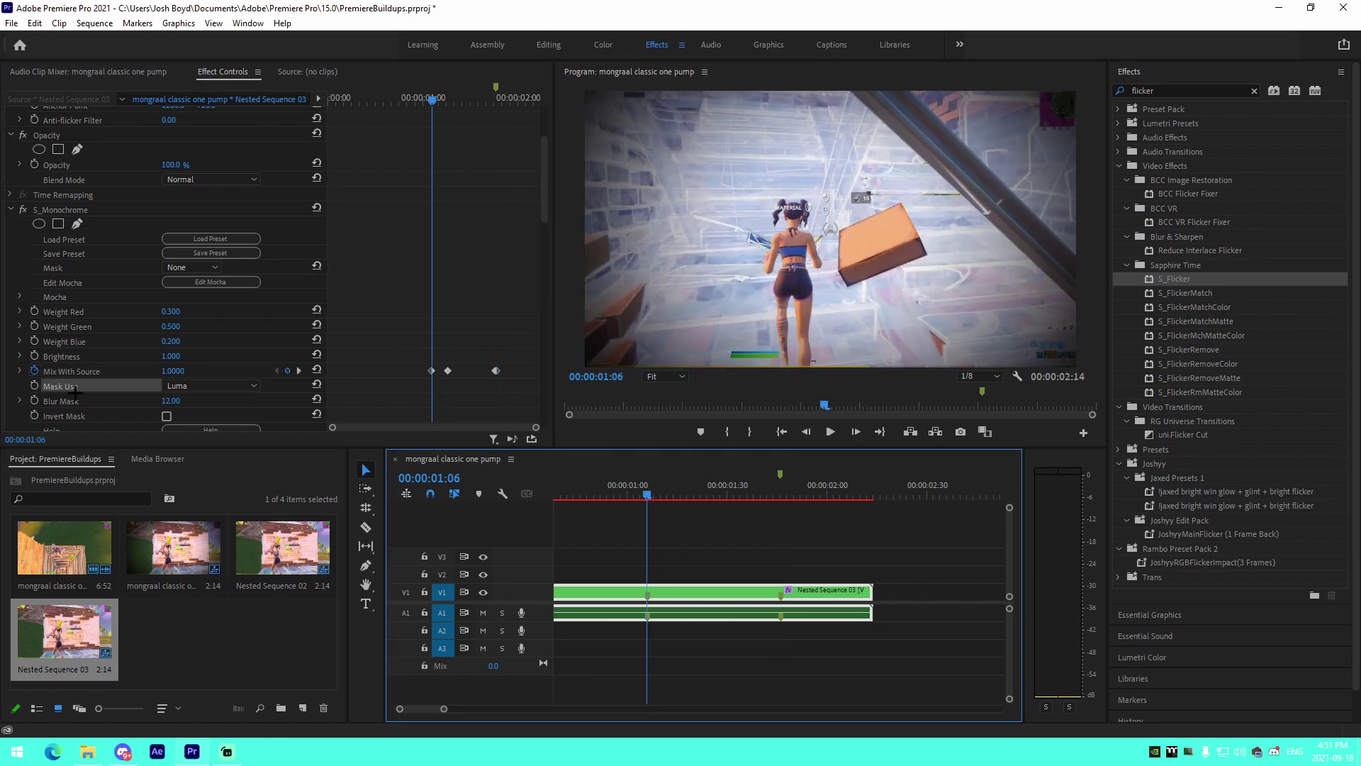
scroll(75, 391, down, 6)
click(176, 292)
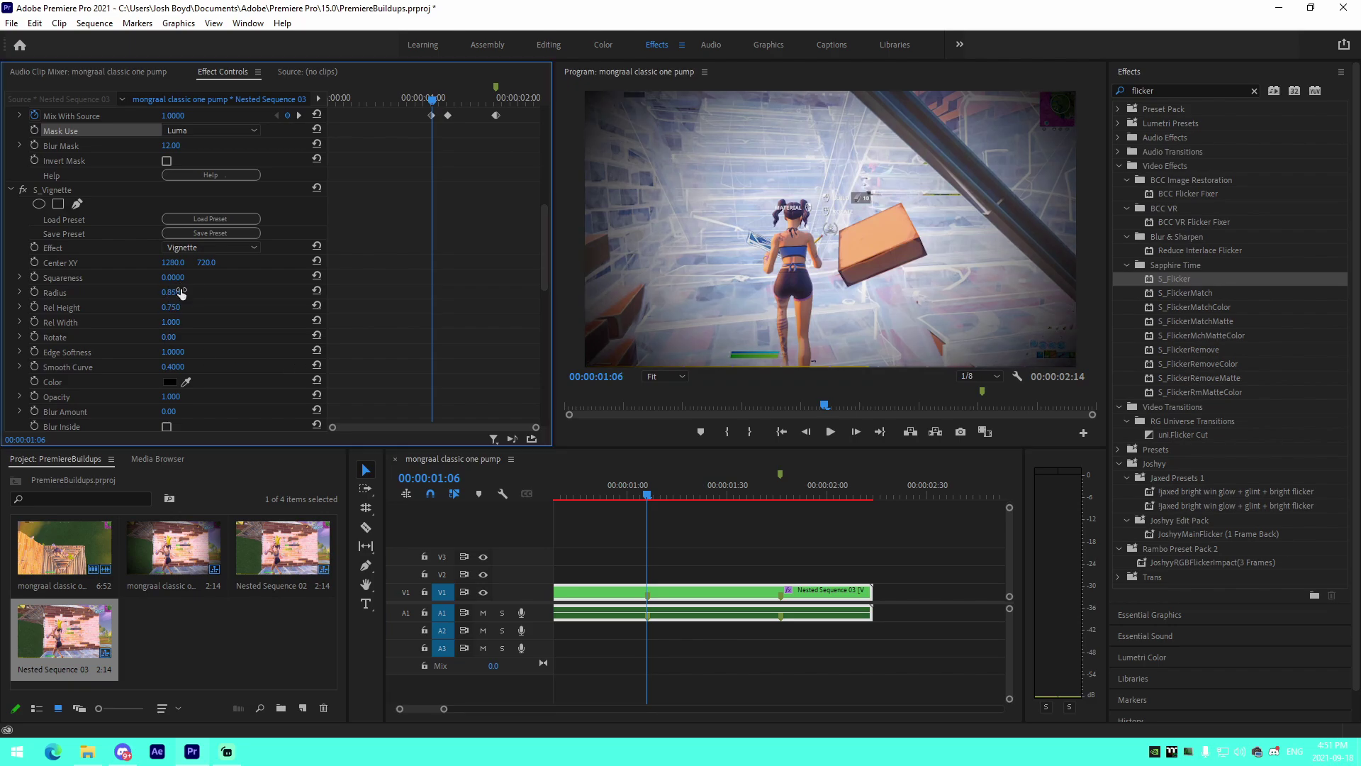
click(714, 608)
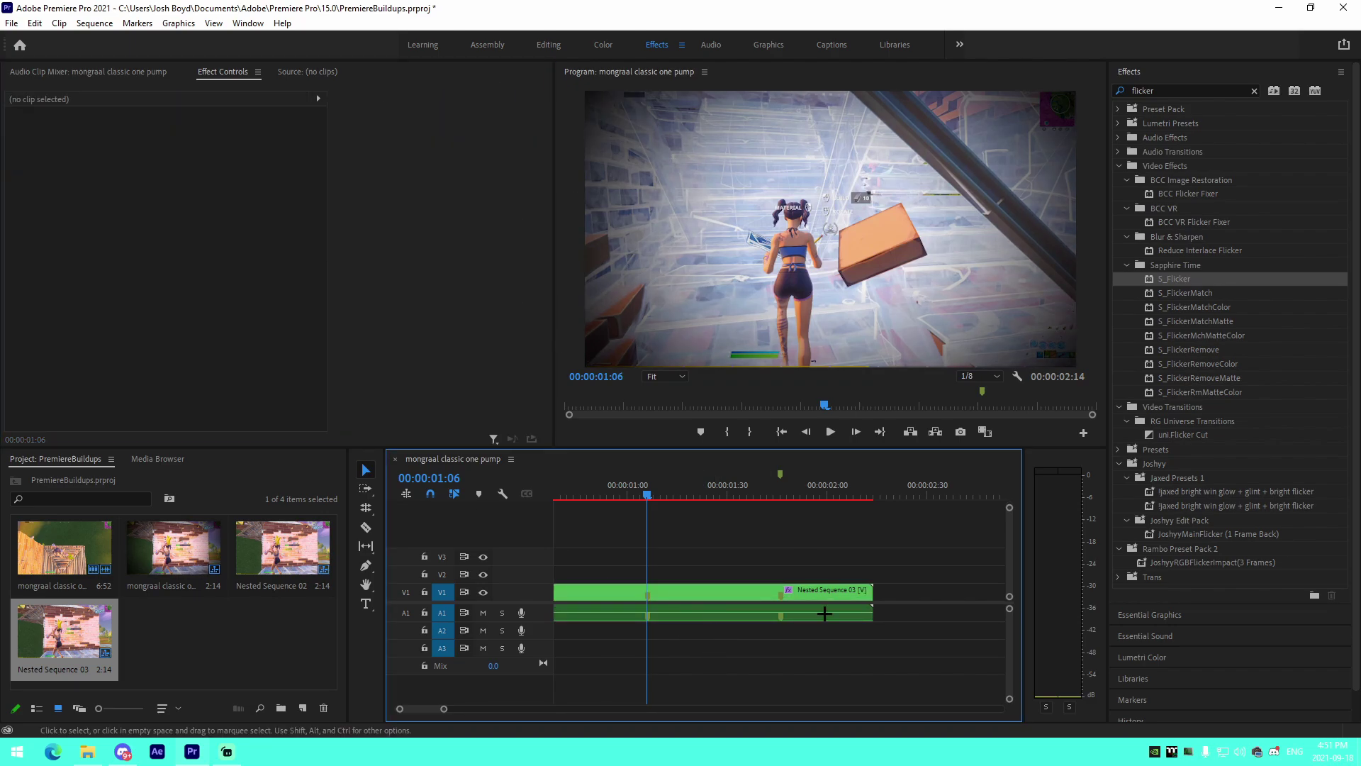
click(828, 590)
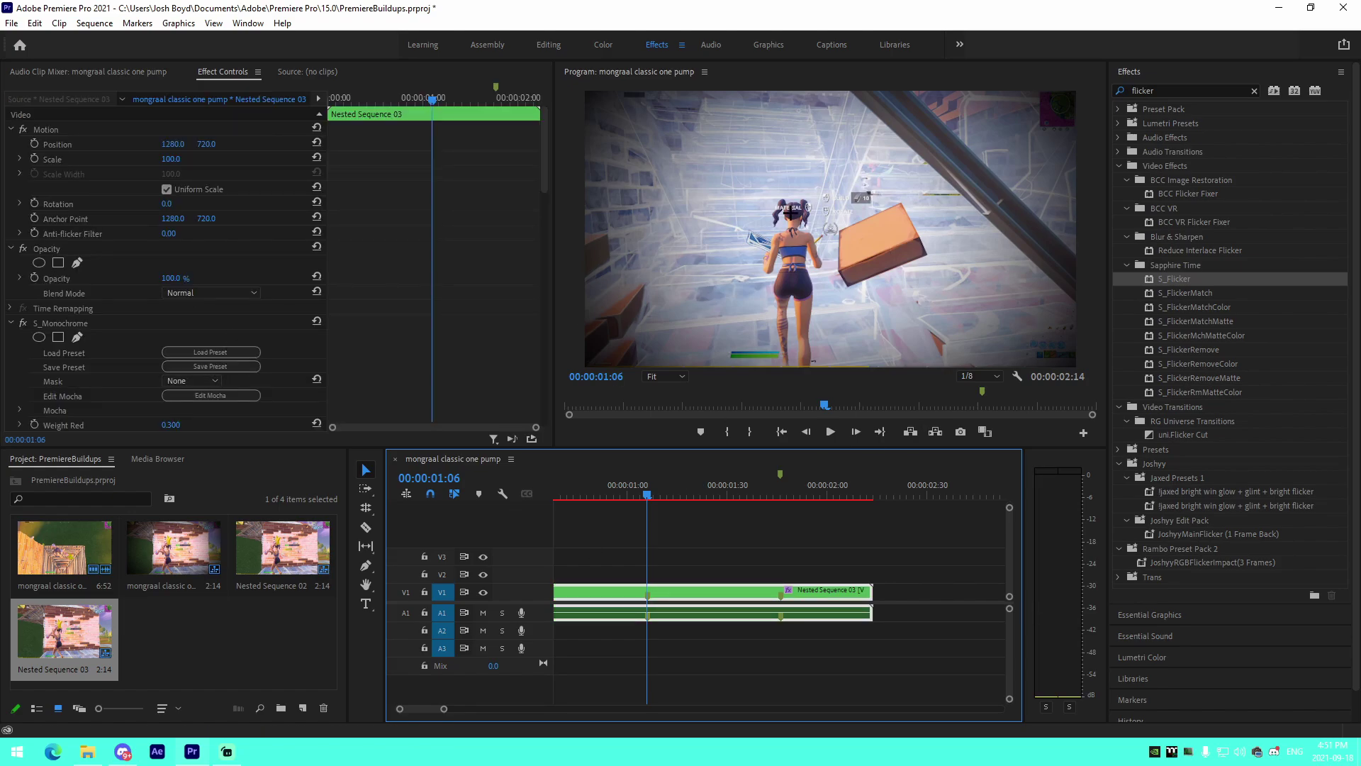
scroll(71, 382, down, 10)
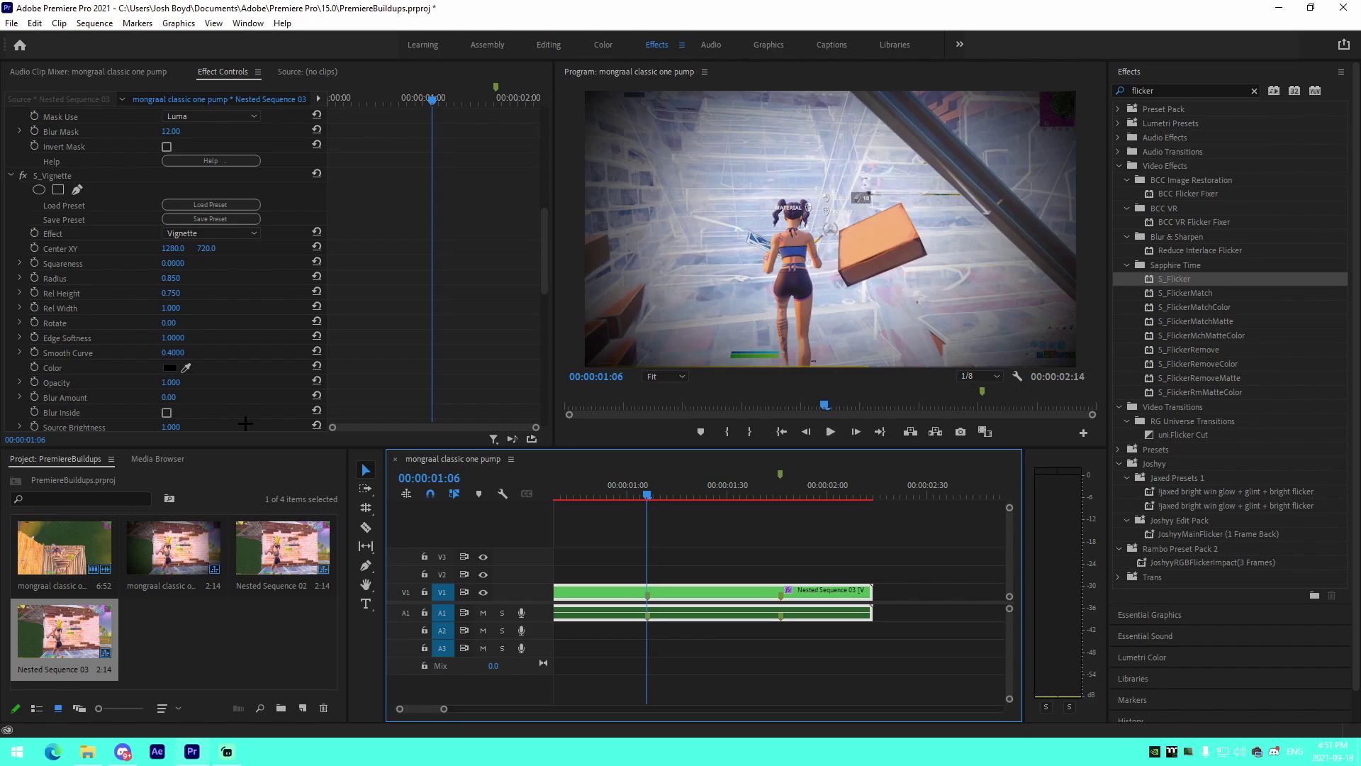
click(34, 382)
click(181, 381)
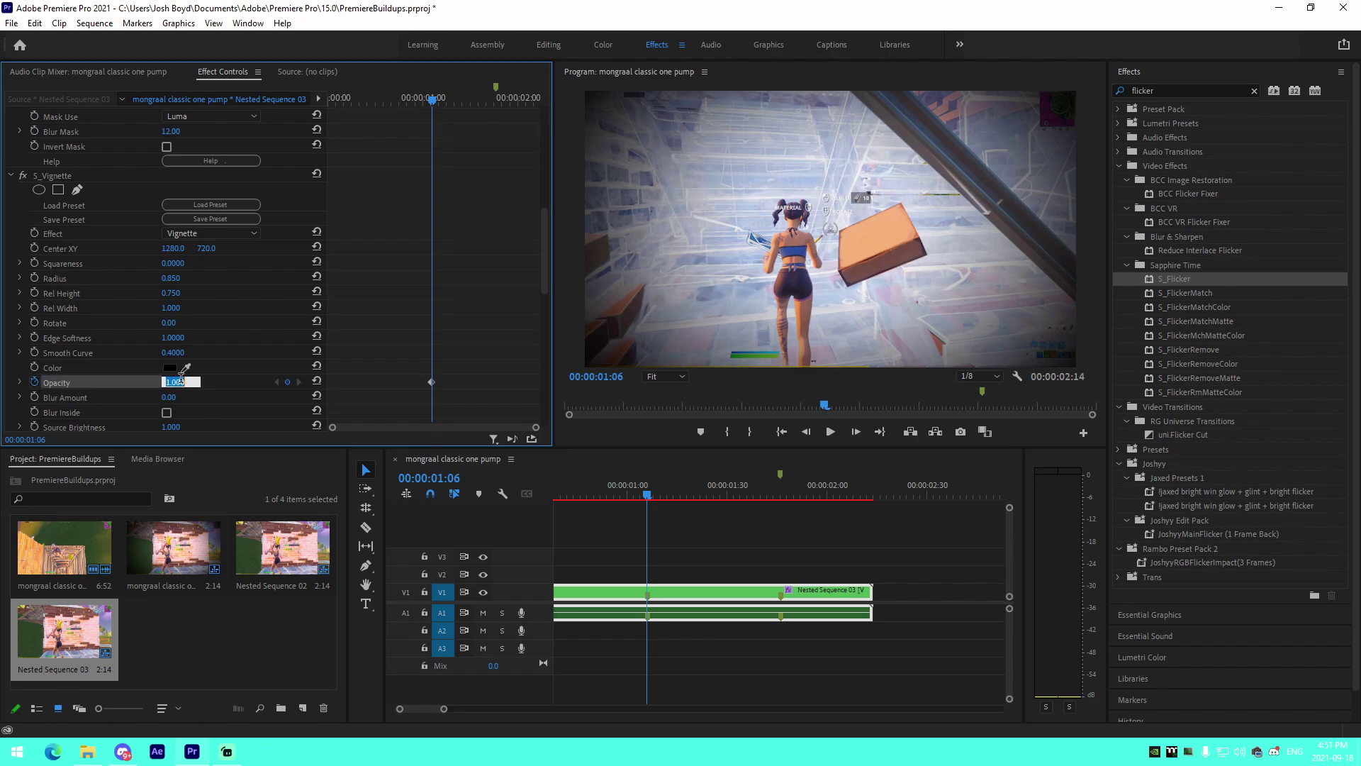
text(0)
key(Return)
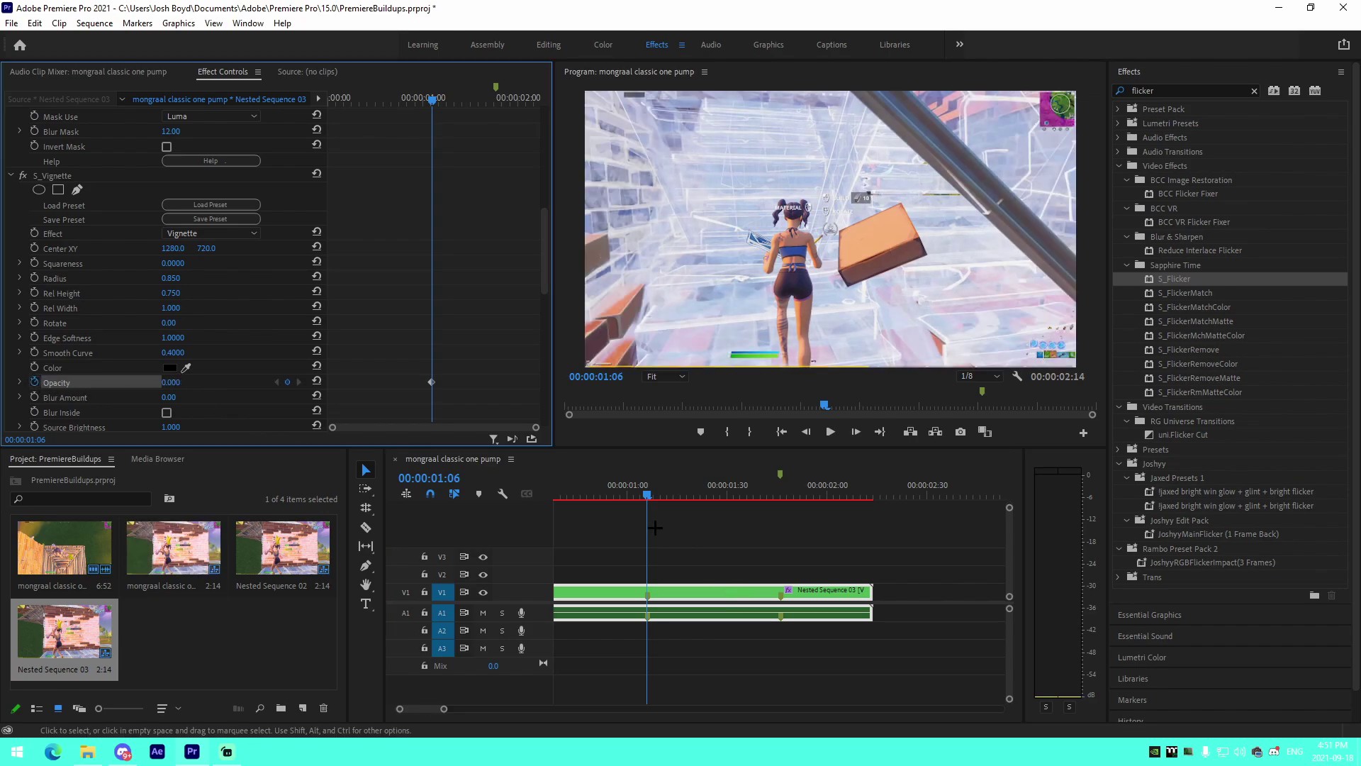
- Keyframe S_Vignette's Opacity at 1 at 00:00:01:16
click(642, 490)
key(space)
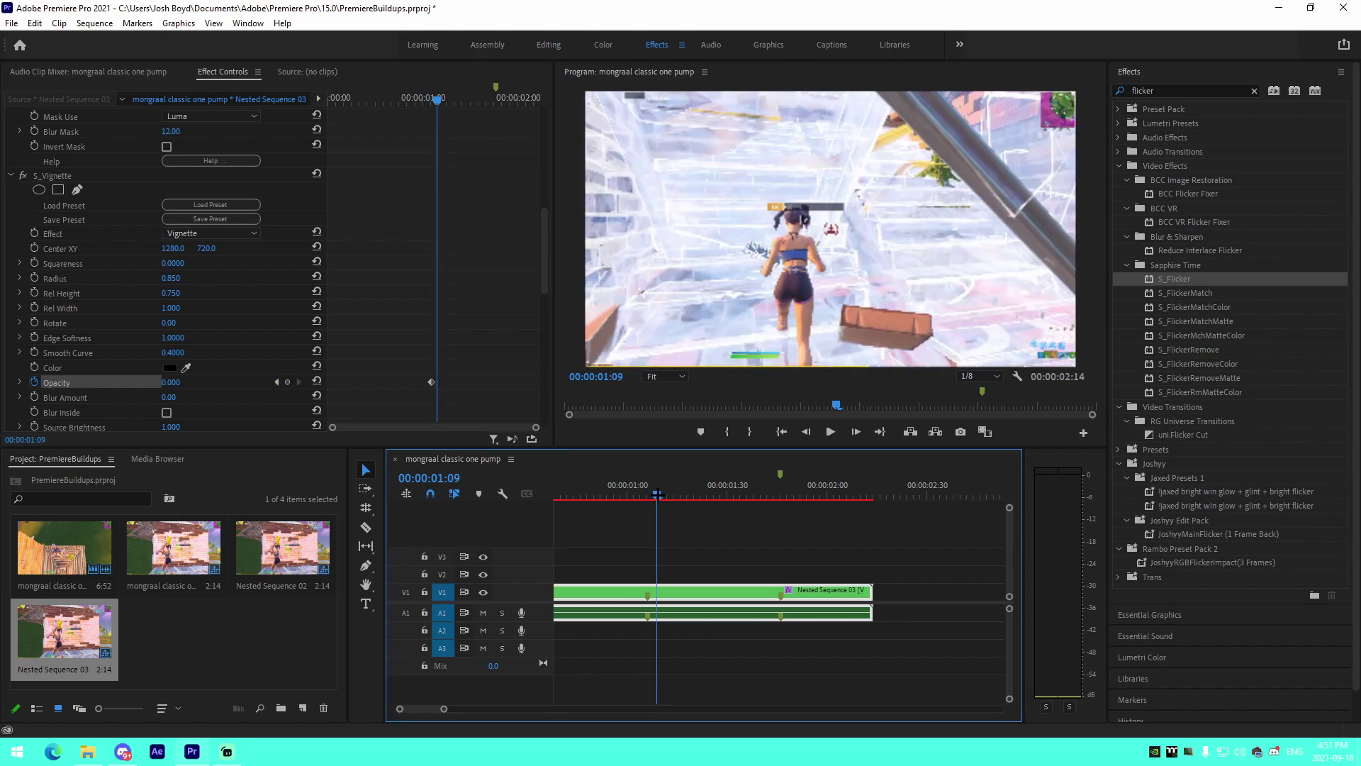
click(171, 382)
text(1)
key(Return)
- Hold S_Vignette's Opacity at 1 with a keyframe at 00:00:01:46, and set it to 0 one frame further on
click(780, 490)
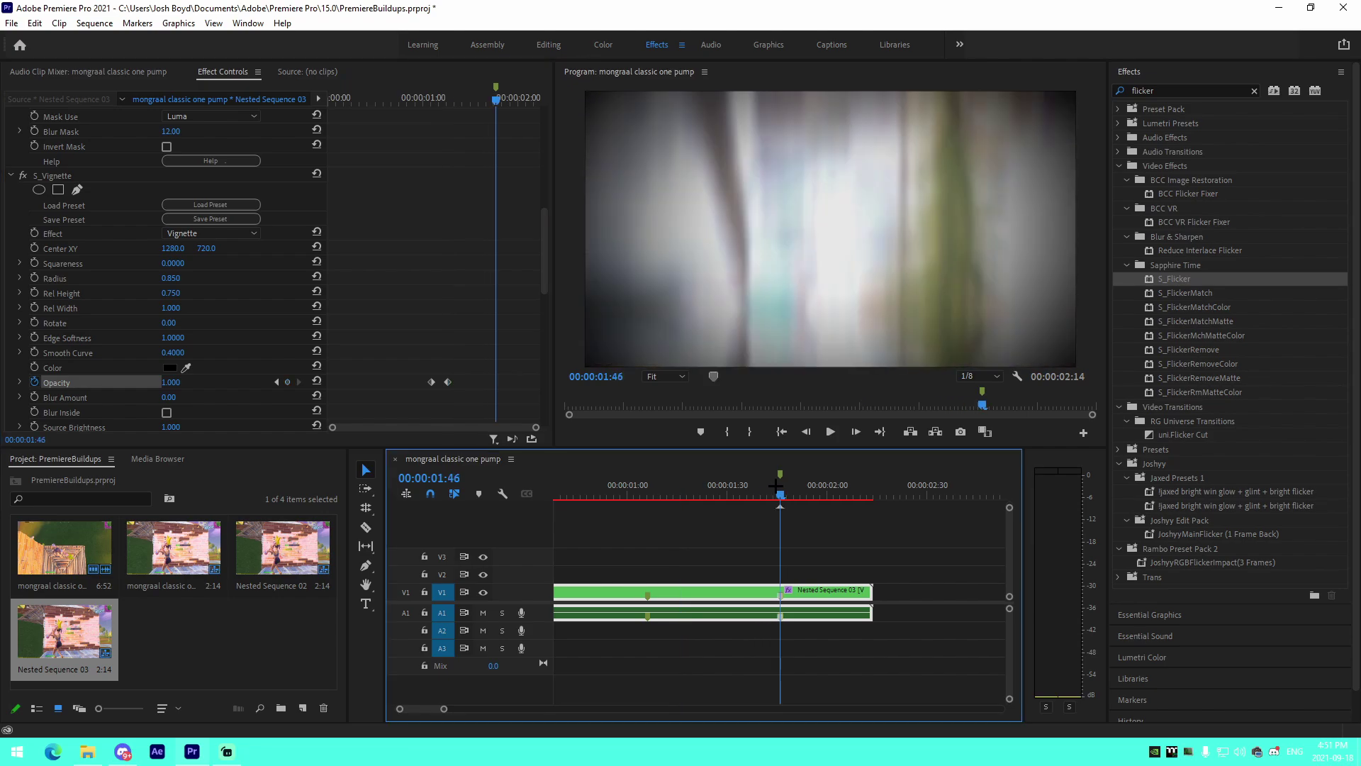
click(295, 378)
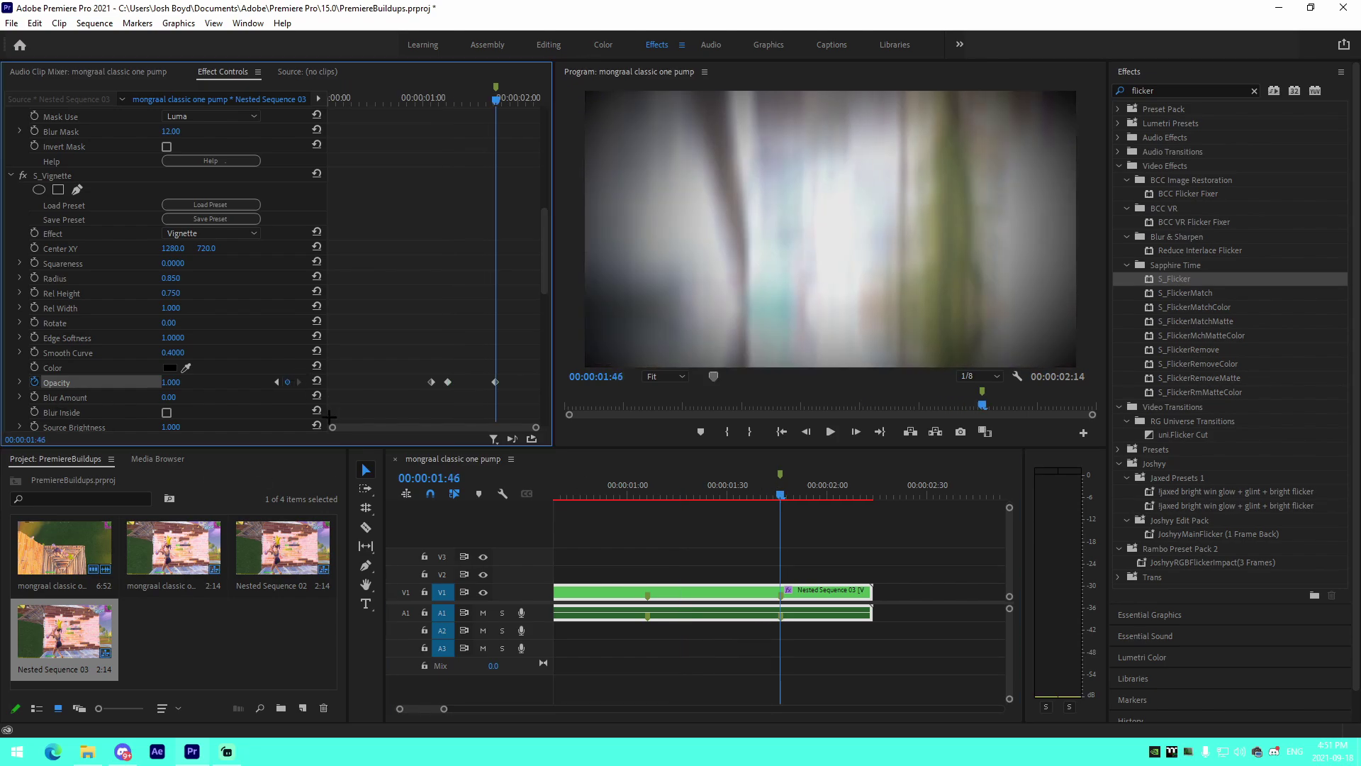
key(Right)
click(177, 382)
text(0)
key(Return)
- Enable keyframing of S_Flicker's Amplitude on the nested clip and set it to 0 at 00:00:01:16
click(647, 486)
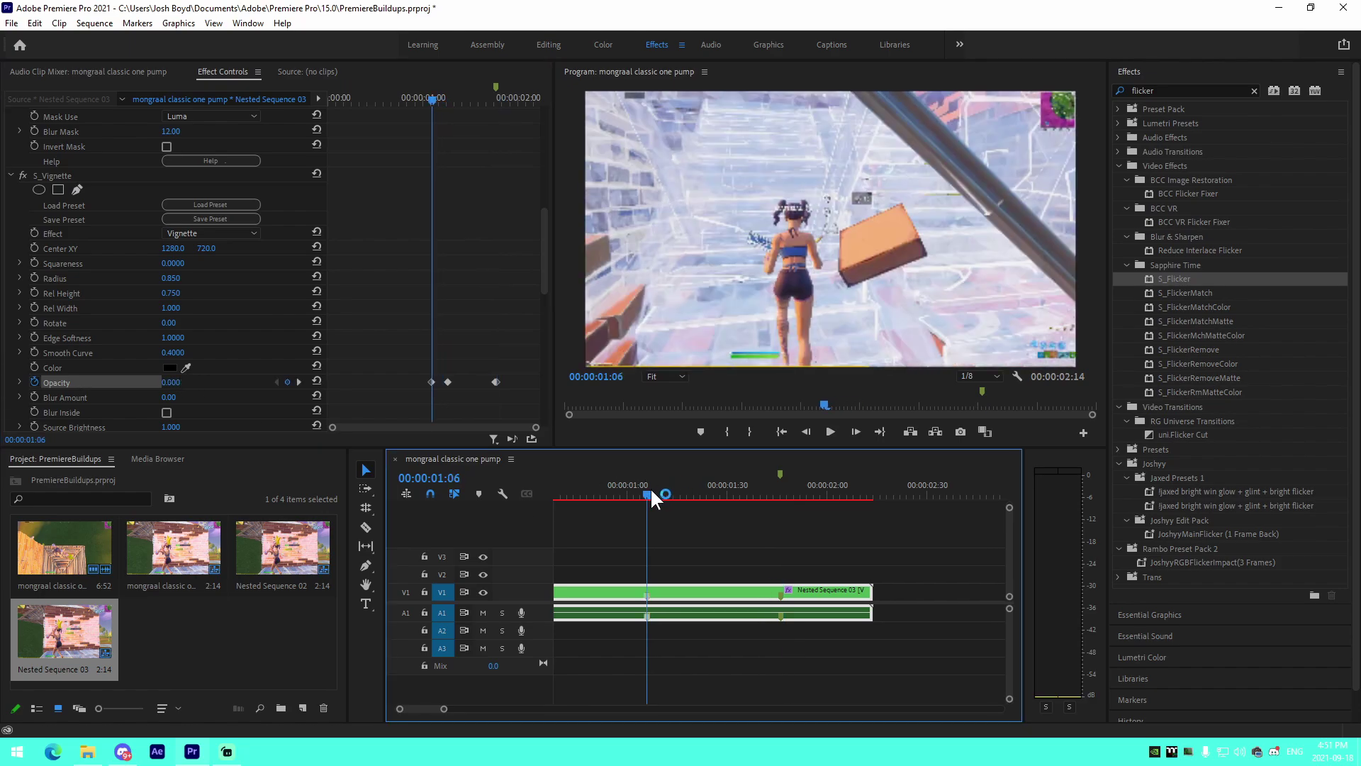
scroll(115, 343, down, 8)
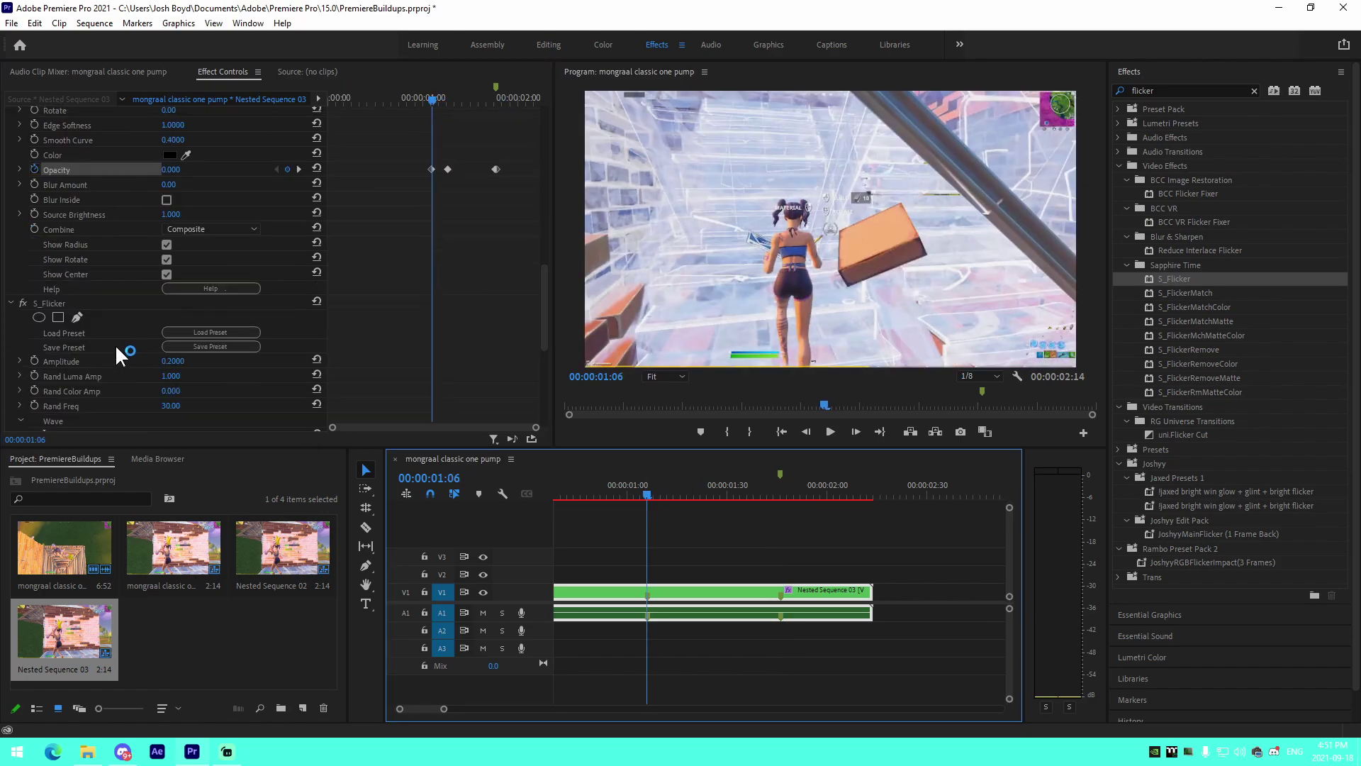
click(657, 632)
drag(646, 494, 680, 497)
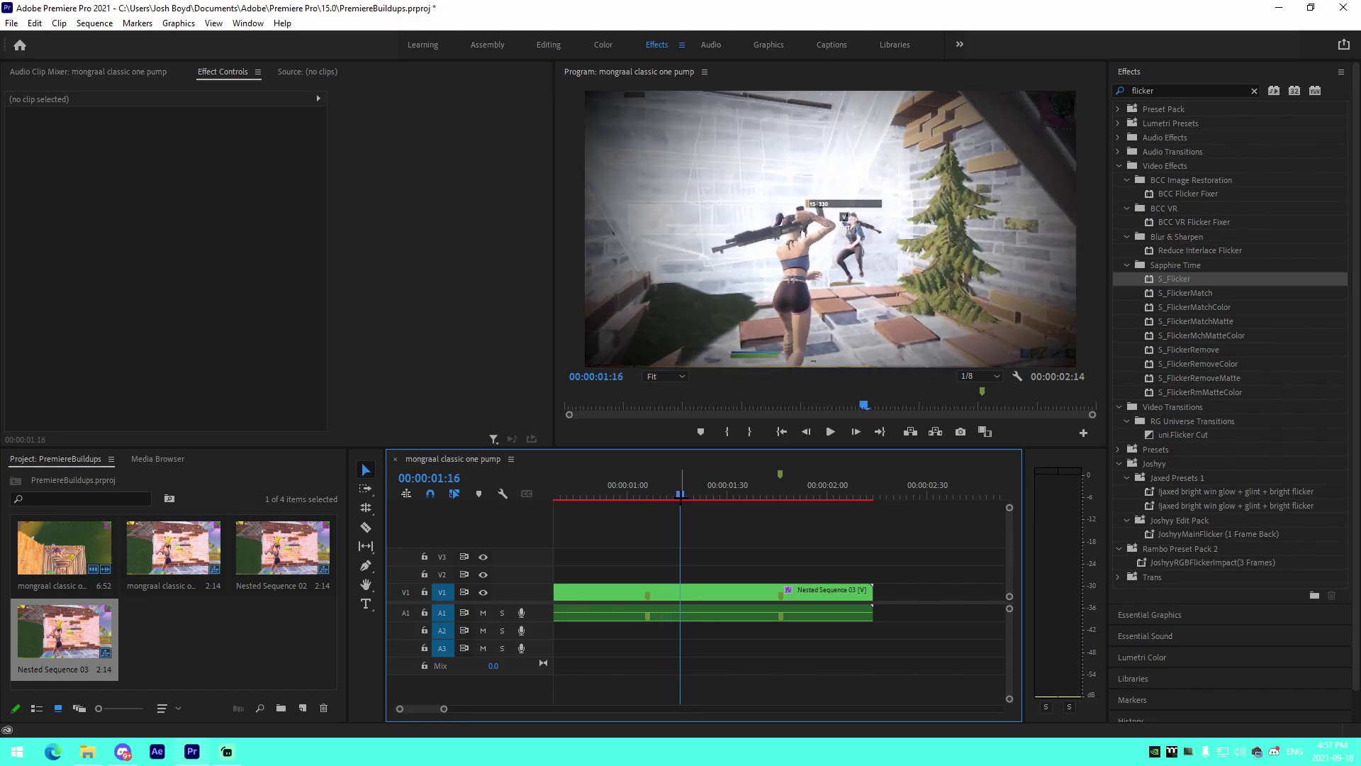
click(708, 595)
scroll(106, 324, down, 5)
scroll(52, 250, down, 5)
click(177, 246)
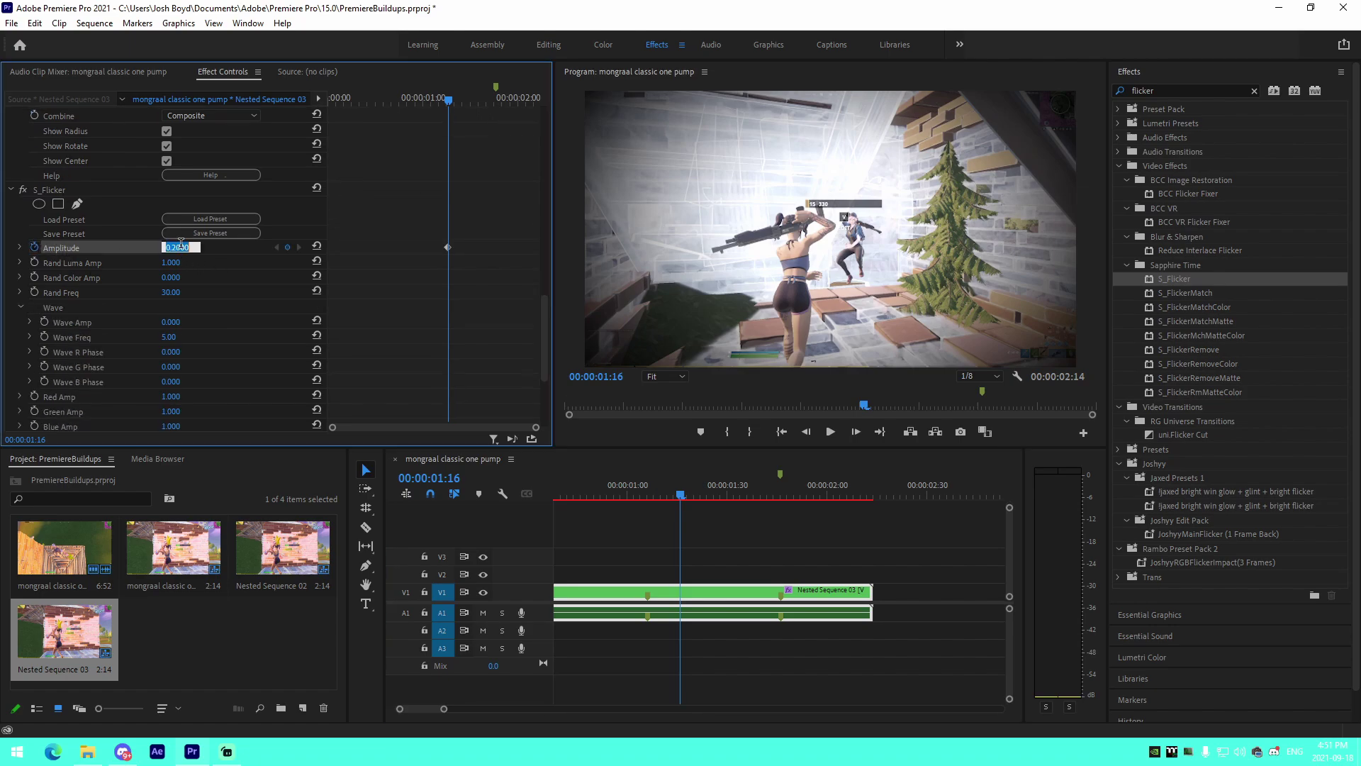
text(0)
key(Return)
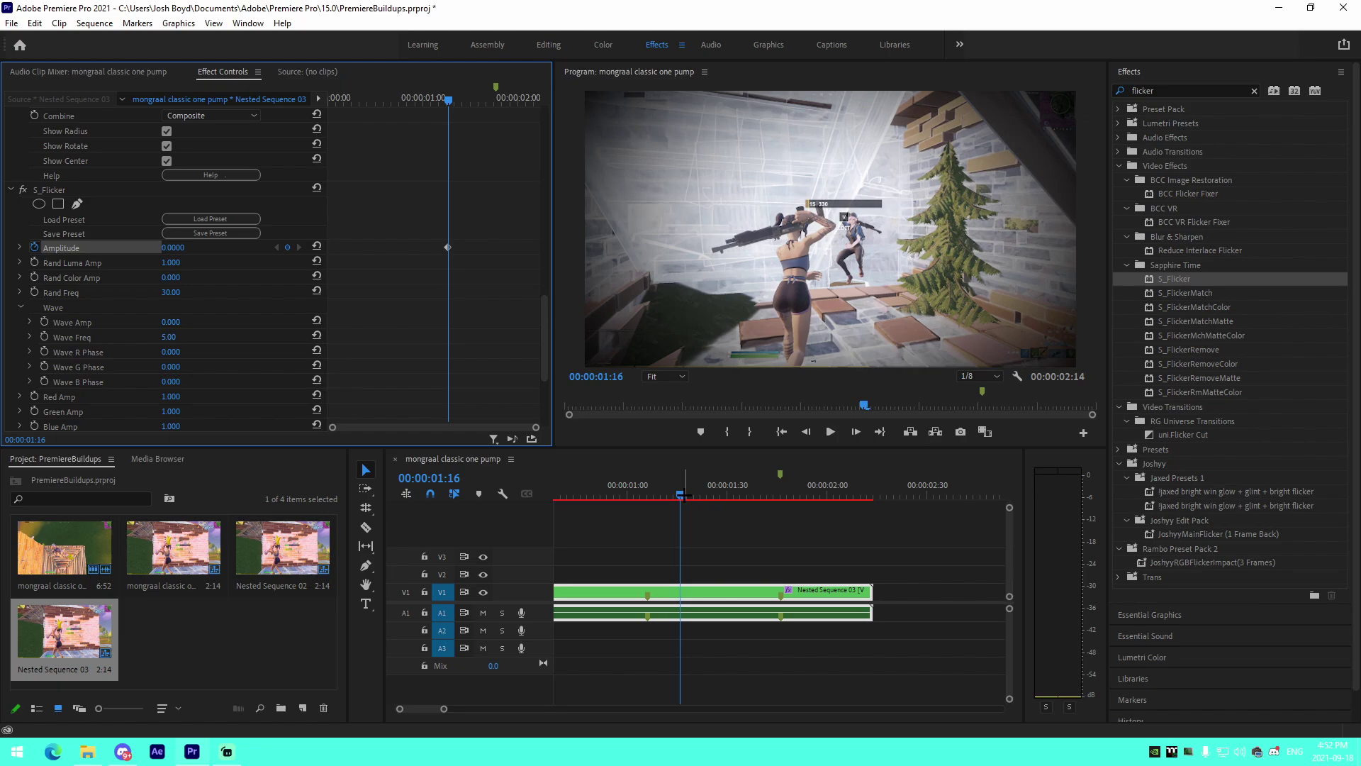
- Keyframe S_Flicker's Amplitude at 0.74 at 00:00:01:31
key(Right)
key(Right)
key(Right)
key(Right)
key(Right)
key(Right)
key(Right)
key(Right)
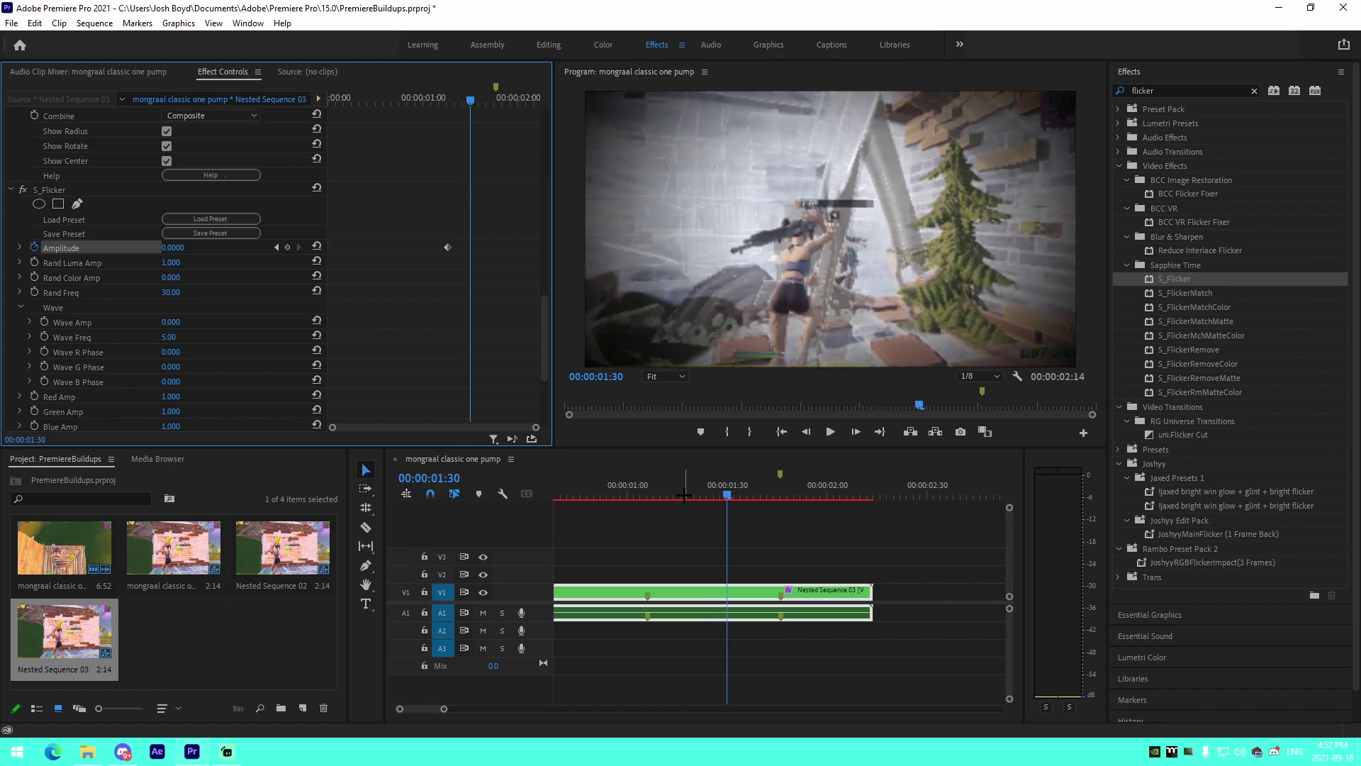
click(179, 248)
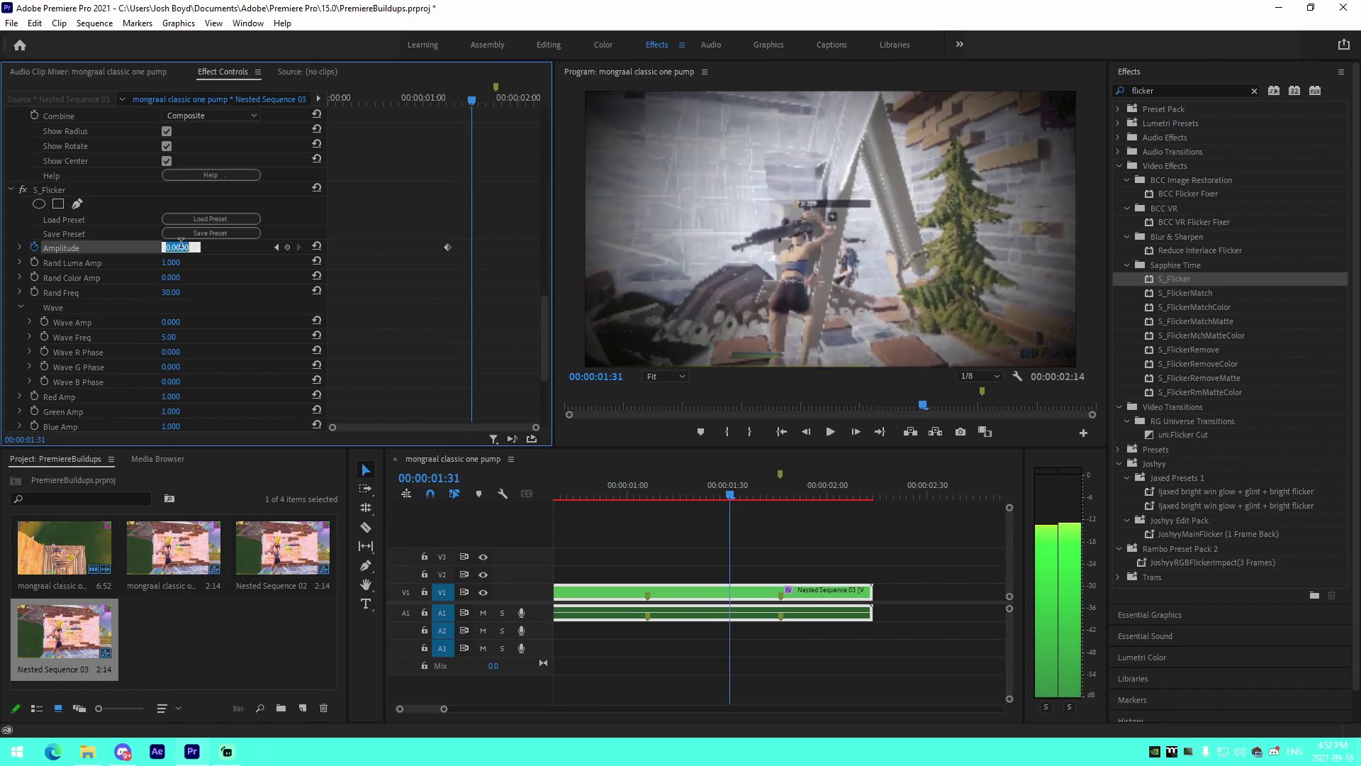
key(BackSpace)
key(Return)
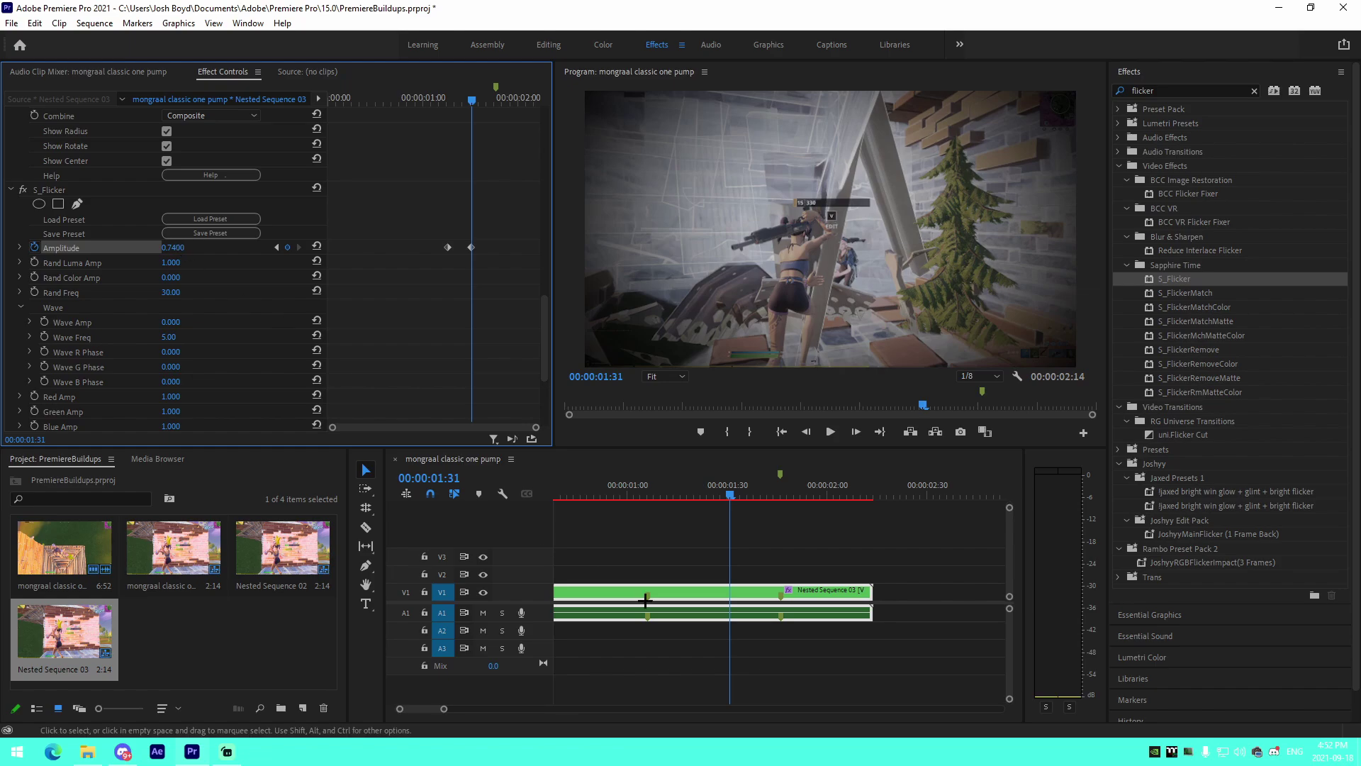
- Hold S_Flicker's Amplitude at 0.74 with a keyframe at 00:00:01:46, and drop it to 0 right after that marker
click(739, 654)
click(614, 490)
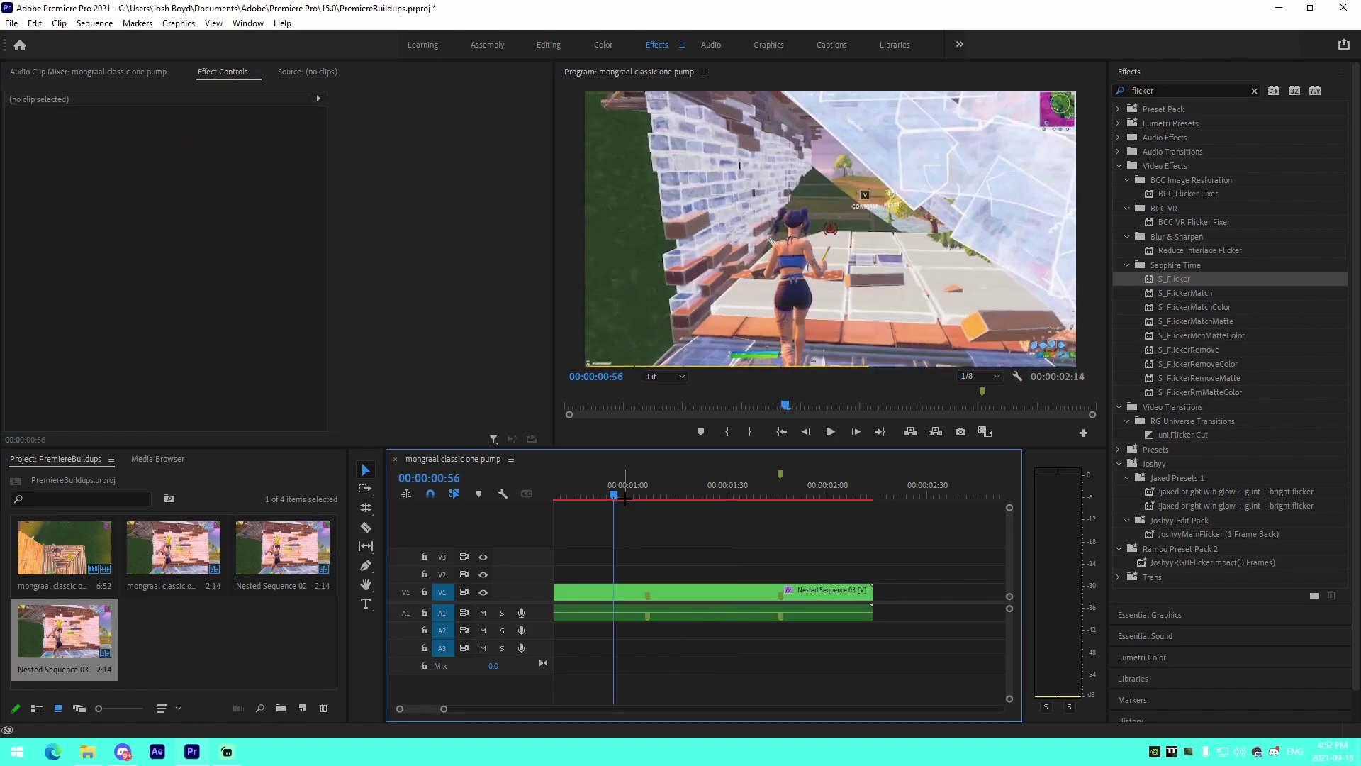
click(777, 595)
drag(738, 490, 747, 489)
key(space)
scroll(148, 366, down, 10)
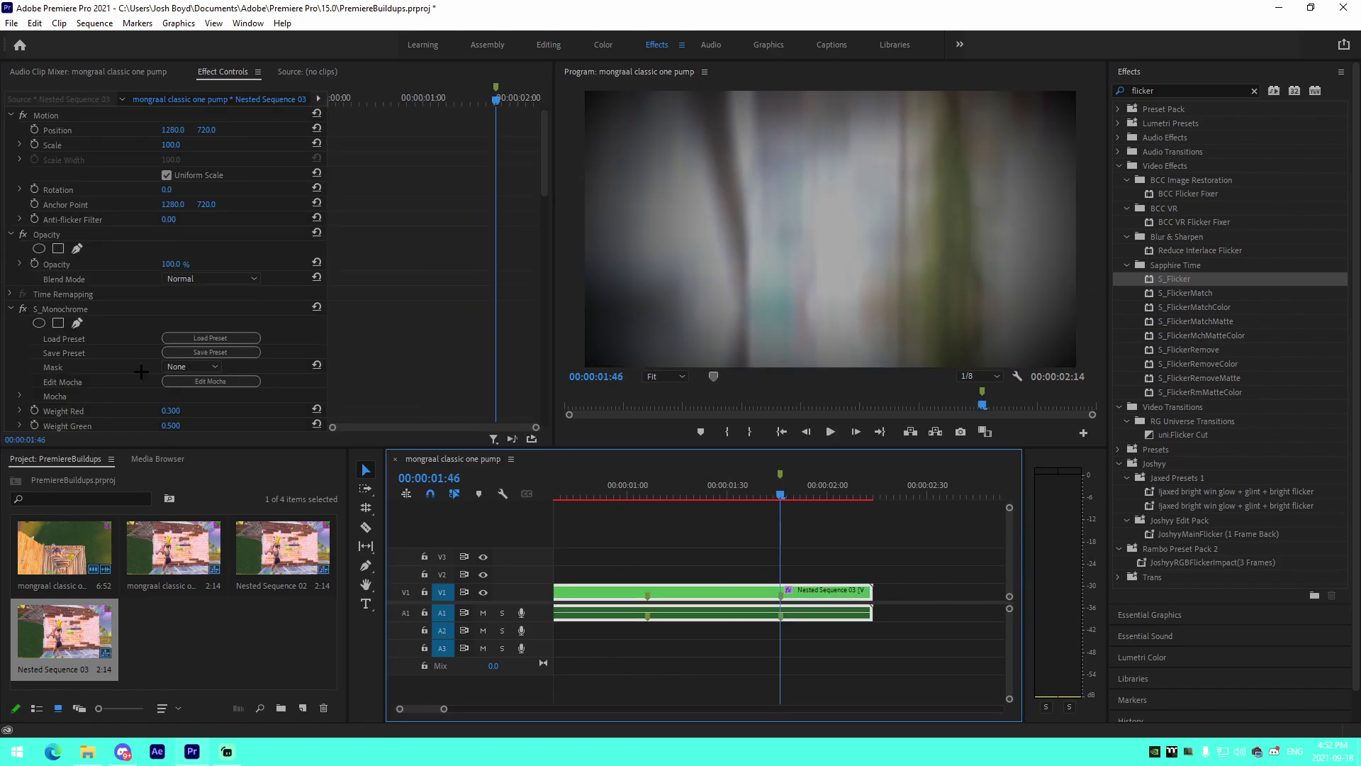
scroll(53, 338, down, 16)
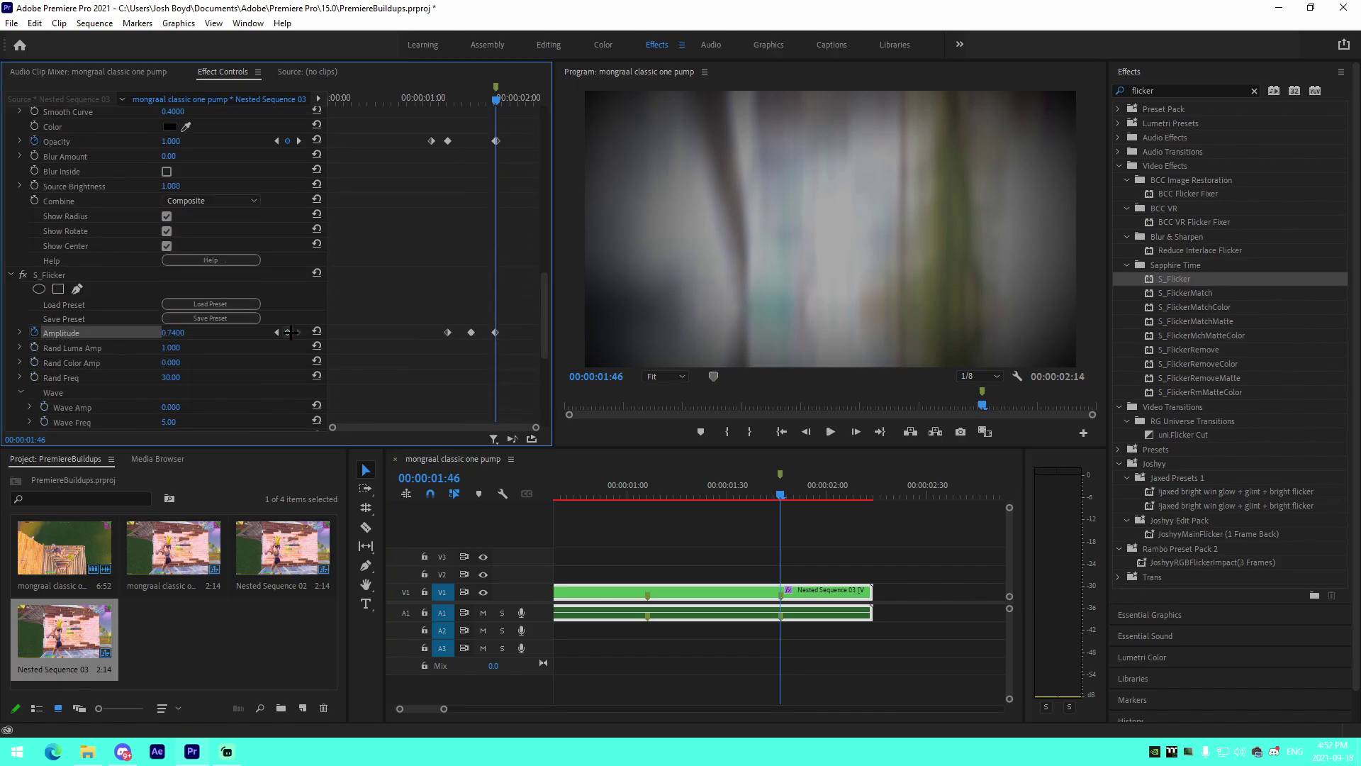
click(292, 332)
click(181, 330)
text(0)
key(Return)
- Play back the build-up from just before the first clip marker and show the whole nested clip on the timeline
click(632, 495)
key(space)
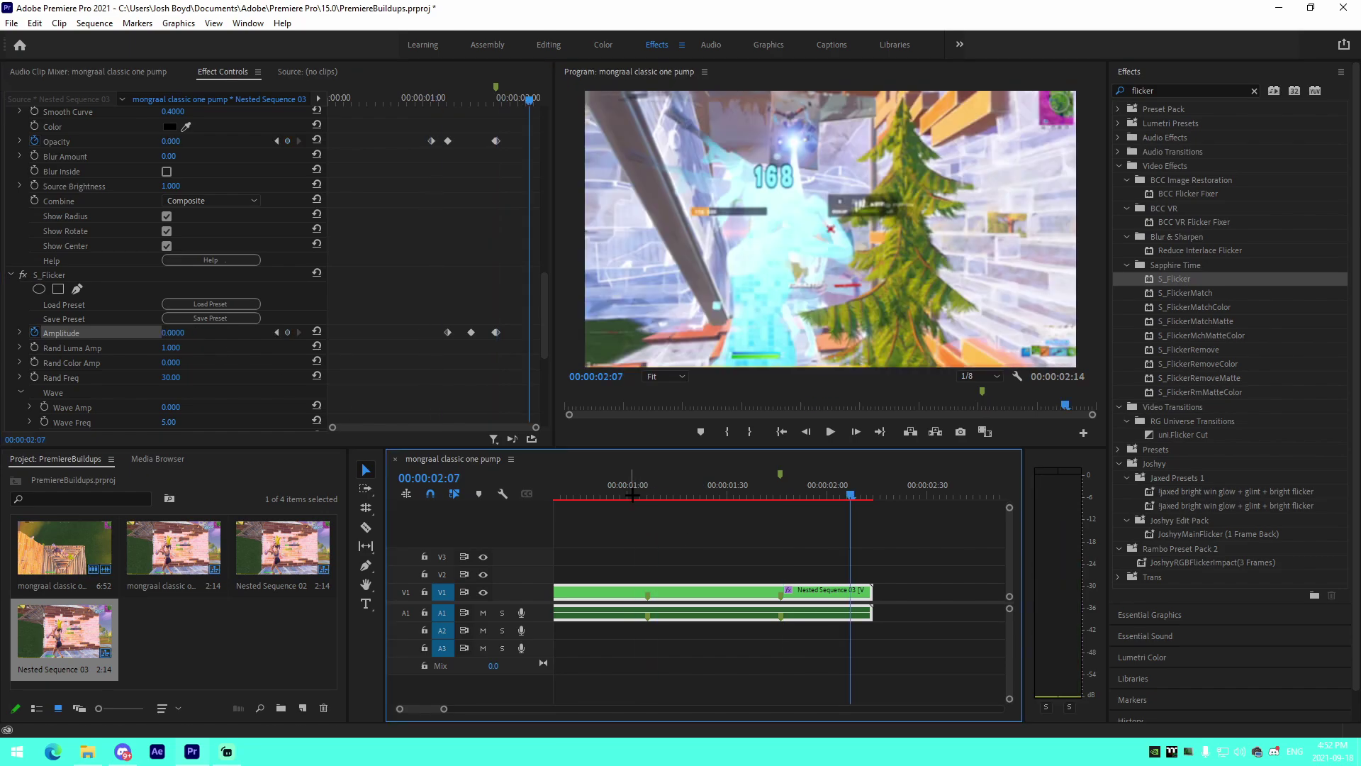
drag(444, 708, 468, 709)
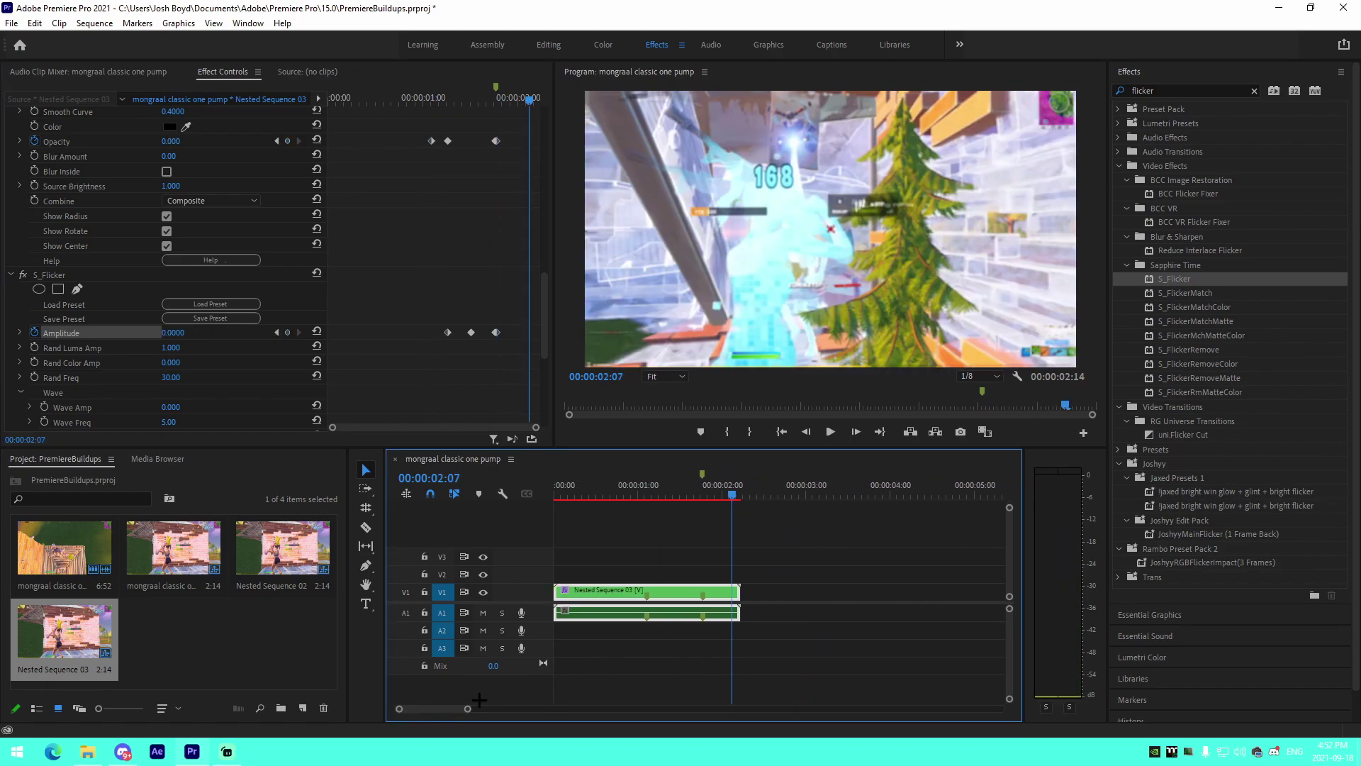
- Clear the effects search and expand the Joshyy Edit Pack preset folder
click(1254, 91)
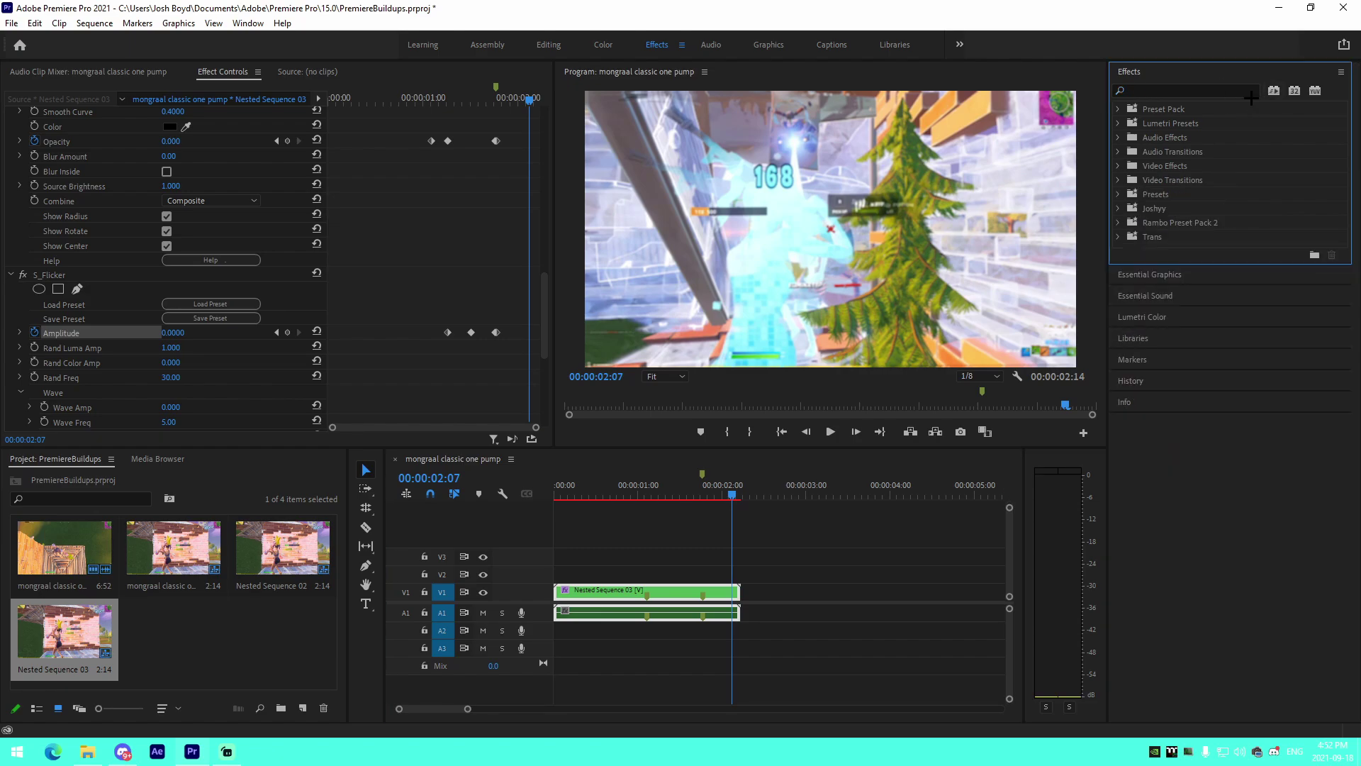
click(1119, 208)
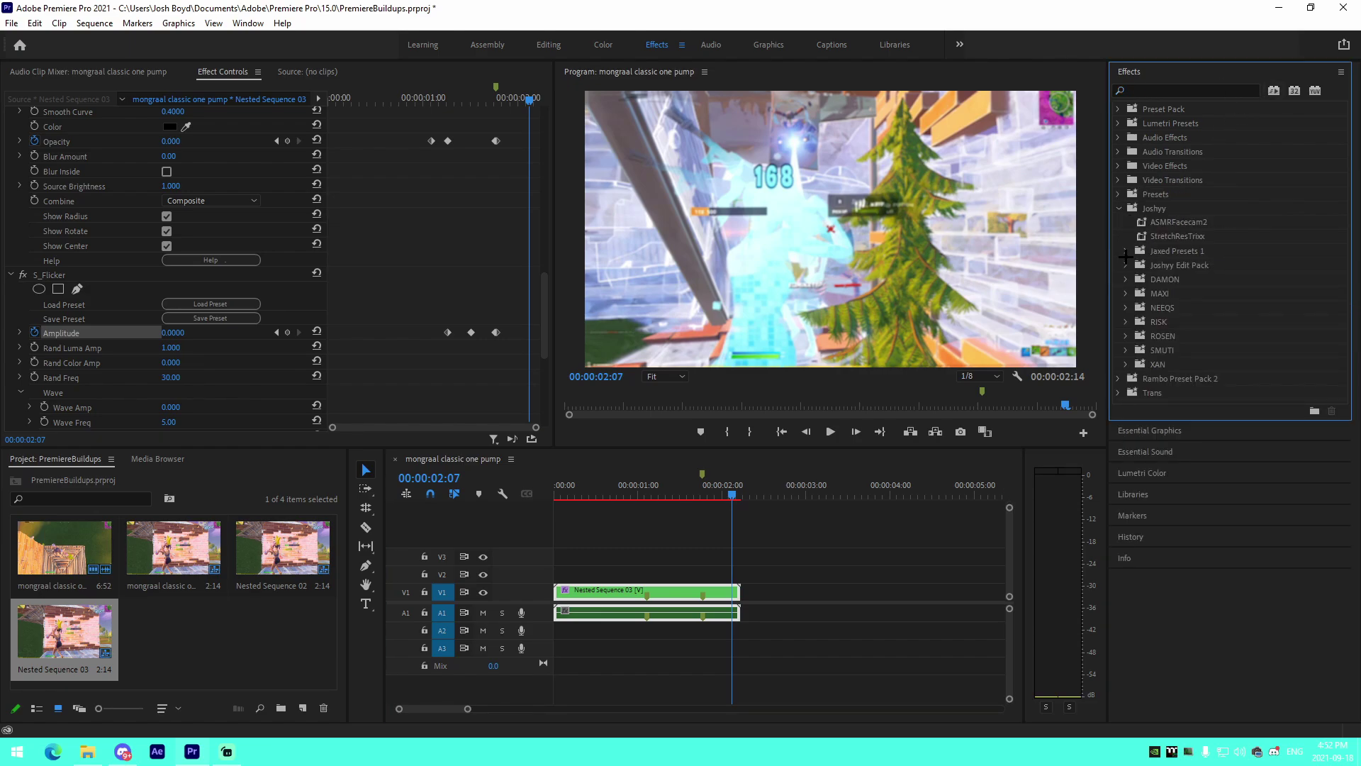
click(1126, 265)
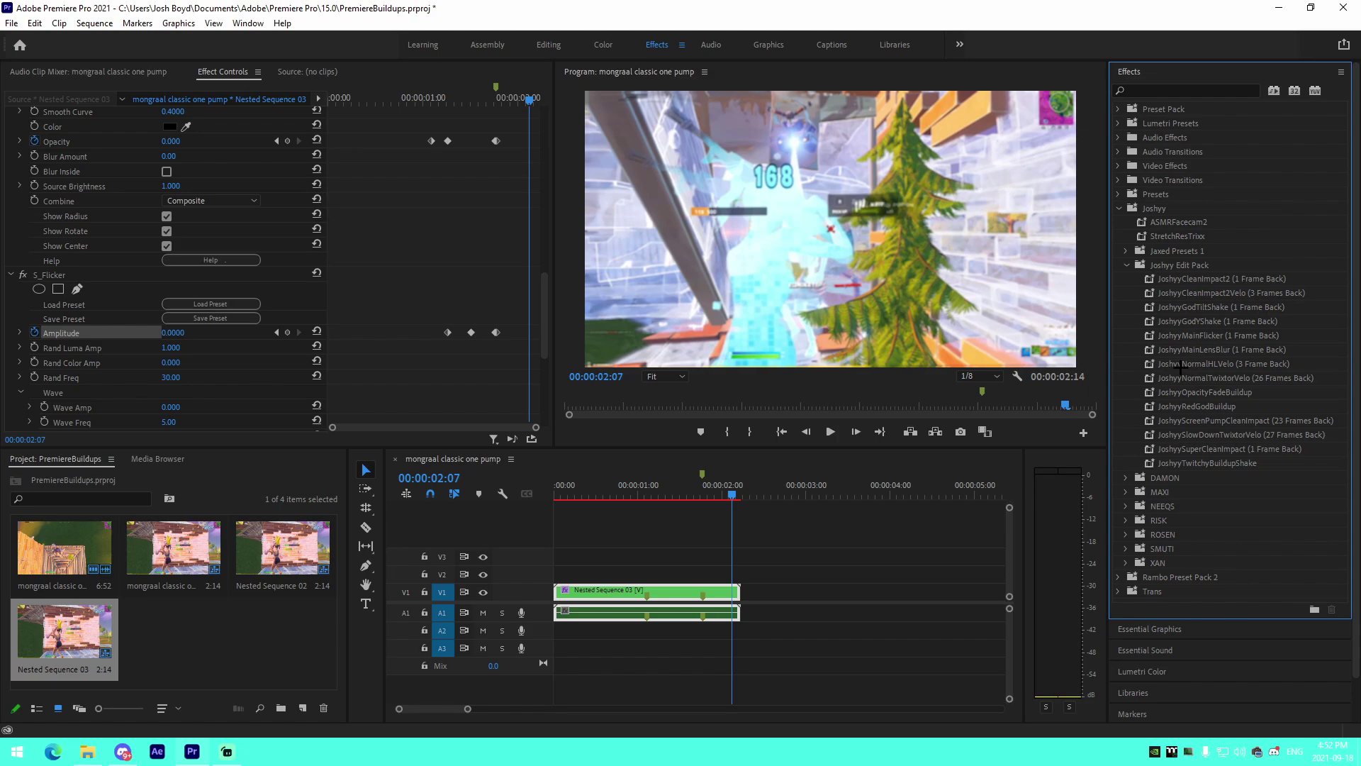
- Try the JoshyyTwitchyBuildupShake preset on the whole nested clip, check its S_Shake keyframes around 00:00:01:46, and undo it
click(1191, 465)
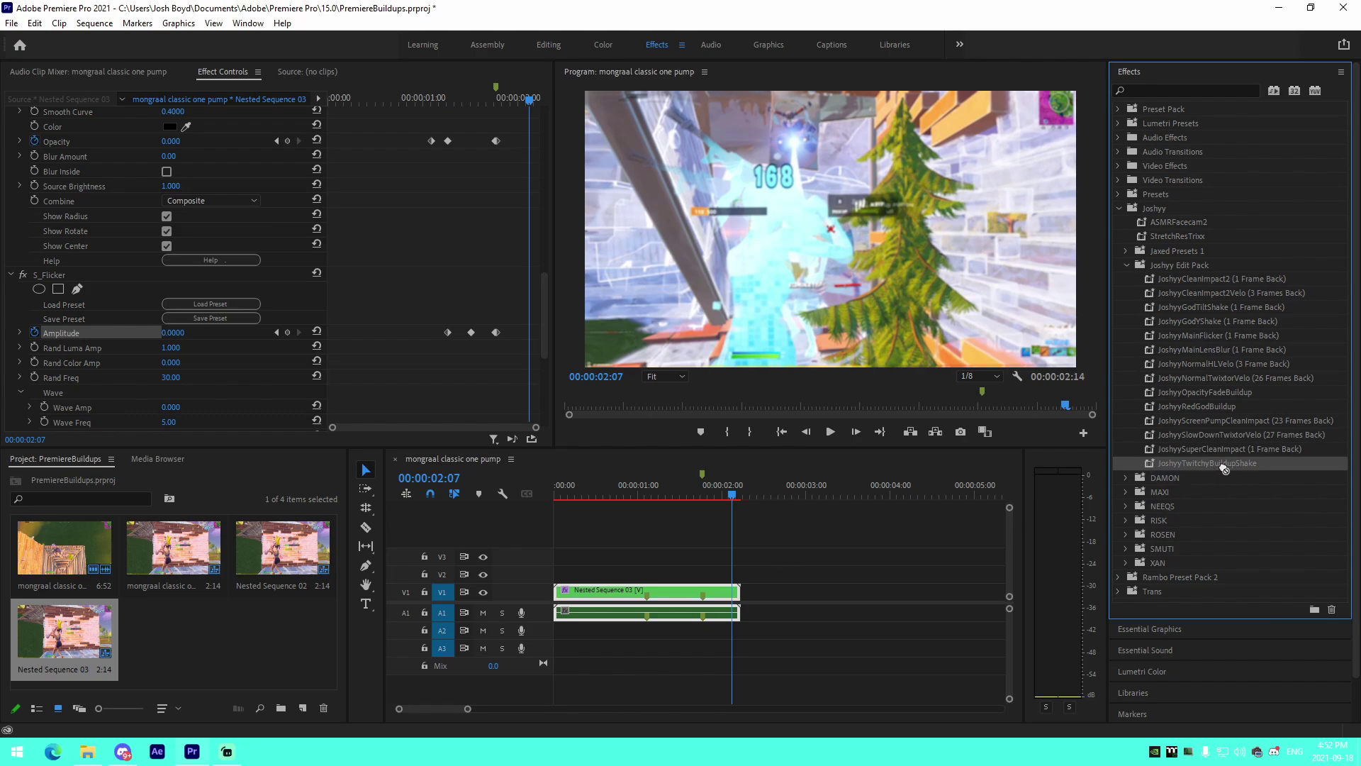
click(702, 494)
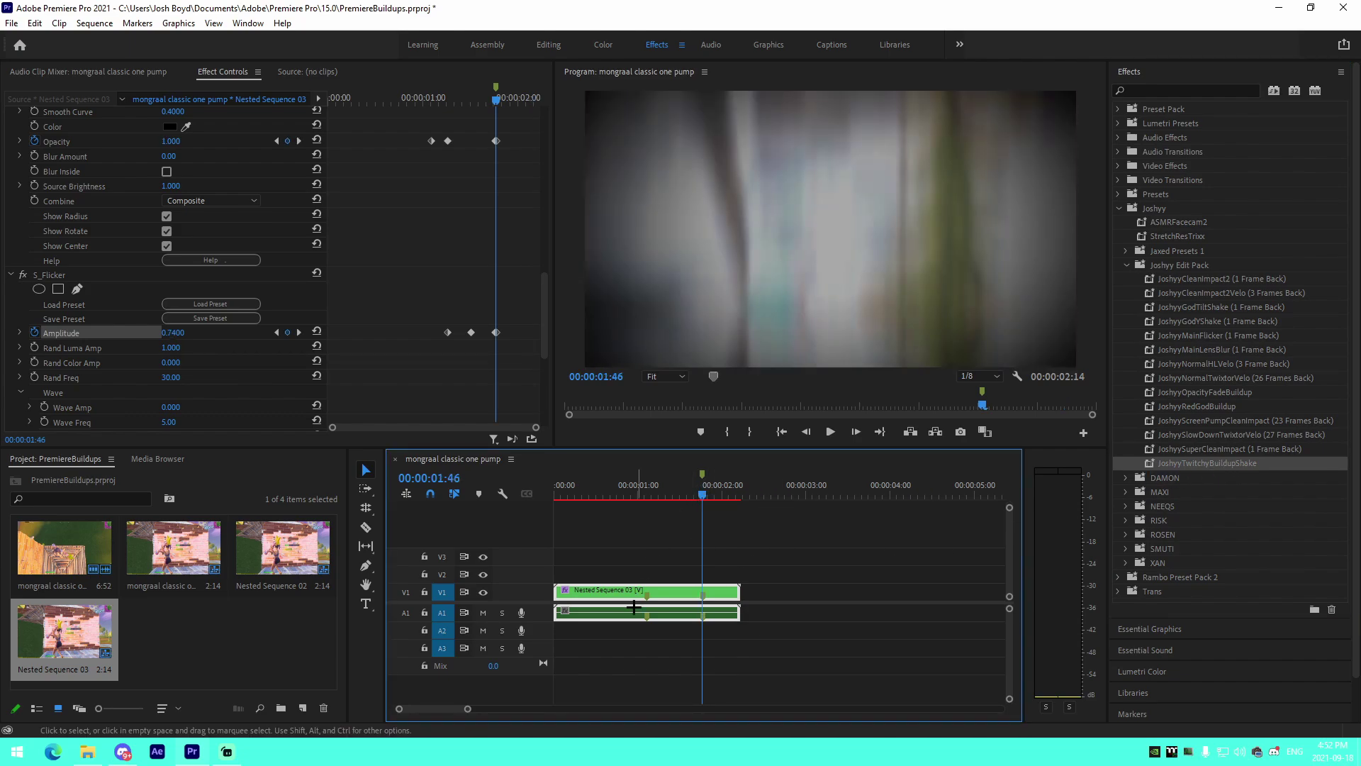
drag(468, 710, 452, 709)
drag(1204, 462, 709, 592)
scroll(108, 364, down, 3)
scroll(108, 363, down, 3)
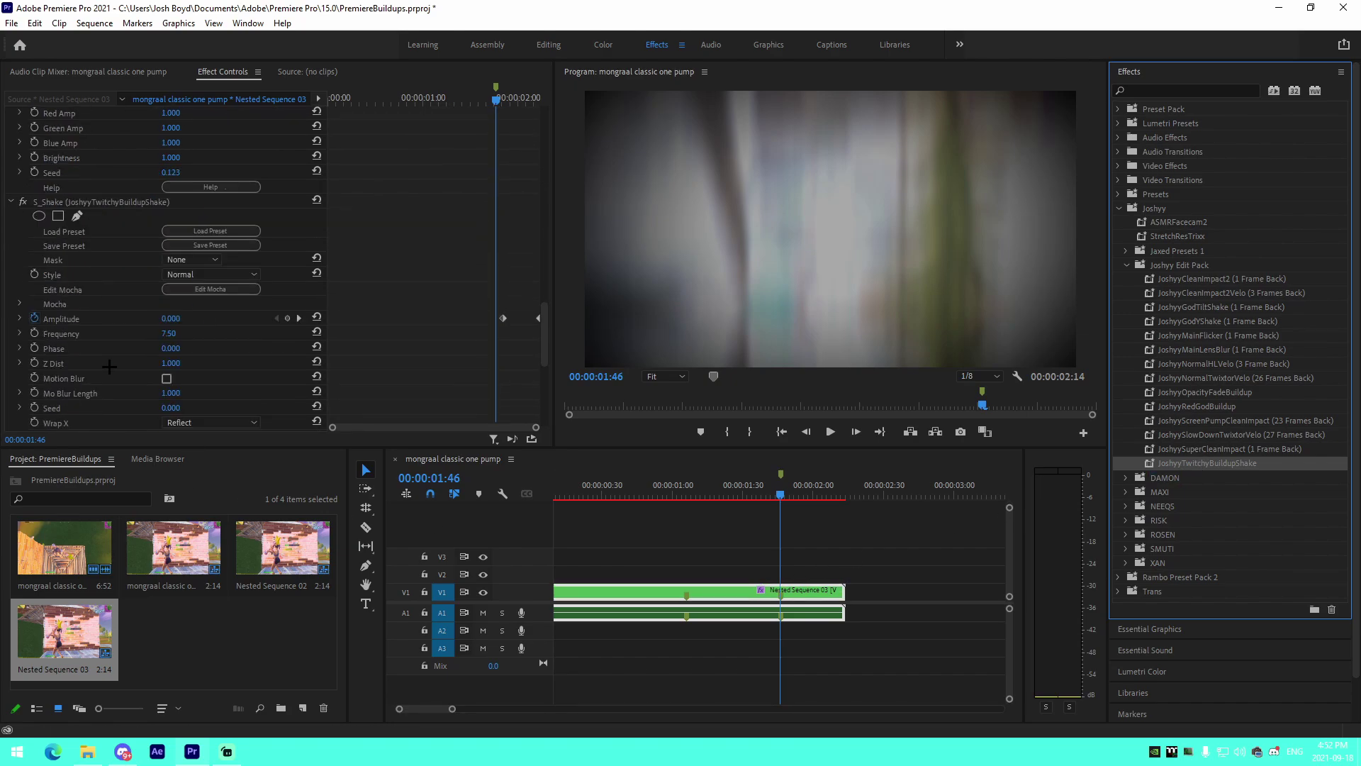
drag(497, 97, 522, 119)
key(ctrl+z)
- Split the nested clip at 00:00:01:46 and apply the JoshyyTwitchyBuildupShake preset to the part before the cut
drag(782, 494, 781, 491)
key(c)
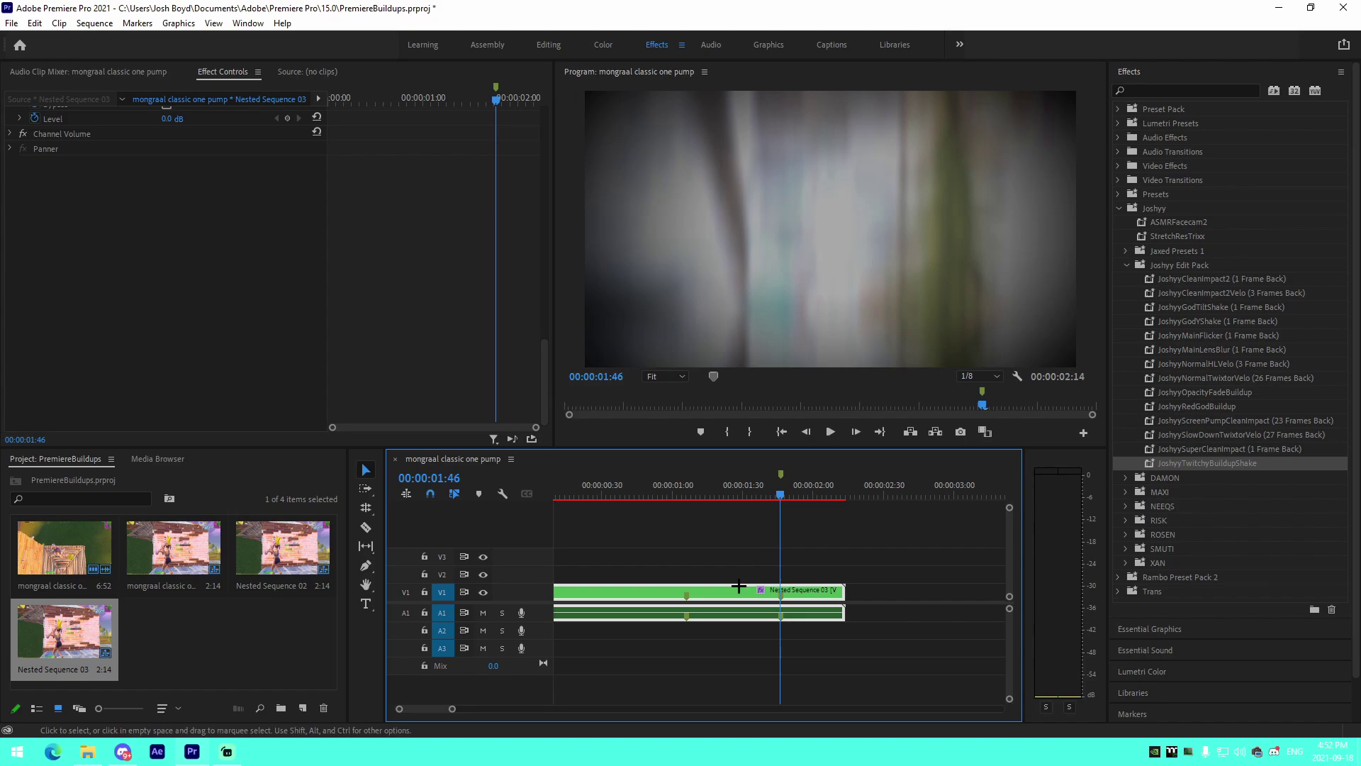
click(782, 588)
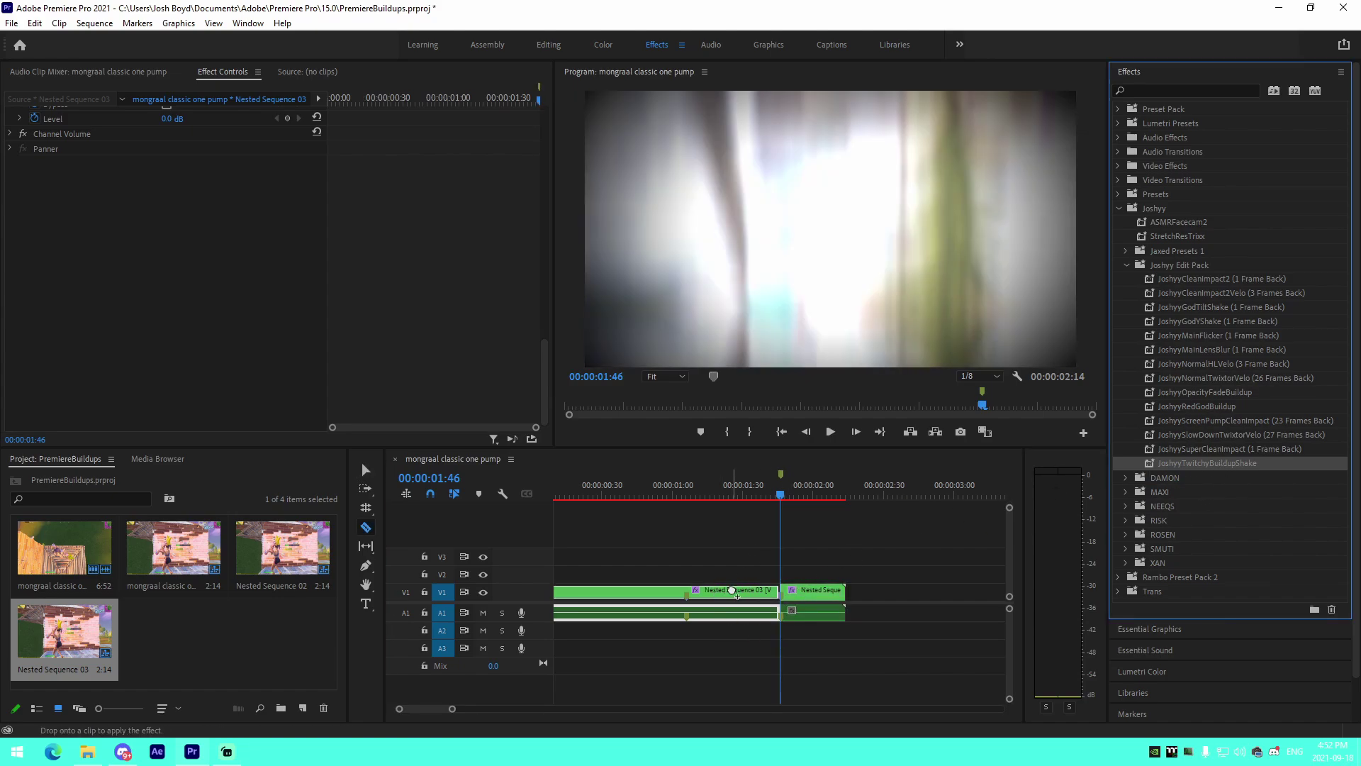
- Play back the twitchy shake build-up a few times from shortly before the cut through the shot
click(709, 490)
key(space)
click(710, 490)
key(space)
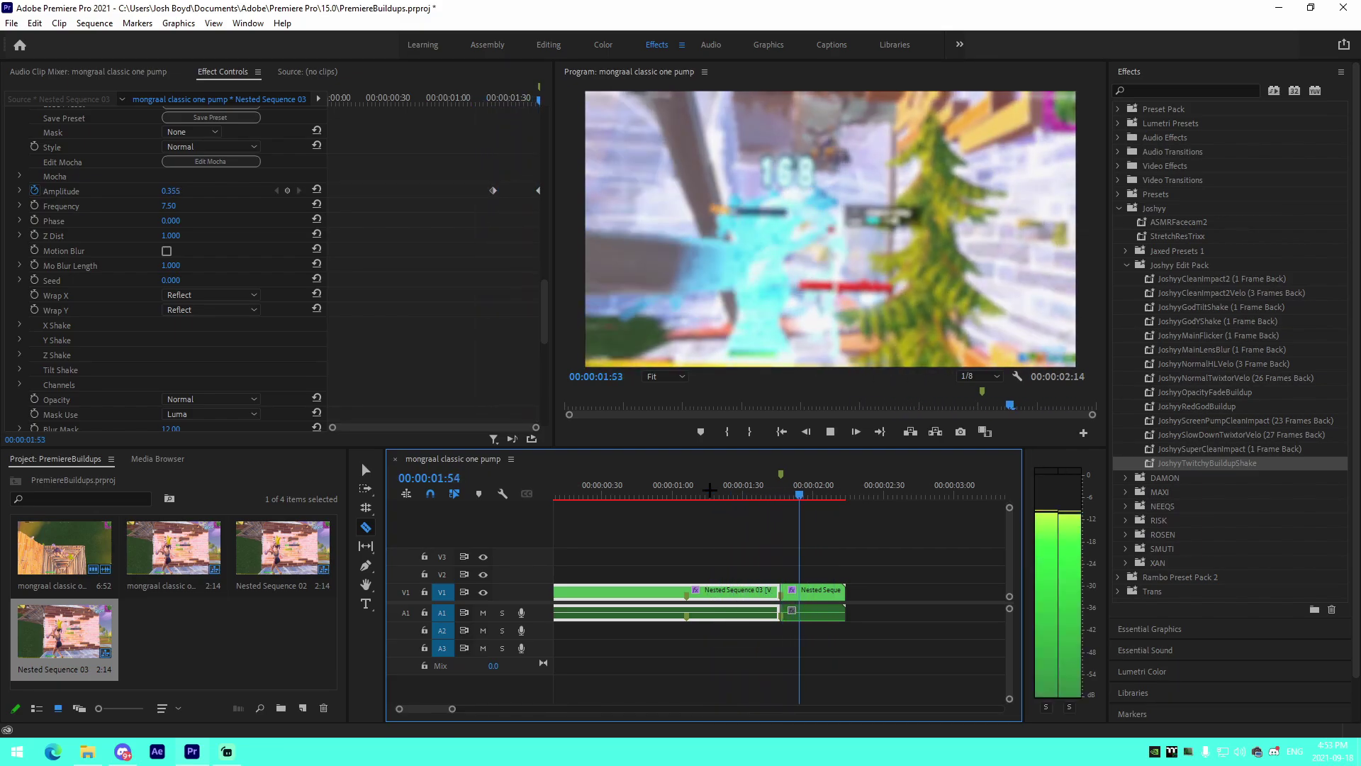
key(space)
click(449, 105)
key(space)
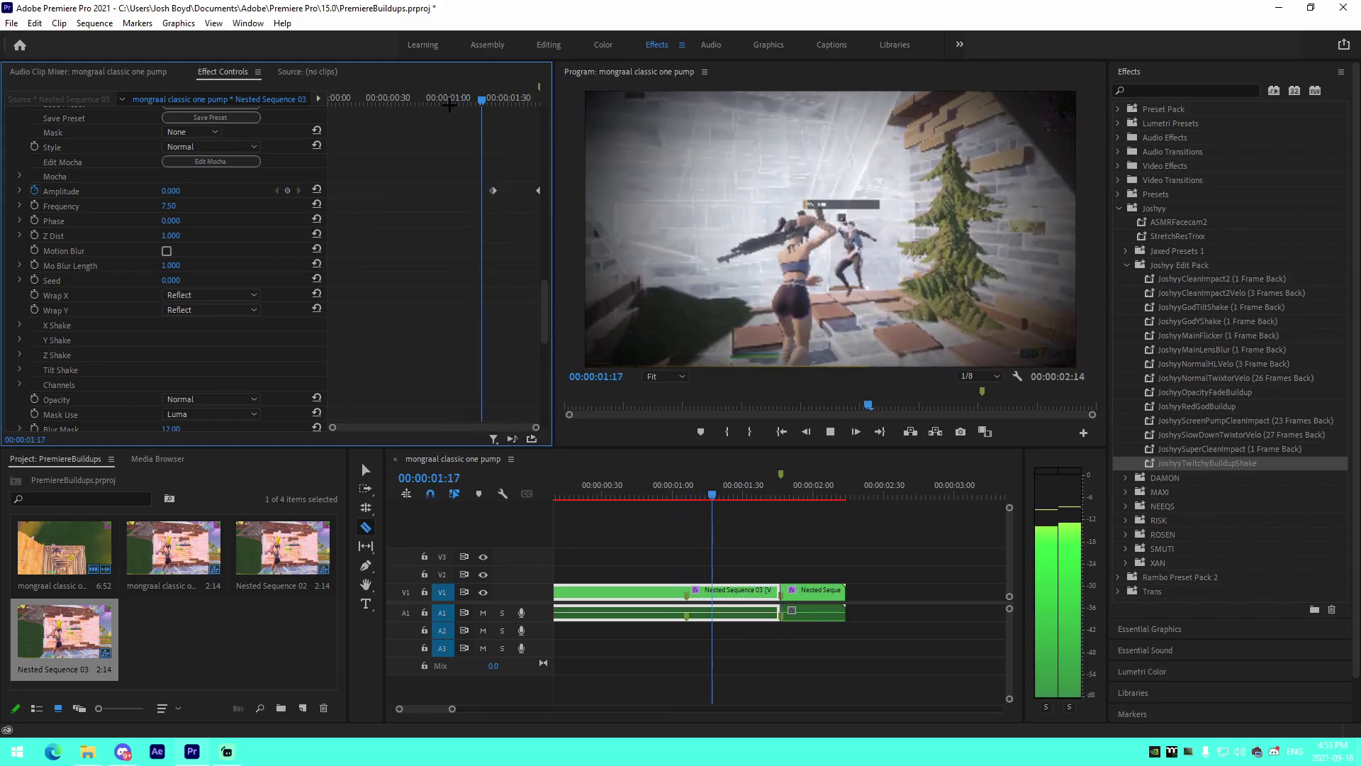
key(space)
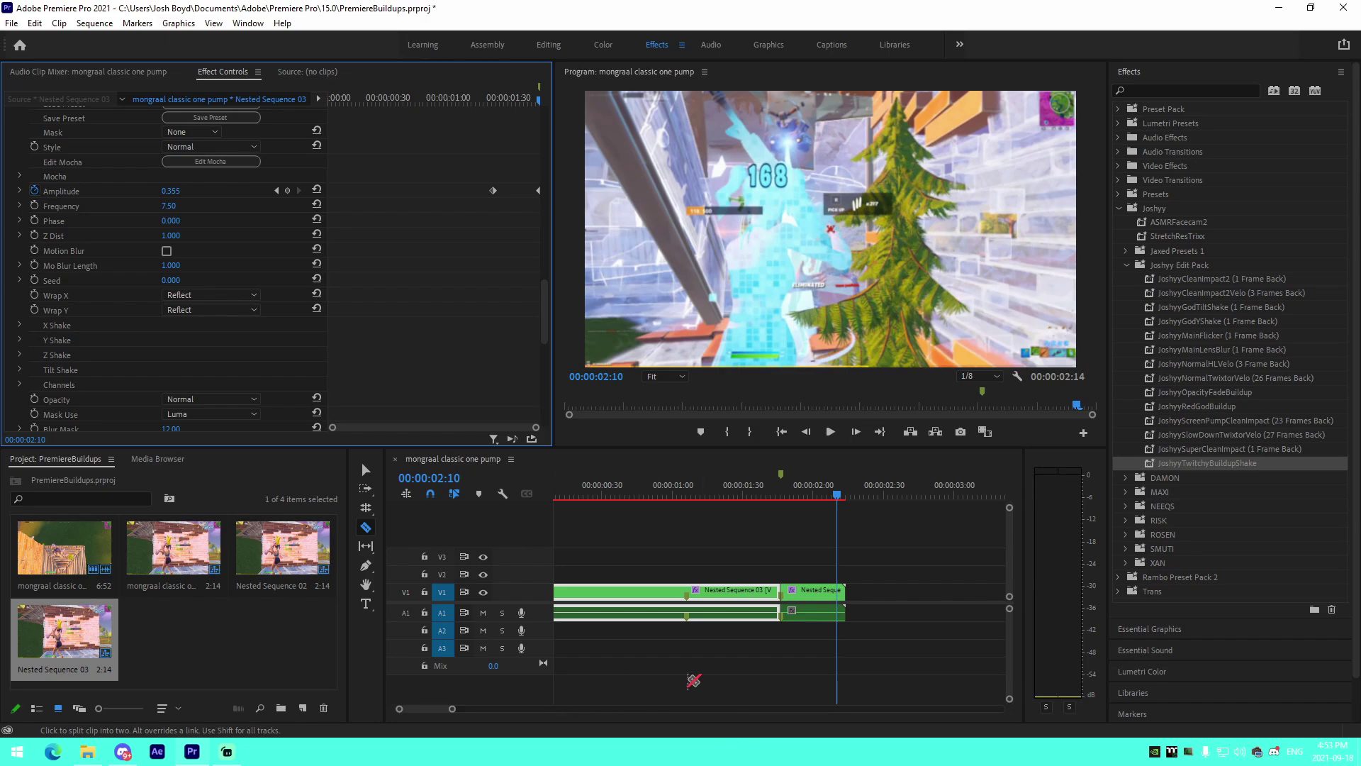
- Deselect the clips, show more of the sequence, and move the playhead to the cut at 00:00:01:46
key(v)
click(605, 674)
drag(452, 708, 474, 711)
drag(621, 495, 648, 496)
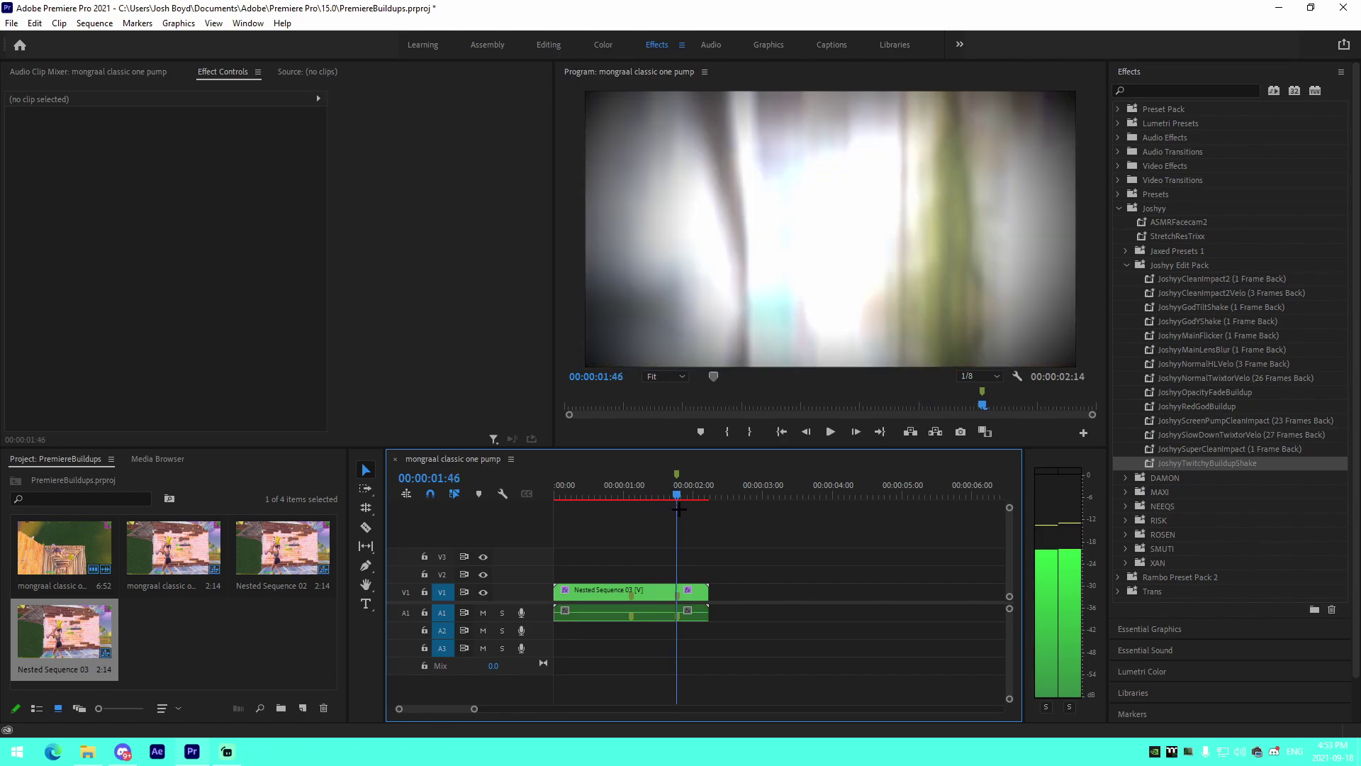